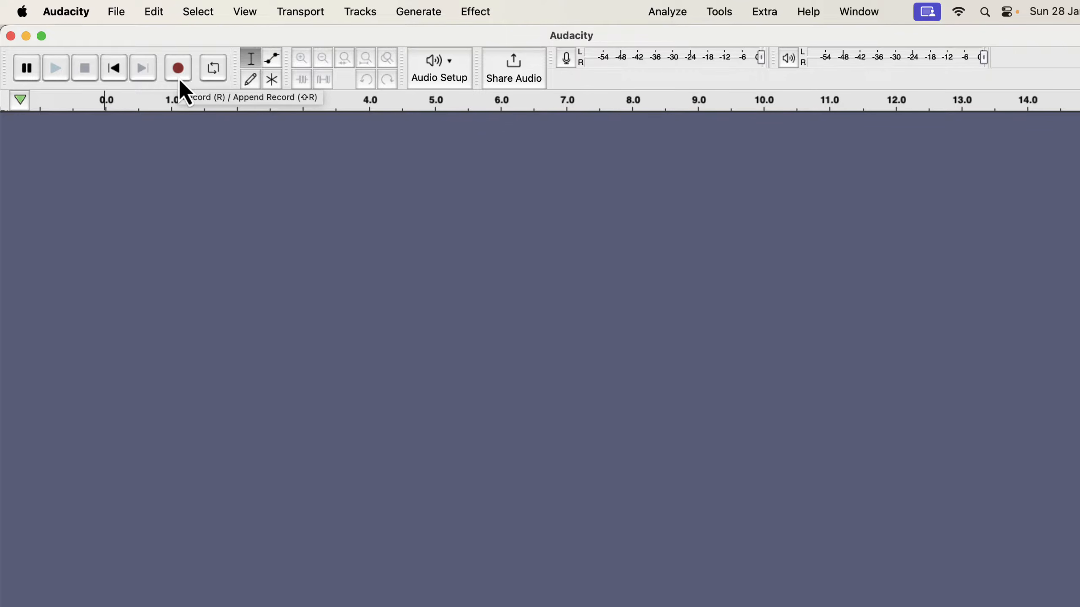
- Set the recording device to Samson C01U Pro Mic in the audio setup
click(432, 78)
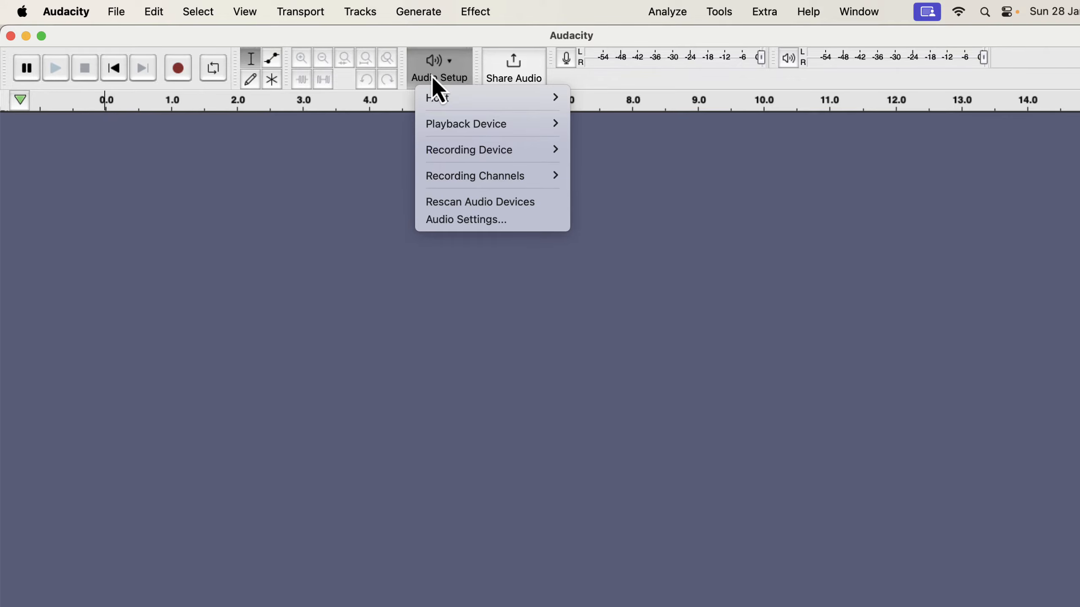
mouse_move(446, 150)
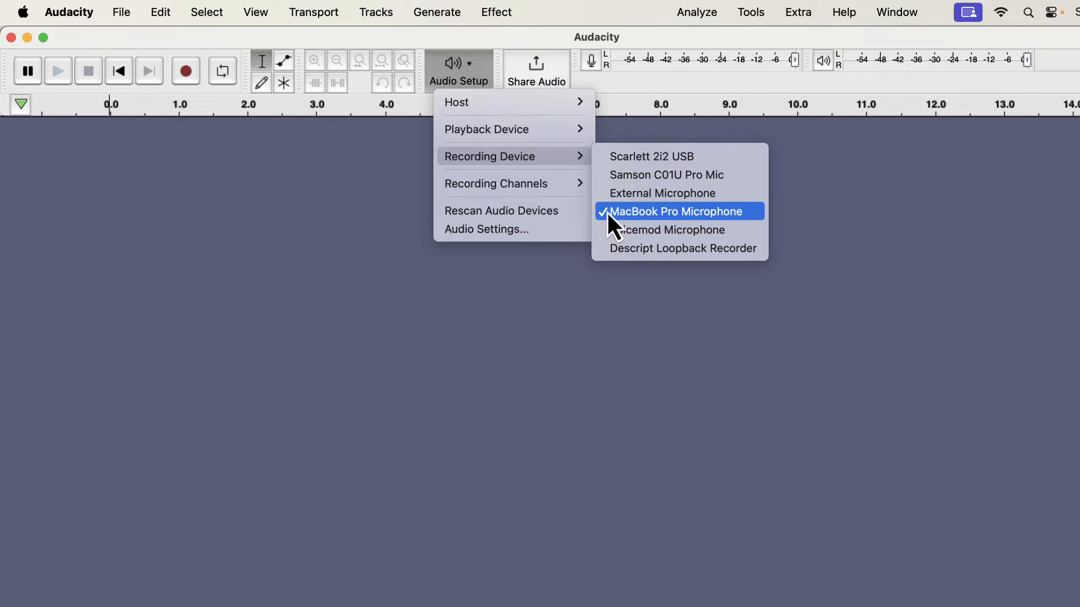
click(620, 181)
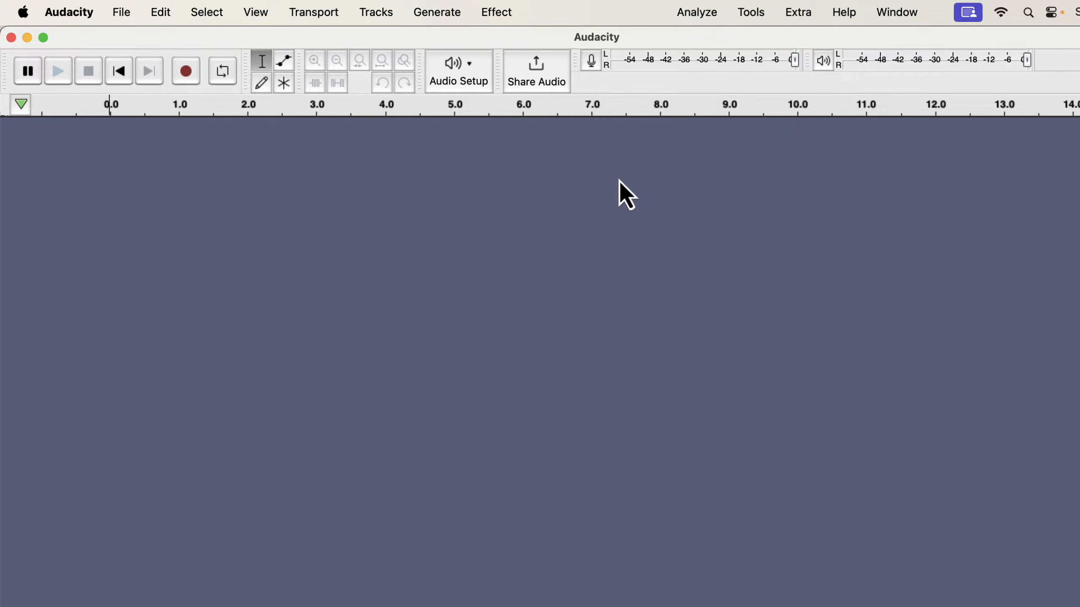
- Set the recording device to Scarlett 2i2 USB and rescan the audio devices
click(458, 85)
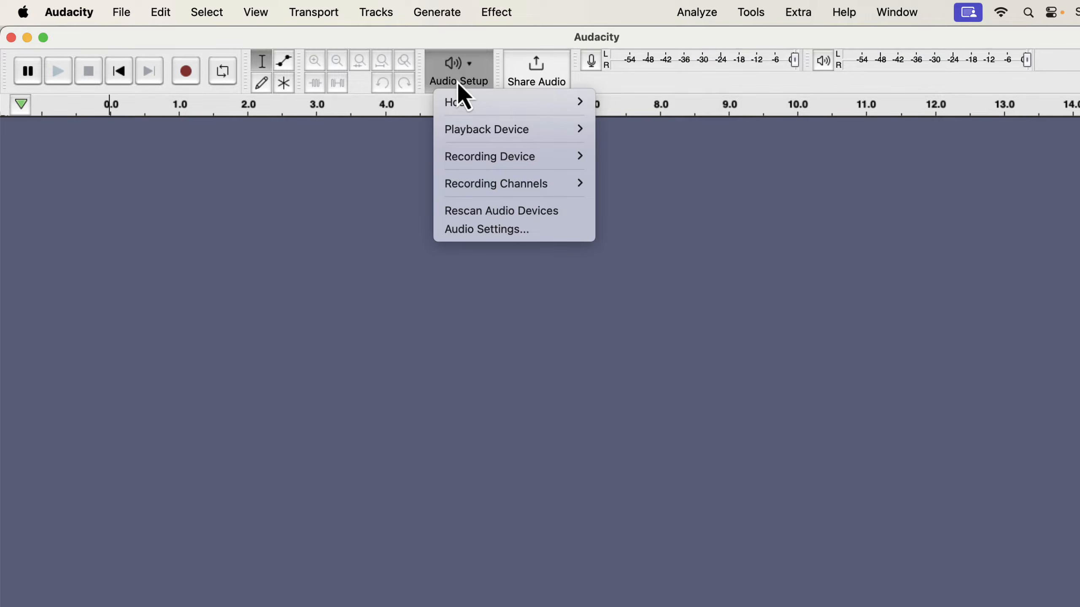
mouse_move(467, 154)
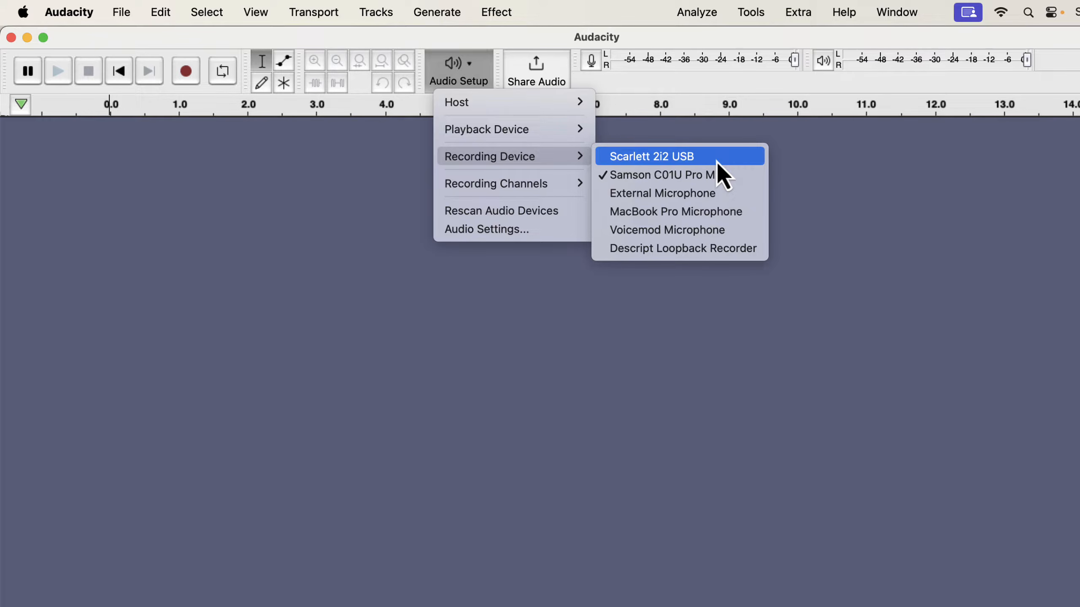
click(652, 157)
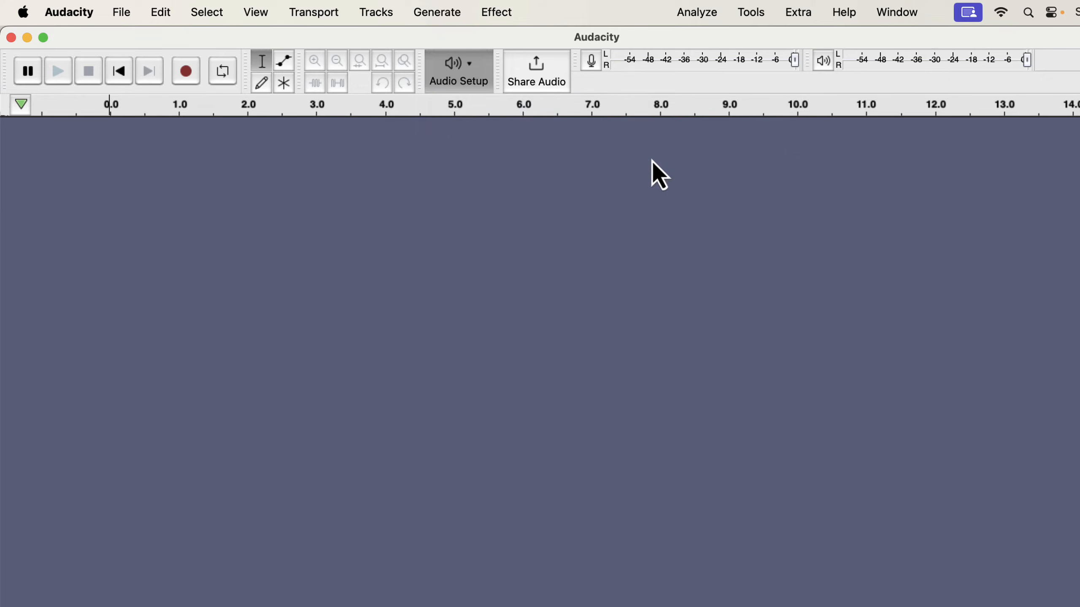
click(457, 82)
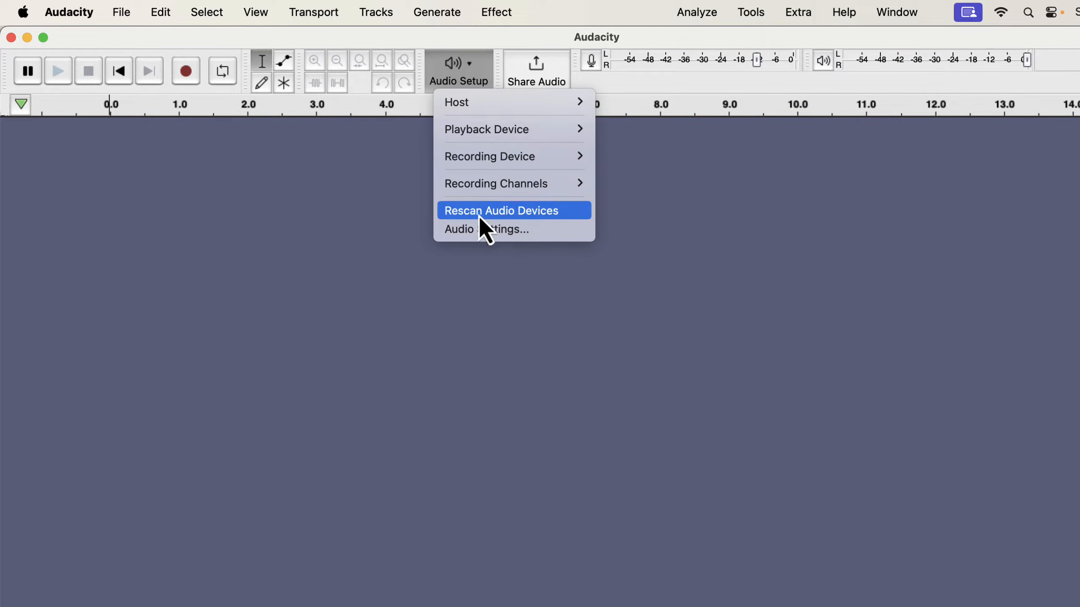
click(561, 214)
- Set the recording channels to 1 (Mono) in the audio setup and open the Audio Settings dialog
click(466, 80)
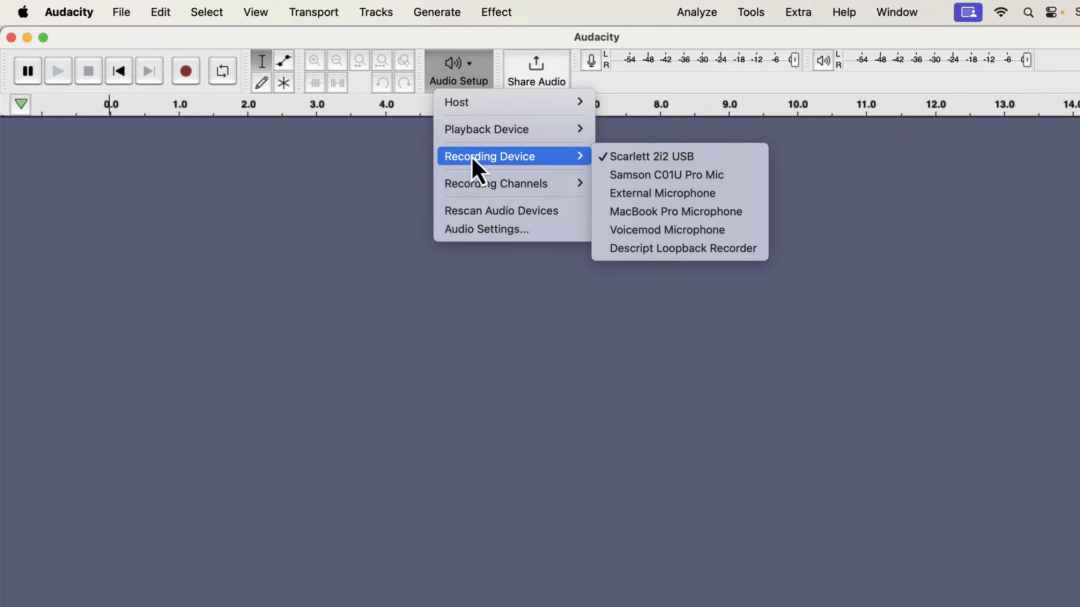
mouse_move(475, 188)
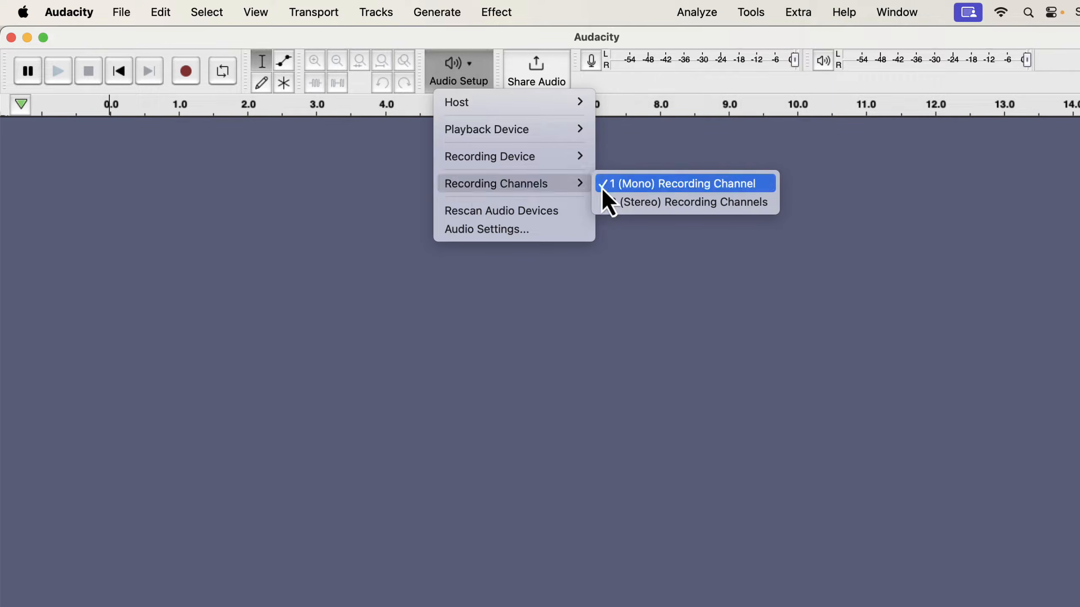
click(687, 202)
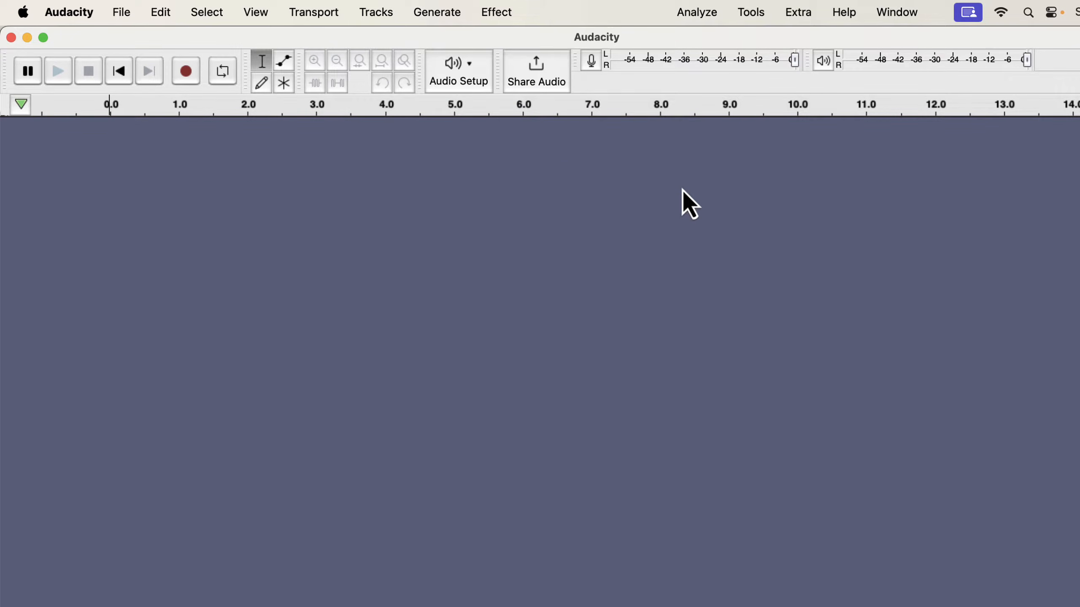
click(464, 81)
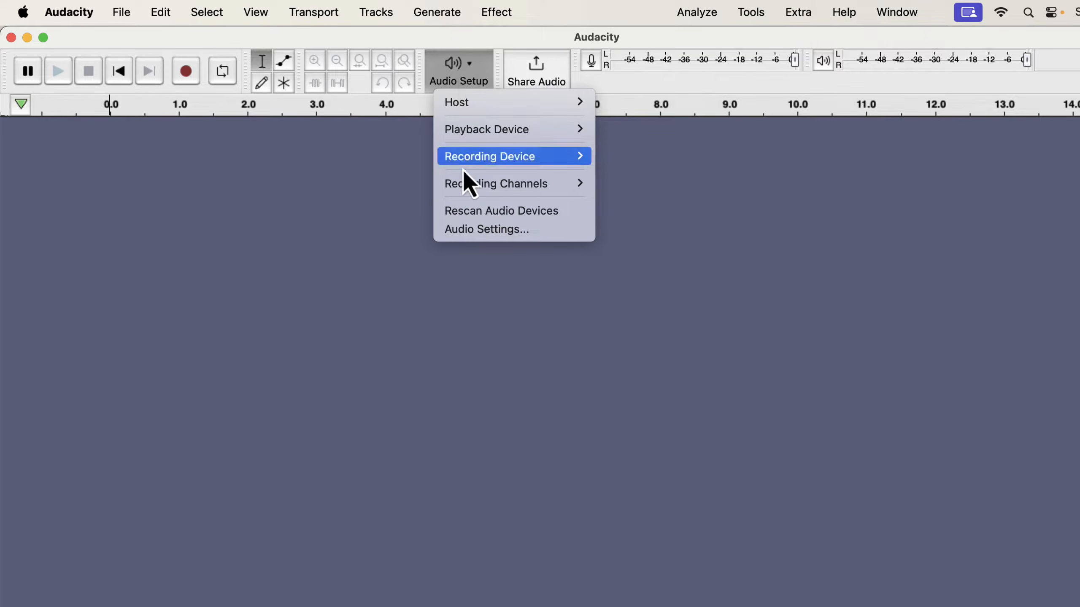
click(523, 232)
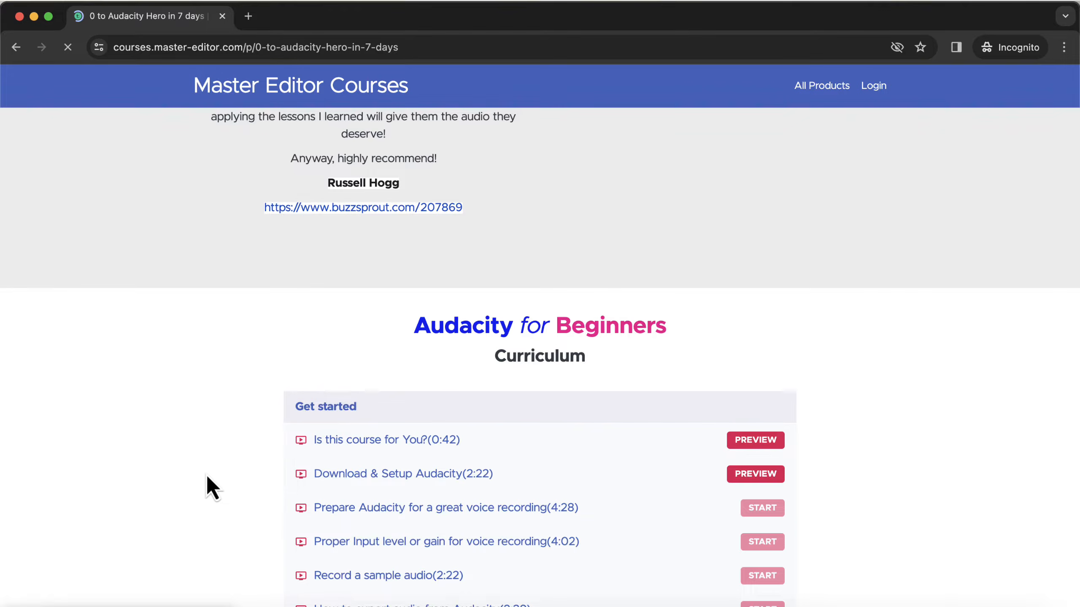
- Switch to Chrome and examine the Audacity for Beginners curriculum and the Audacity Bundle's contents and pricing
scroll(208, 478, down, 5)
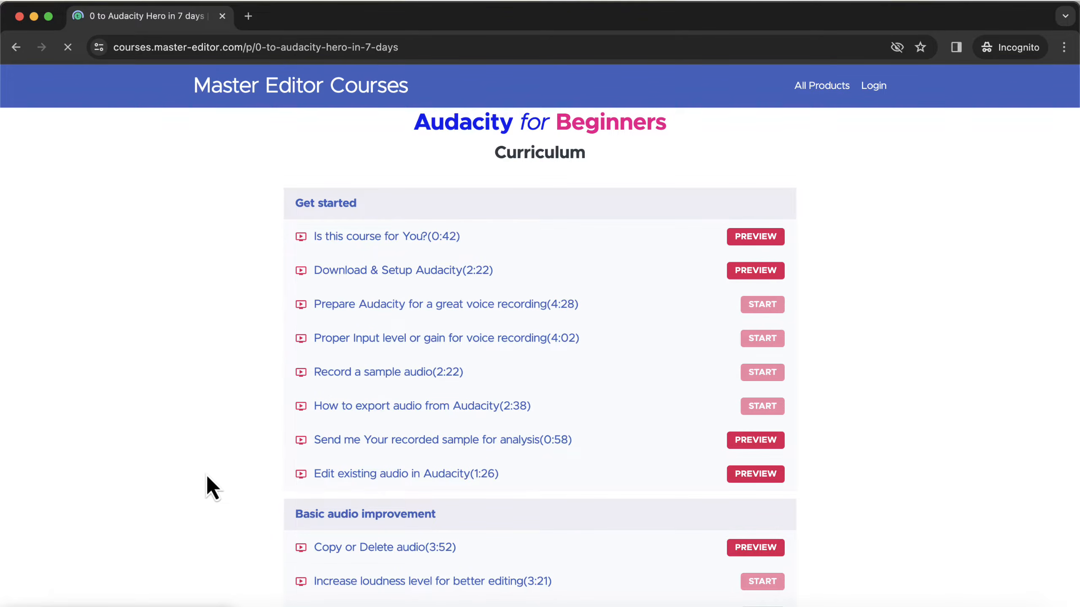
scroll(207, 477, down, 8)
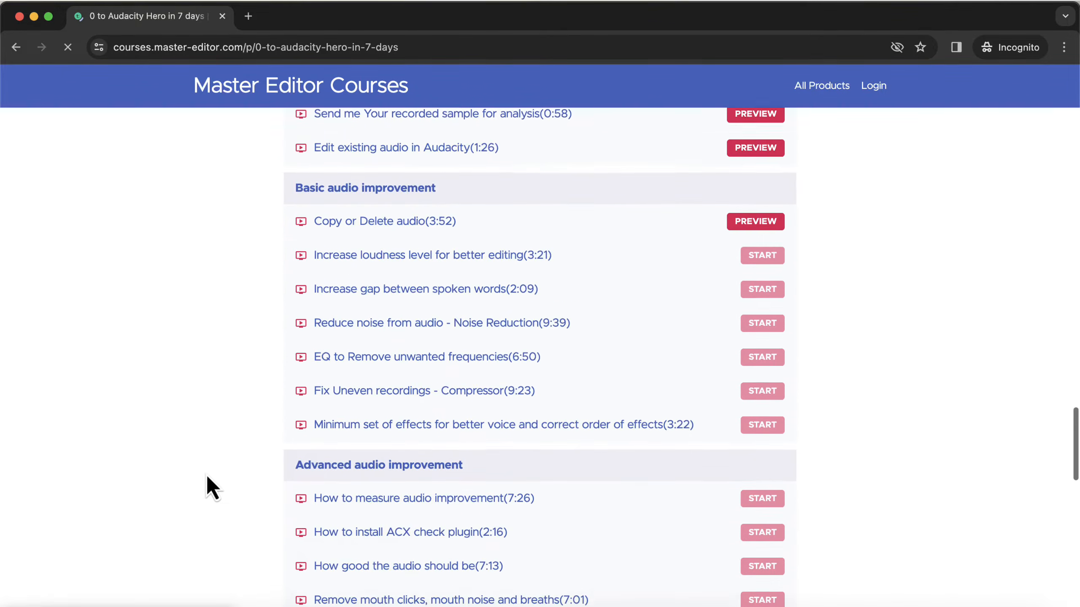
scroll(208, 477, down, 2)
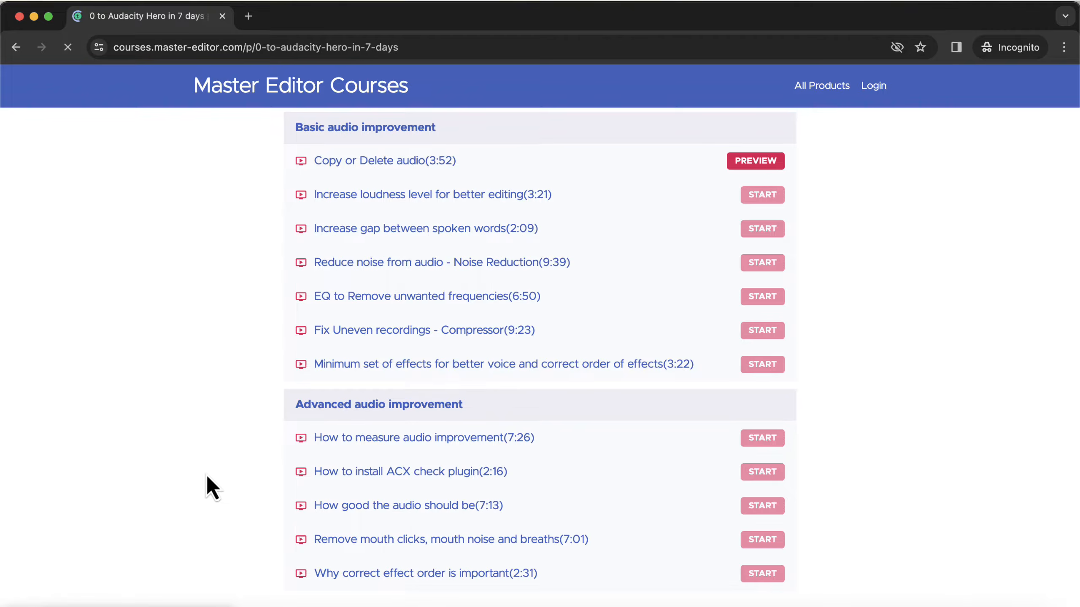
scroll(205, 474, down, 3)
click(538, 528)
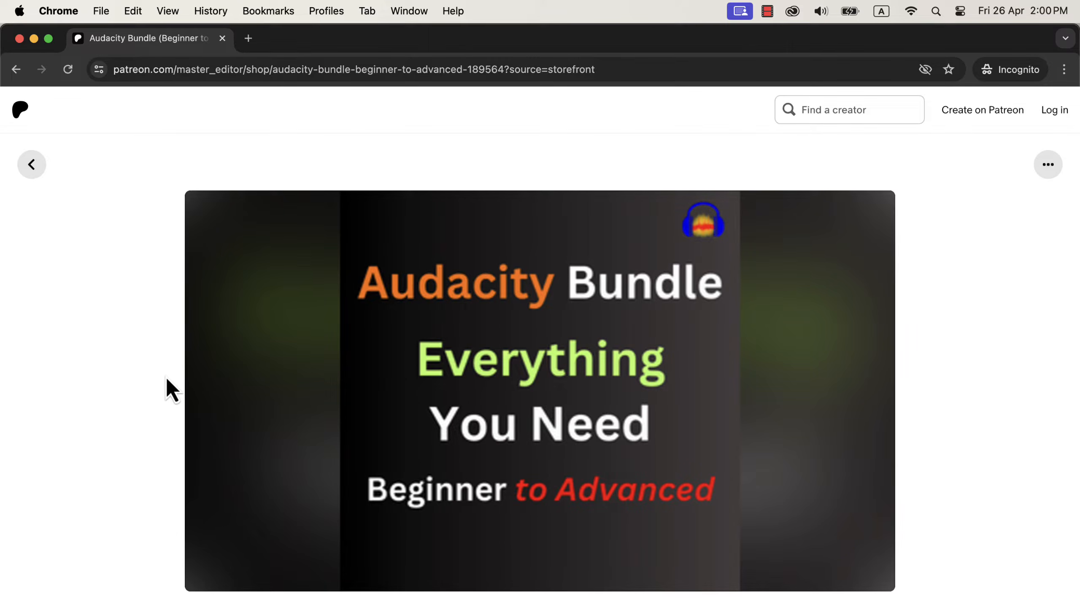
scroll(166, 380, down, 5)
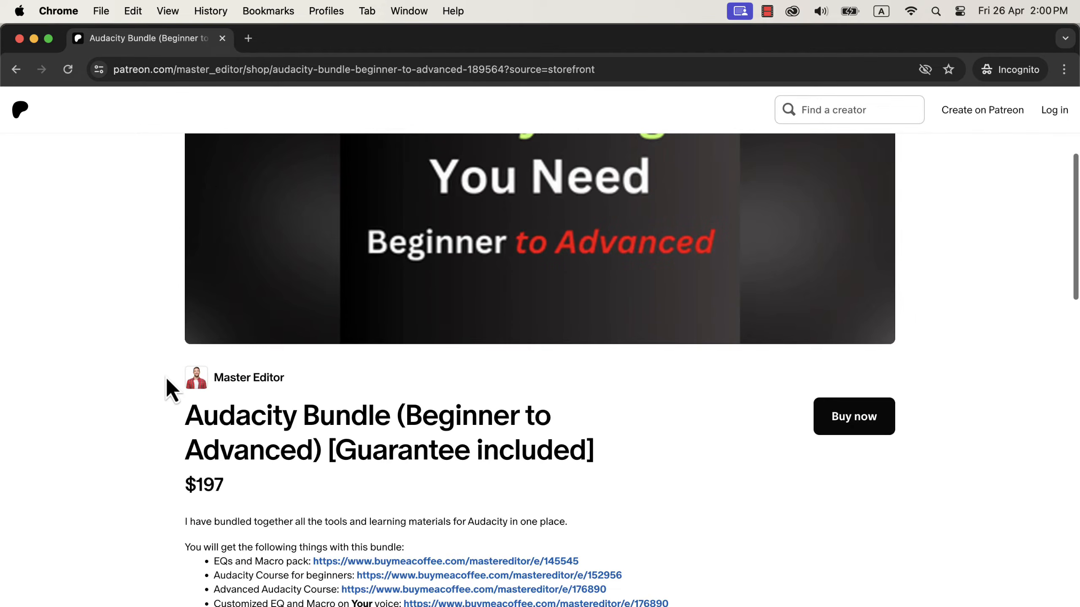
scroll(167, 380, down, 4)
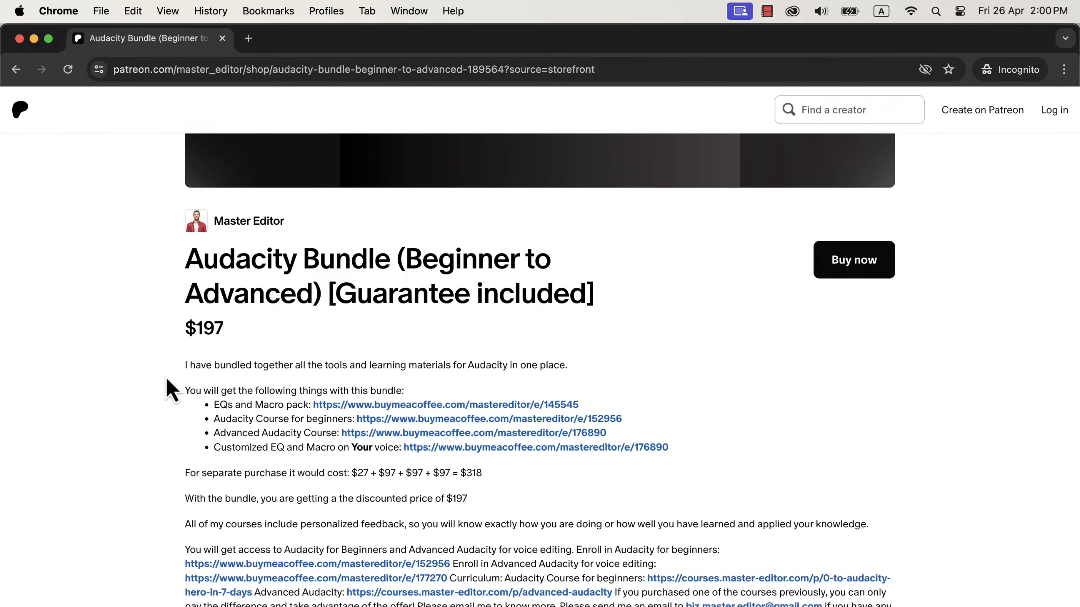
drag(352, 473, 476, 472)
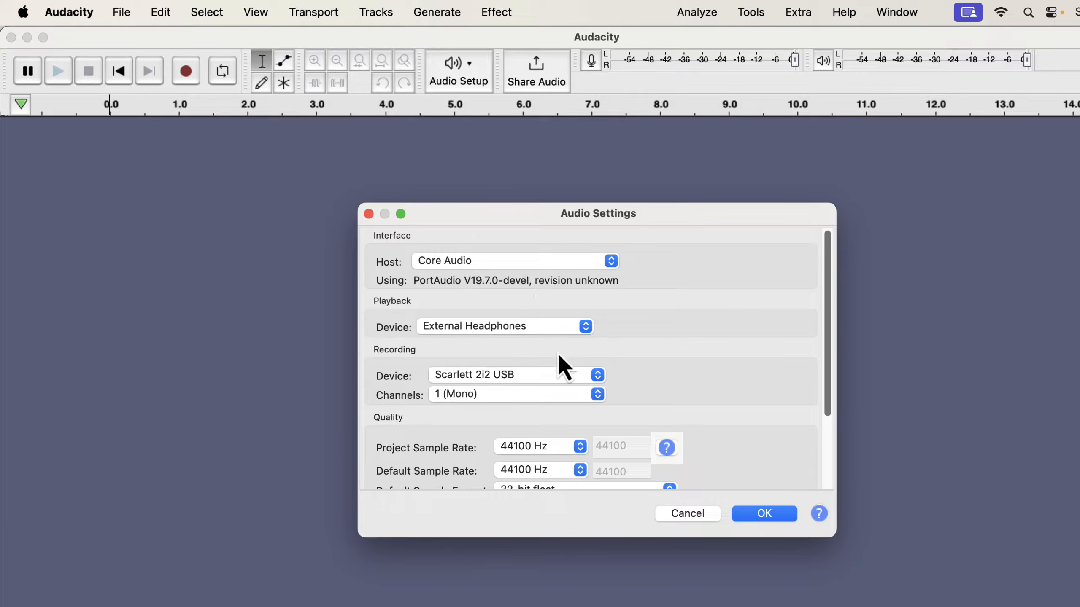
- Choose a 44100 Hz project sample rate and a 32-bit float default sample format in Audacity's Audio Settings, and apply them
scroll(558, 356, down, 4)
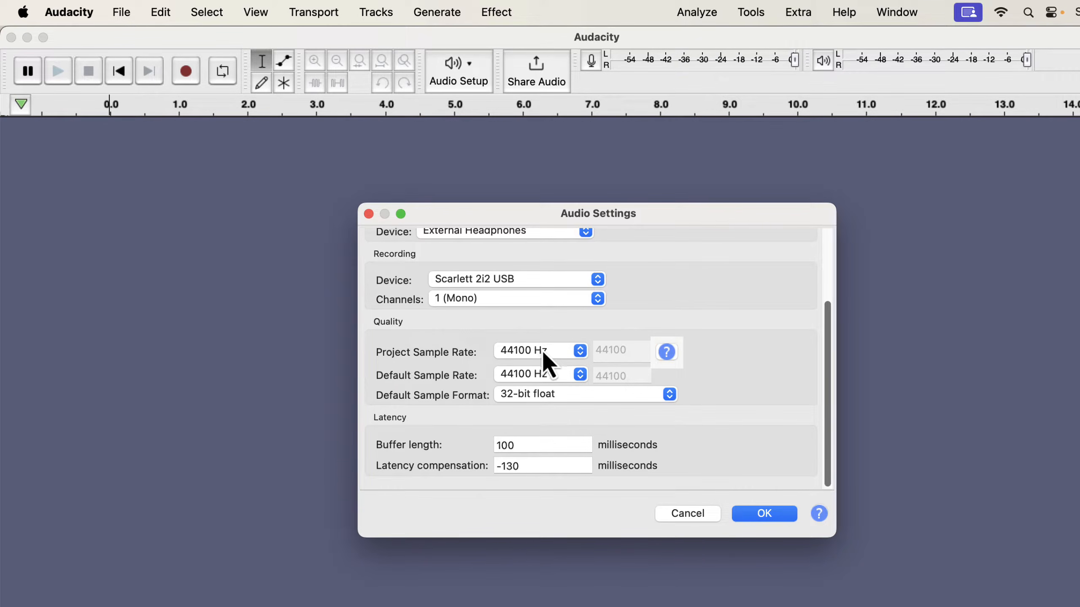
click(555, 354)
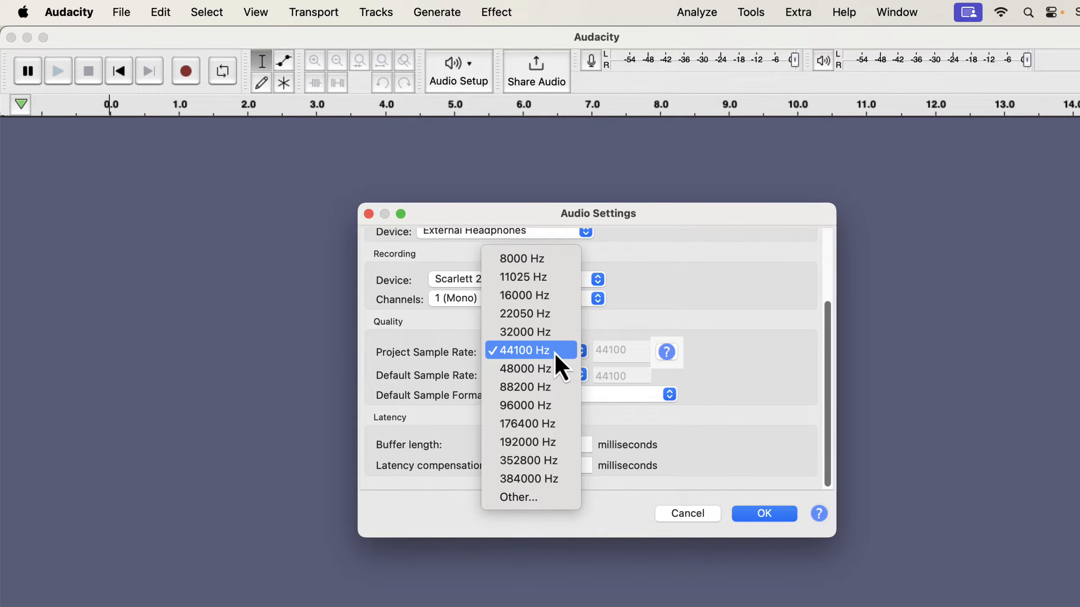
click(553, 351)
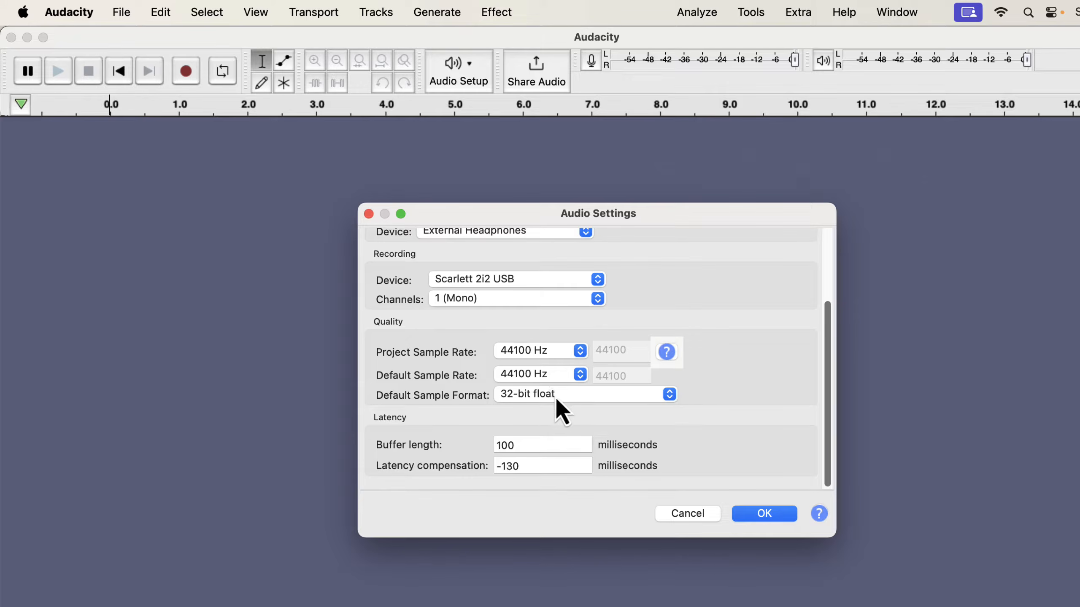
click(568, 399)
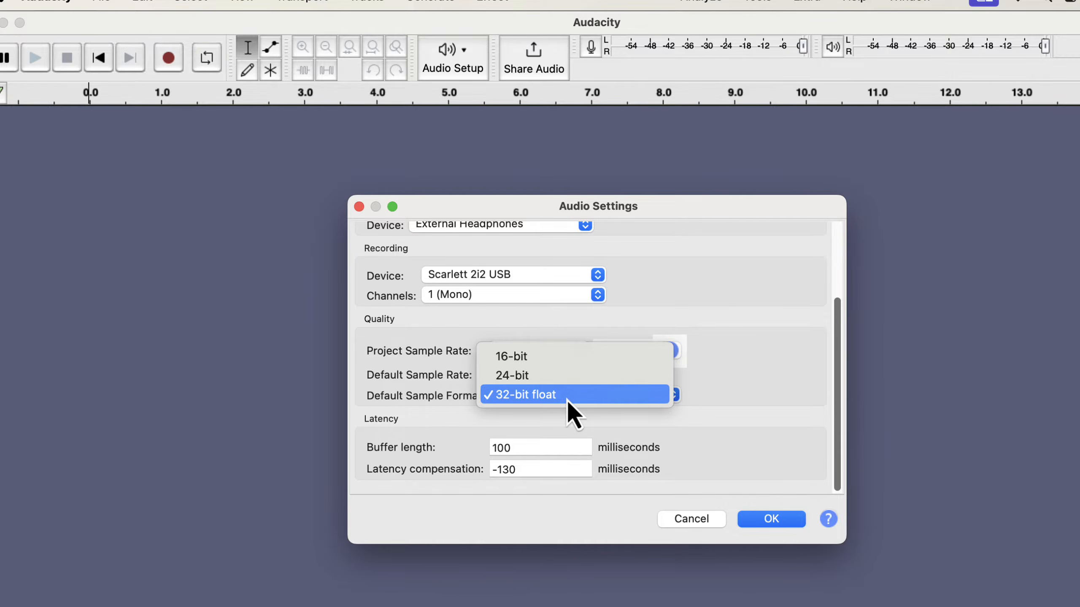
click(568, 398)
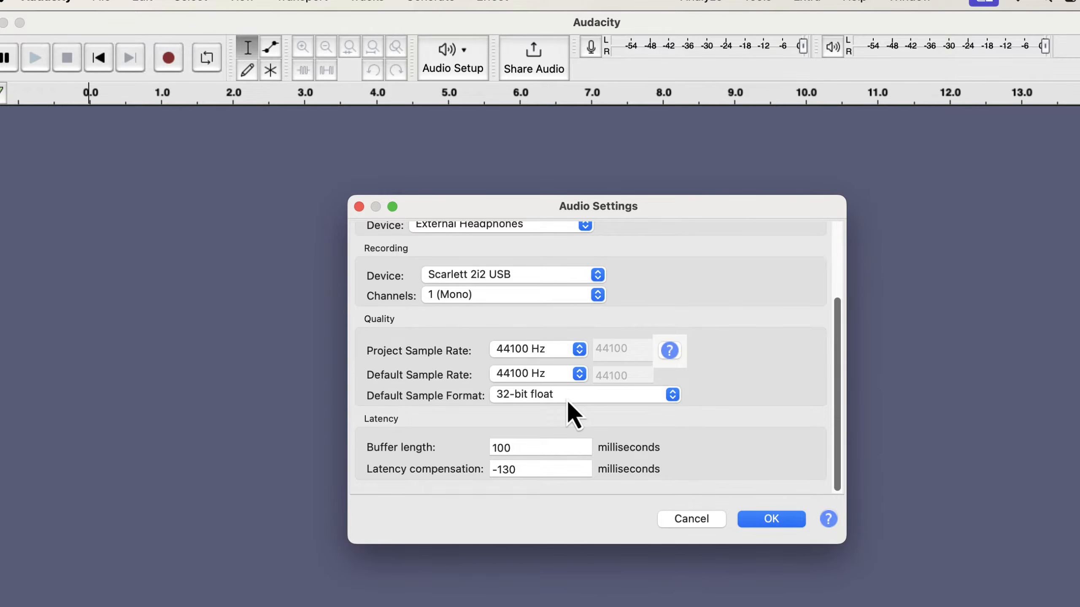
click(759, 522)
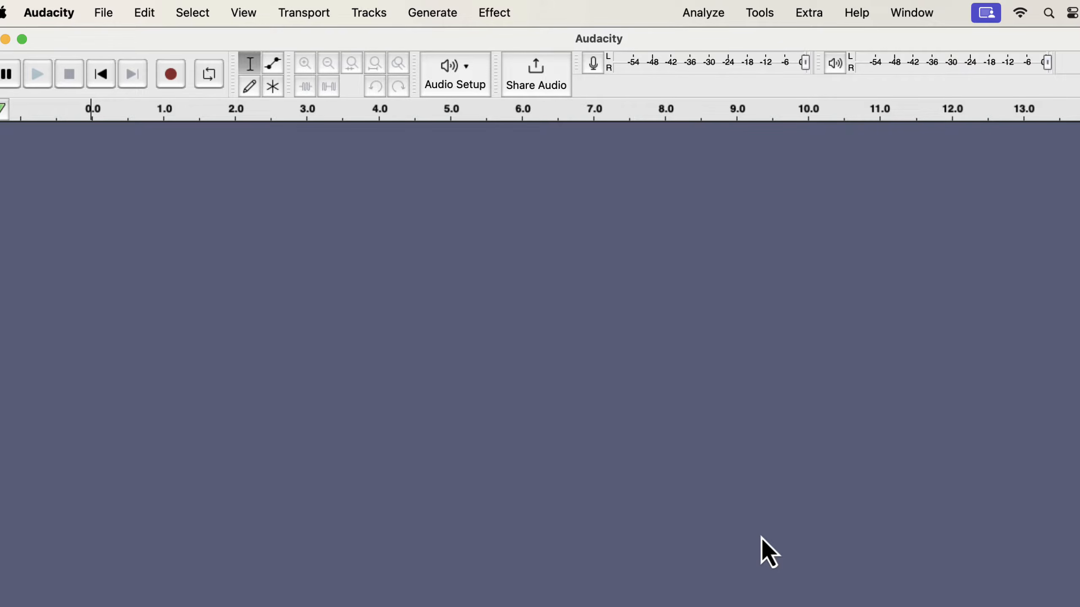
- Display the Device Toolbar so the audio device choices are directly accessible in the main window
click(246, 17)
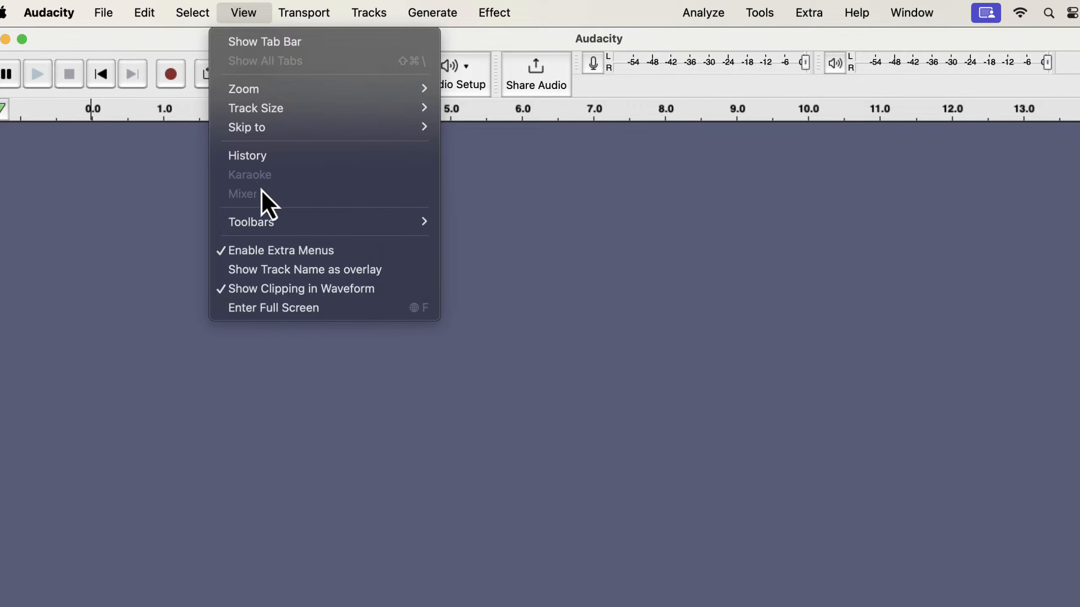
mouse_move(263, 221)
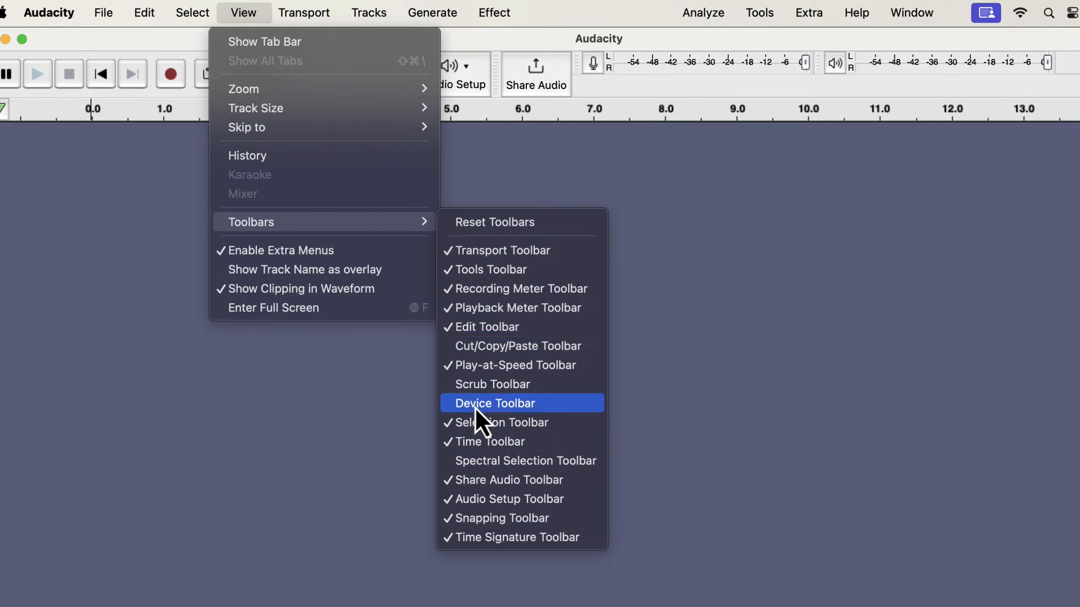
click(547, 404)
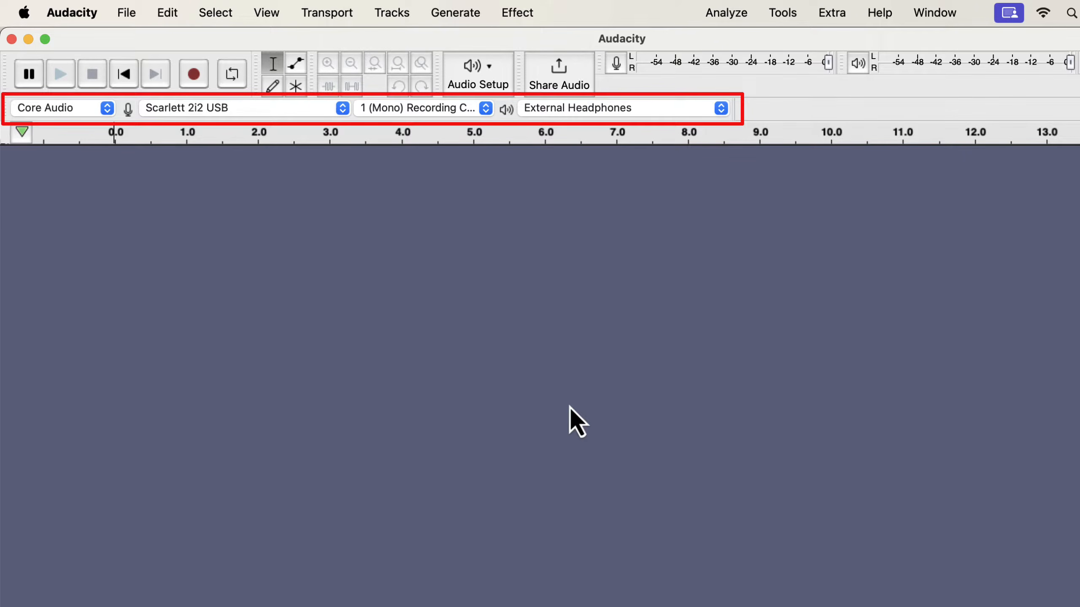
- Review the recording device, recording channel and playback device choices in the Device Toolbar
click(293, 113)
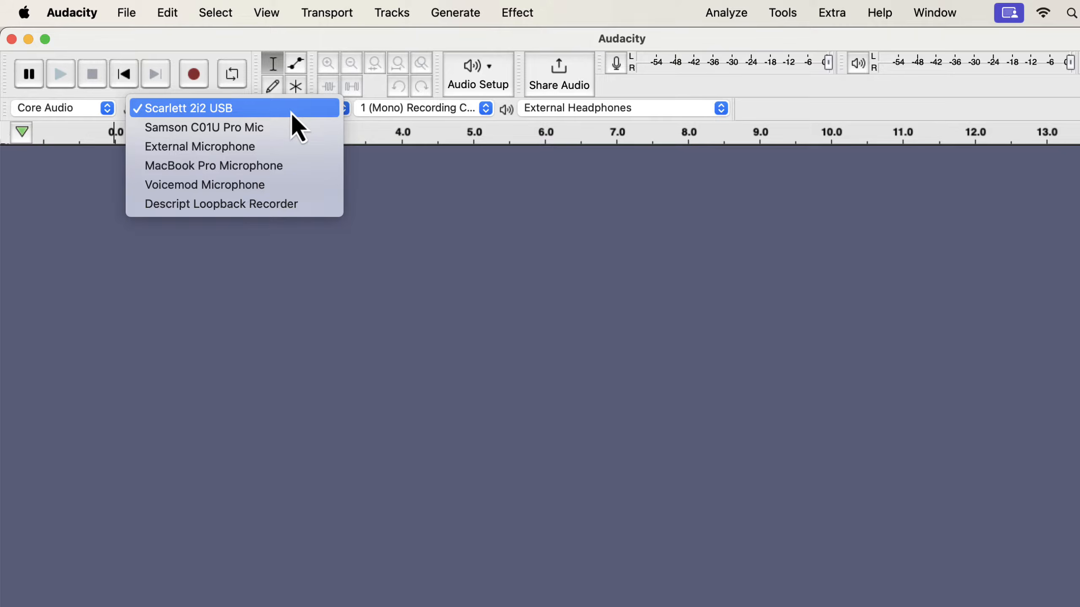
click(330, 112)
click(402, 111)
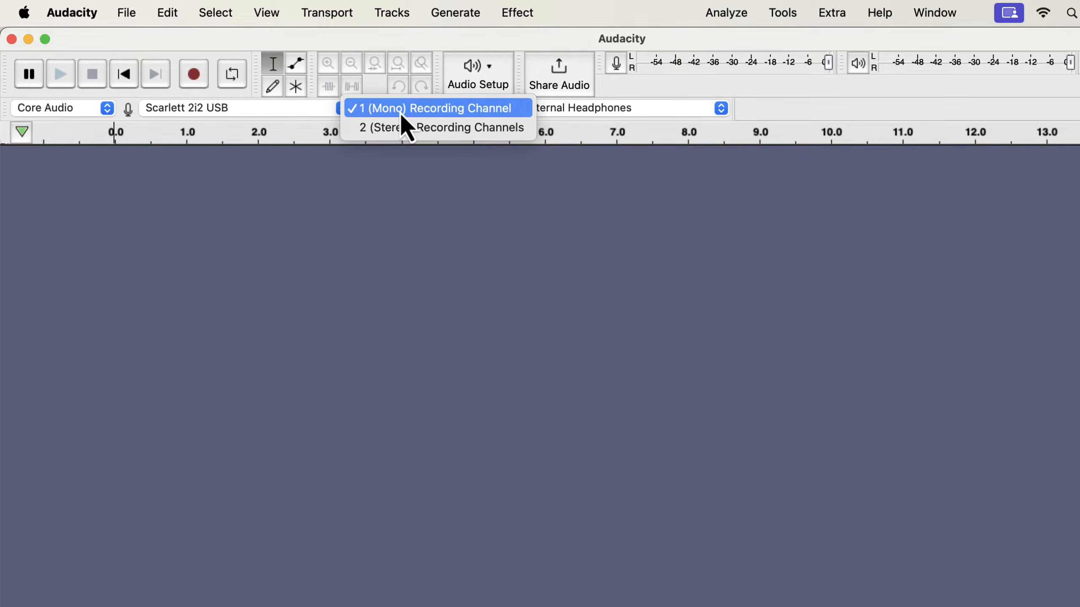
click(571, 153)
click(588, 111)
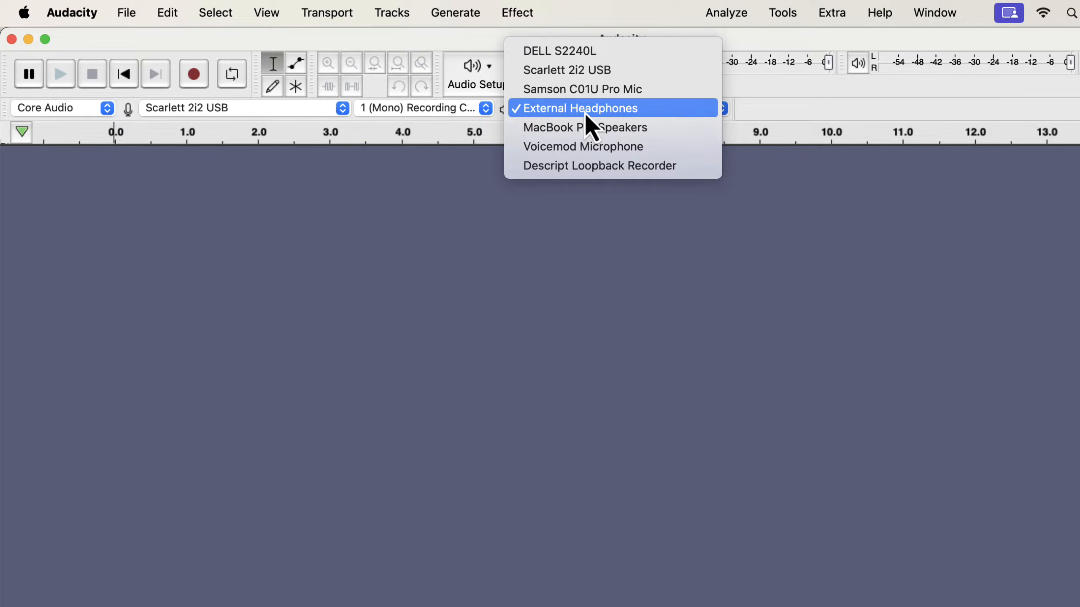
click(483, 167)
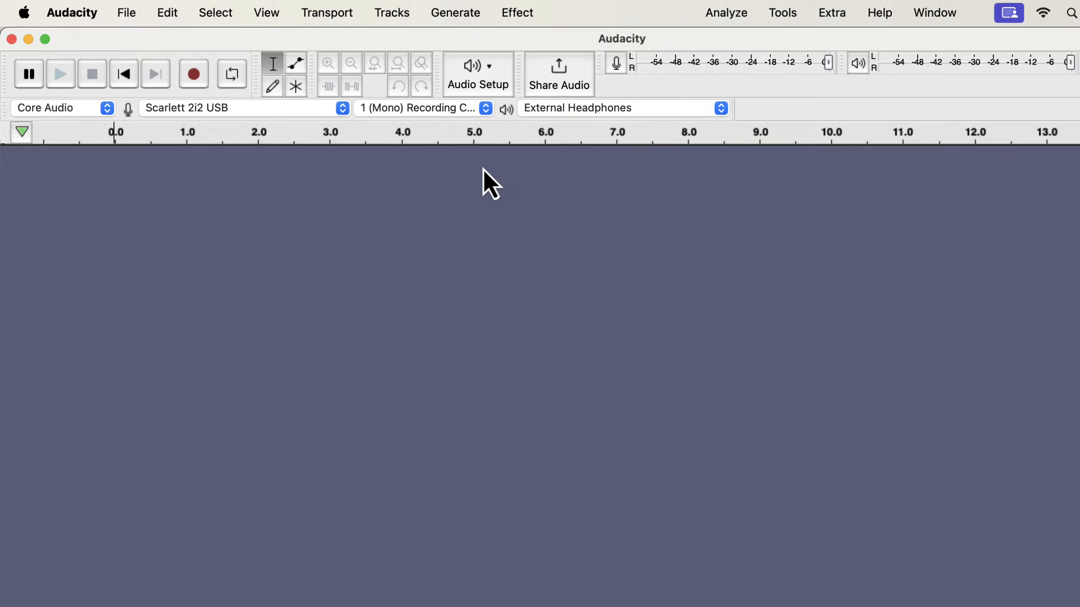
- Check the audible input monitoring option among the transport options without changing it
click(329, 13)
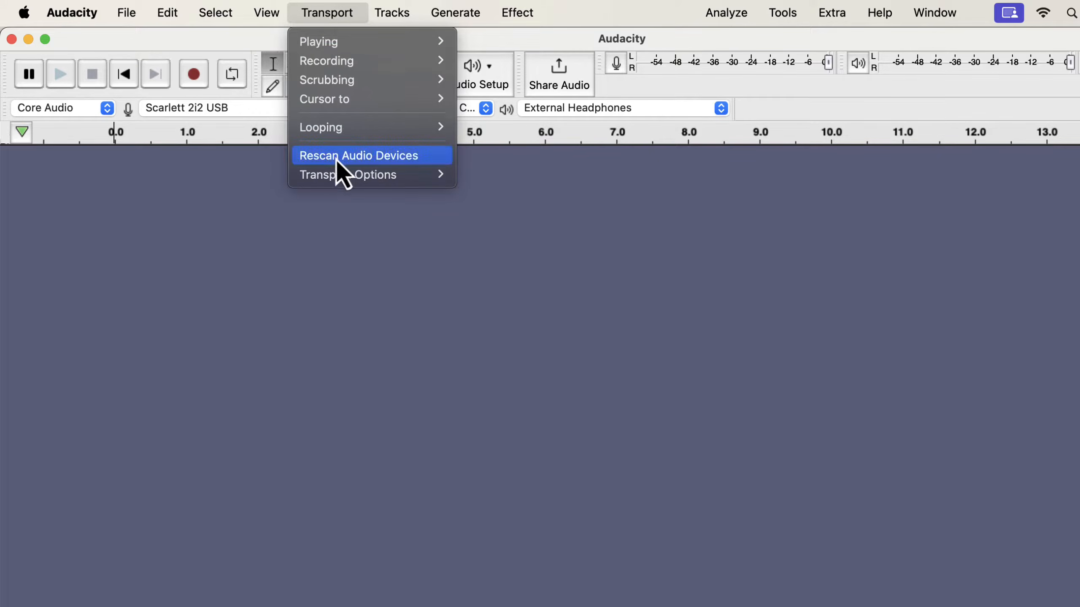
mouse_move(356, 175)
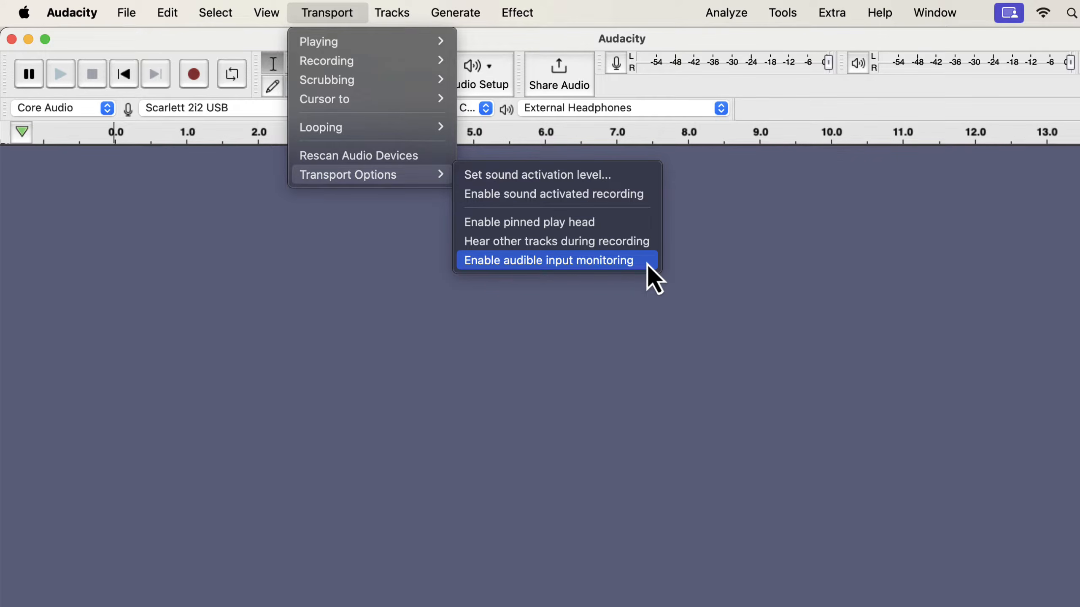
click(697, 235)
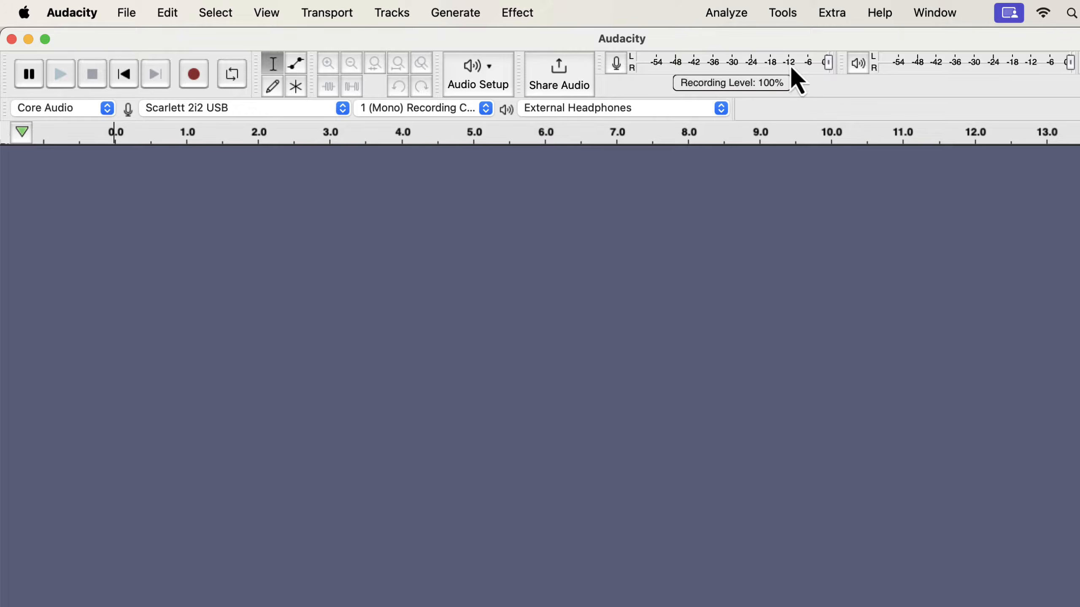
- Widen the recording meter and the playback meter so that both stretch across the full toolbar width
mouse_move(840, 62)
mouse_down()
mouse_move(824, 89)
mouse_move(946, 63)
mouse_up()
drag(1013, 70, 1063, 59)
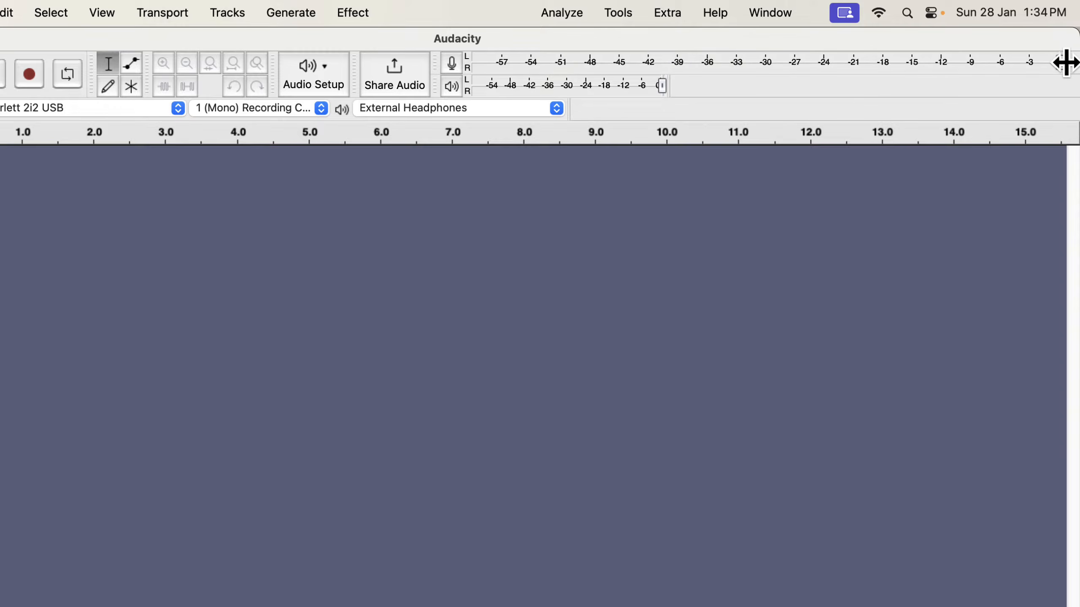
drag(667, 87, 1066, 79)
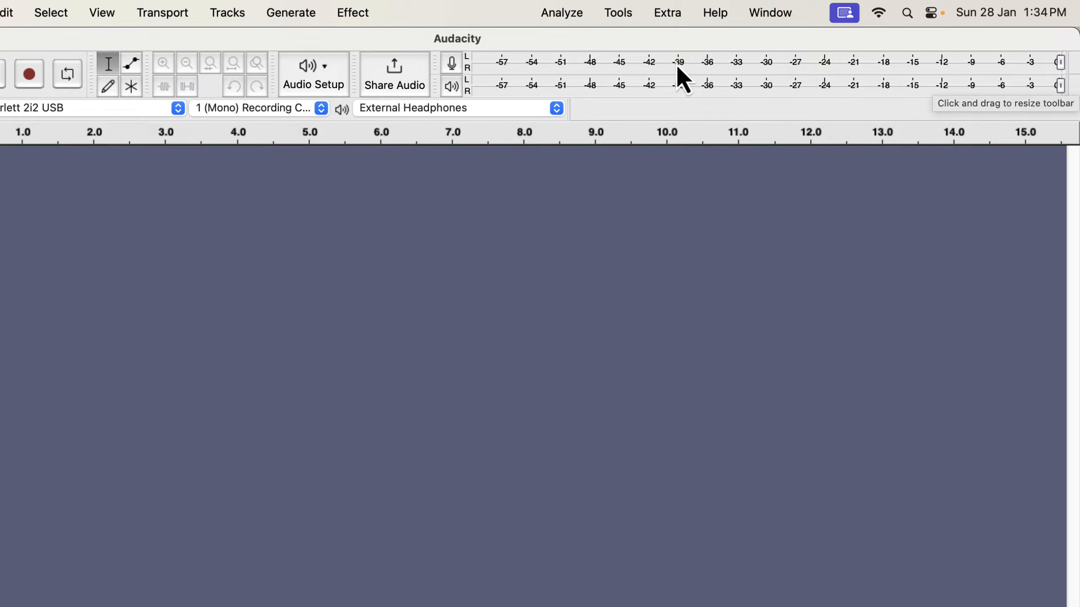
- Enable silent monitoring of the microphone and examine the input level on the recording meter
click(452, 65)
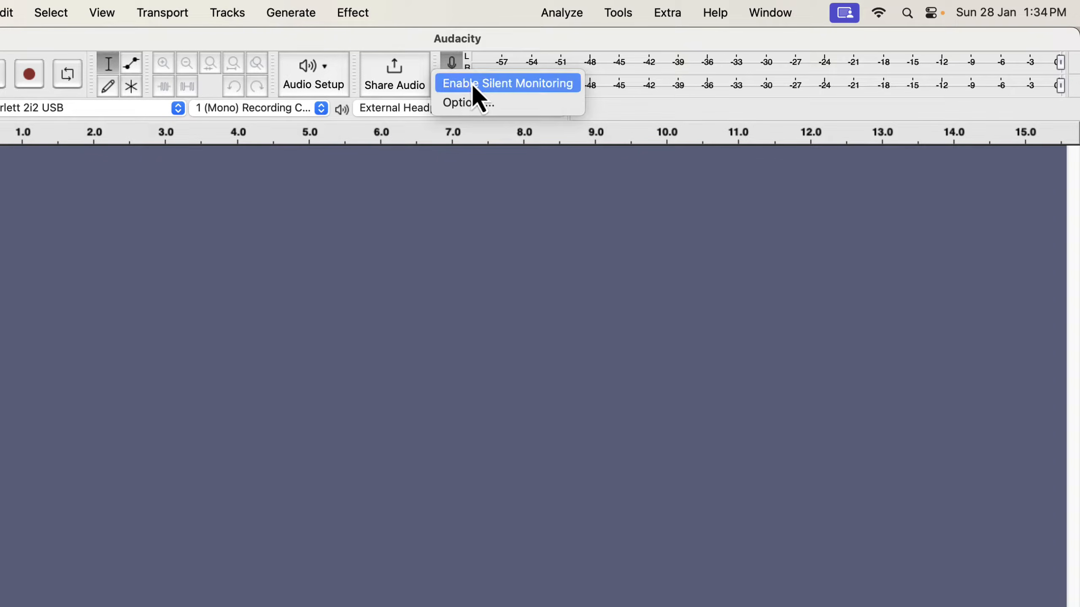
click(479, 98)
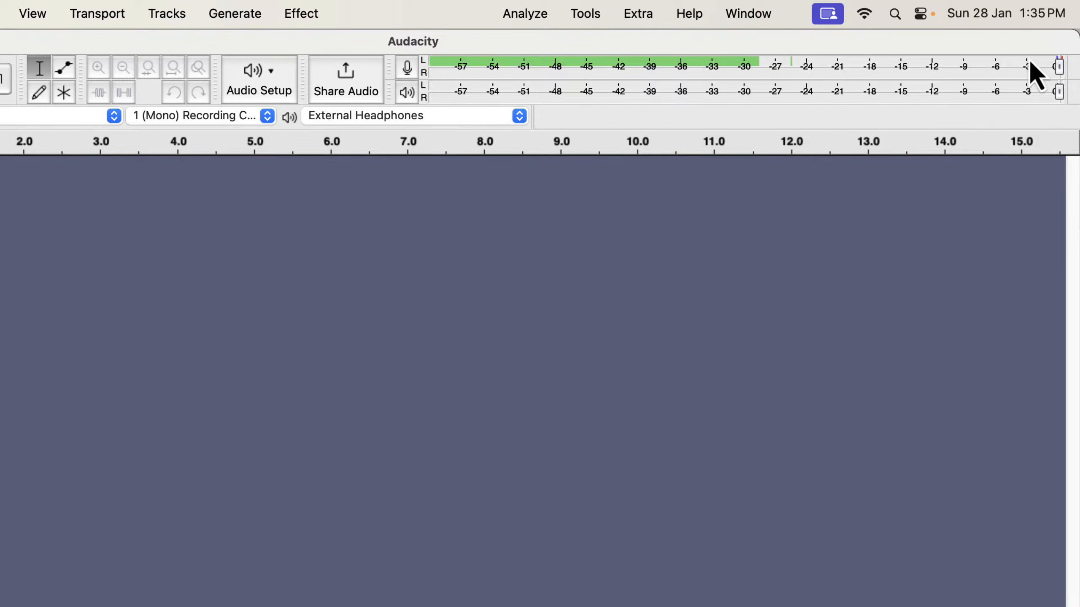
mouse_move(1056, 68)
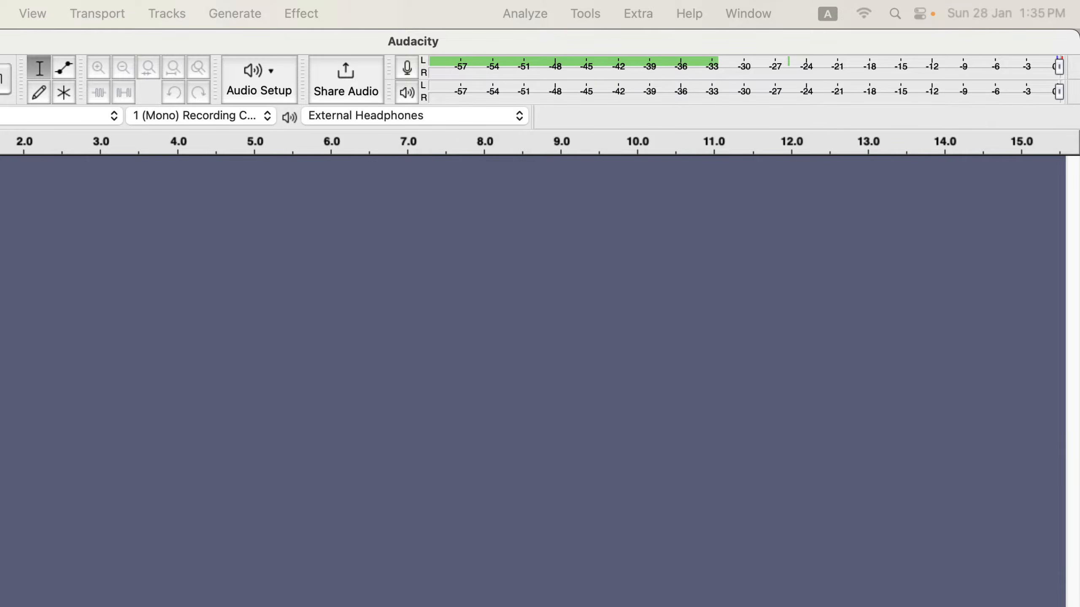
- Lower the playback level to 55, set it back to 100 and apply it
drag(1078, 119, 523, 177)
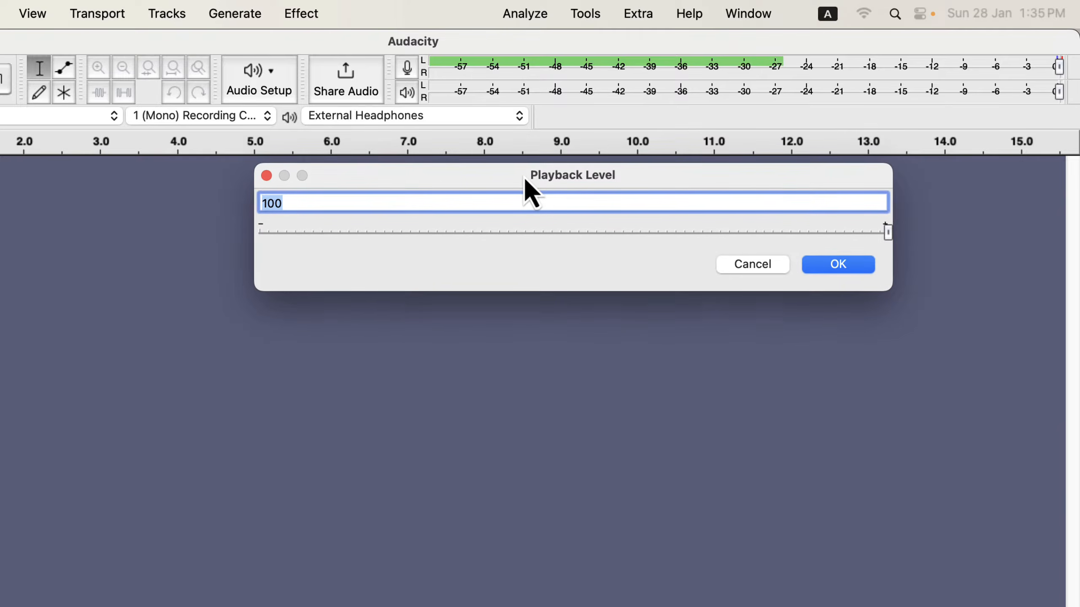
drag(888, 232, 609, 233)
click(270, 204)
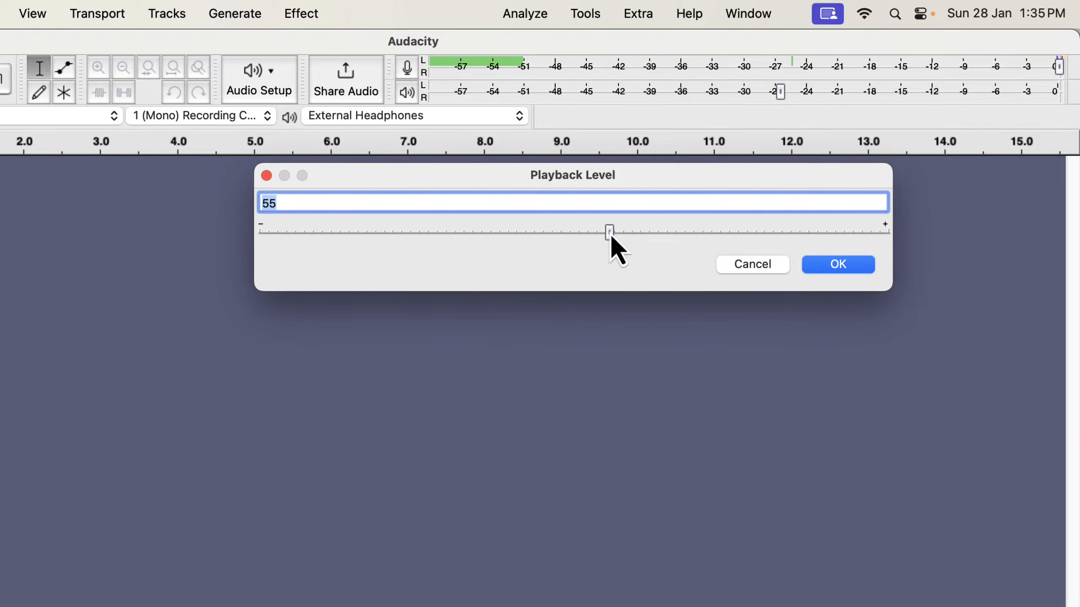
drag(763, 233, 897, 235)
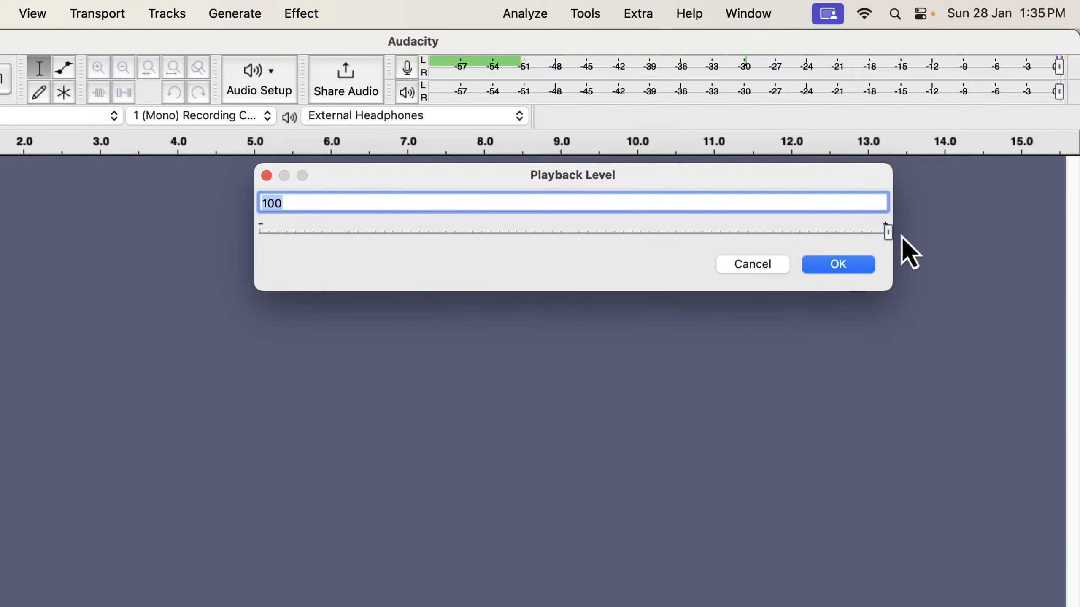
click(849, 267)
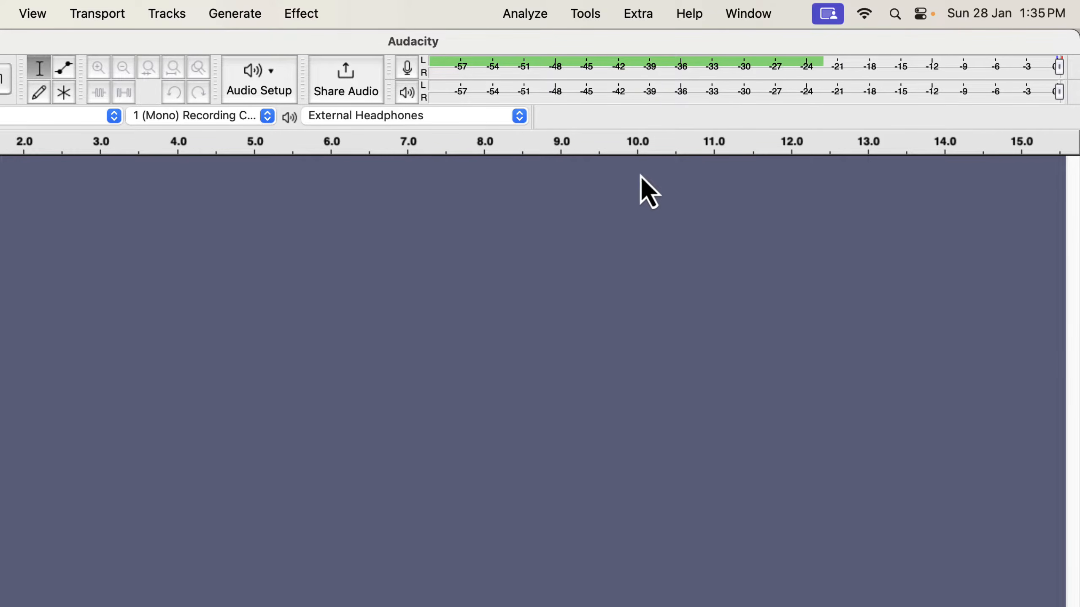
- Disable silent monitoring of the microphone on the recording meter
click(409, 71)
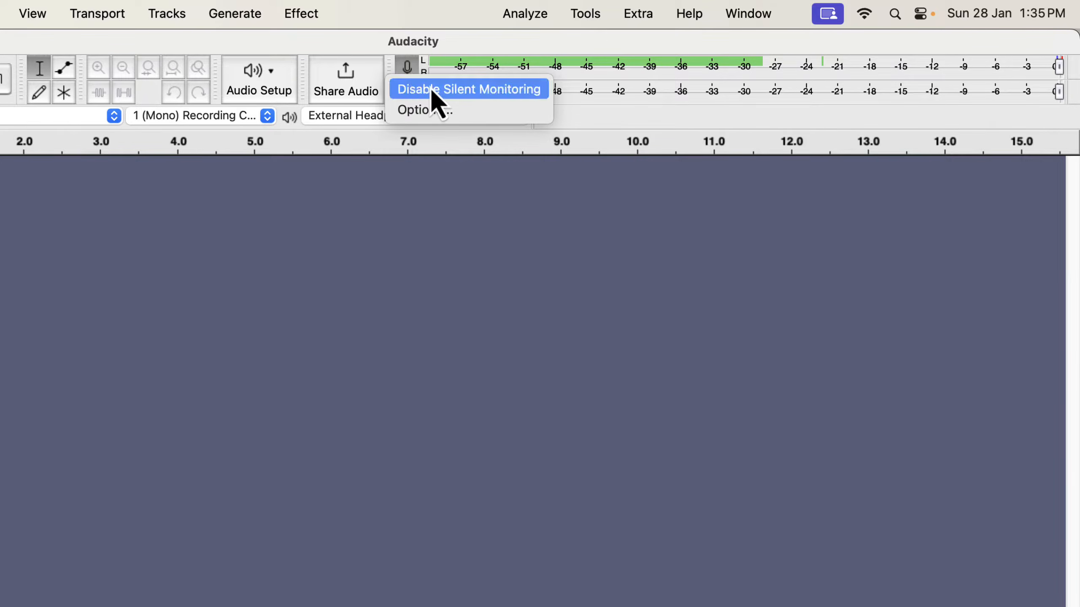
click(543, 90)
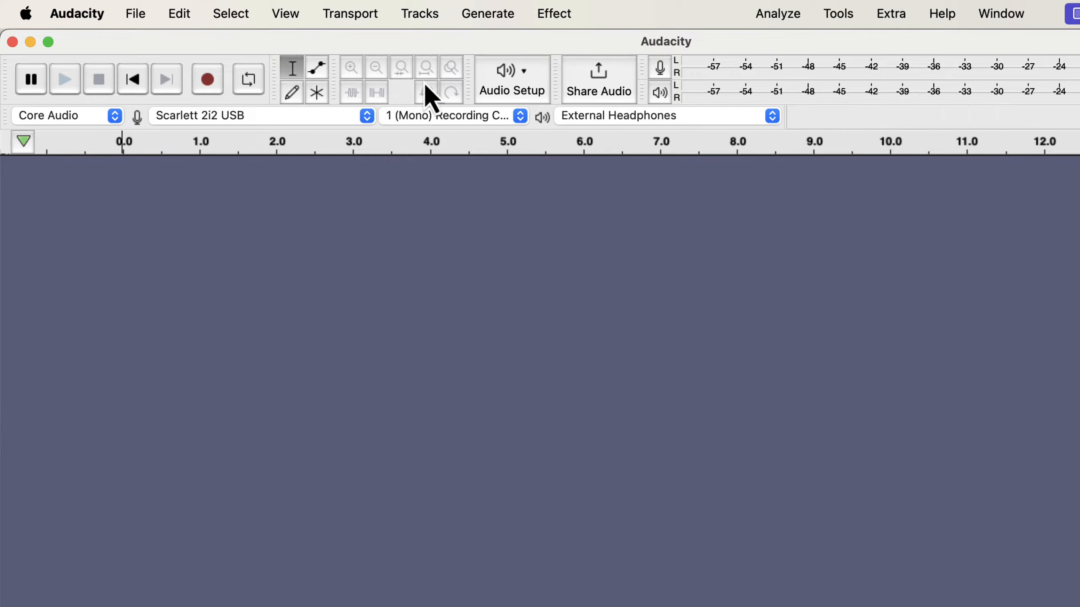
- Record a voice clip about 28 seconds long on a new mono track and return to the clip's start
click(209, 91)
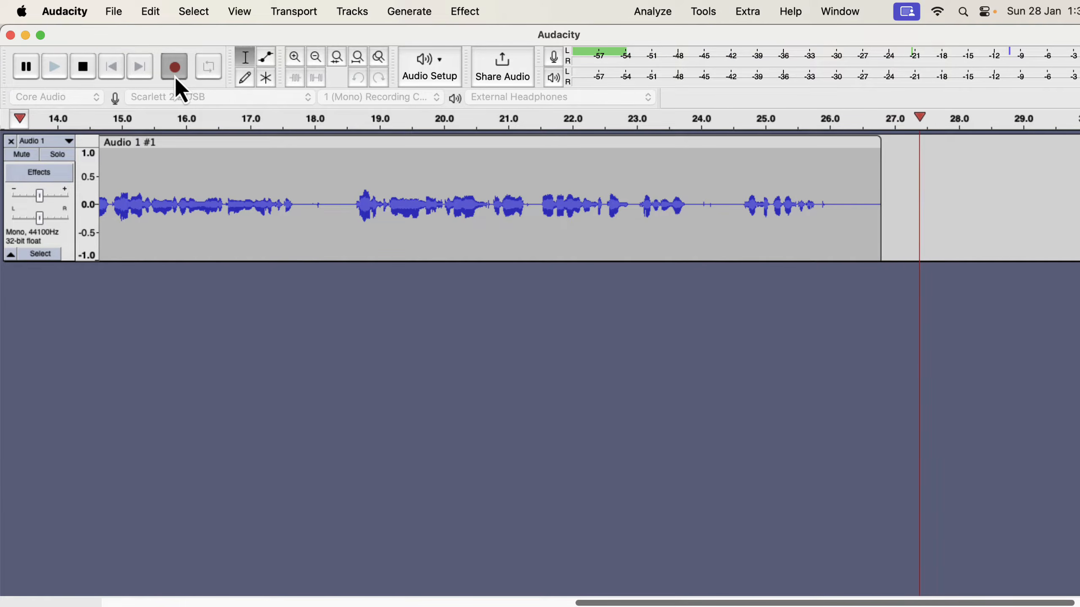
click(83, 69)
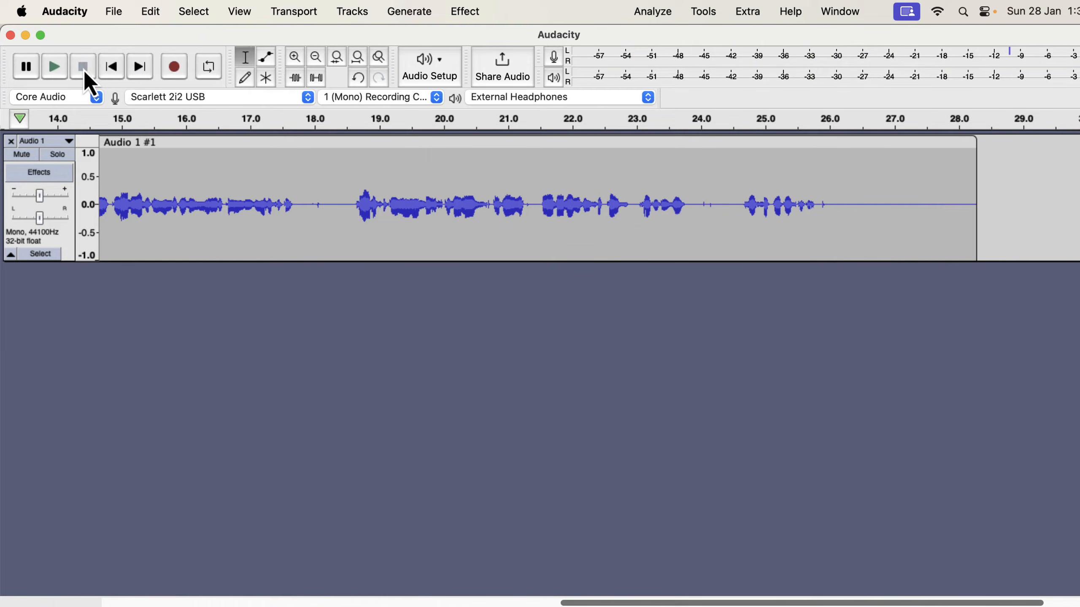
scroll(169, 199, left, 5)
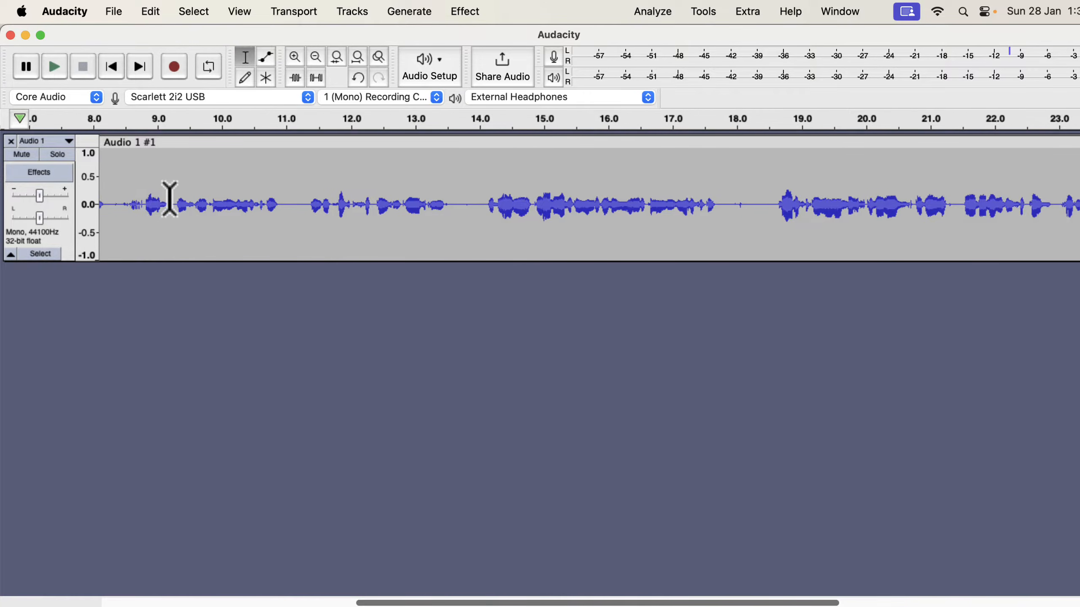
scroll(169, 199, left, 3)
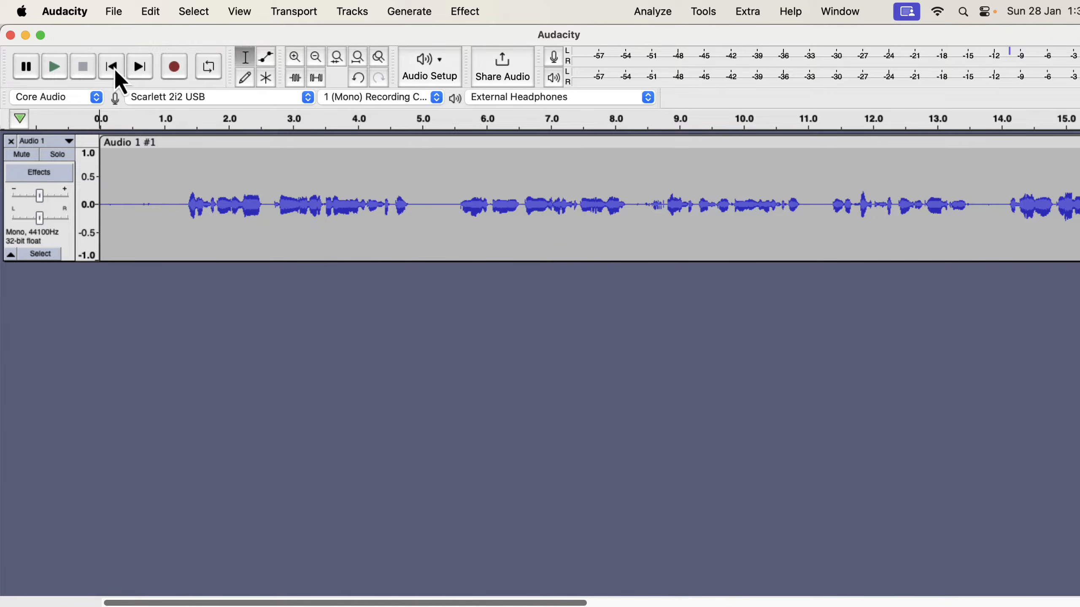
- Review the audio export options for the MP3 and WAV (Microsoft) formats without exporting the recording
click(114, 12)
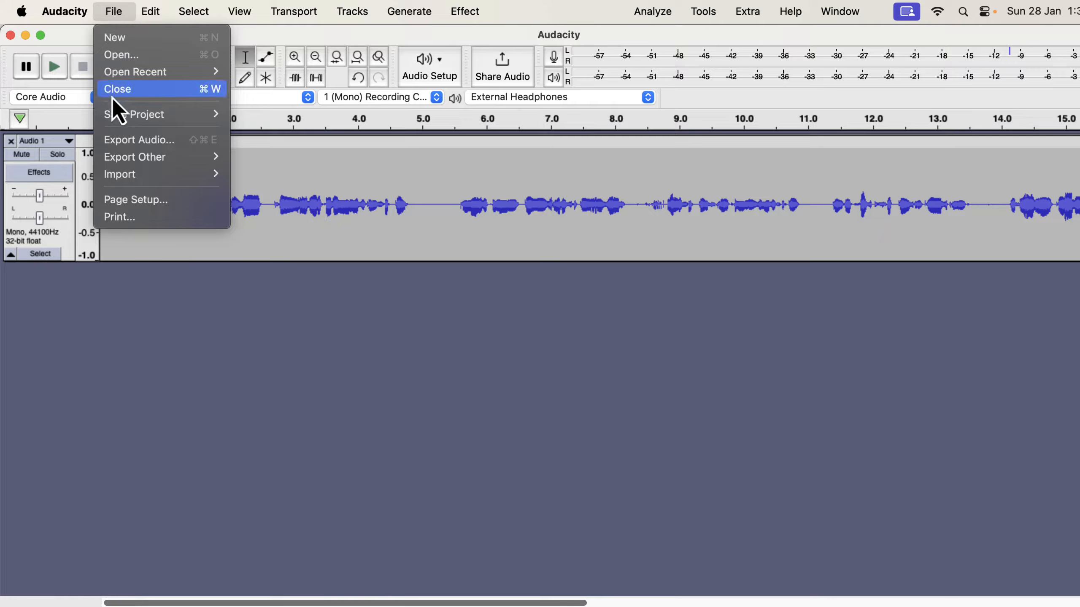
click(177, 141)
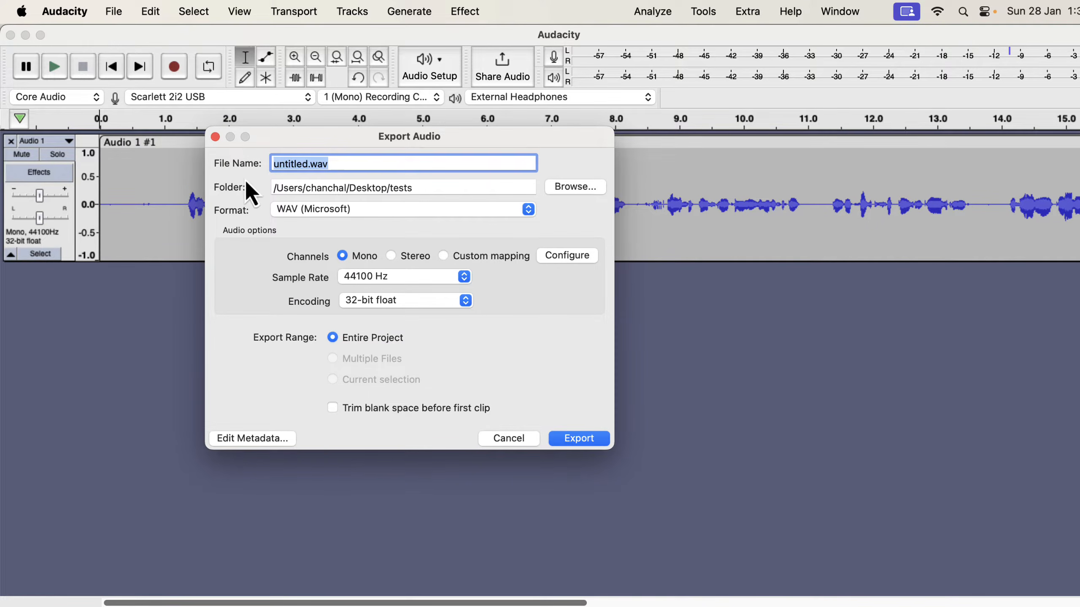
click(315, 210)
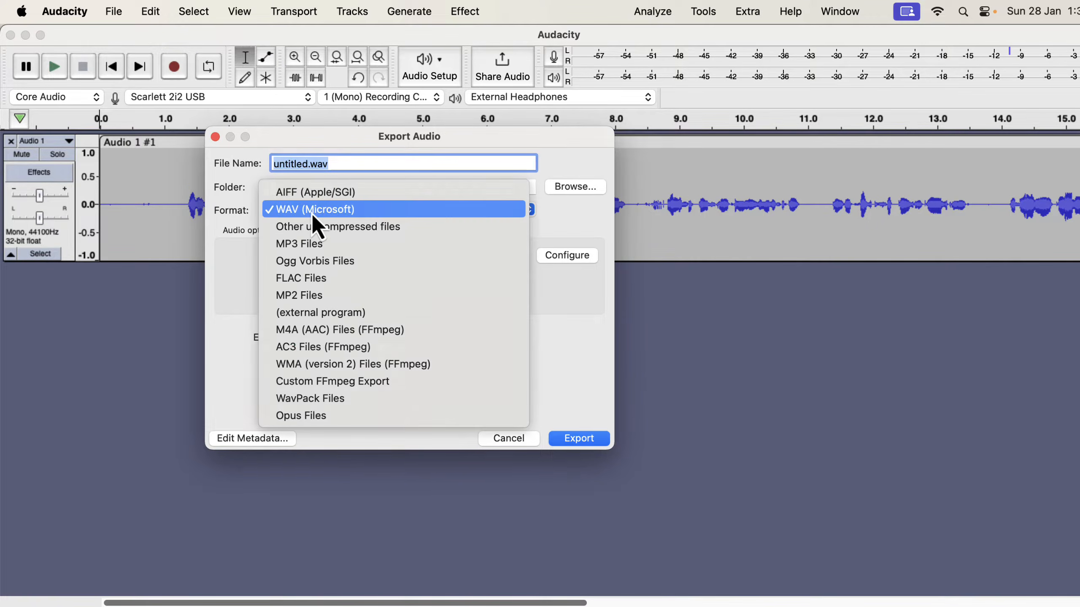
click(314, 245)
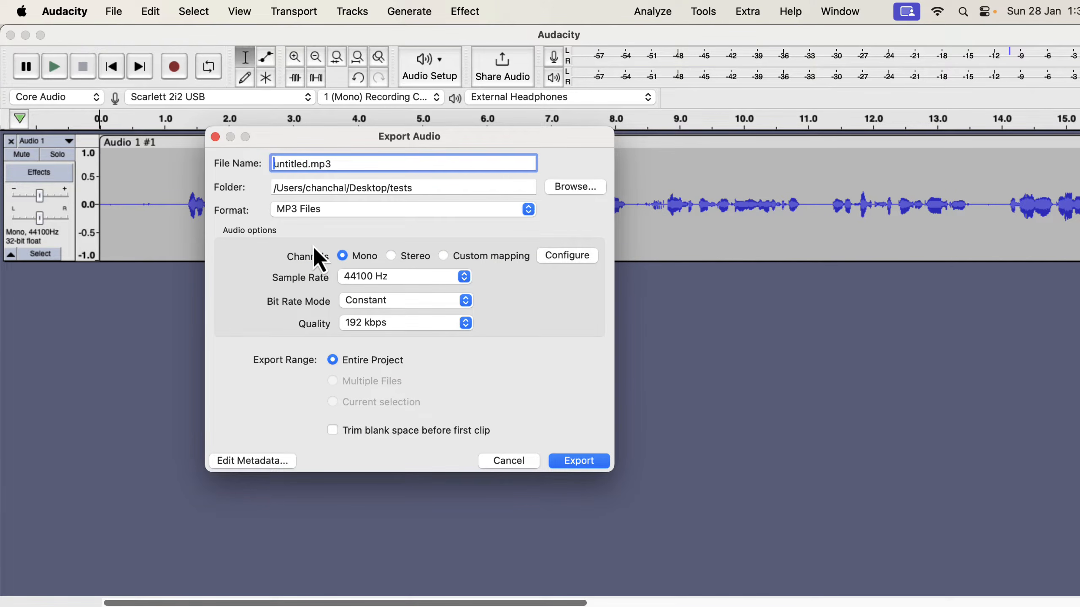
click(314, 210)
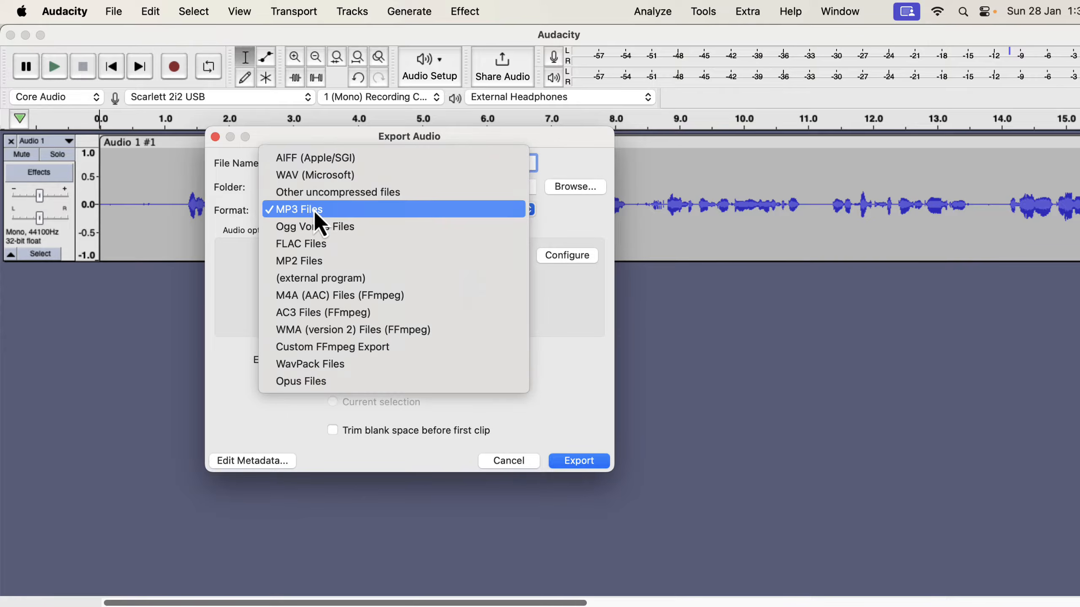
click(314, 178)
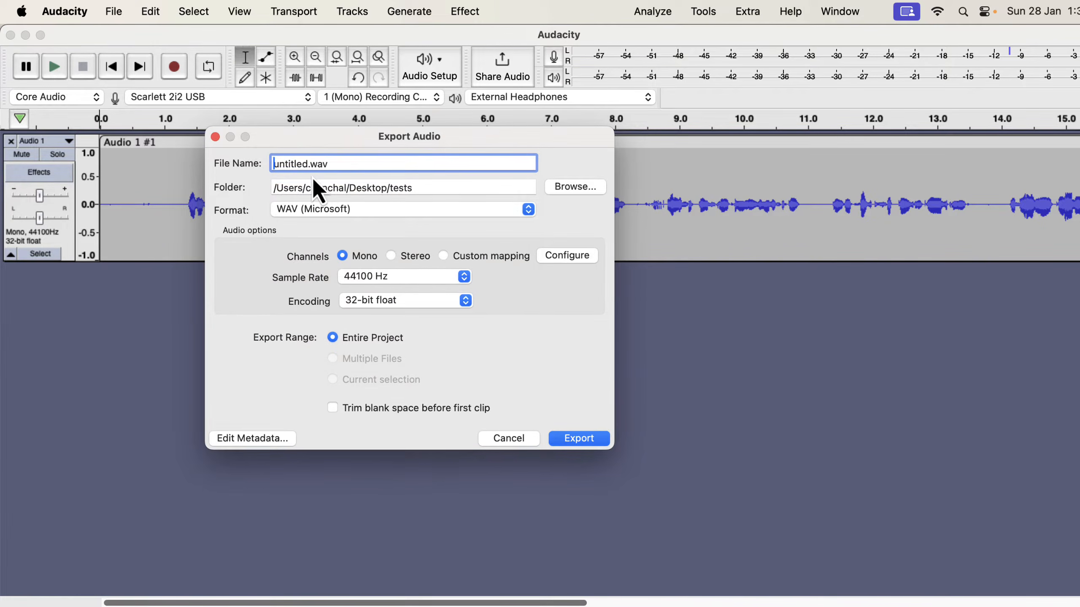
click(489, 438)
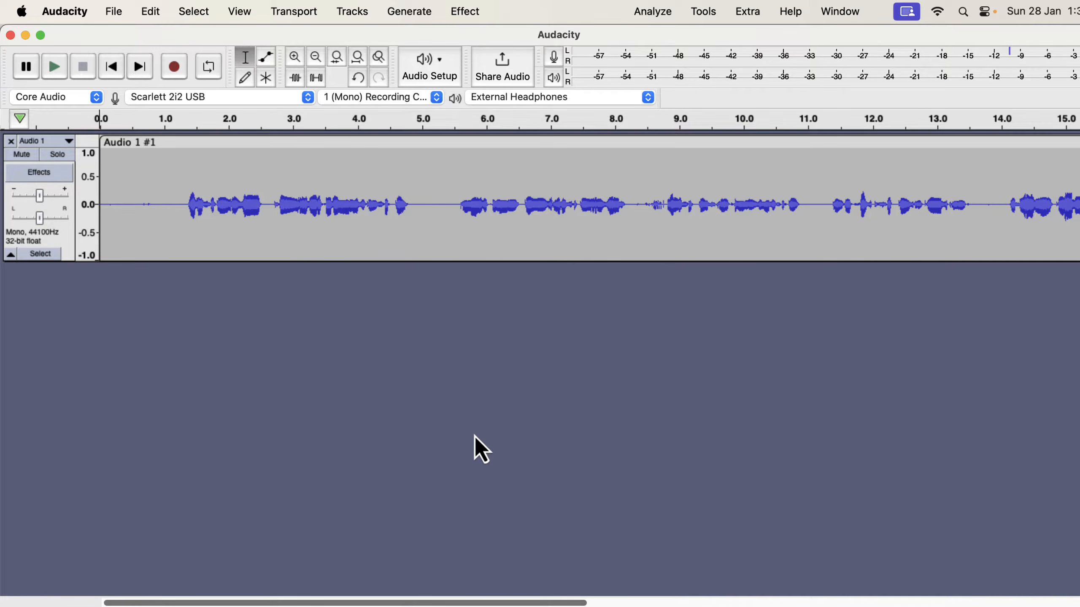
- Save the project as "Demo Audacity Step by Step" in the Audacity Projects folder, using the AUP3 project file type
click(120, 16)
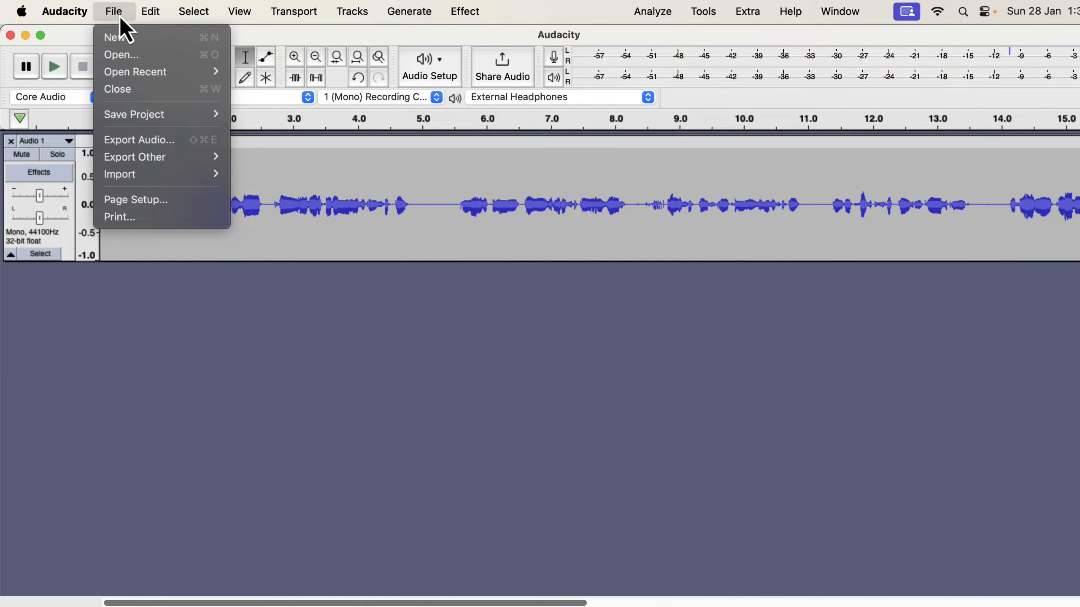
mouse_move(137, 116)
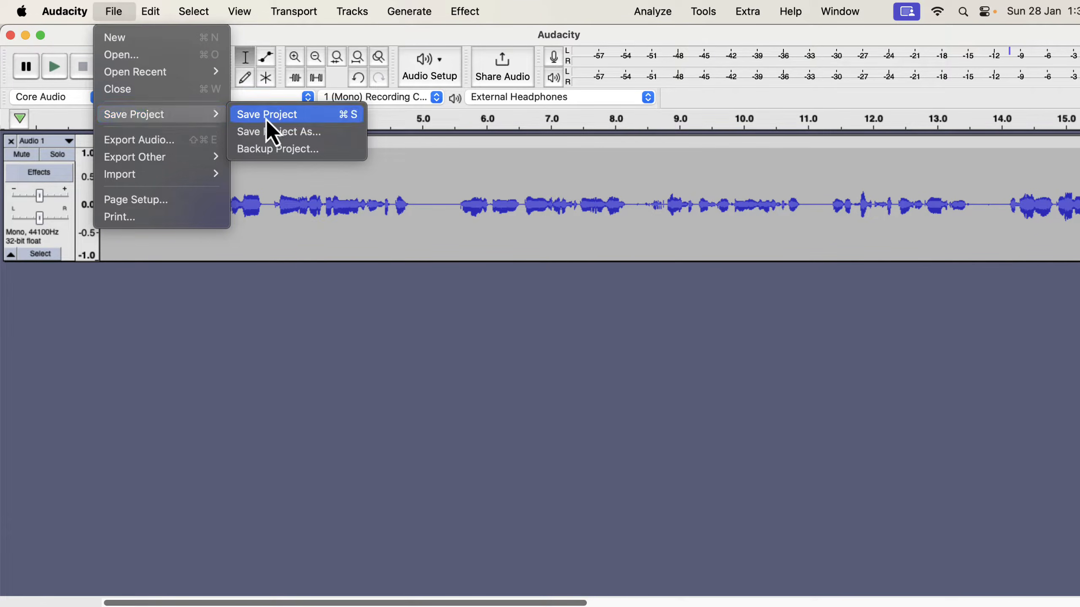
click(318, 121)
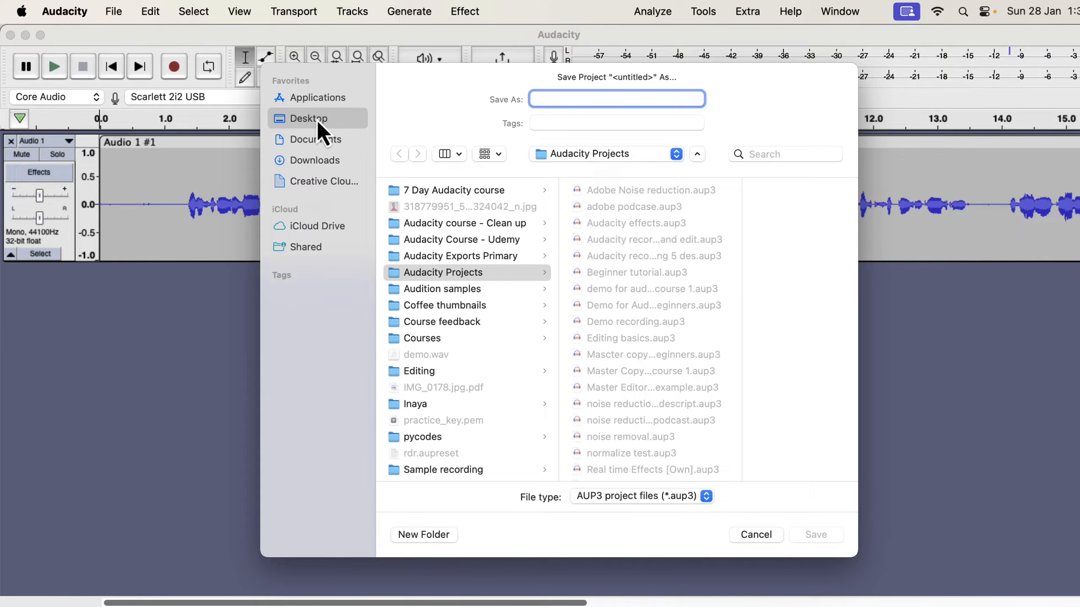
text(Demo Audacity Step by Step)
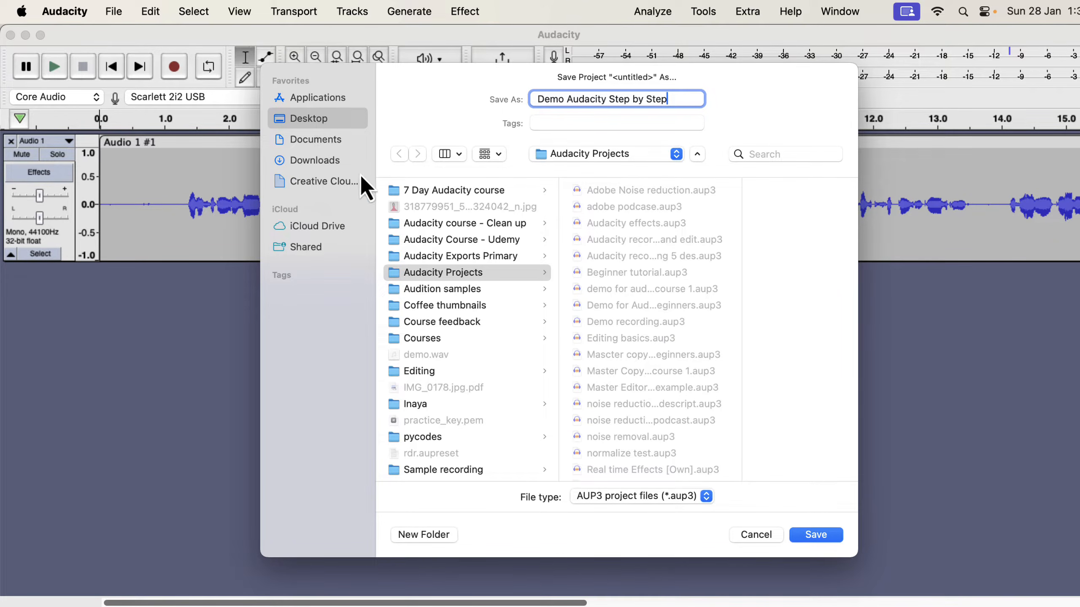
click(667, 494)
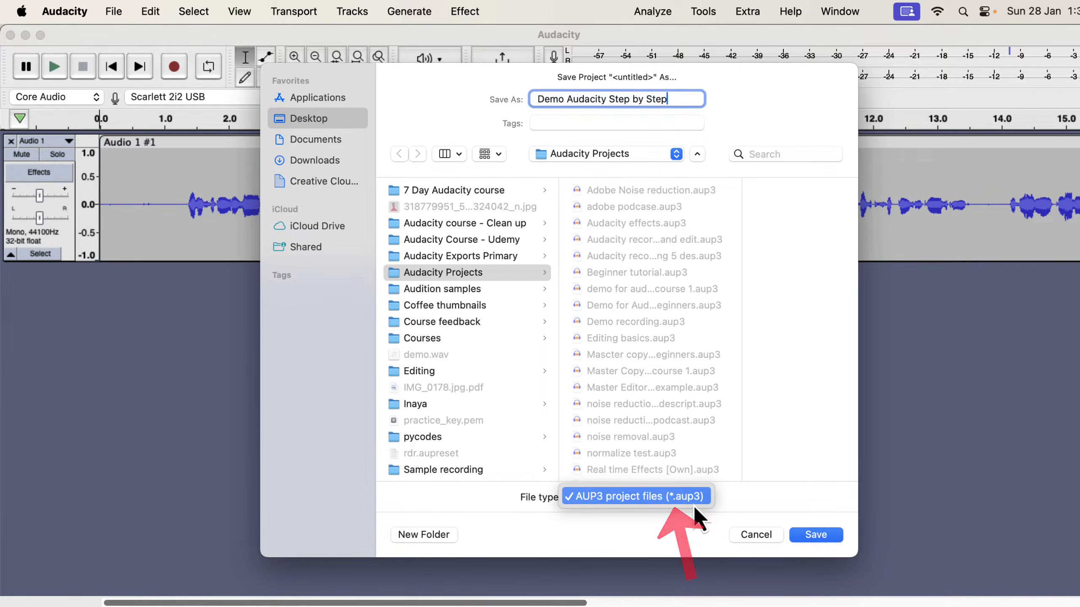
click(823, 540)
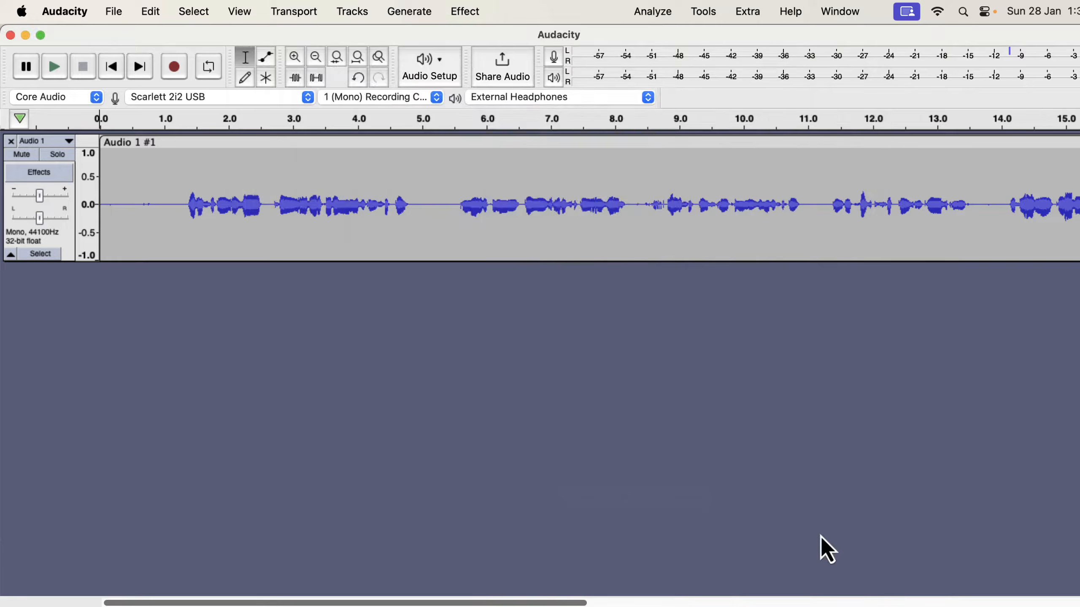
- Switch to Finder and locate the saved Demo Audacity Step by Step.aup3 file in the Audacity Projects folder
key(super+Tab)
key(super+Tab)
key(super+Tab)
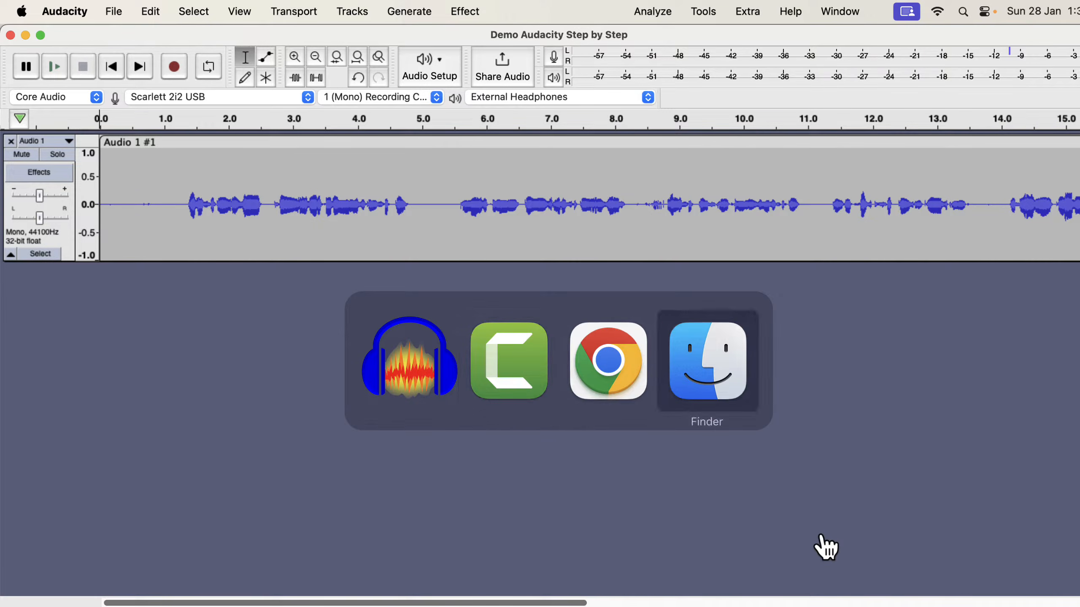
double_click(848, 213)
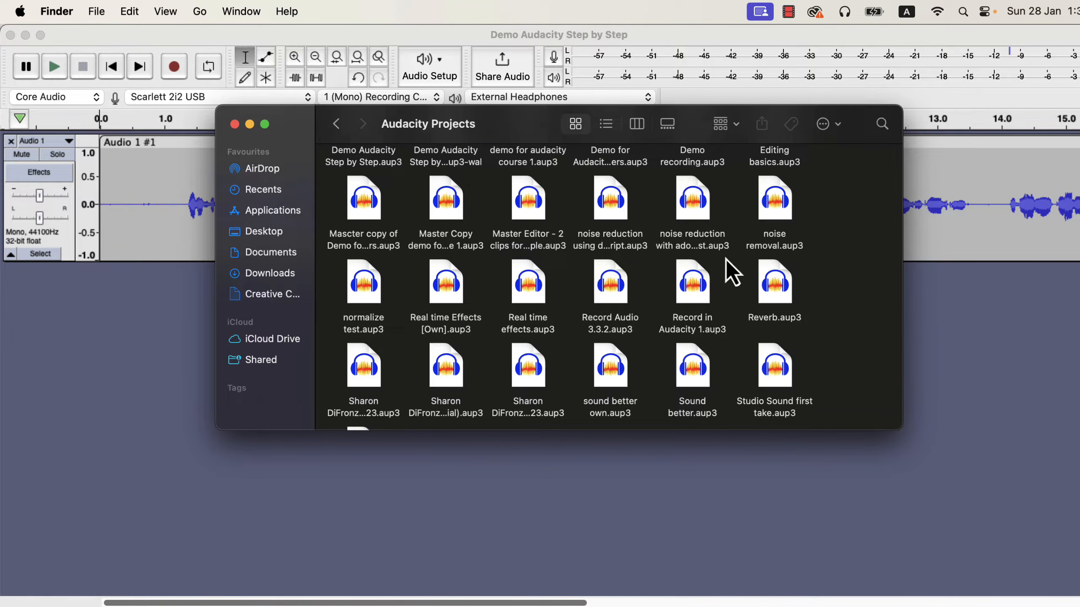
scroll(712, 281, up, 5)
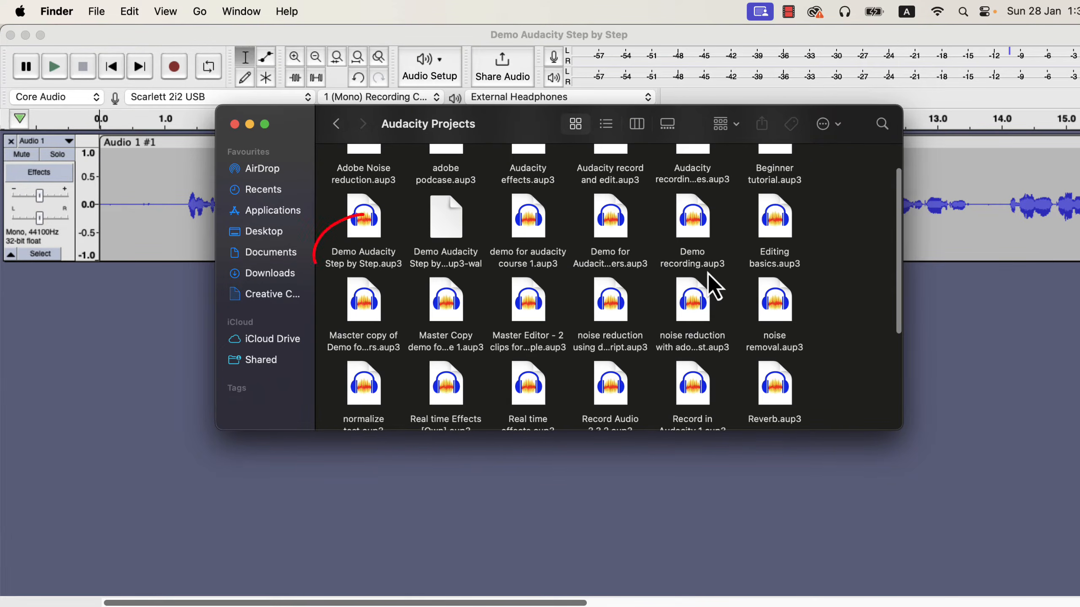
click(365, 235)
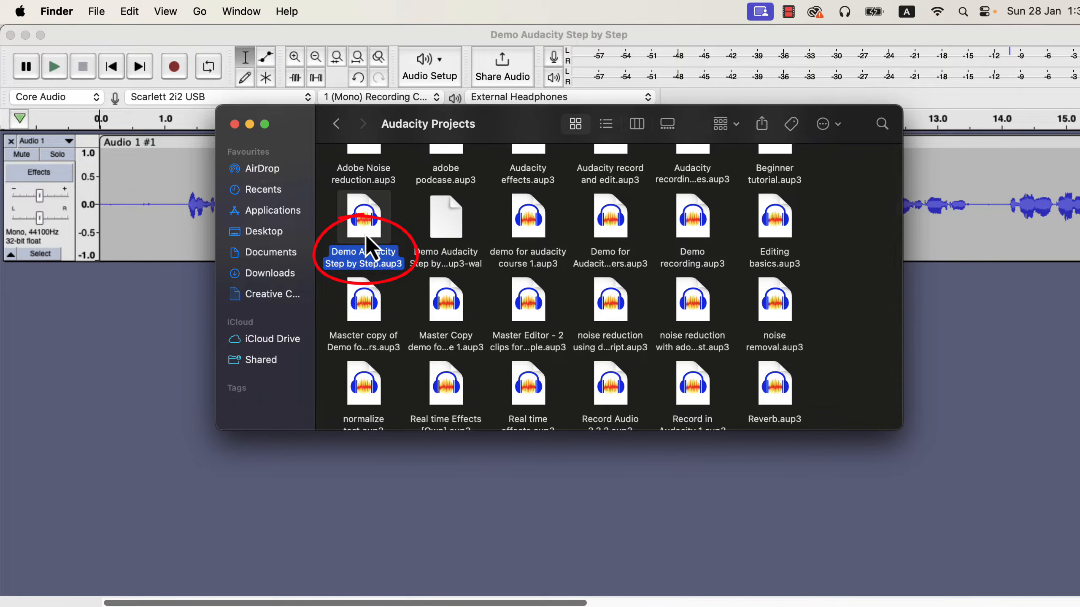
- Close the Audacity project window and reopen the project from the Demo Audacity Step by Step.aup3 file
click(11, 36)
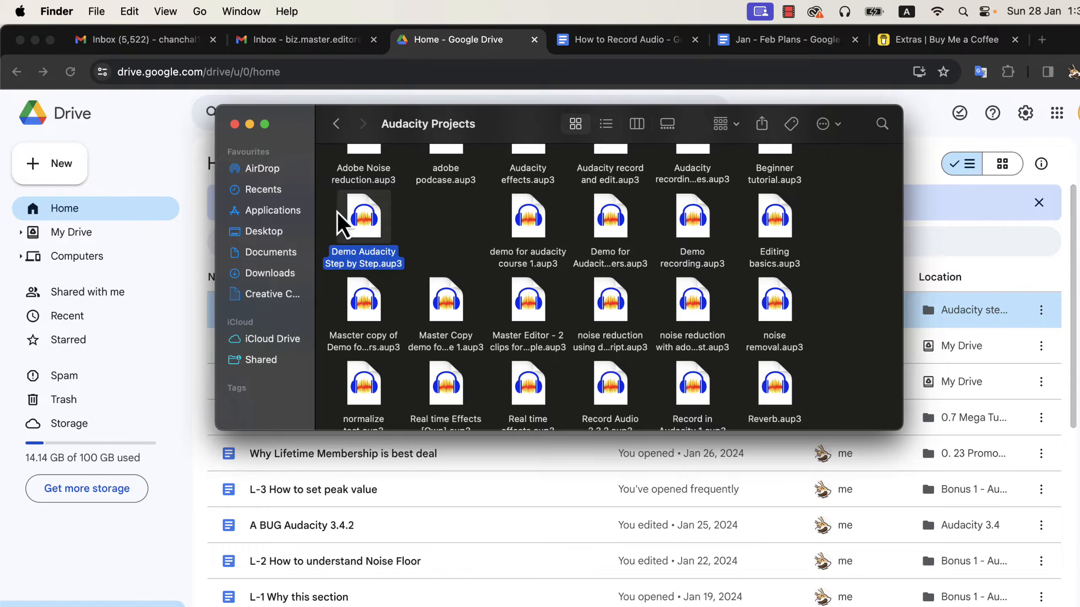
double_click(365, 221)
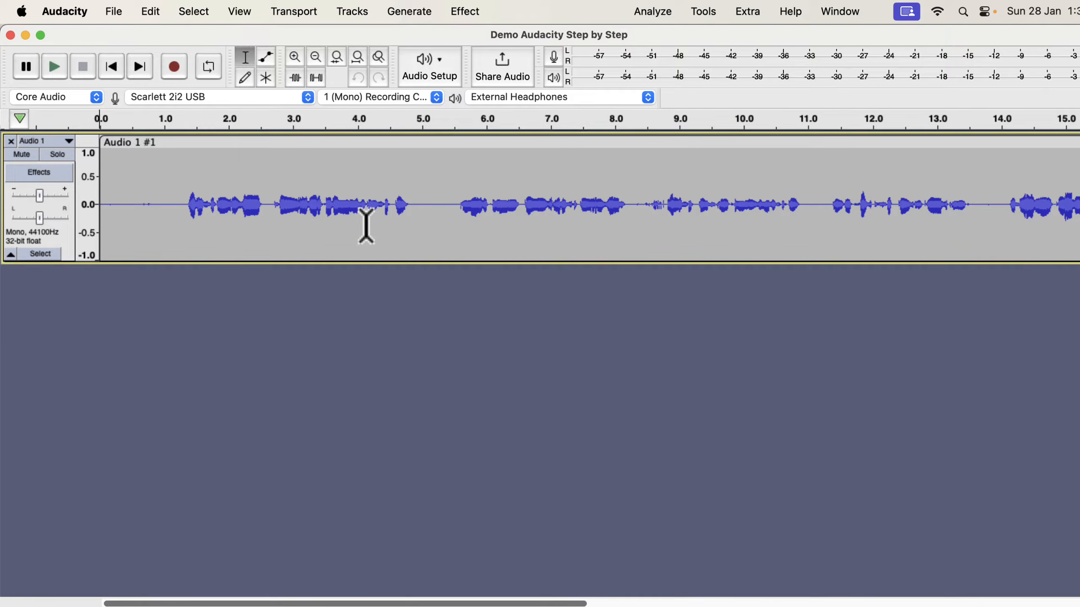
scroll(367, 226, right, 7)
scroll(367, 226, left, 7)
click(159, 191)
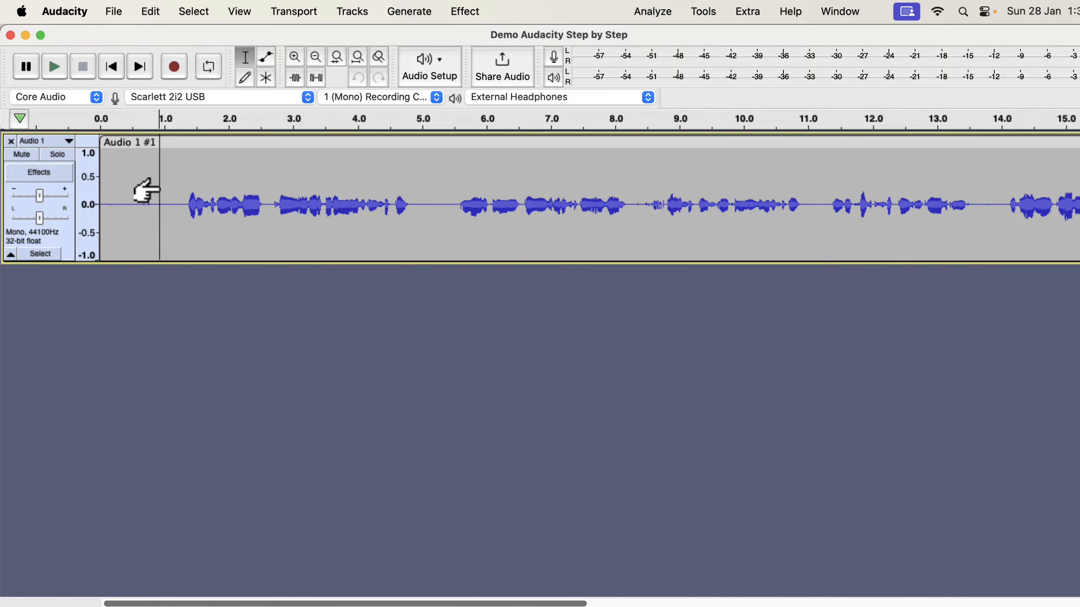
- Play the reopened recording from about 0.9 s and stop the playback
click(54, 71)
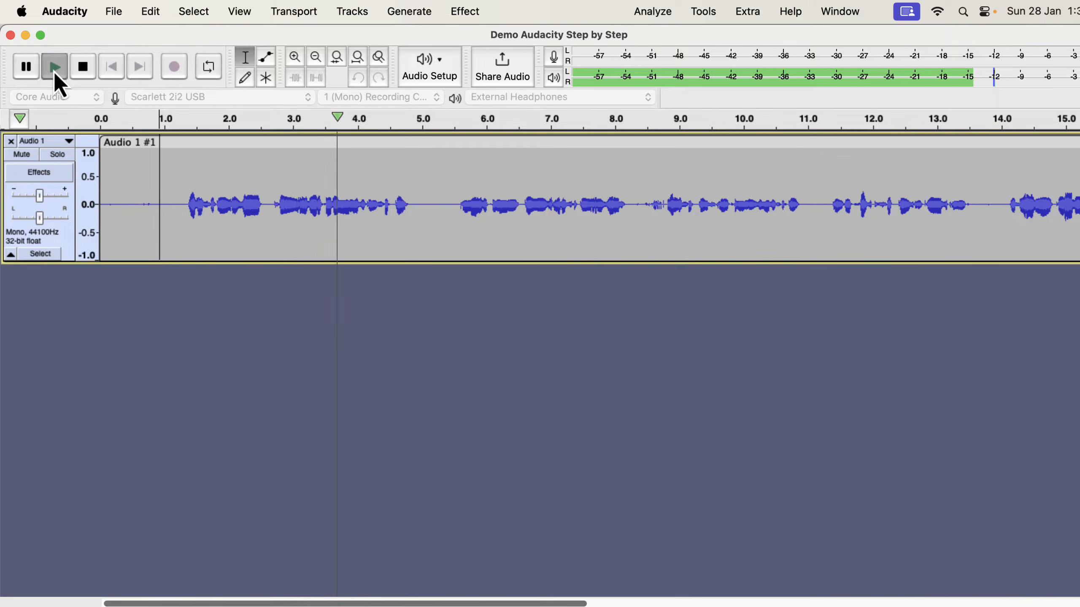
click(88, 67)
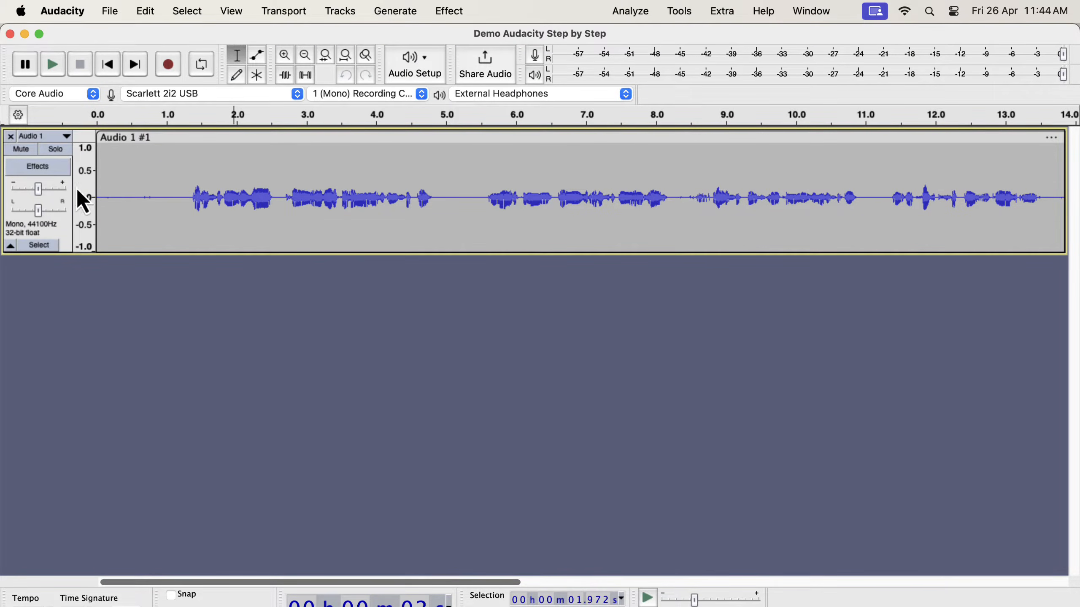
- Check the installed Audacity version in the program's About information and close it
click(69, 13)
click(69, 36)
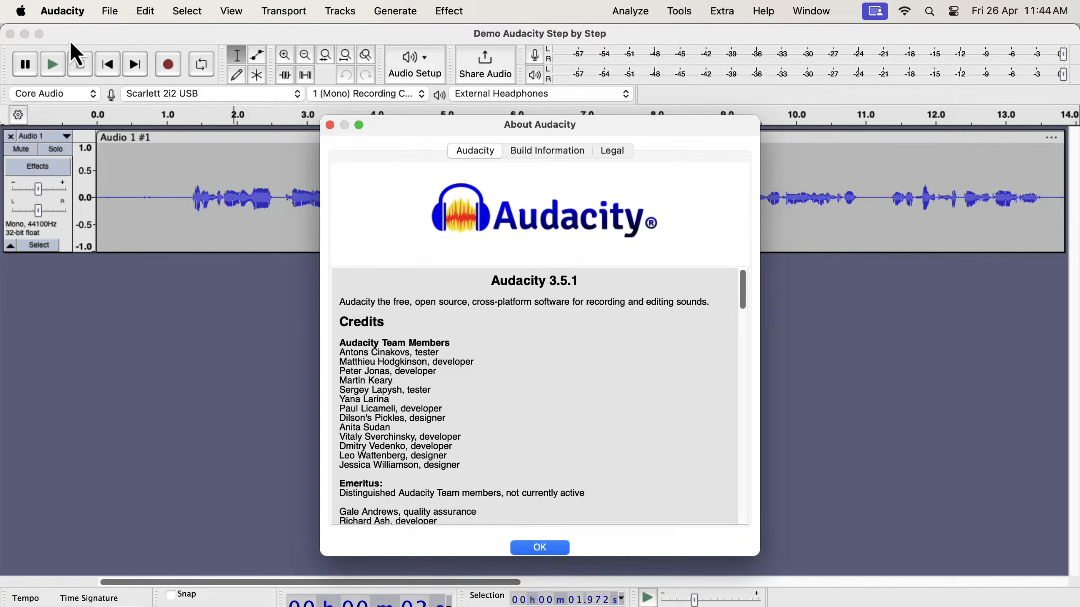
click(525, 549)
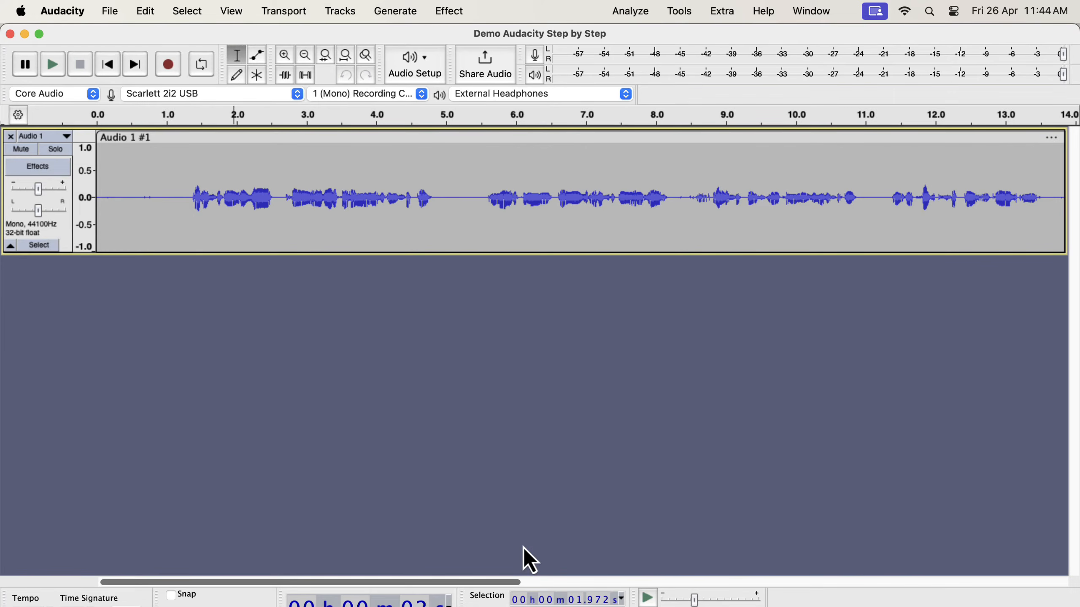
- Try to save the project to the cloud and proceed to sign in to audio.com
click(102, 12)
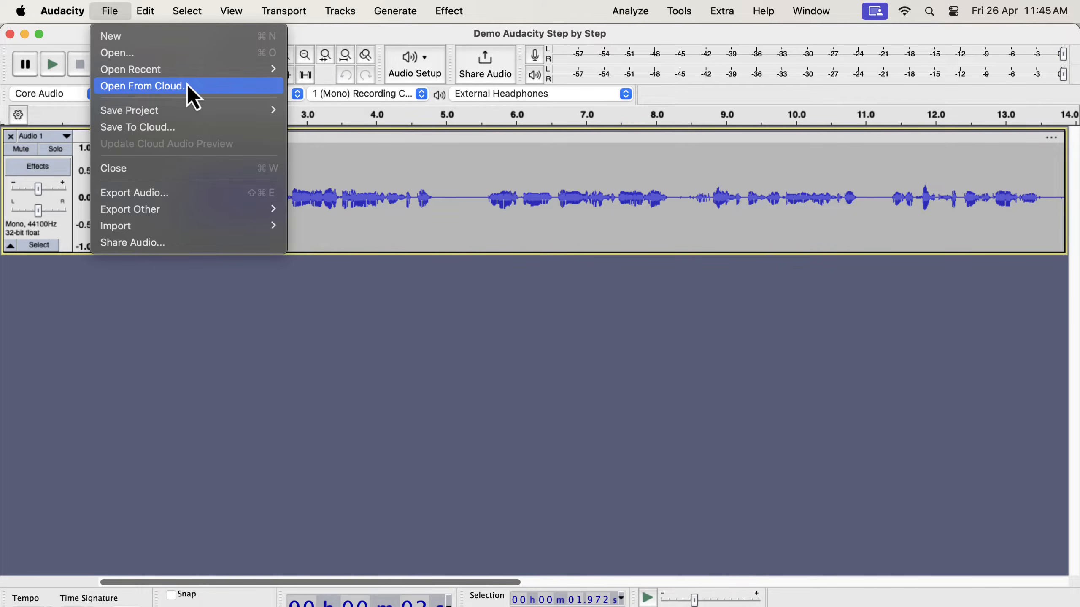
click(203, 137)
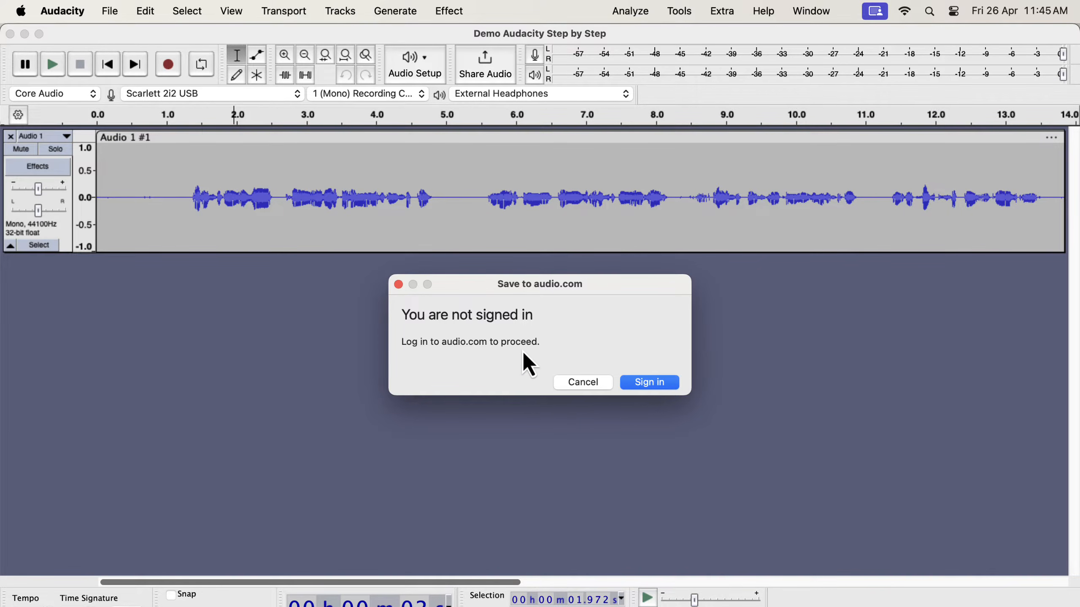
click(658, 385)
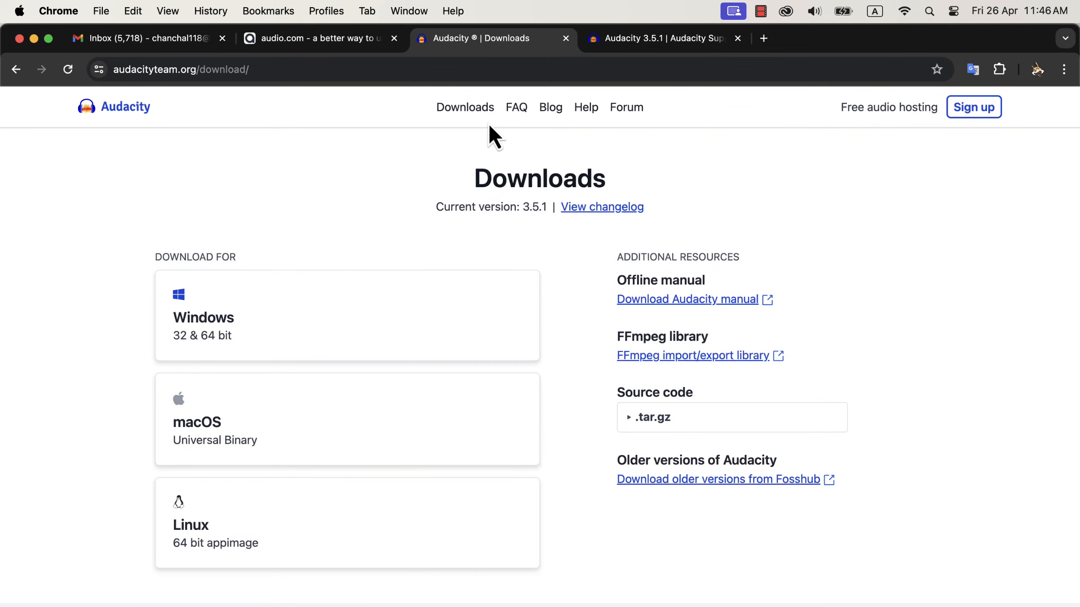
- In Chrome, open the changelog from the Audacity downloads page and continue to the Audacity 3.5 release notes
click(610, 208)
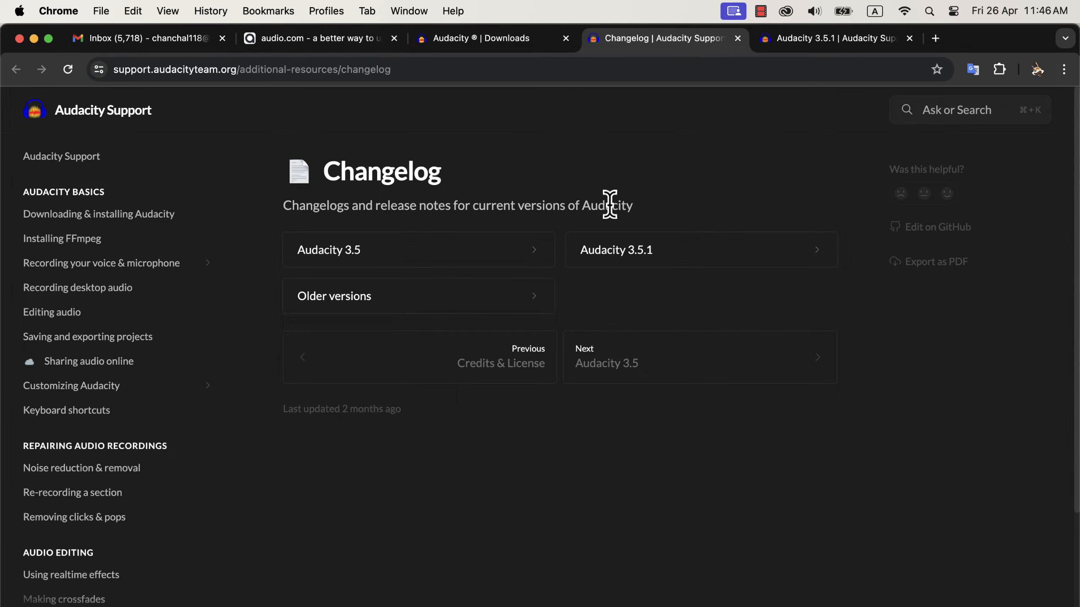
click(597, 369)
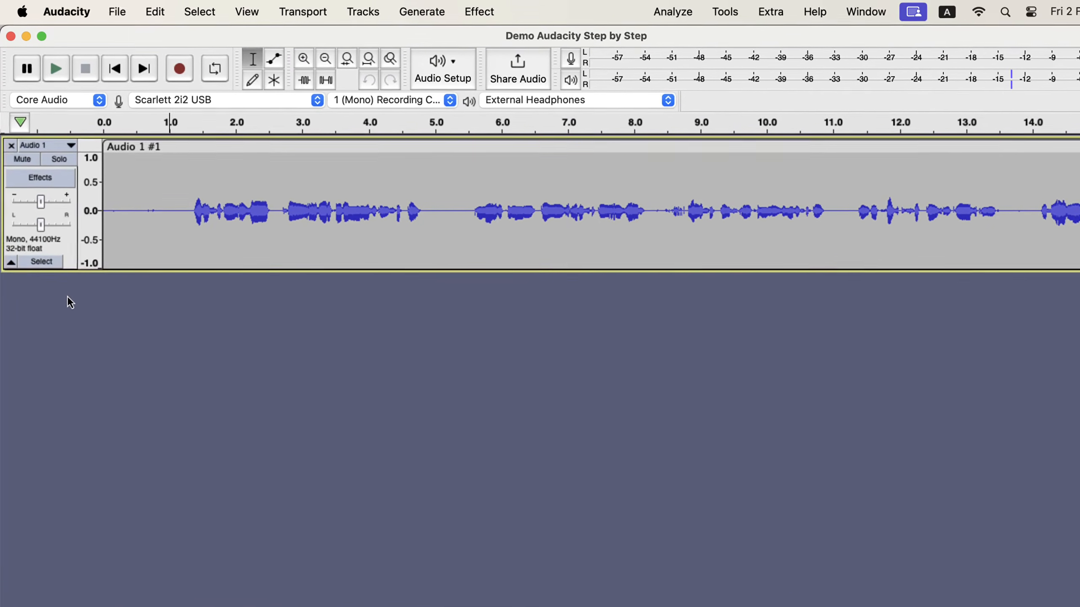
- In Audacity, place the playback cursor in the gap at about 5.1 s, play from there and stop
click(168, 208)
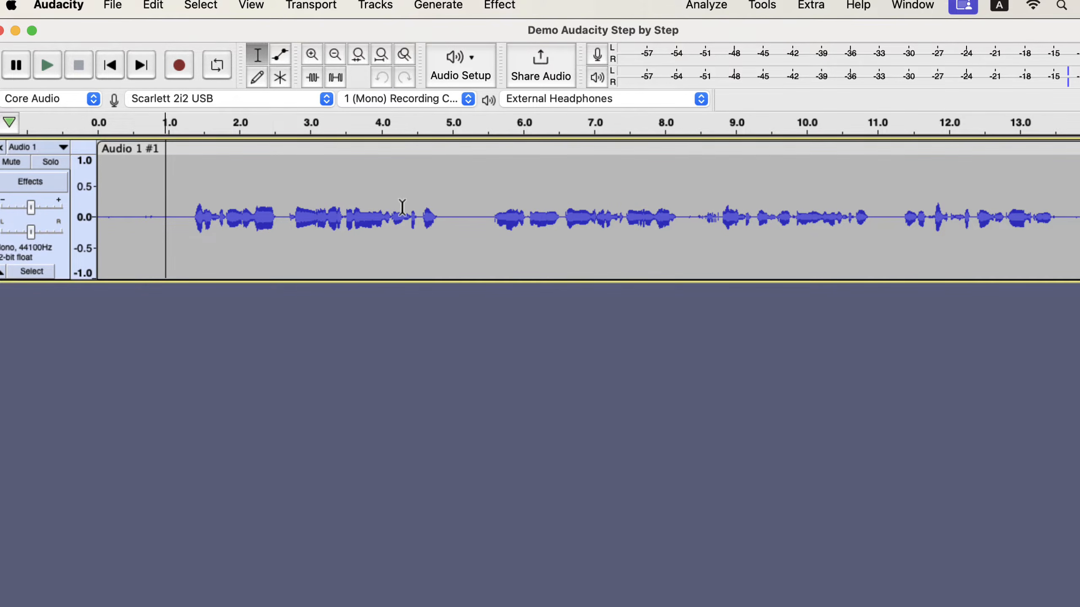
click(459, 214)
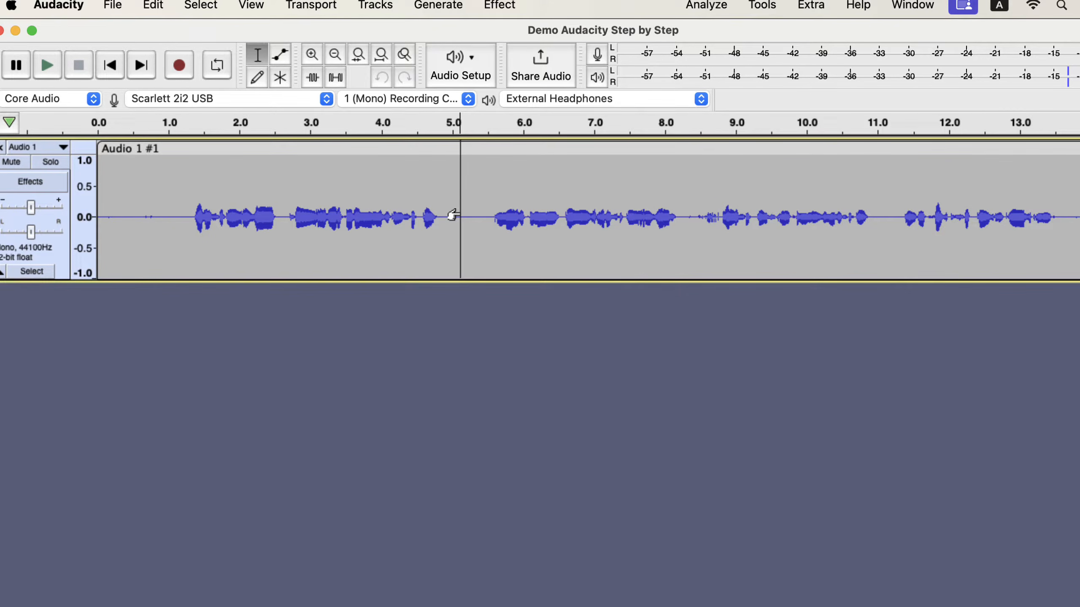
key(space)
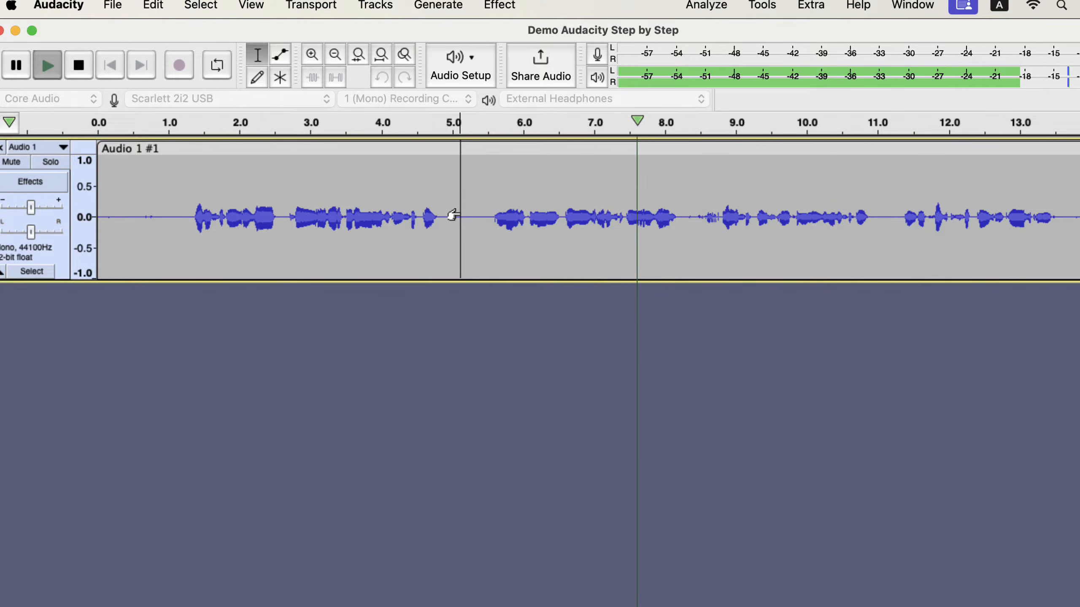
key(space)
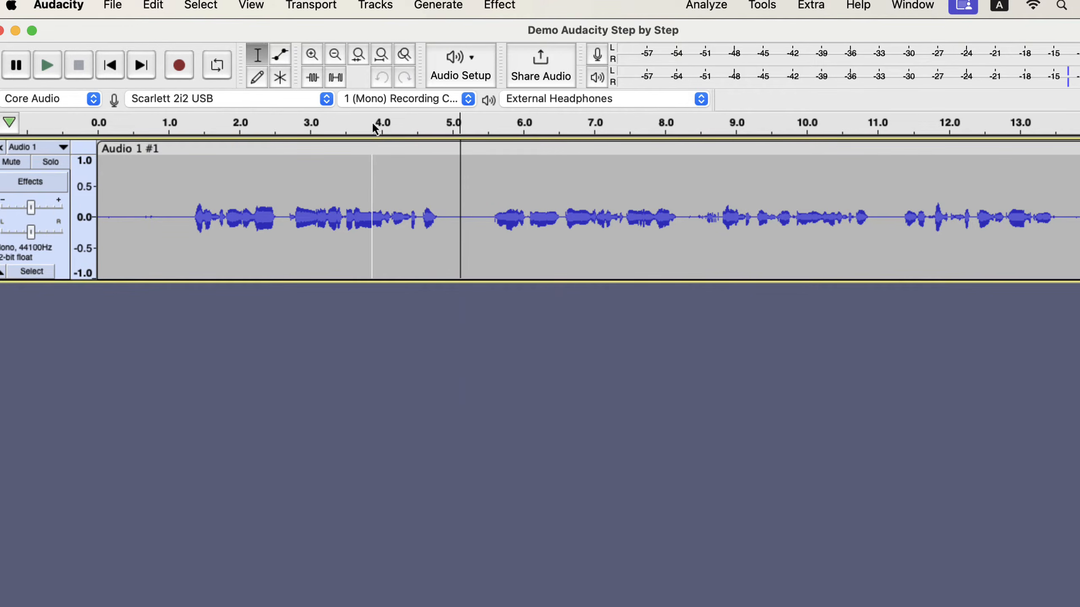
- Play the recording directly from the timeline at about 1.9 s and again at about 7.6 s, stopping after each
click(234, 127)
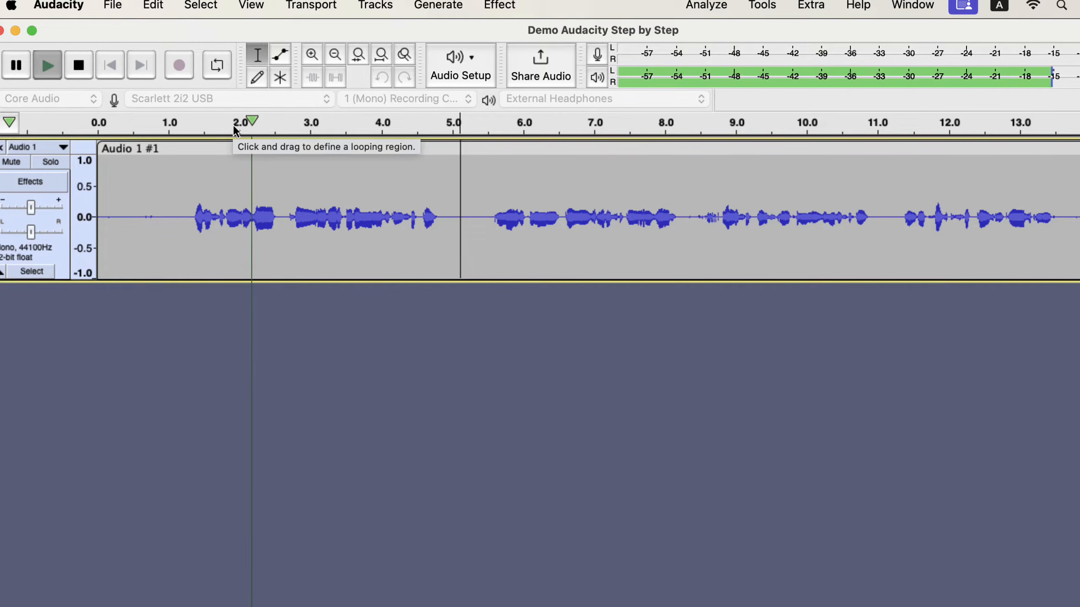
key(space)
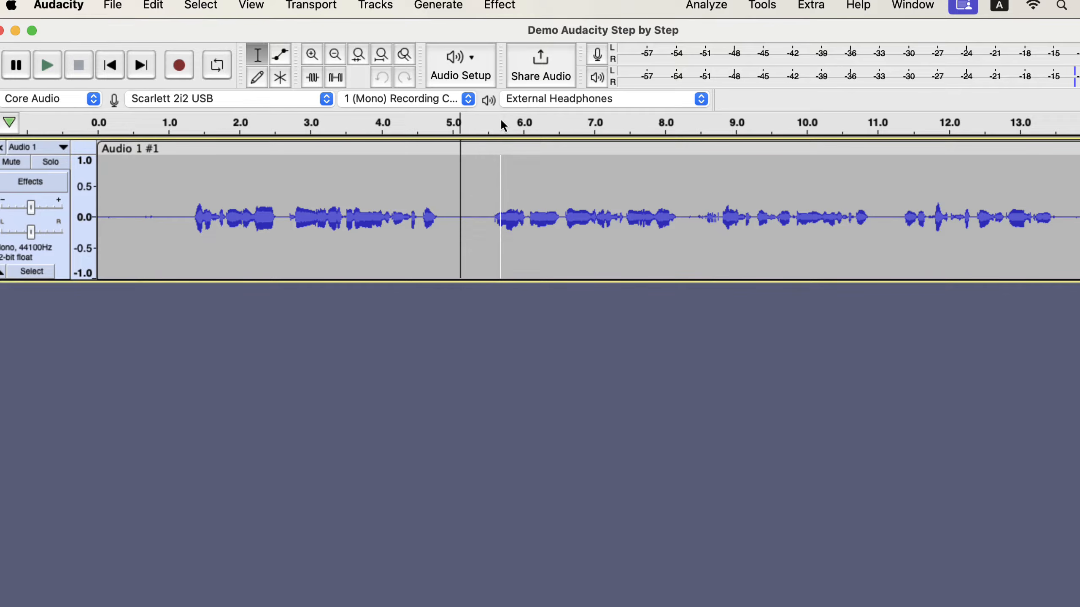
click(634, 131)
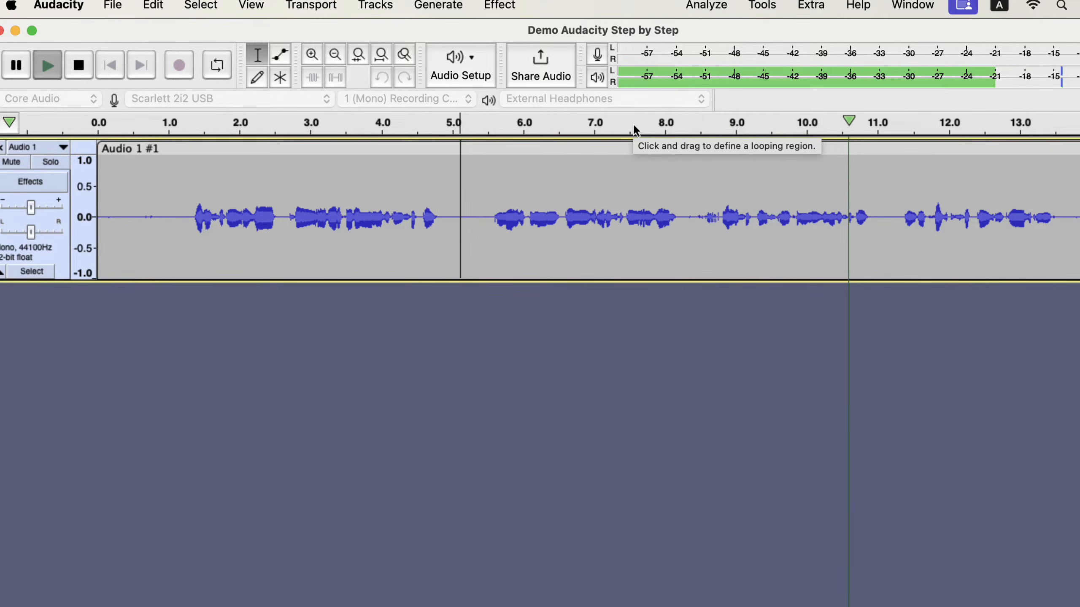
key(space)
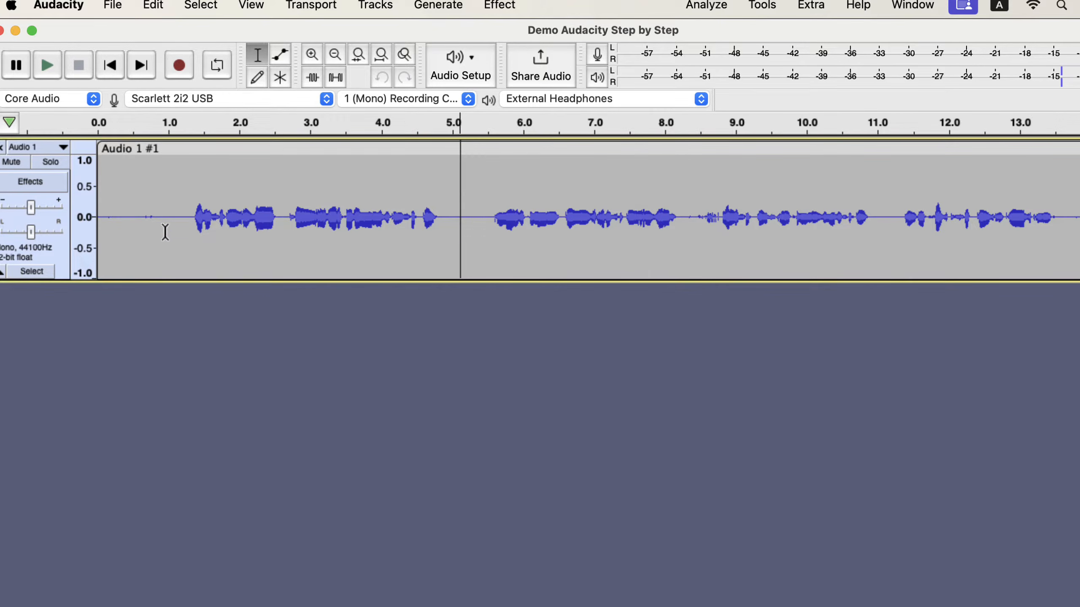
- Delete the faint noise between about 0.5 and 1.0 s, plus a short stretch of silence at the start of the track
click(131, 205)
drag(137, 207, 170, 251)
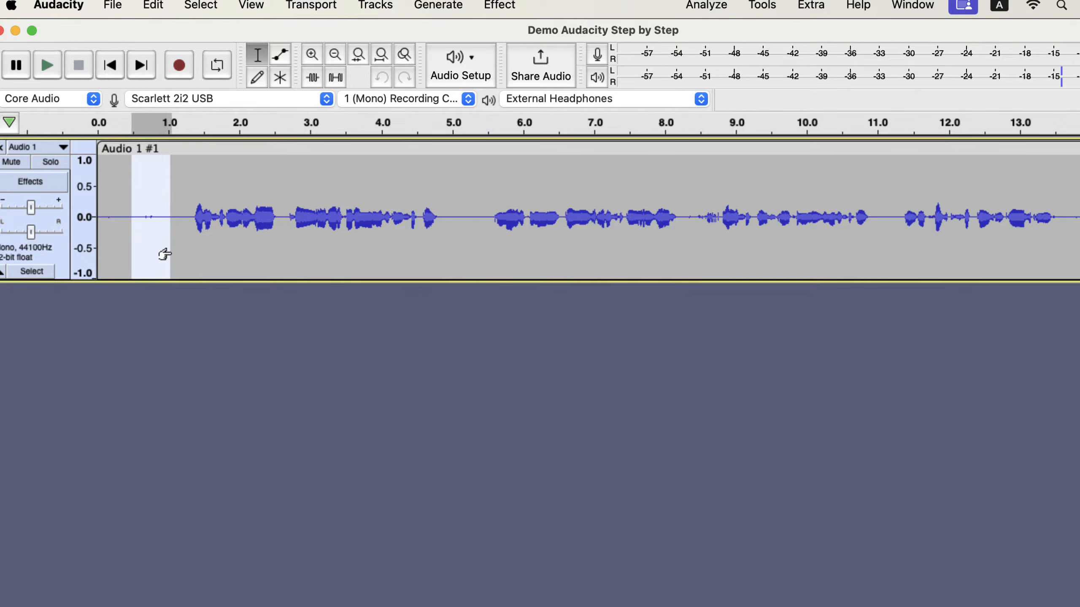
key(Delete)
drag(101, 209, 119, 232)
key(Delete)
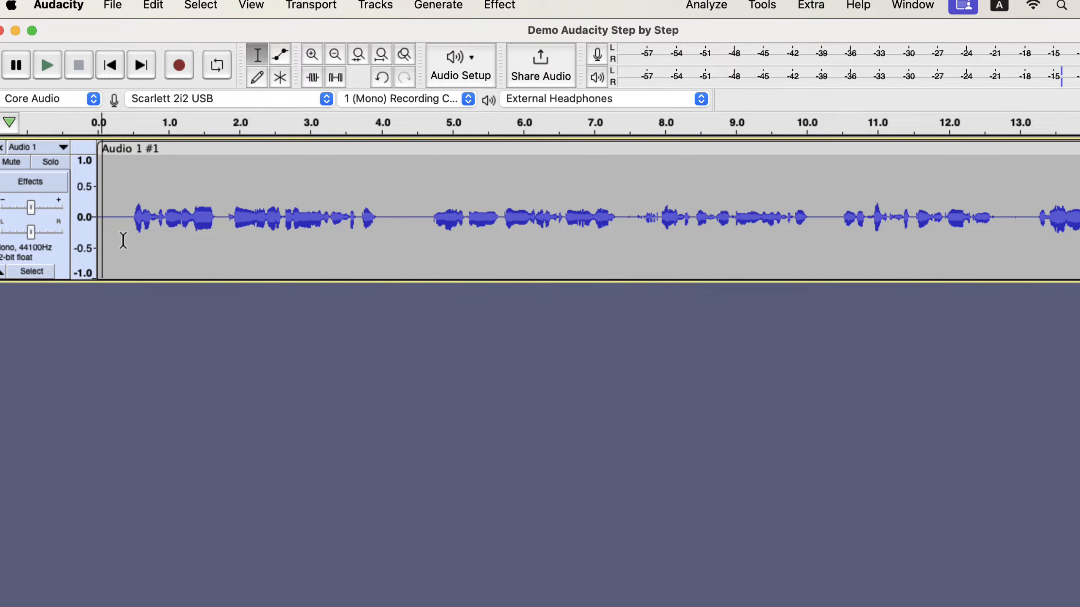
- Delete the small noise between about 17.0 and 17.4 s from the audio track
scroll(294, 234, right, 10)
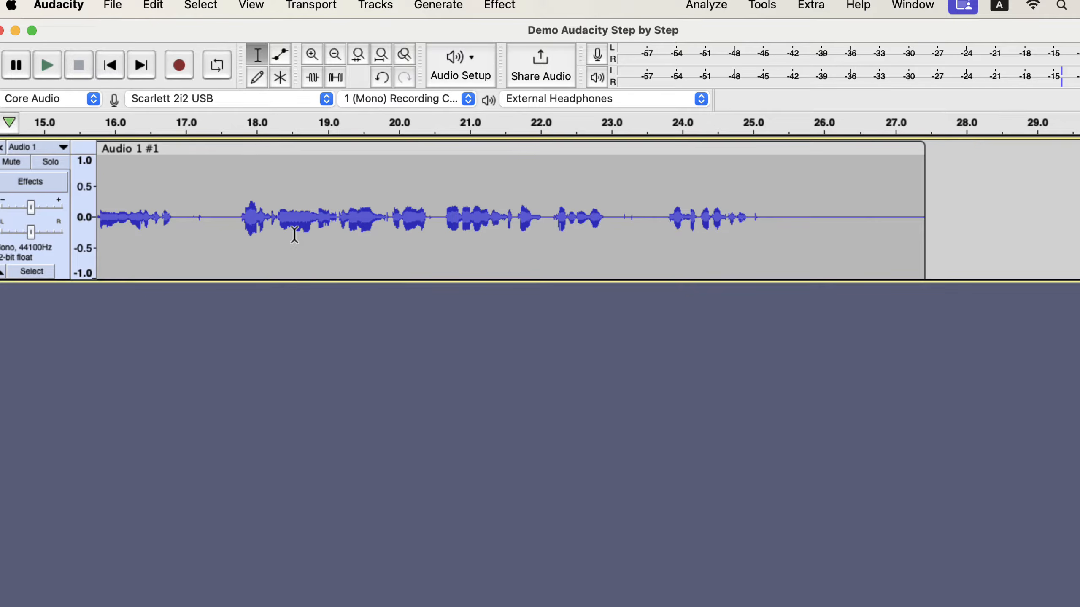
drag(184, 198, 217, 243)
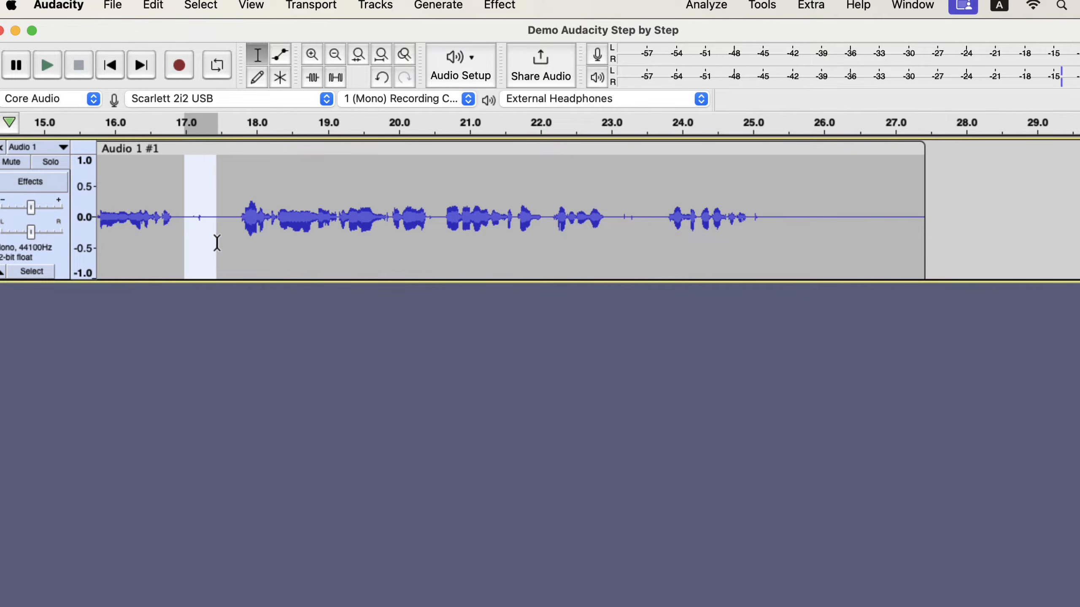
click(154, 5)
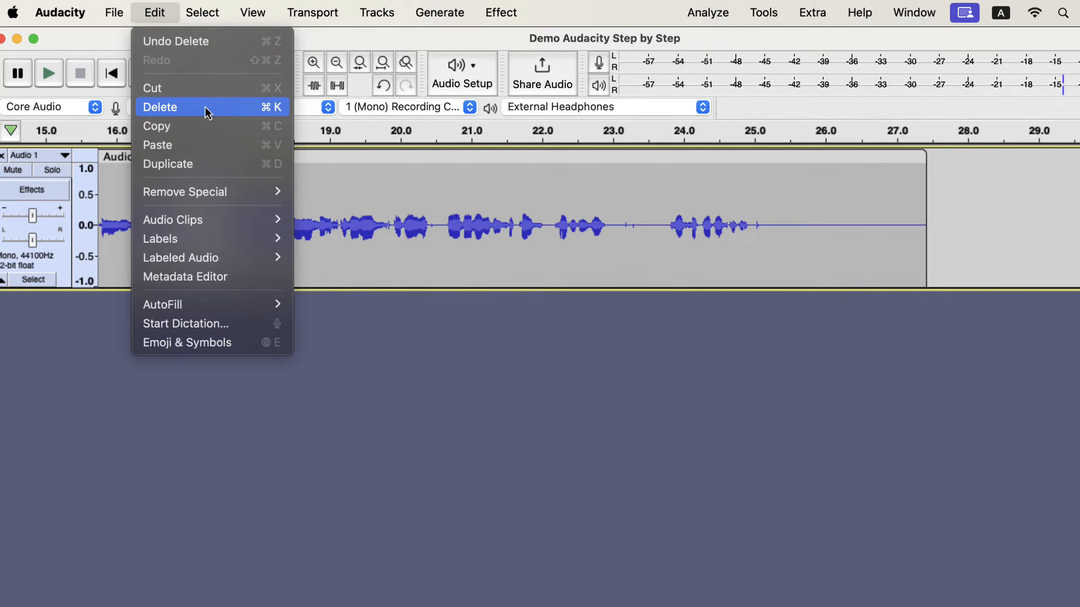
click(264, 111)
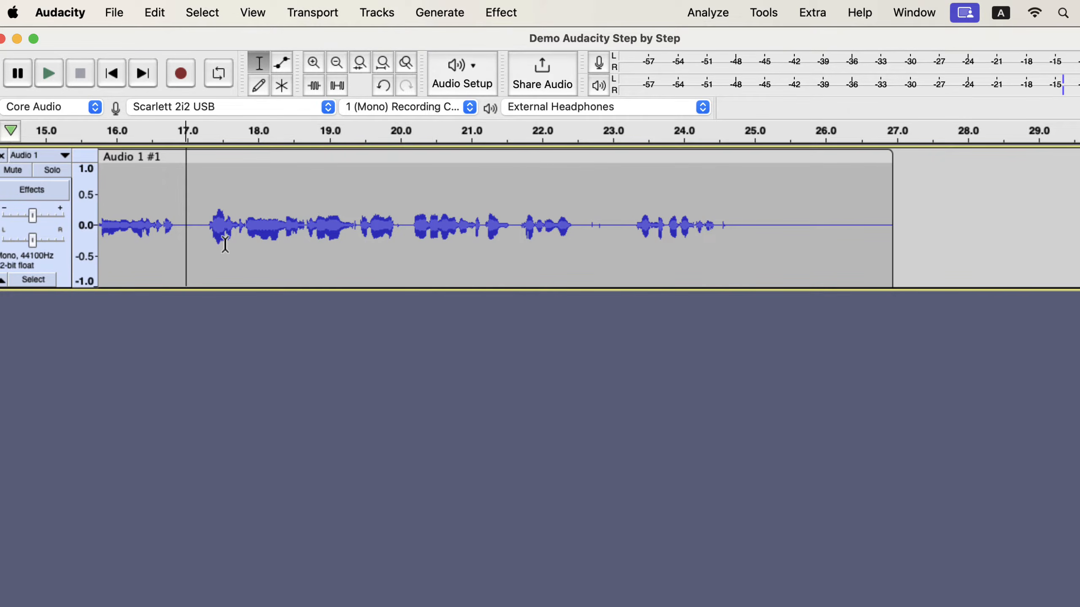
- Copy the silence between about 25.0 and 26.0 s and paste it near the track's beginning at about 0.2 s
drag(755, 199, 819, 254)
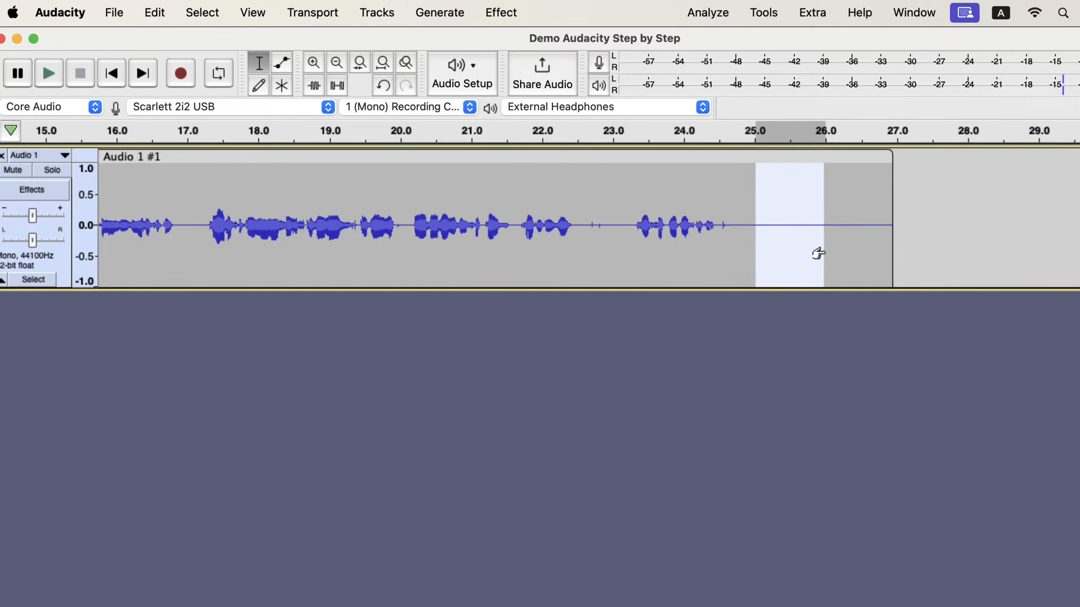
right_click(825, 254)
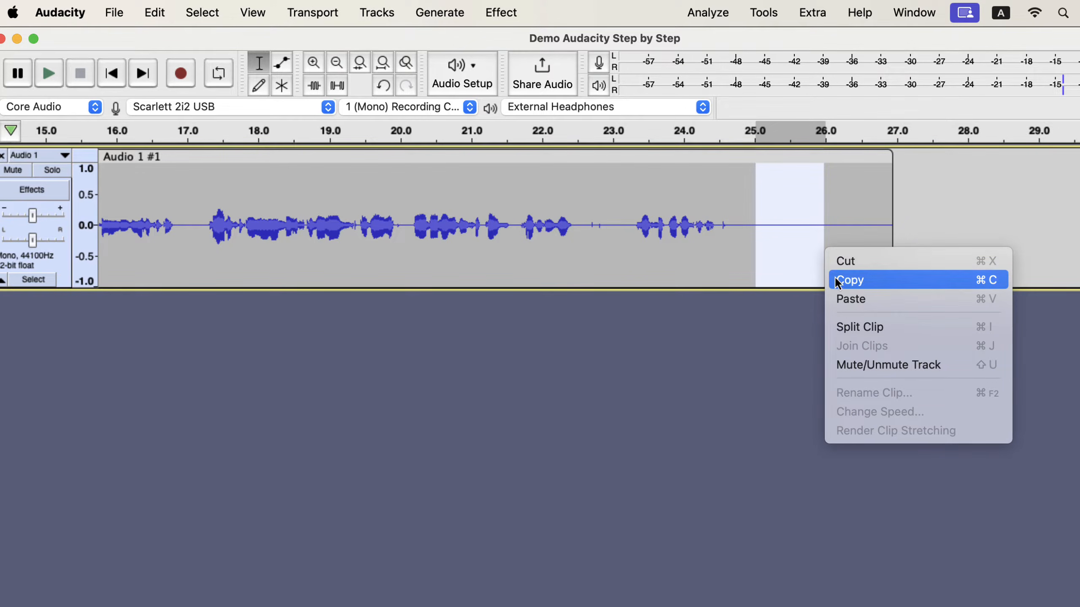
click(904, 282)
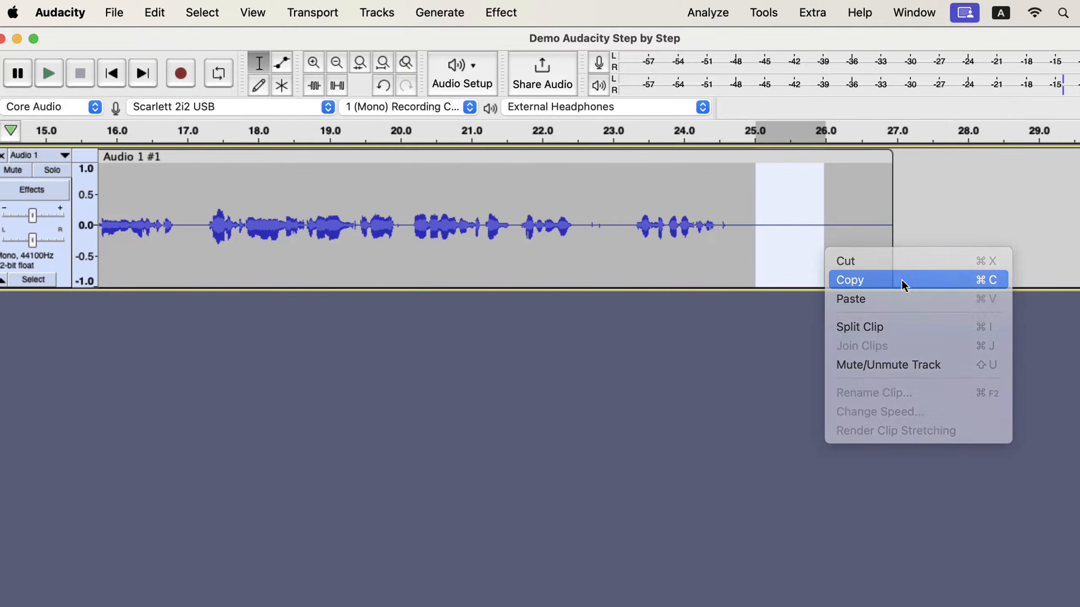
key(Home)
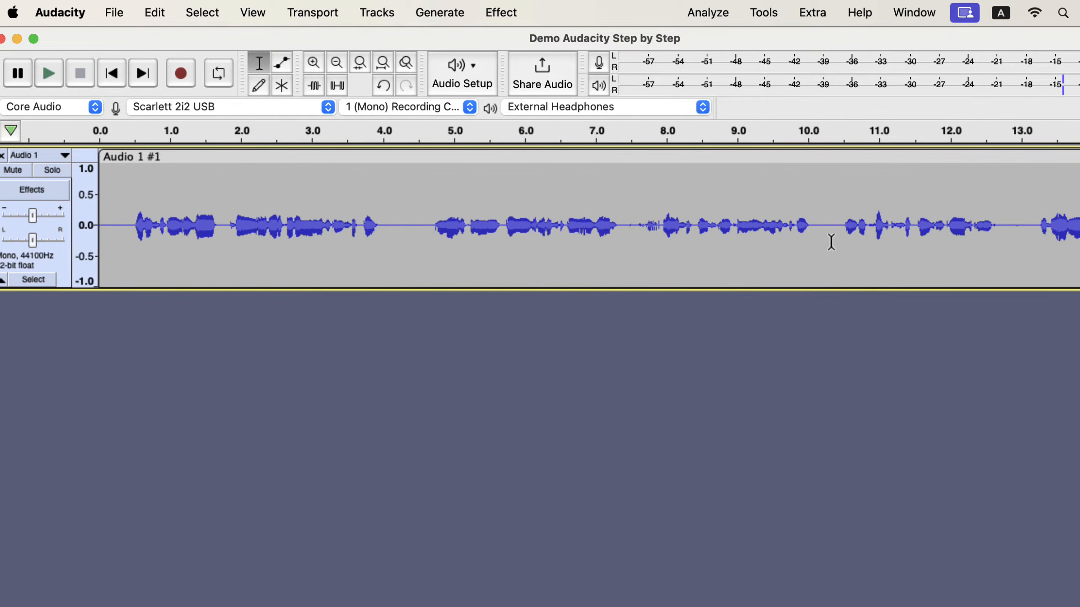
click(114, 218)
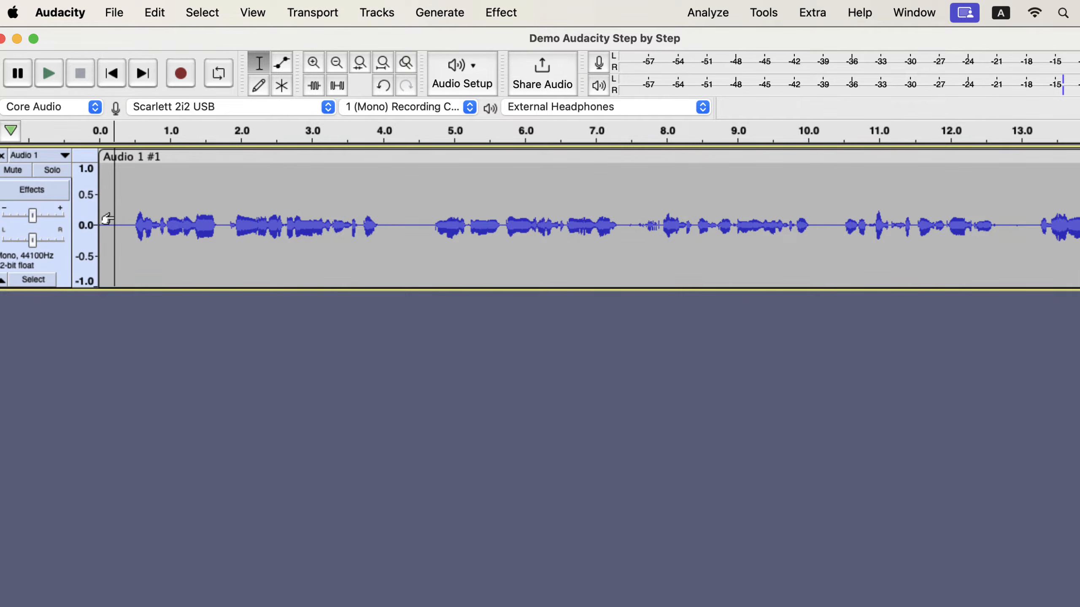
right_click(115, 222)
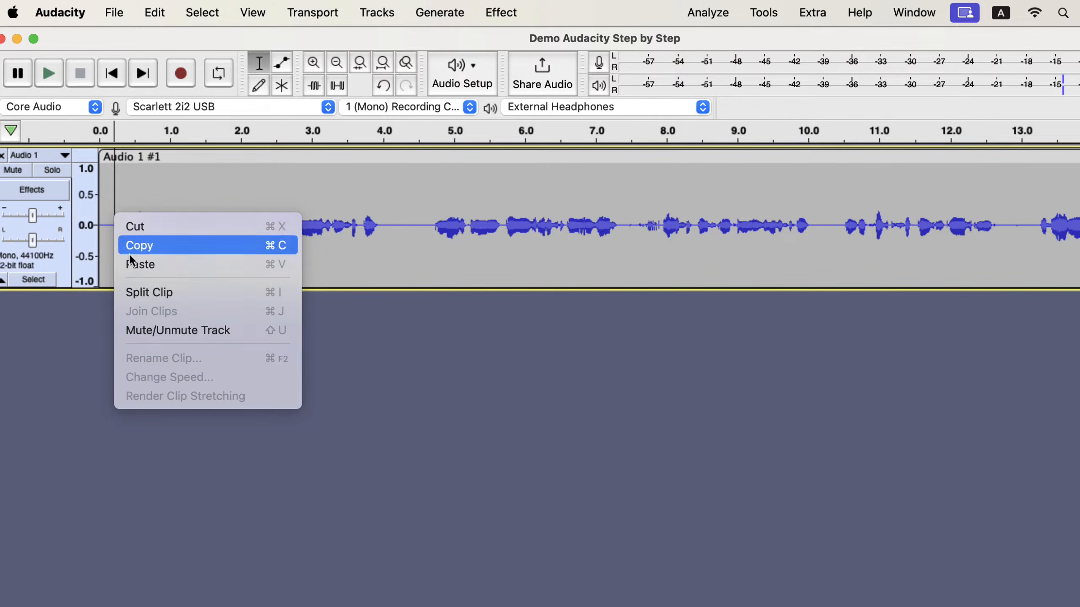
click(137, 265)
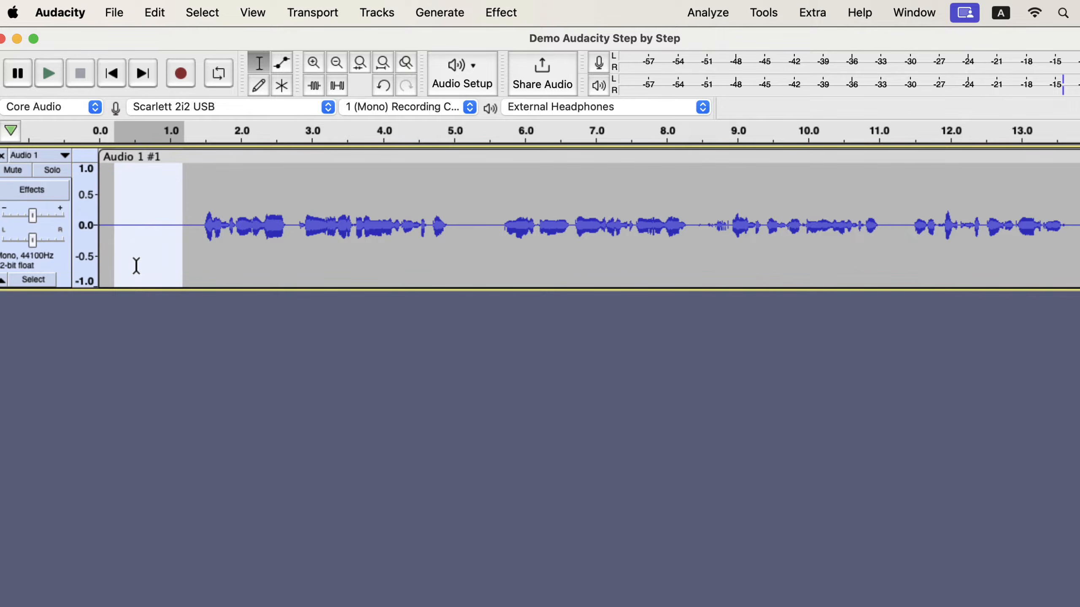
- Copy the spoken phrase between about 2.8 and 5.1 s and paste it into the gap at about 11.2 s
drag(296, 212, 456, 233)
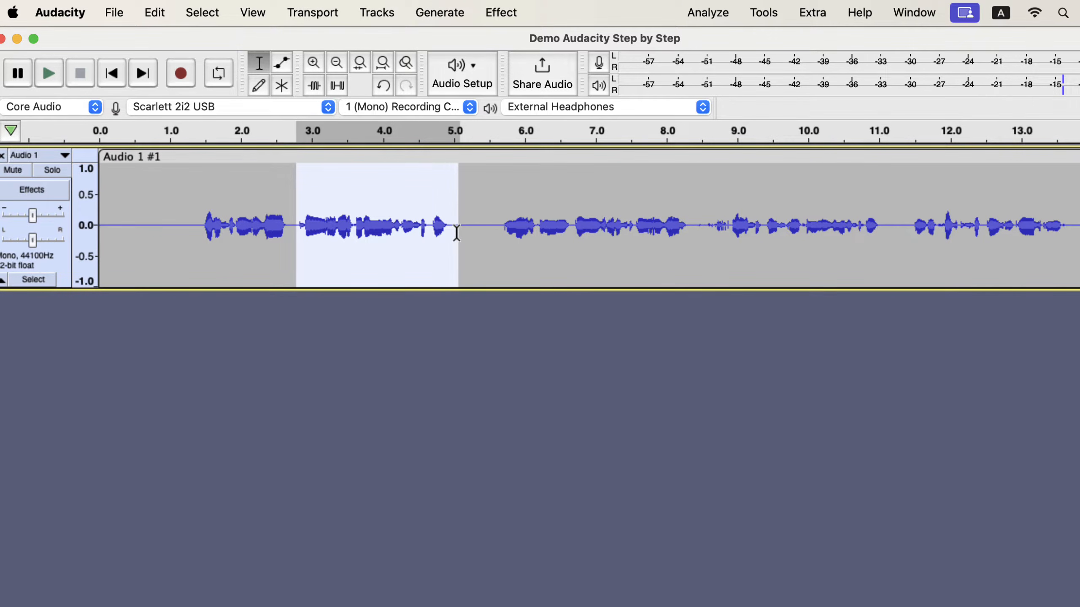
right_click(426, 217)
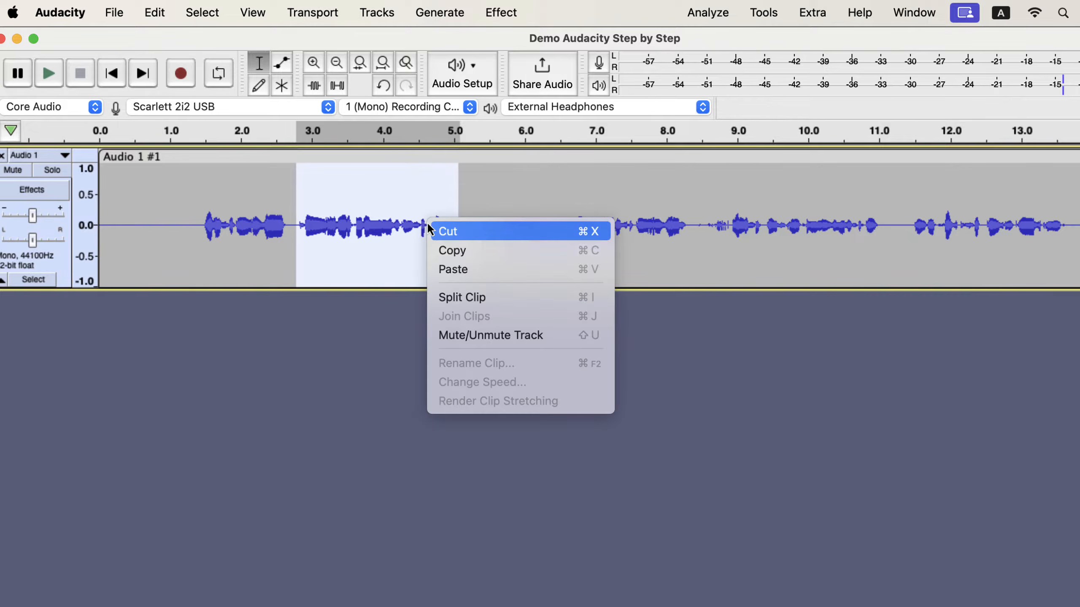
click(452, 255)
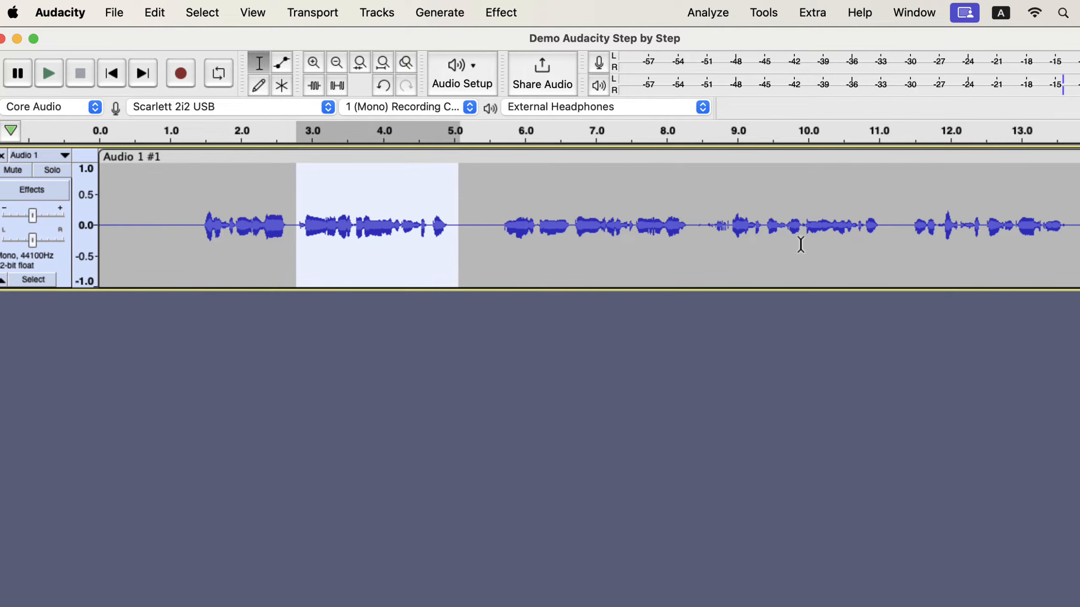
click(893, 221)
right_click(885, 220)
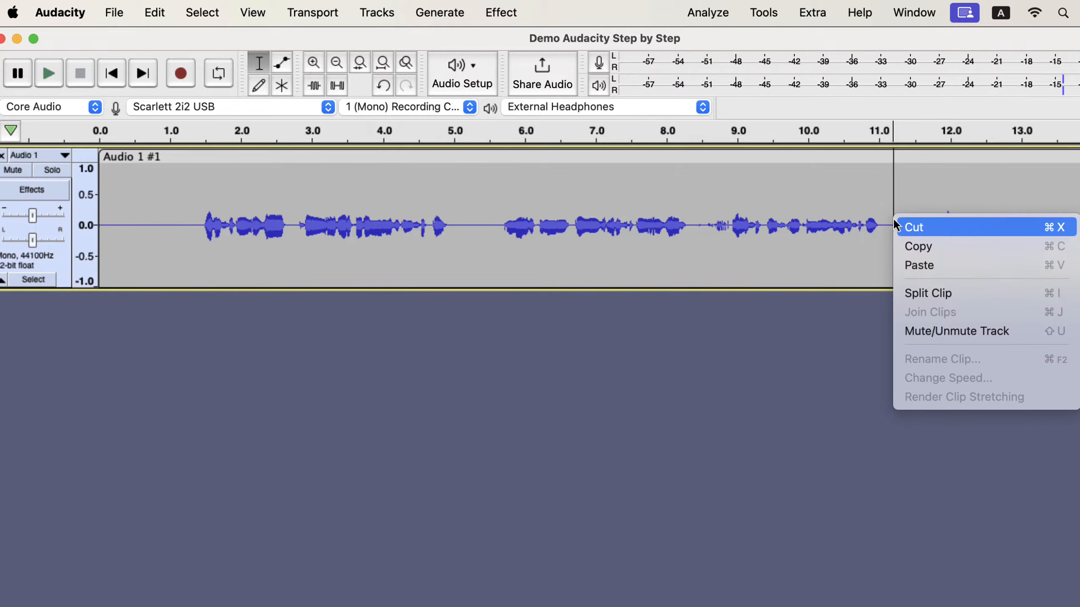
click(912, 265)
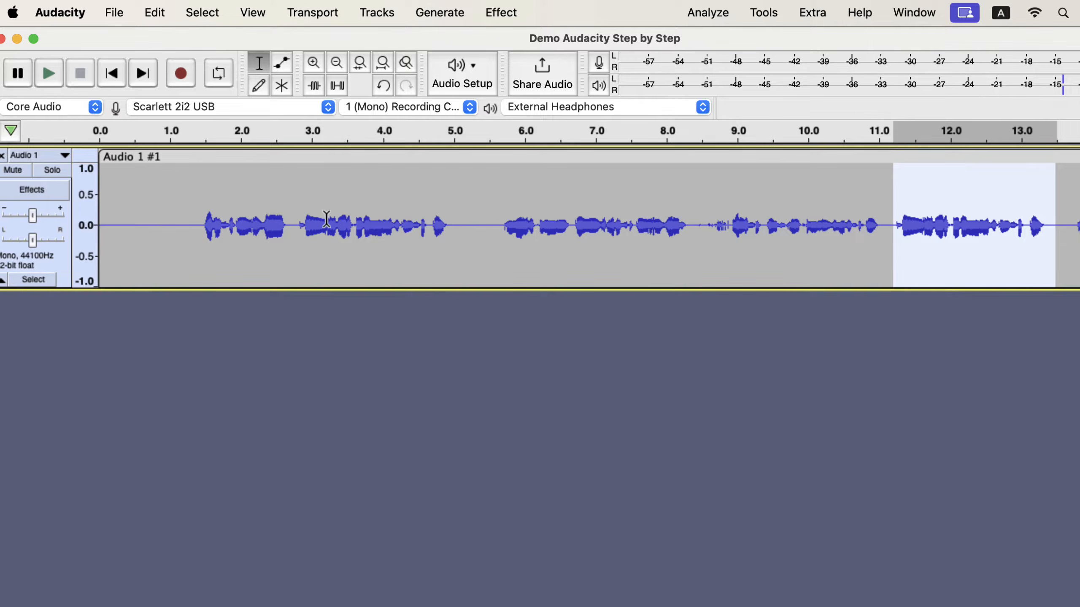
- Enable "Always paste audio as new clips" in the Tracks Behaviors preferences
click(53, 18)
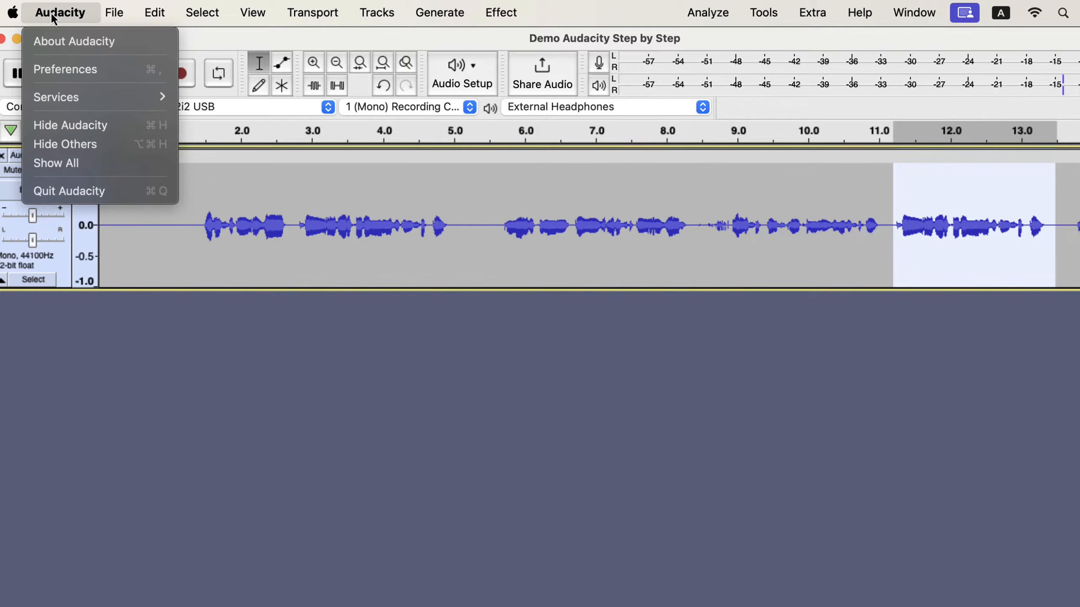
click(60, 71)
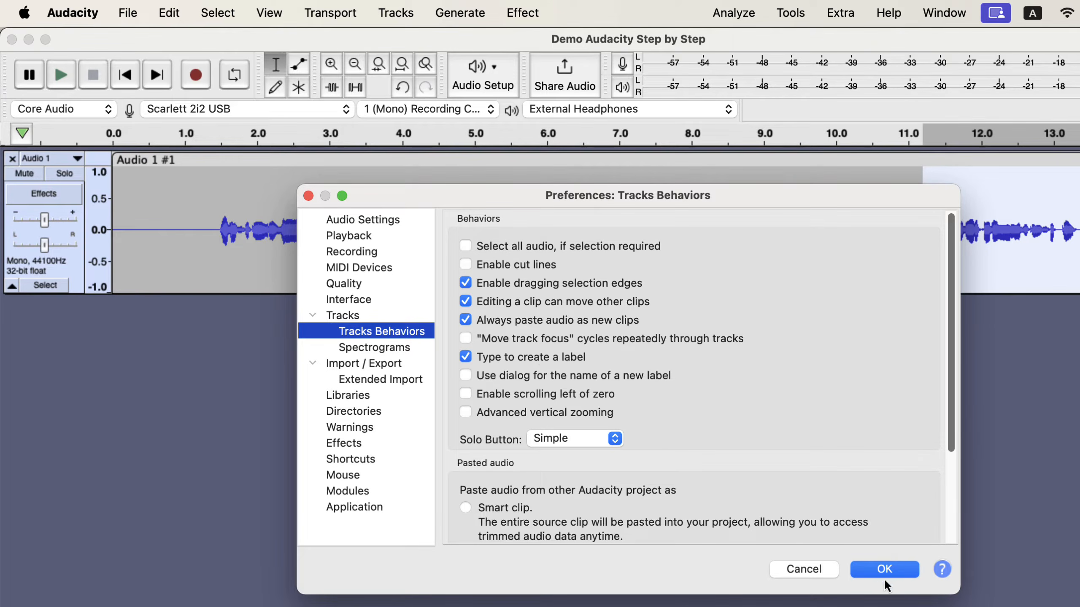
click(879, 568)
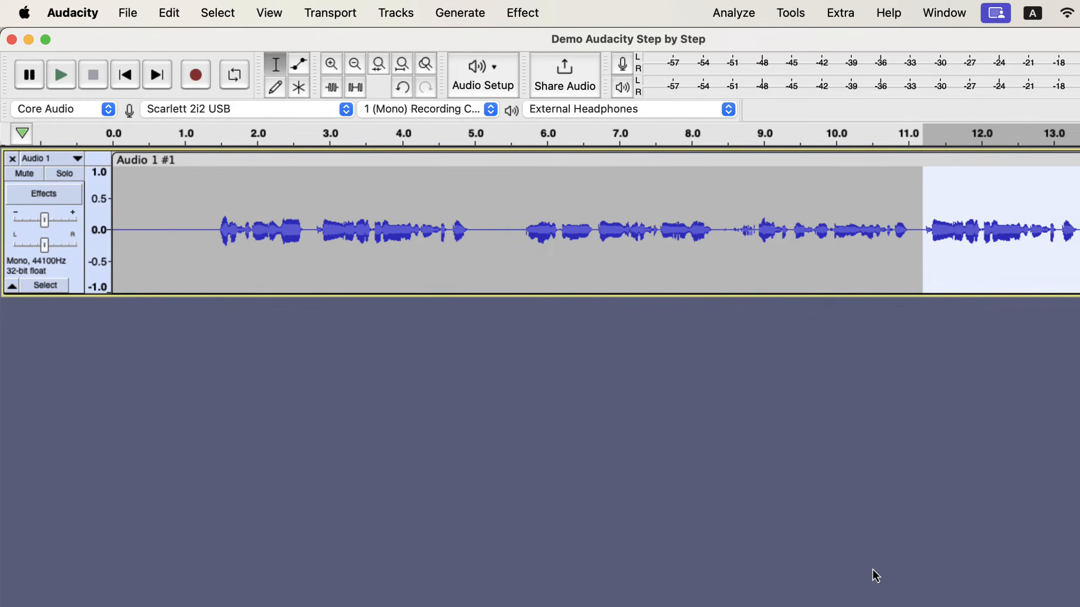
- Paste the copied phrase at about 5.4 s, and shift it to about 5.9 s and the clip after it to about 8.6 s
click(505, 228)
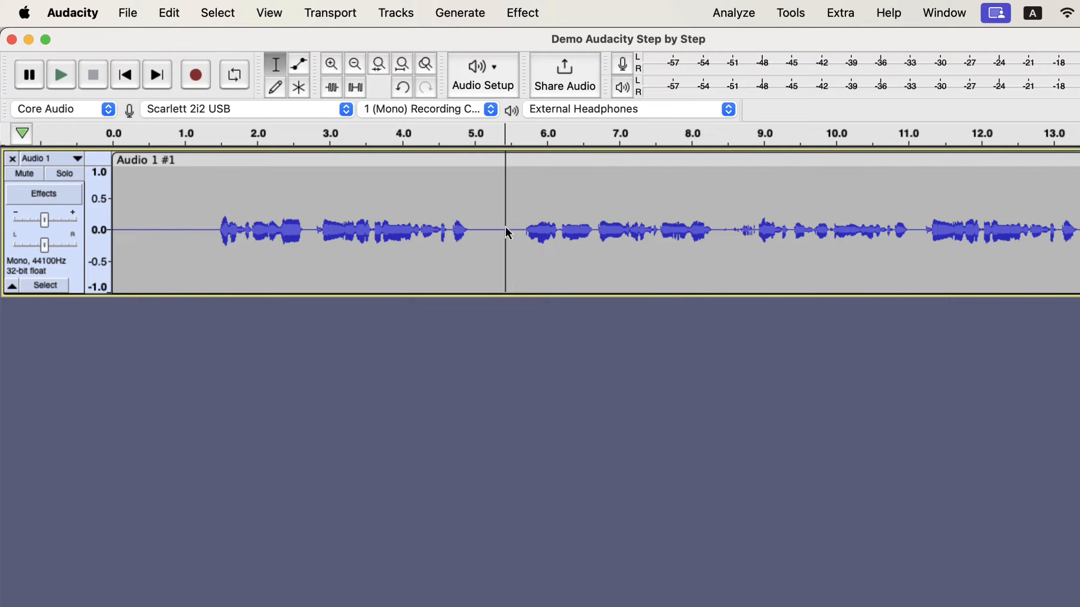
right_click(505, 230)
click(527, 274)
click(580, 217)
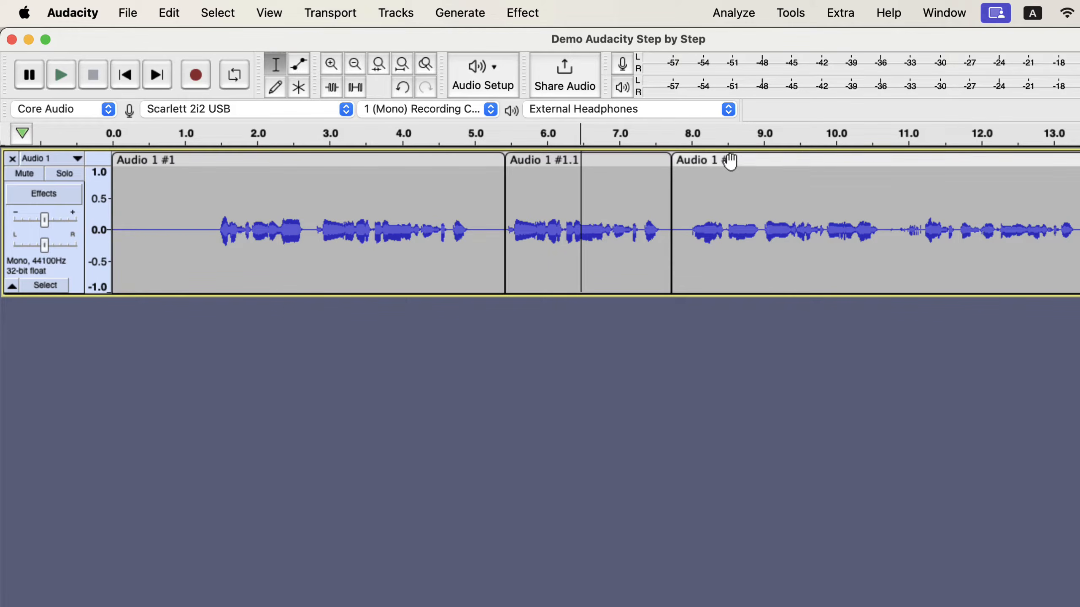
drag(728, 162, 796, 165)
drag(612, 160, 649, 161)
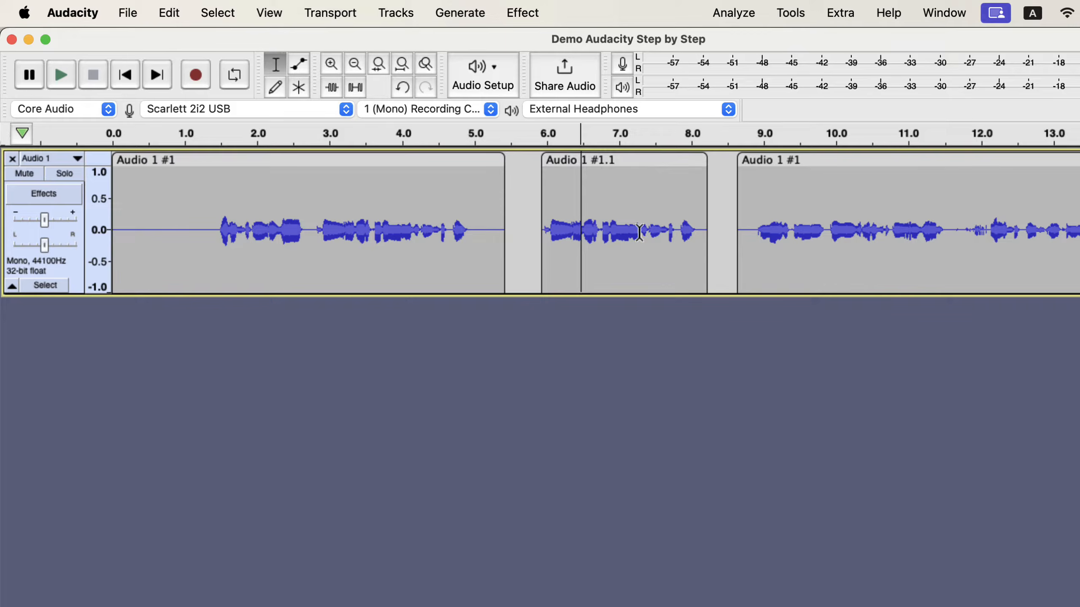
- Paste the copied phrase again as a separate clip at about 14.3 s on the track
scroll(639, 232, right, 10)
click(688, 223)
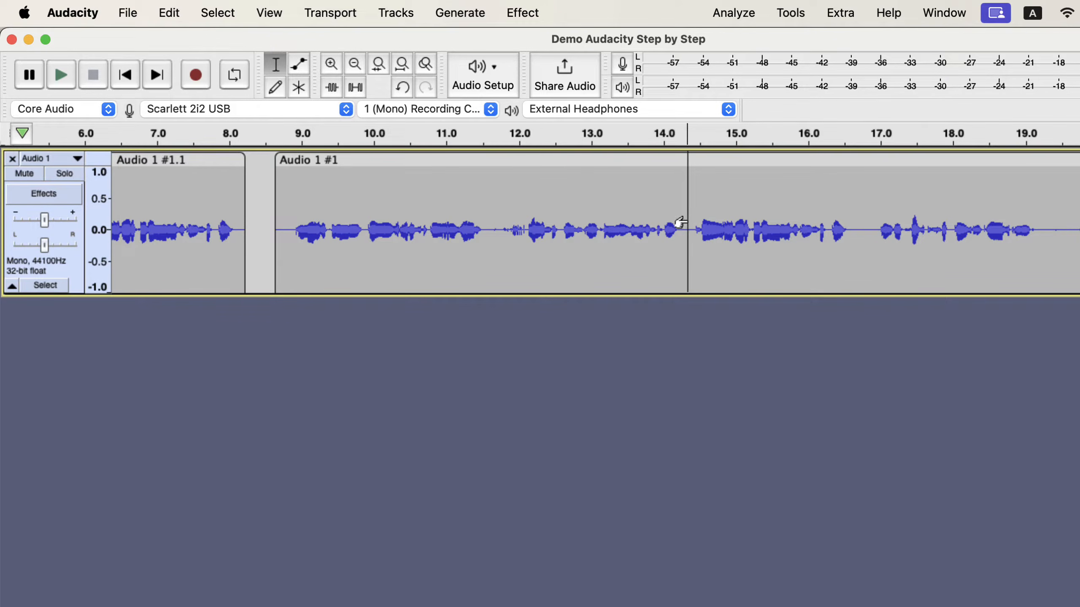
right_click(688, 223)
click(714, 269)
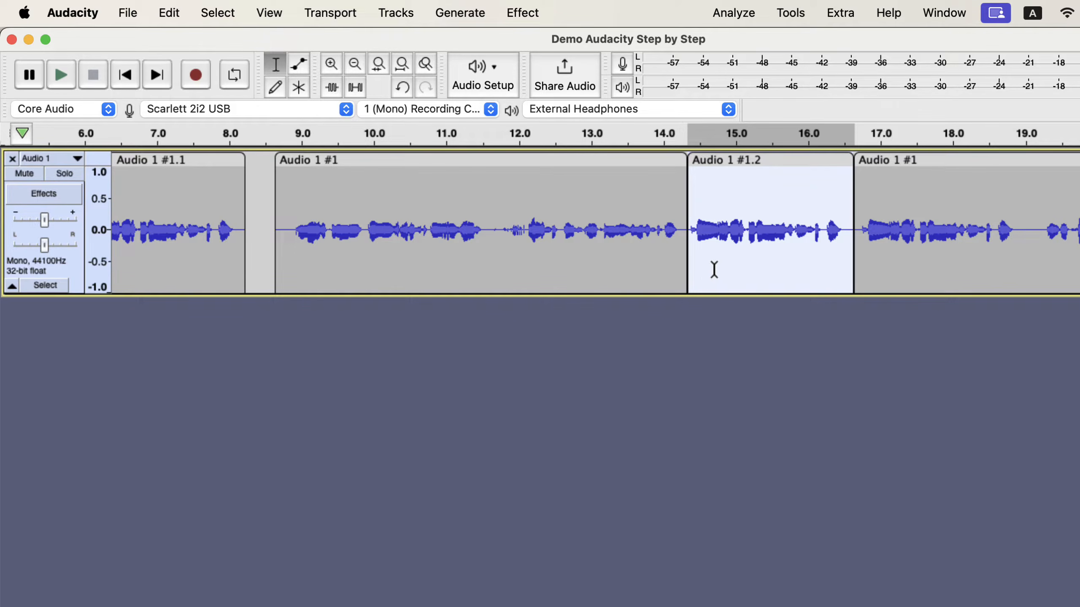
click(715, 269)
- Select the audio from about 5.2 to 16.9 s across all the separate clips and join them into one clip
scroll(698, 272, left, 7)
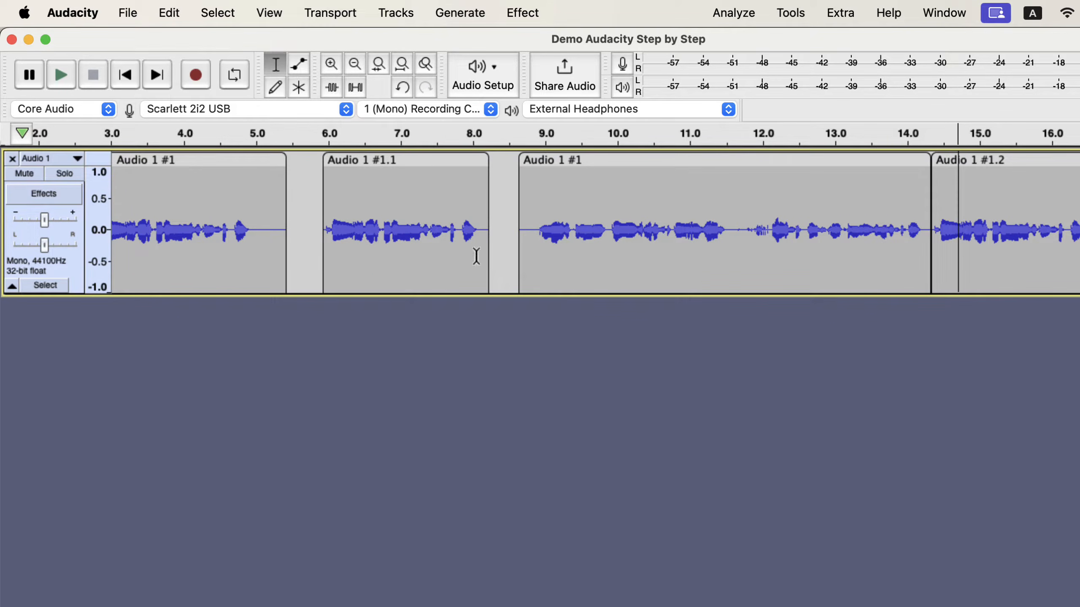
drag(288, 211, 1047, 148)
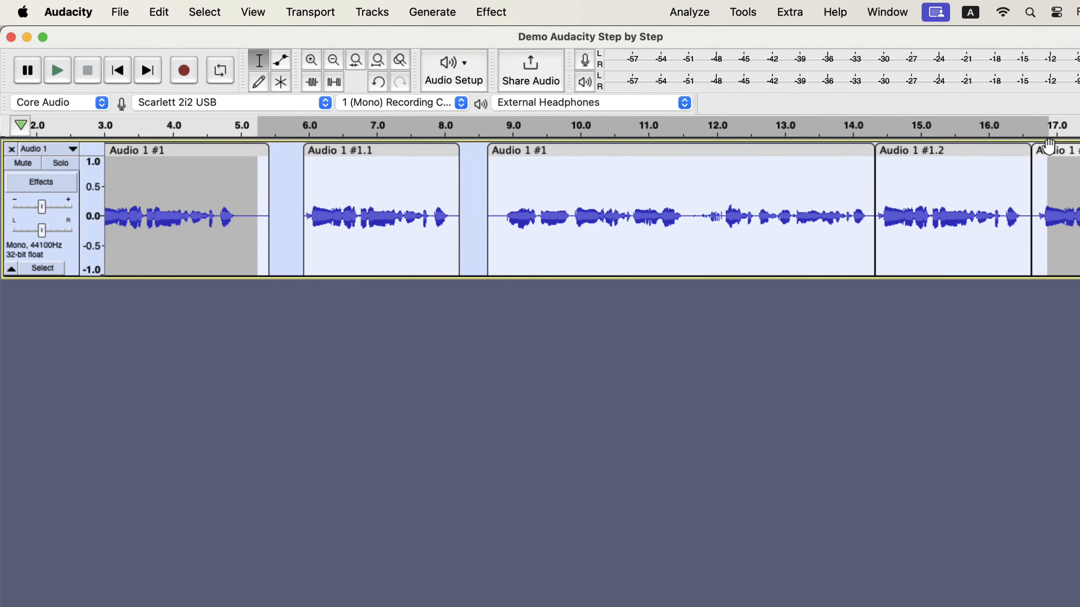
right_click(833, 197)
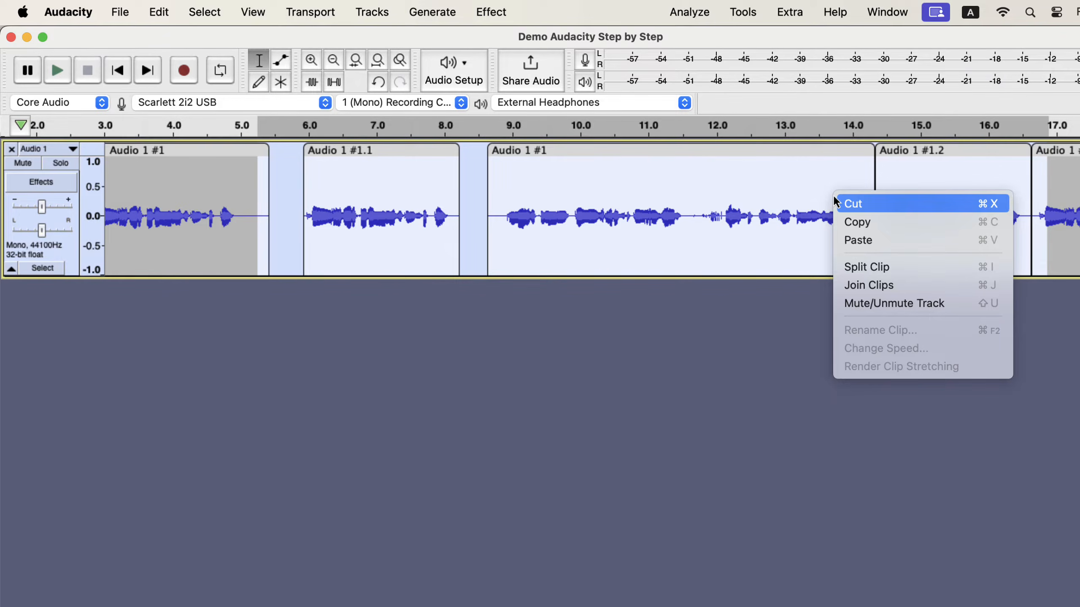
click(911, 287)
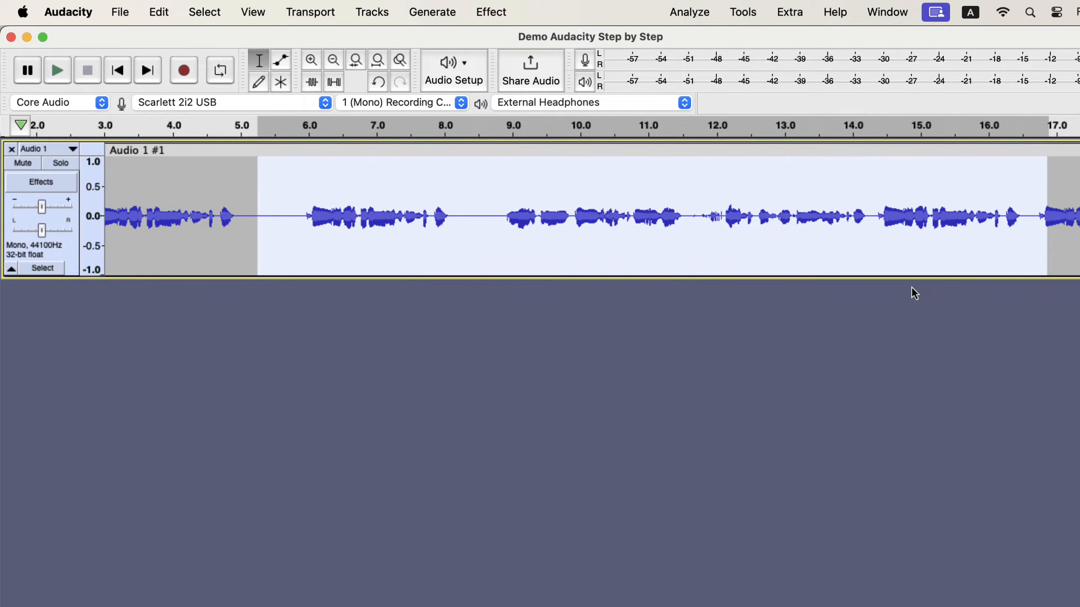
- Disable "Always paste audio as new clips" in the Tracks Behaviors preferences
click(69, 12)
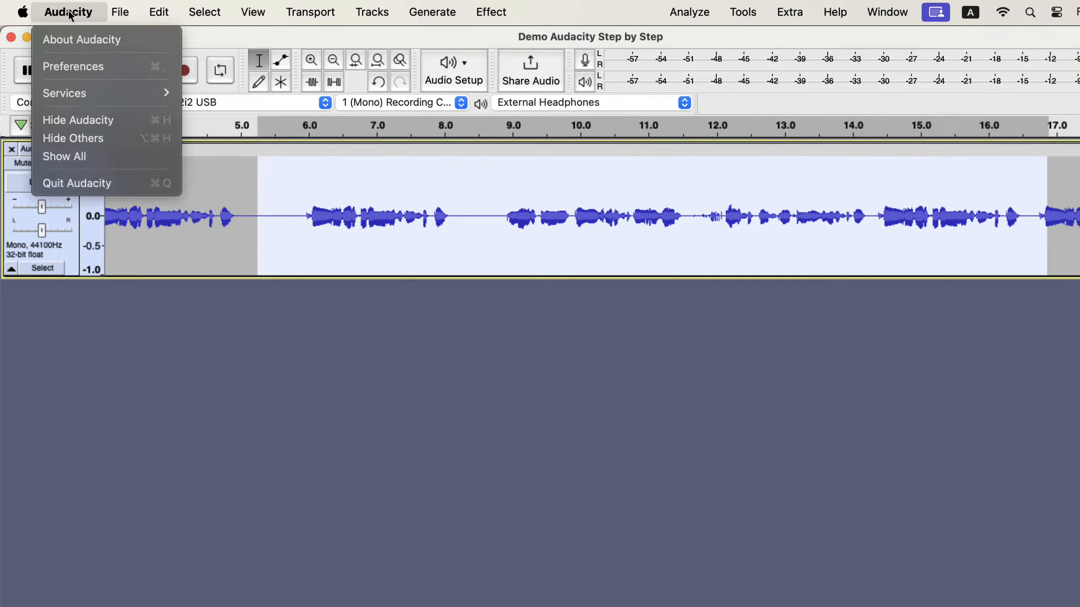
click(74, 68)
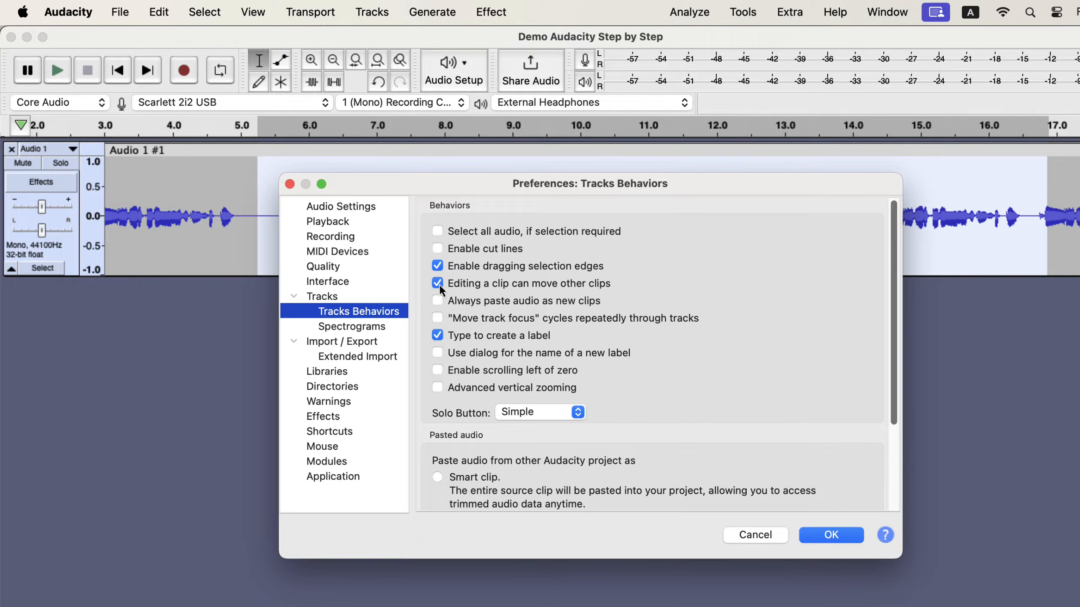
click(828, 535)
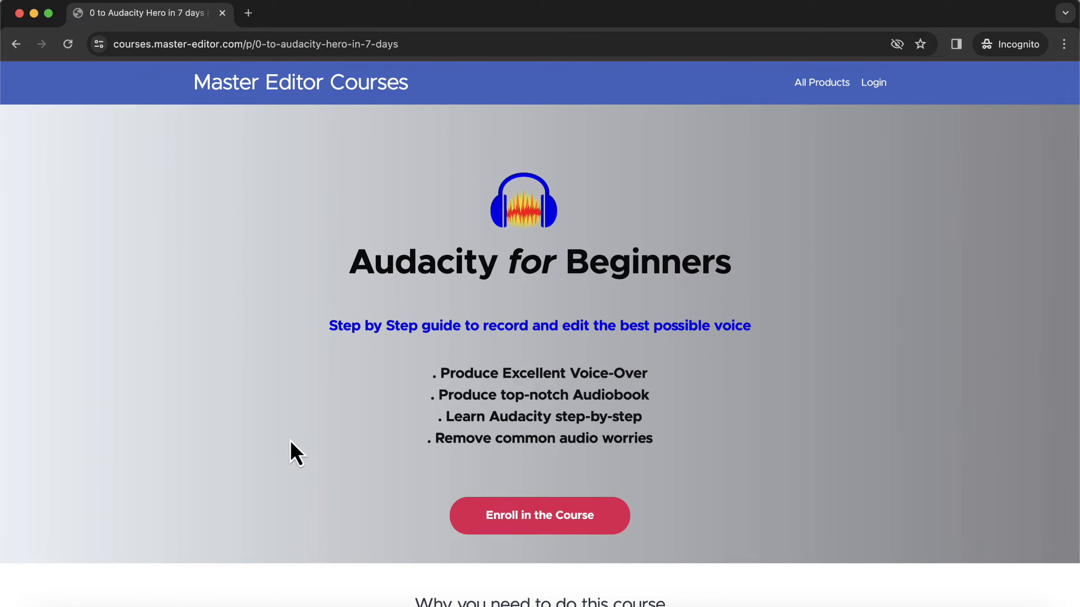
- Browse the Audacity for Beginners course page in the browser down to the lesson list and expand the full curriculum
scroll(290, 441, down, 10)
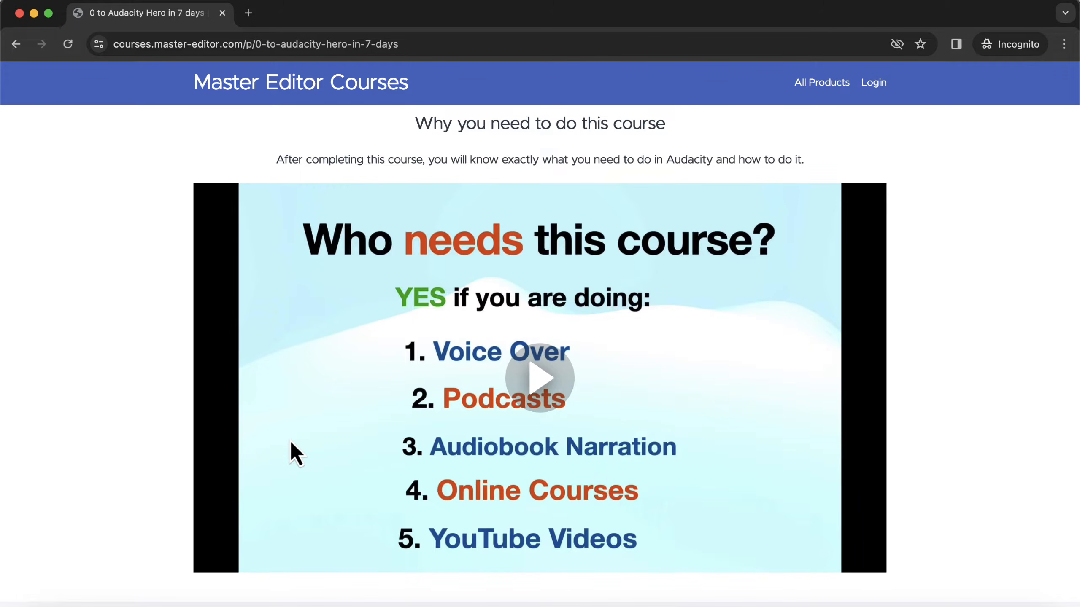
scroll(290, 441, down, 8)
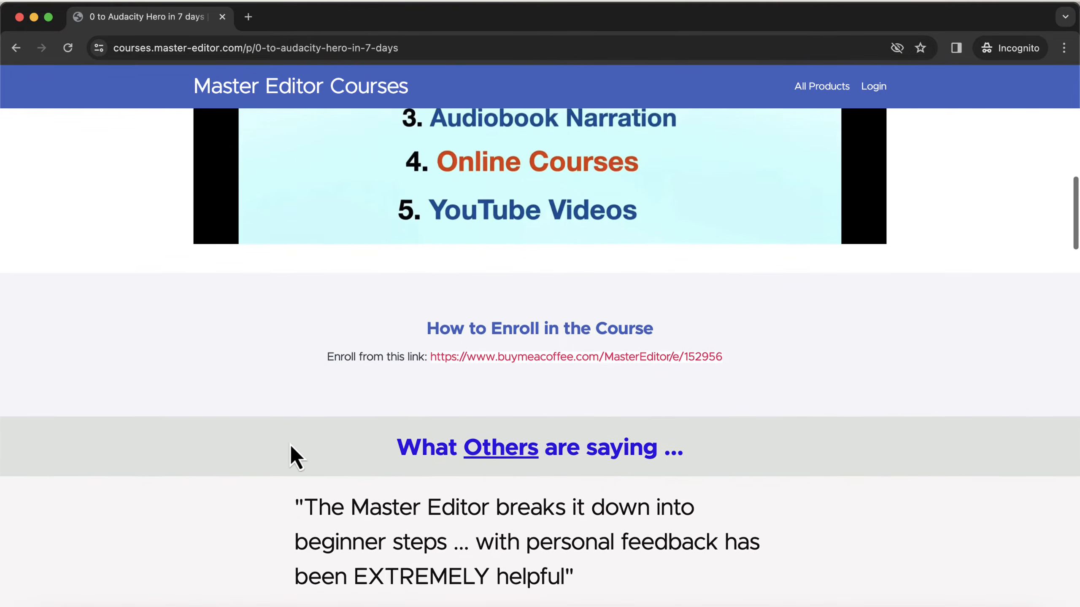
scroll(290, 444, down, 10)
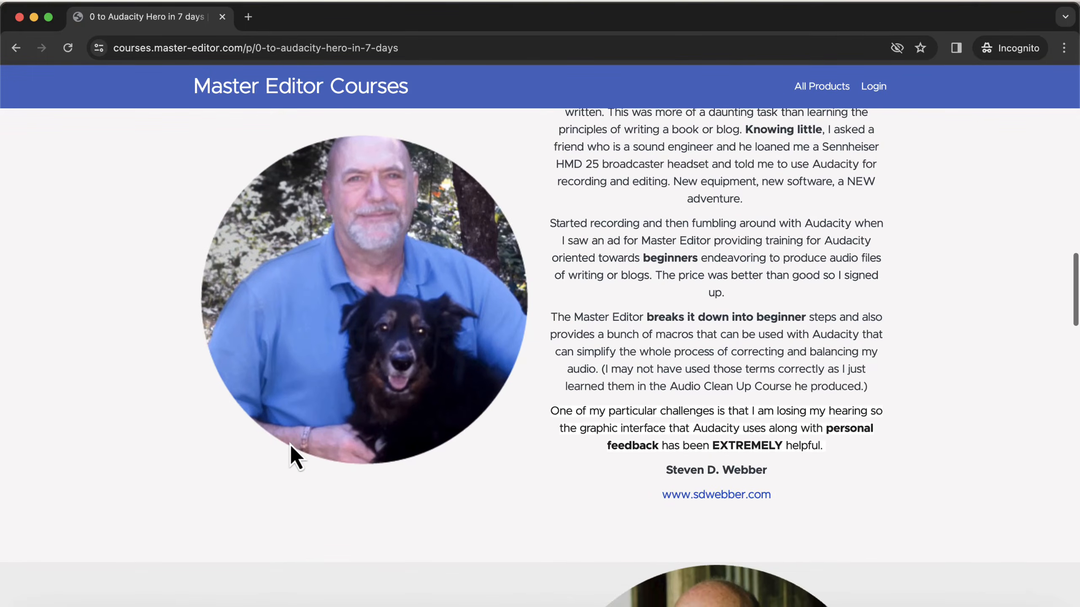
scroll(291, 446, down, 10)
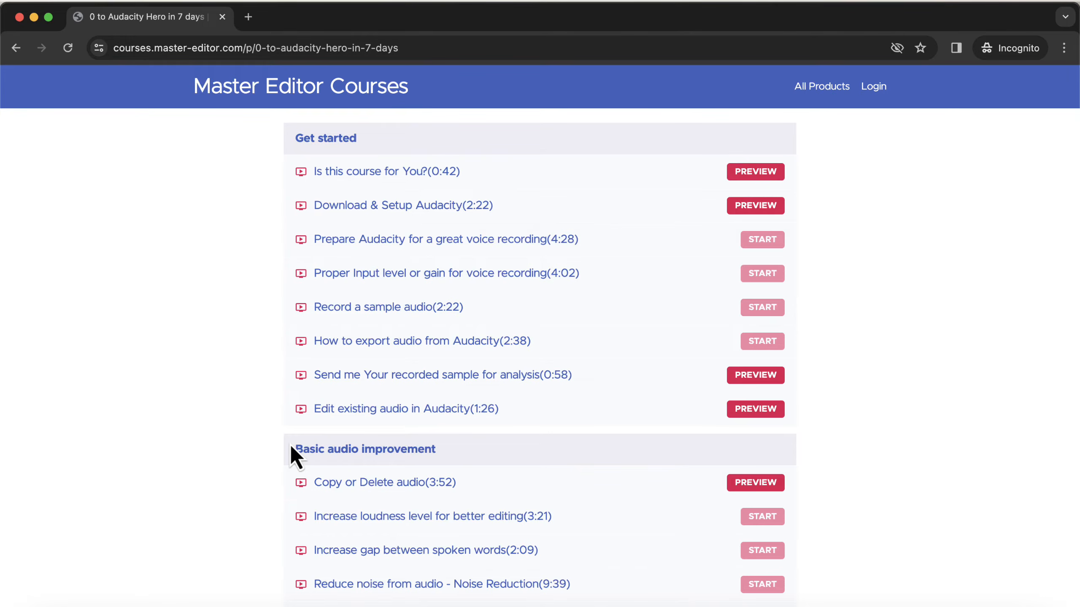
scroll(291, 446, down, 5)
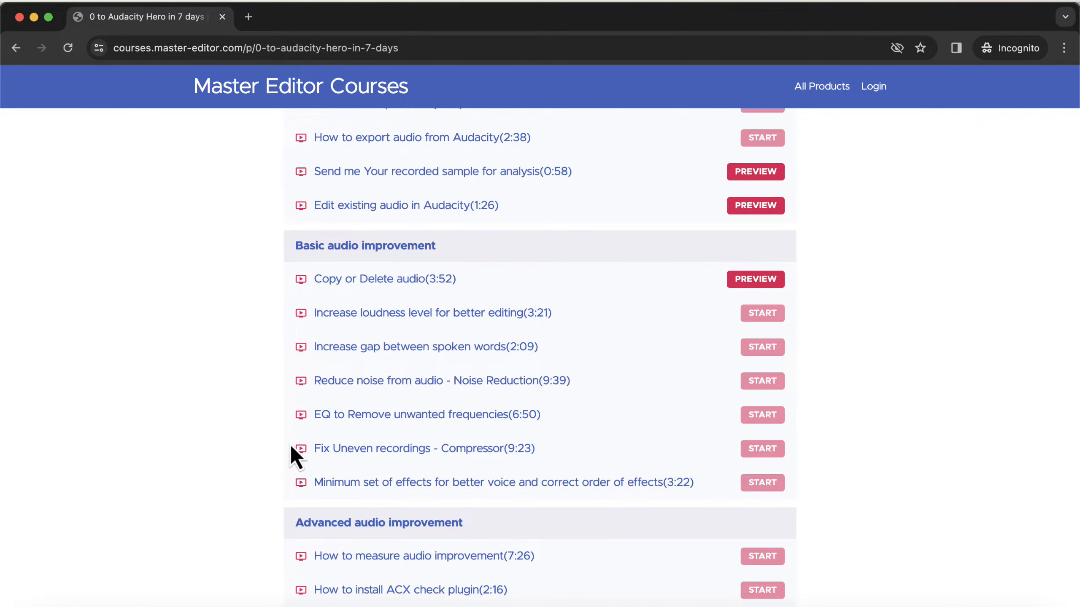
scroll(290, 444, down, 7)
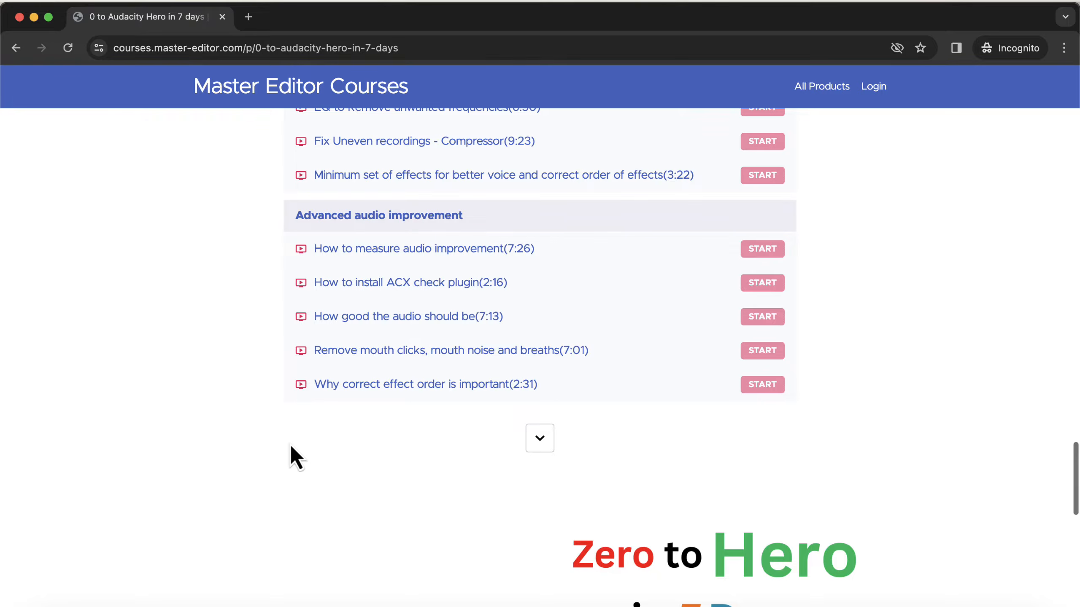
click(545, 436)
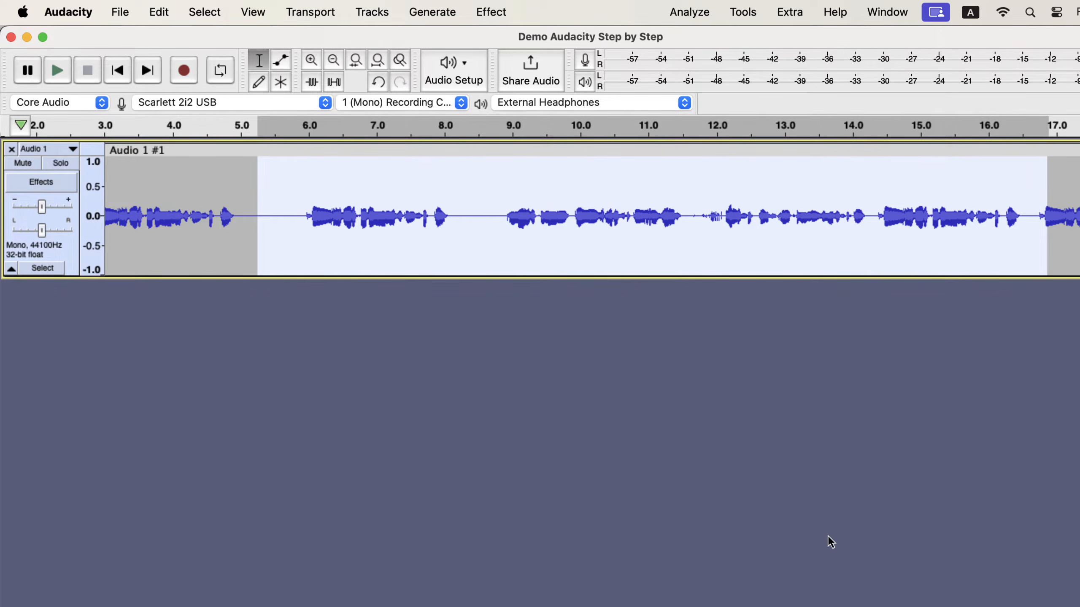
- Select the entire audio clip and duplicate it onto a second track
scroll(220, 188, left, 5)
click(221, 188)
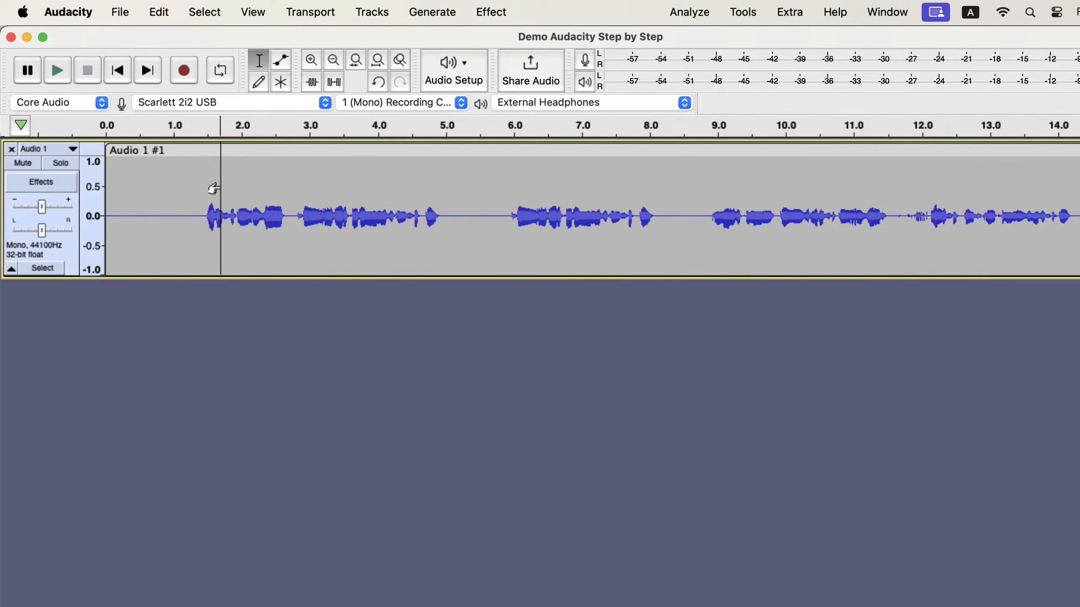
double_click(230, 186)
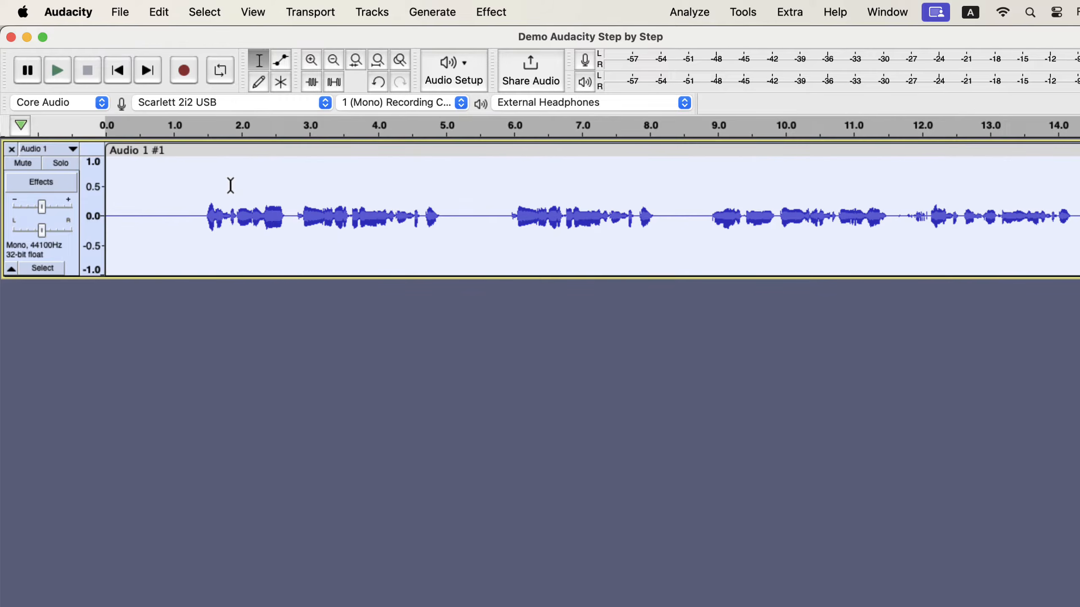
scroll(230, 186, right, 15)
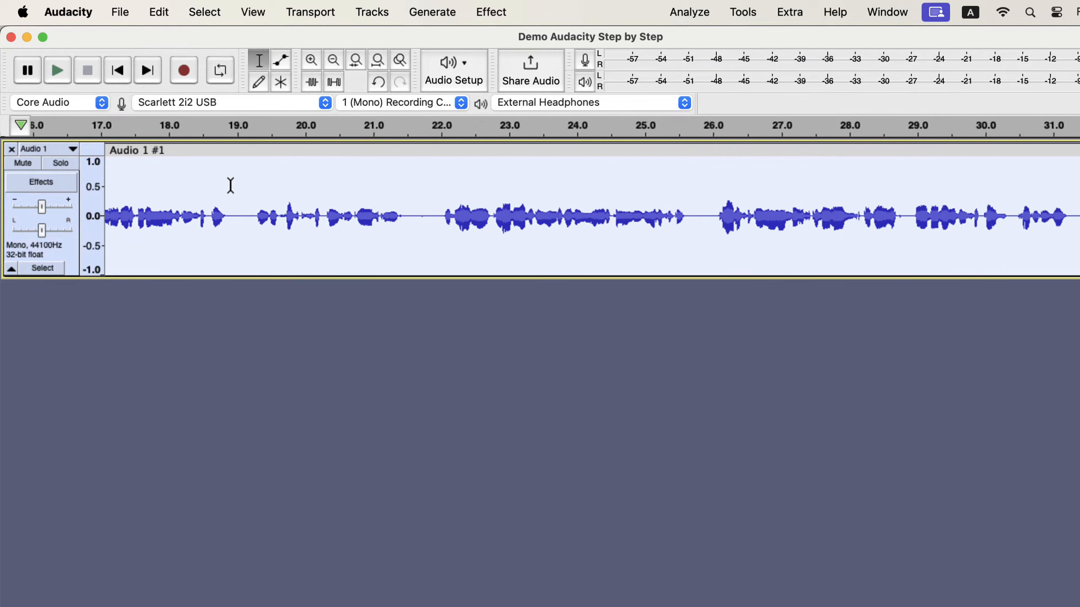
scroll(230, 186, left, 15)
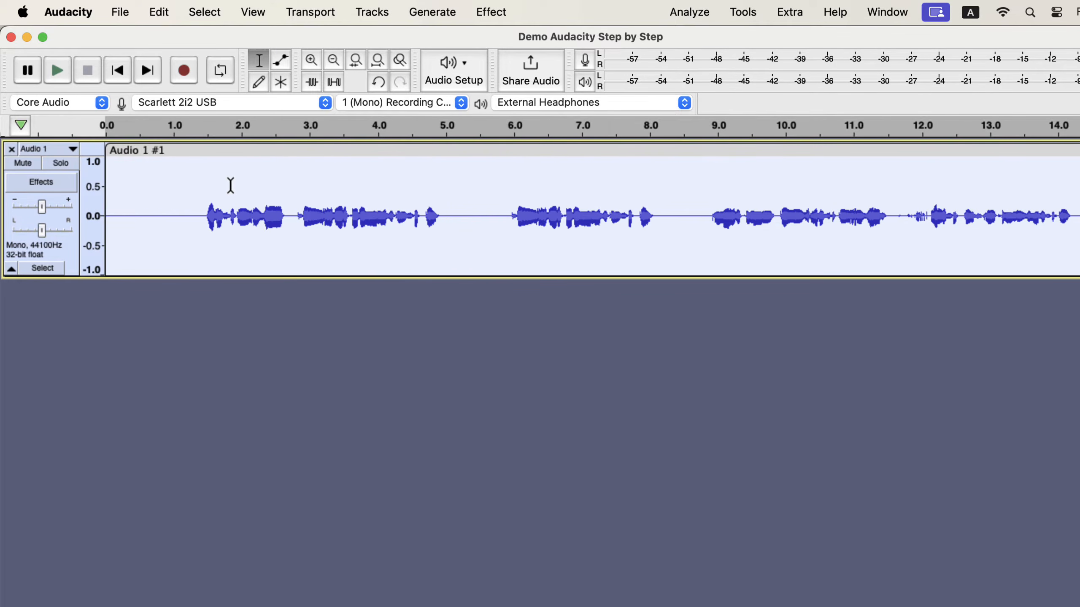
click(165, 16)
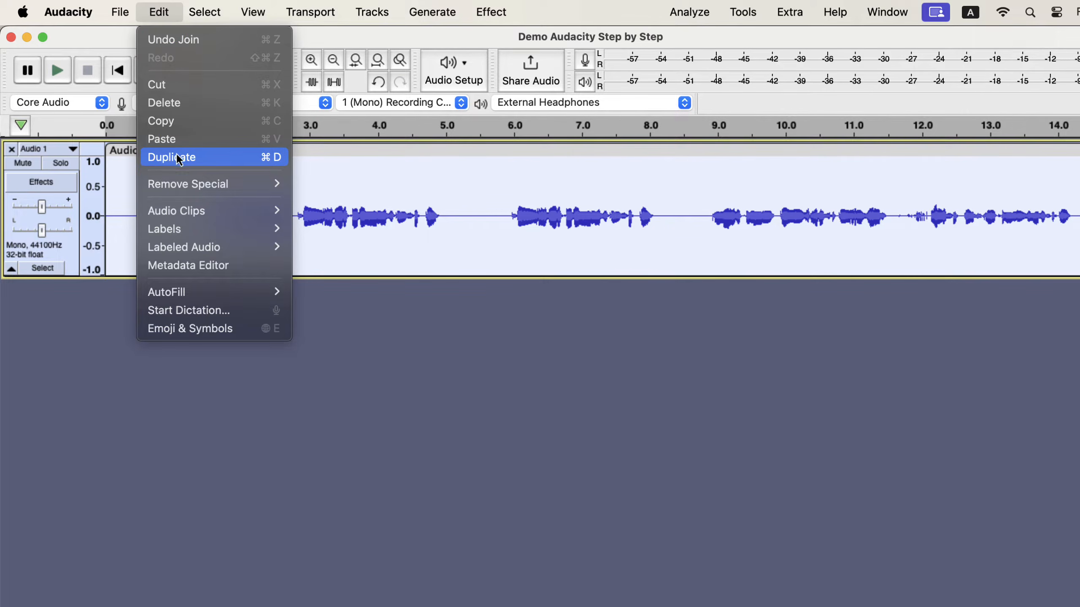
click(261, 162)
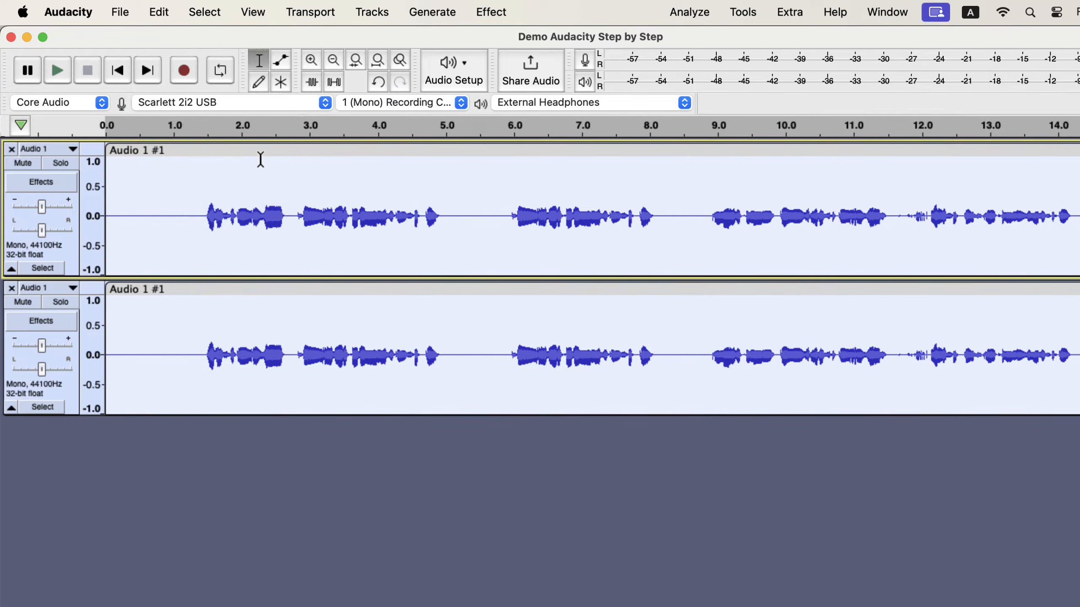
- Delete the duplicate track below the original
click(179, 314)
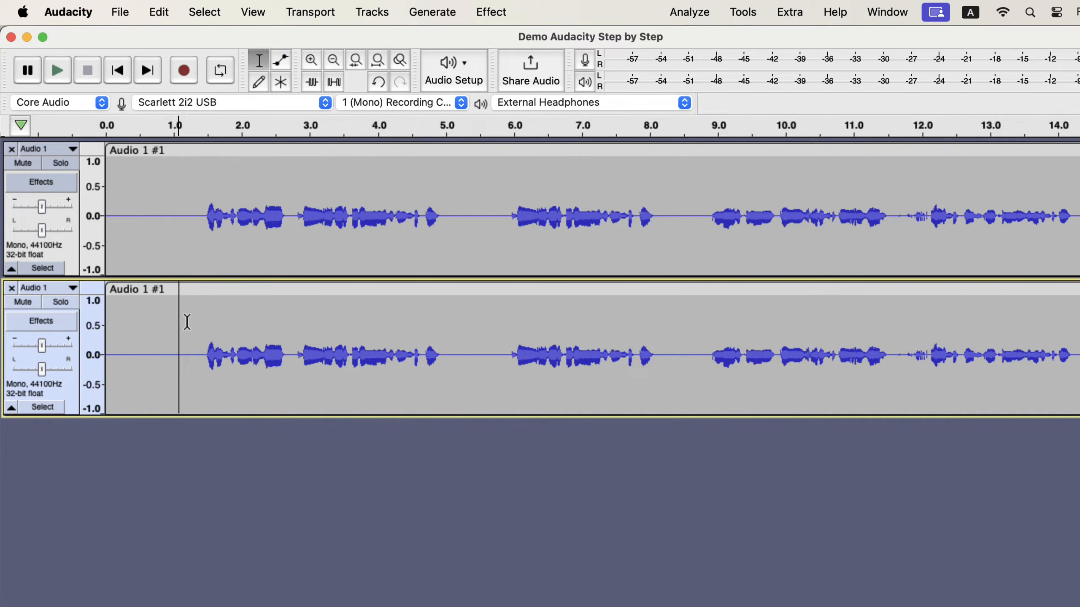
click(12, 290)
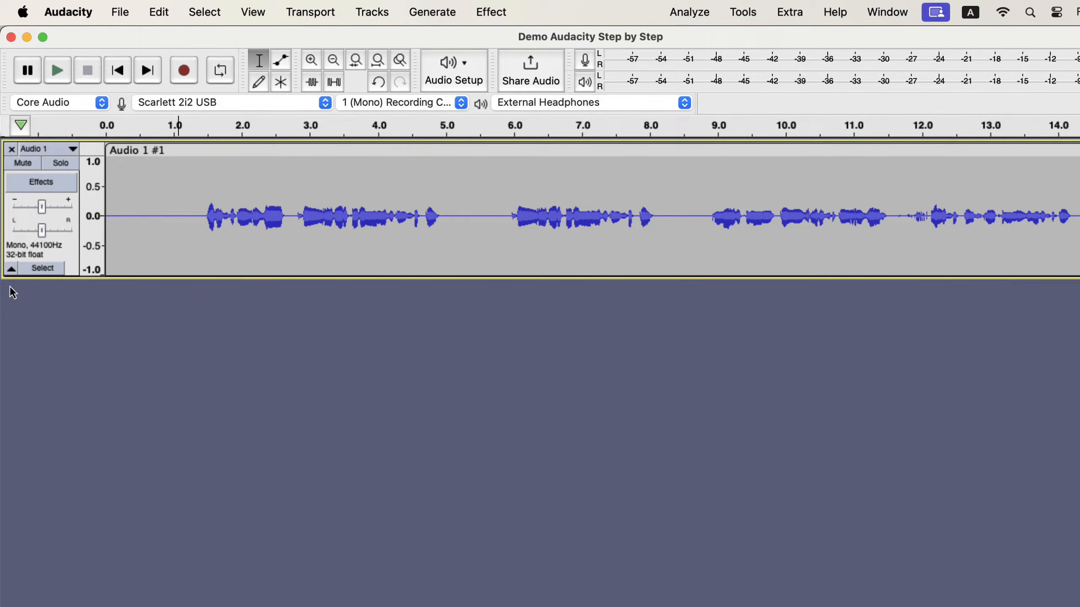
- Split the clip at about 5.3 s in the silent gap and move the second part to start at about 5.6 s
click(465, 198)
right_click(467, 204)
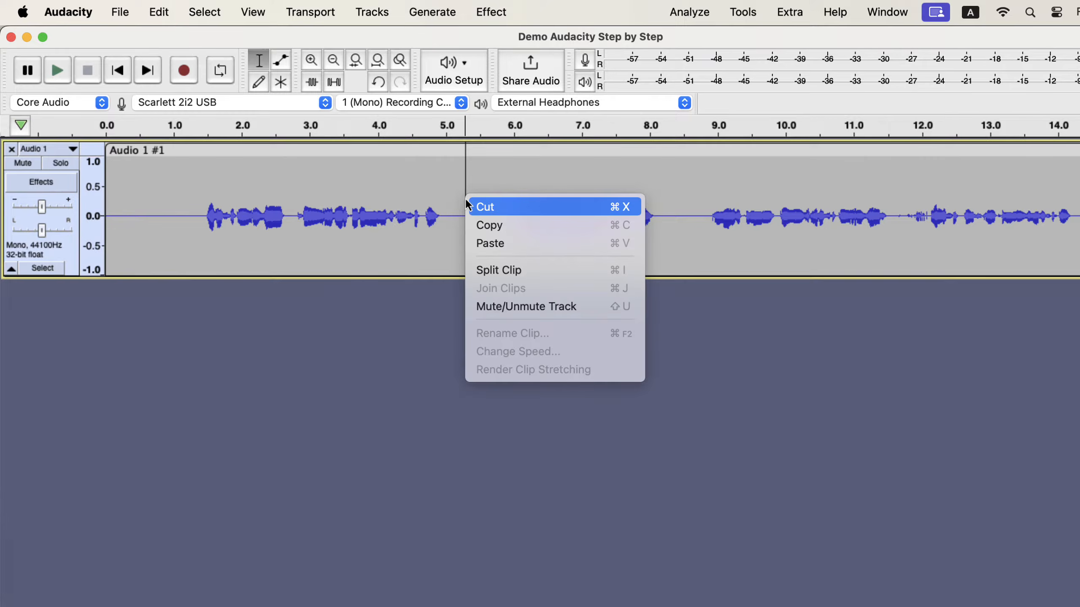
click(555, 268)
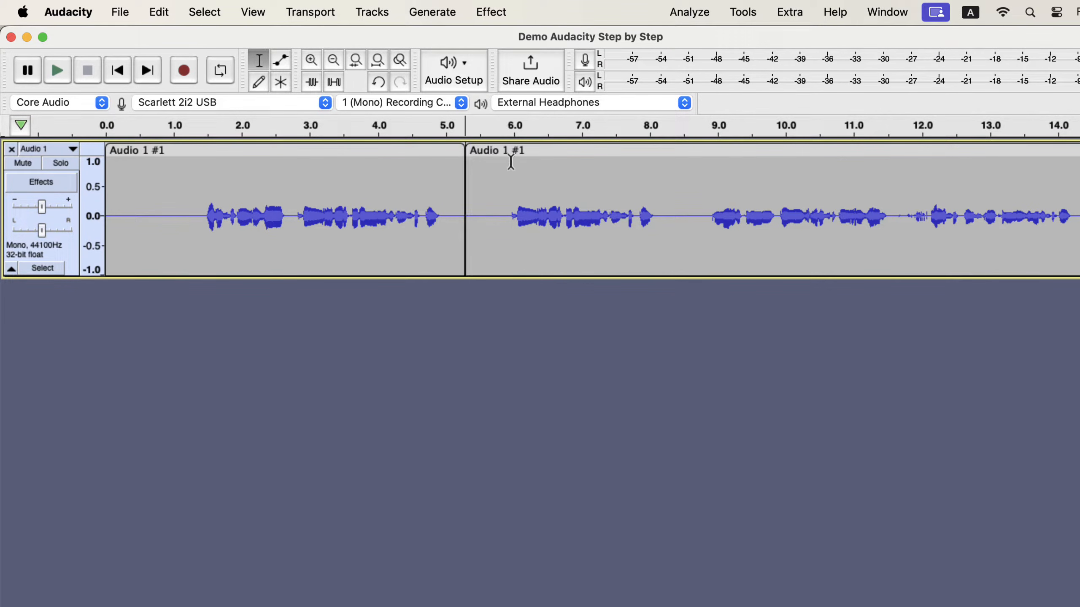
drag(509, 151, 535, 154)
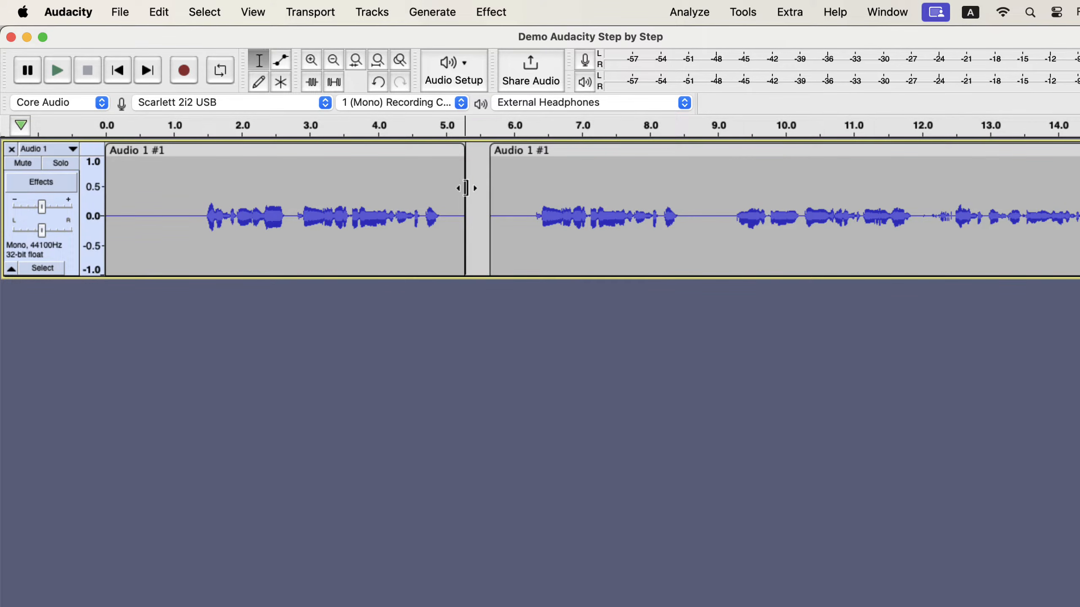
- Trim the first clip so that it starts at about 0.2 s and ends at about 3.4 s
drag(466, 188, 341, 183)
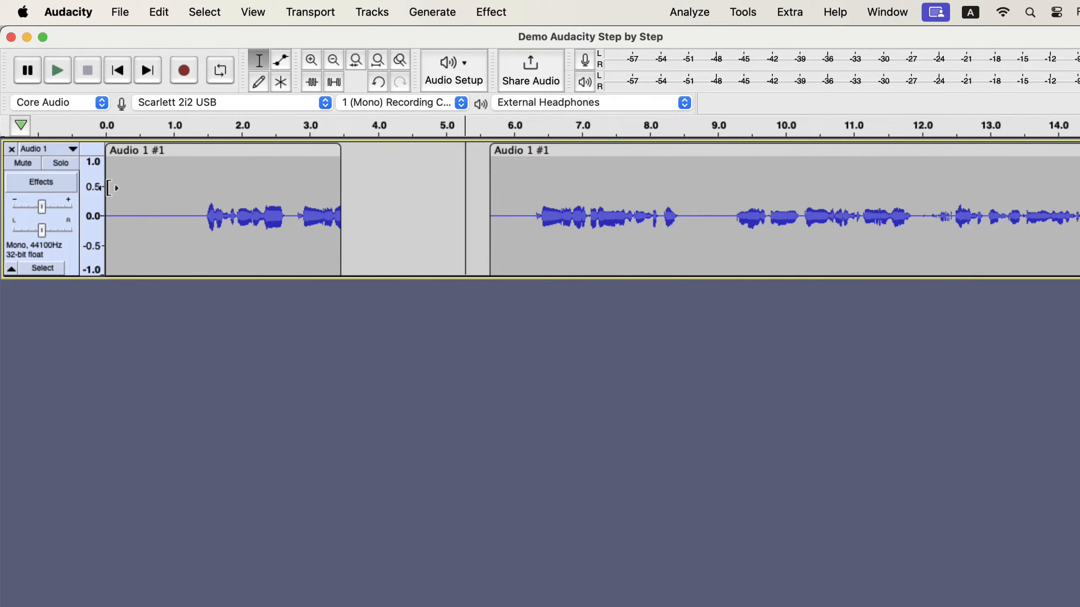
mouse_move(107, 187)
mouse_down()
mouse_move(267, 186)
mouse_move(113, 186)
mouse_up()
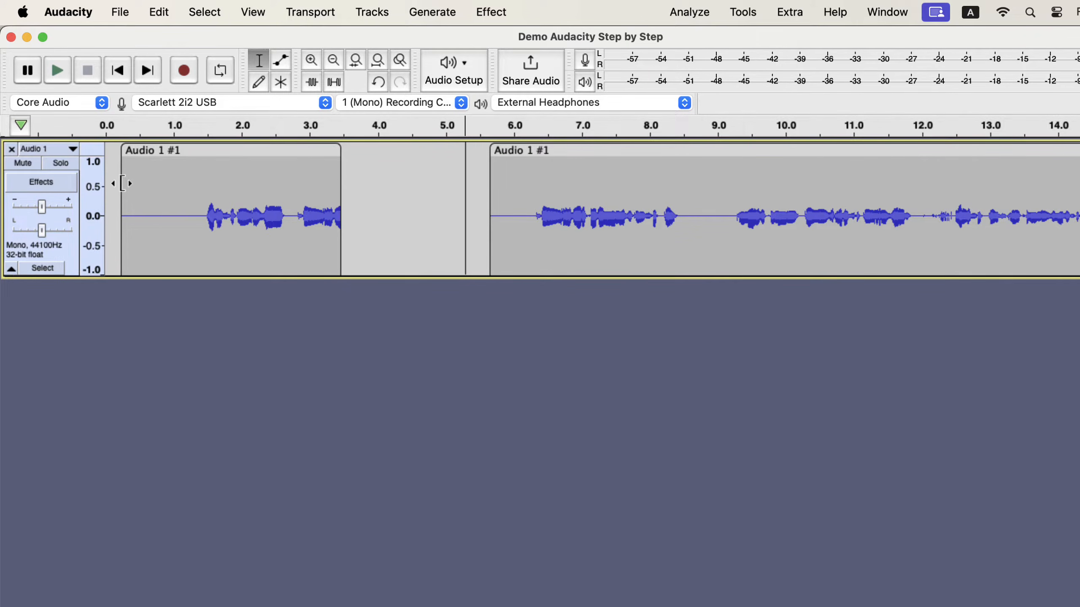
- Extend the first clip's end back to about 5.1 s and play selections in the empty gap and the clip's quiet beginning to compare them
drag(335, 187, 485, 218)
key(space)
key(space)
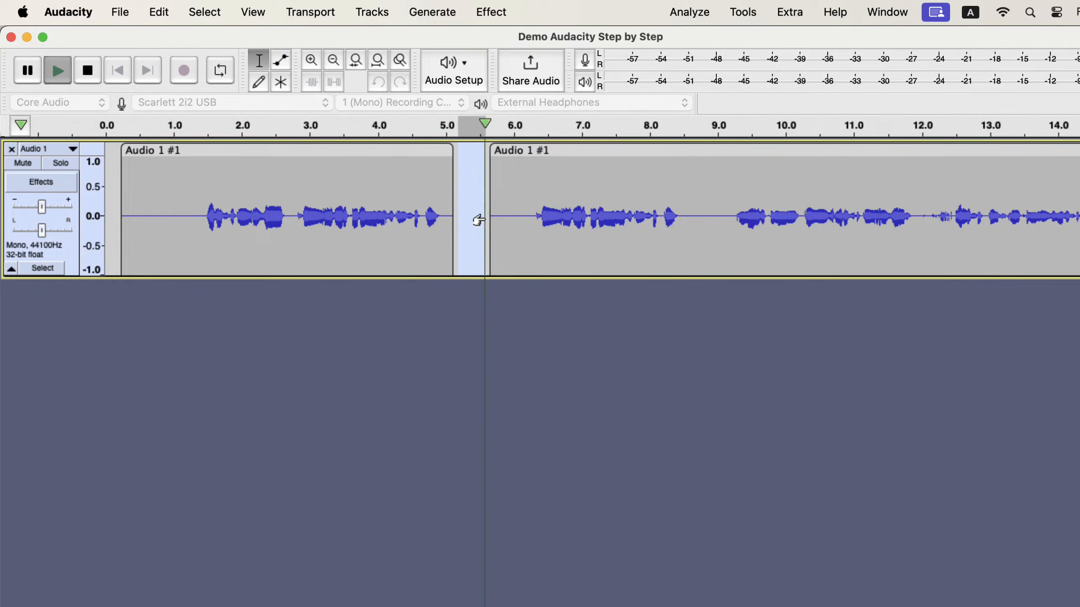
drag(141, 215, 166, 215)
key(space)
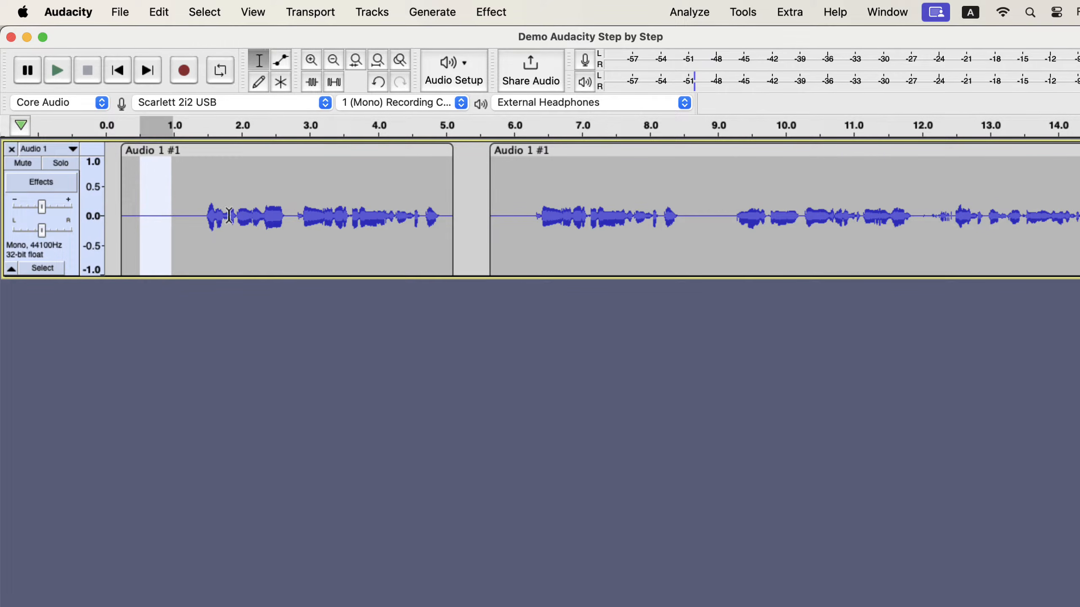
- Silence the audio between about 2.8 and 4.1 s in the first clip and undo the silence
drag(300, 216, 385, 235)
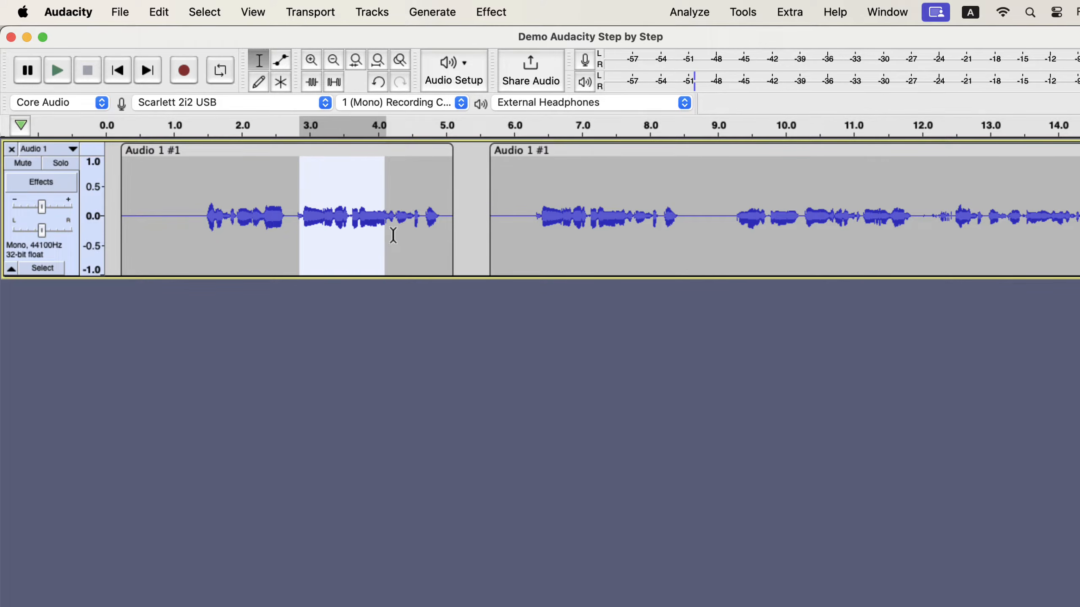
click(334, 83)
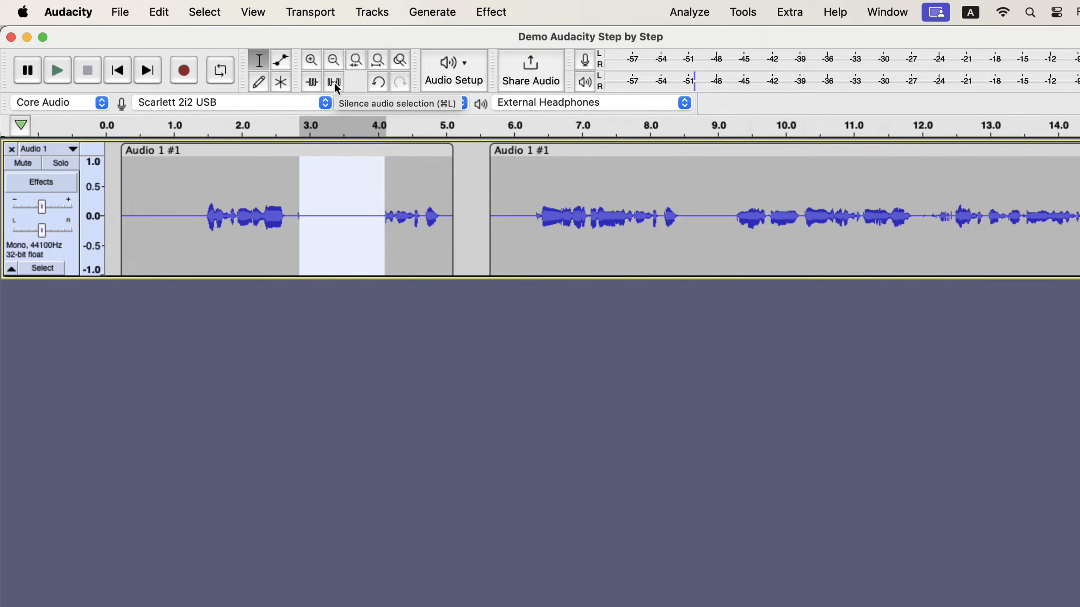
click(161, 12)
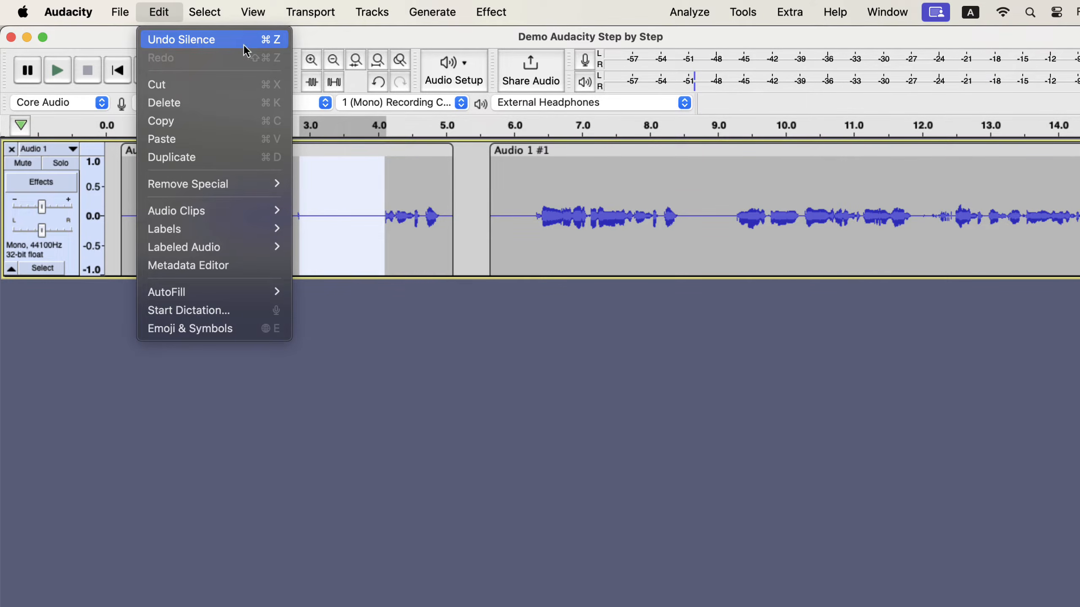
click(262, 42)
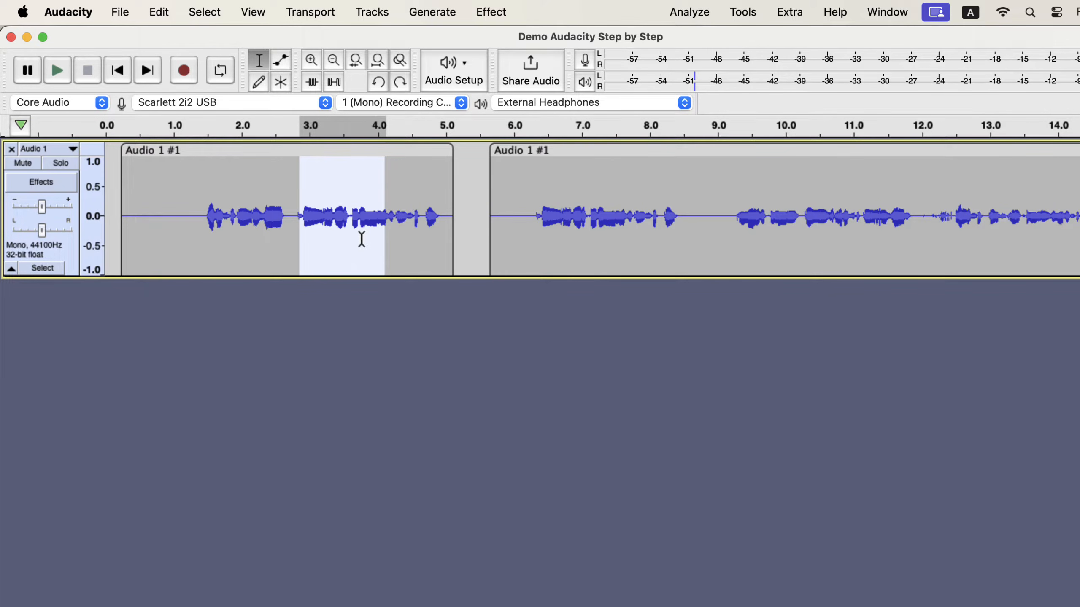
- Open the edit history, restore the silenced-selection state and return to the 1.65-second right trim
click(261, 13)
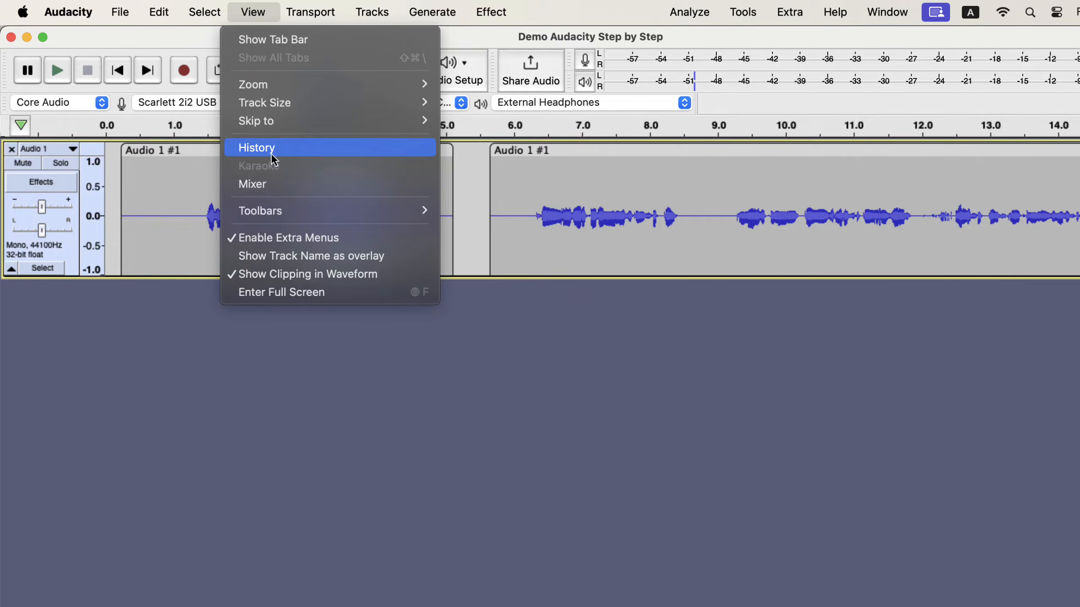
click(316, 159)
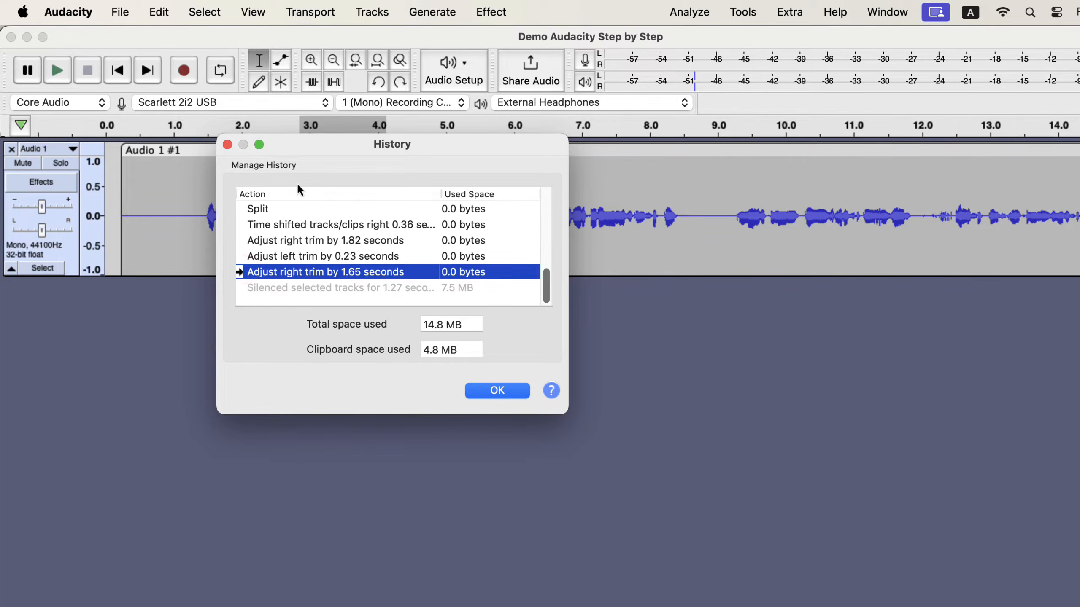
drag(302, 144, 490, 145)
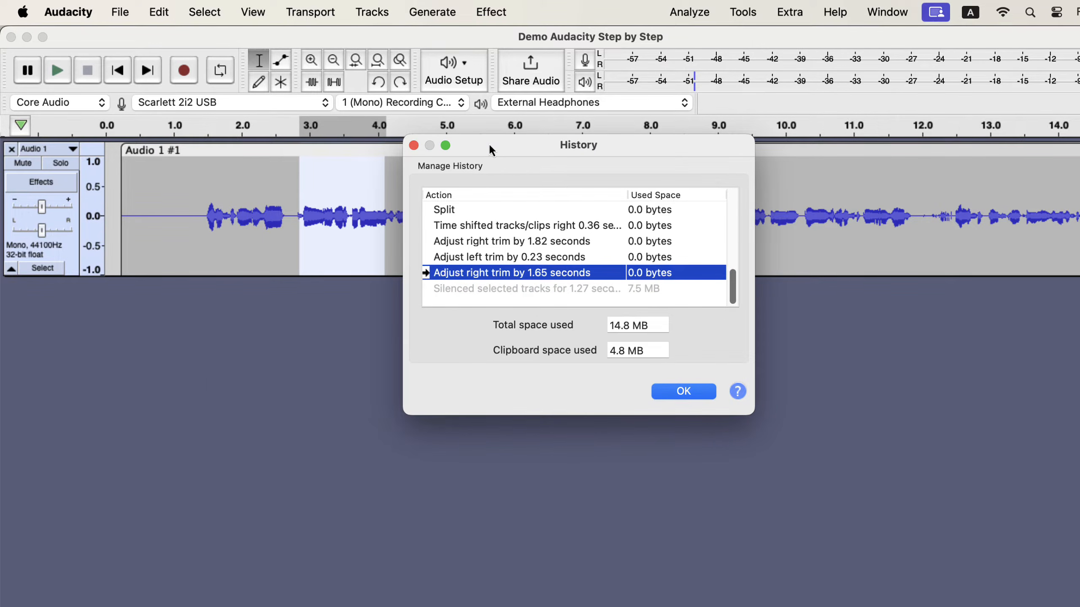
click(475, 292)
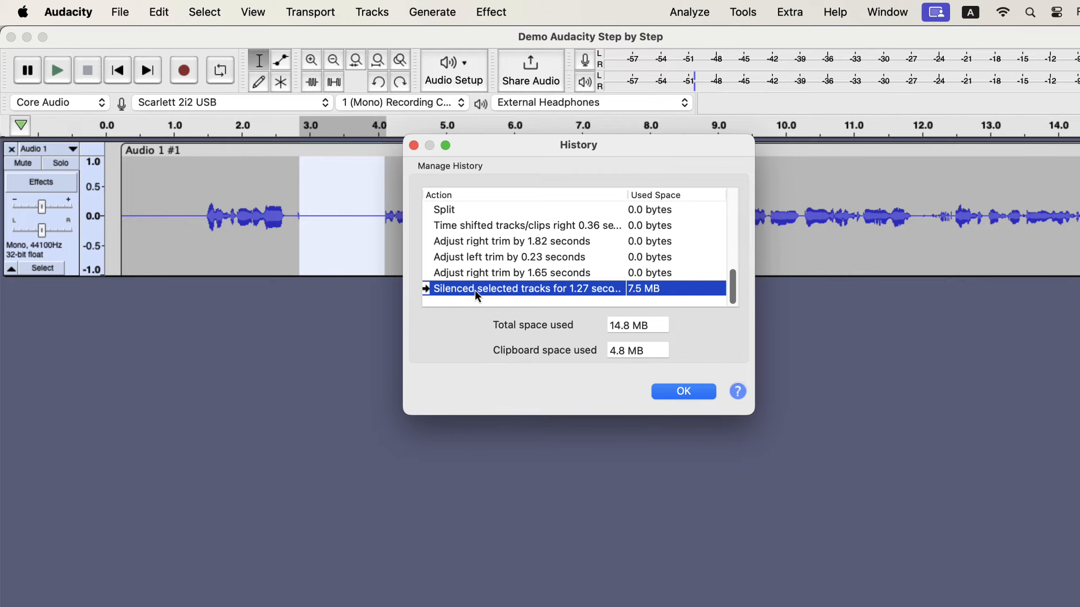
click(474, 273)
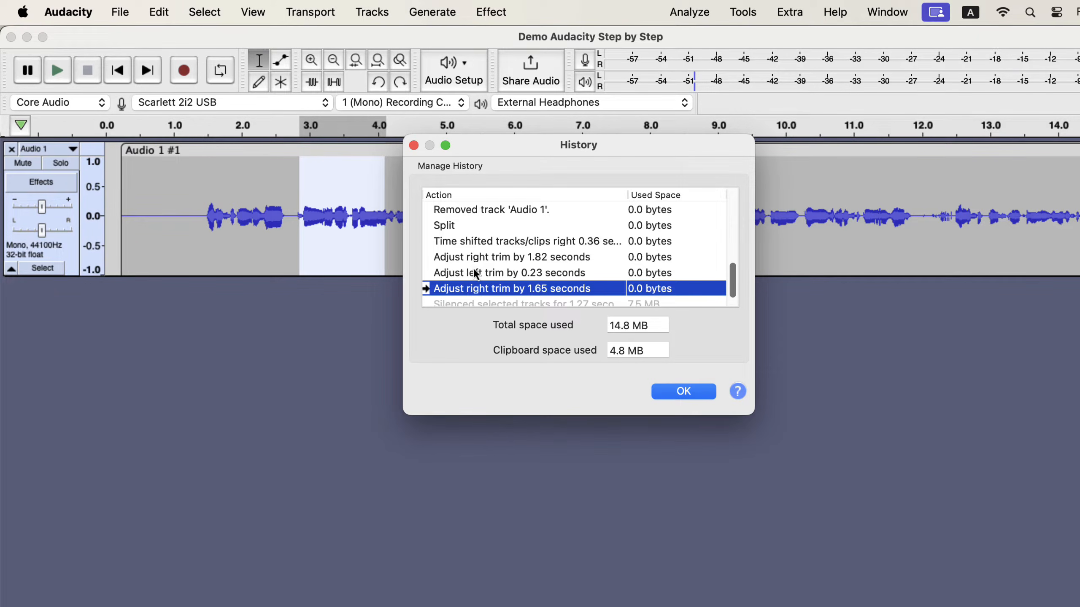
- Step back through the edit history to the Duplicated state and return to the 1.65-second right trim
click(476, 274)
click(474, 272)
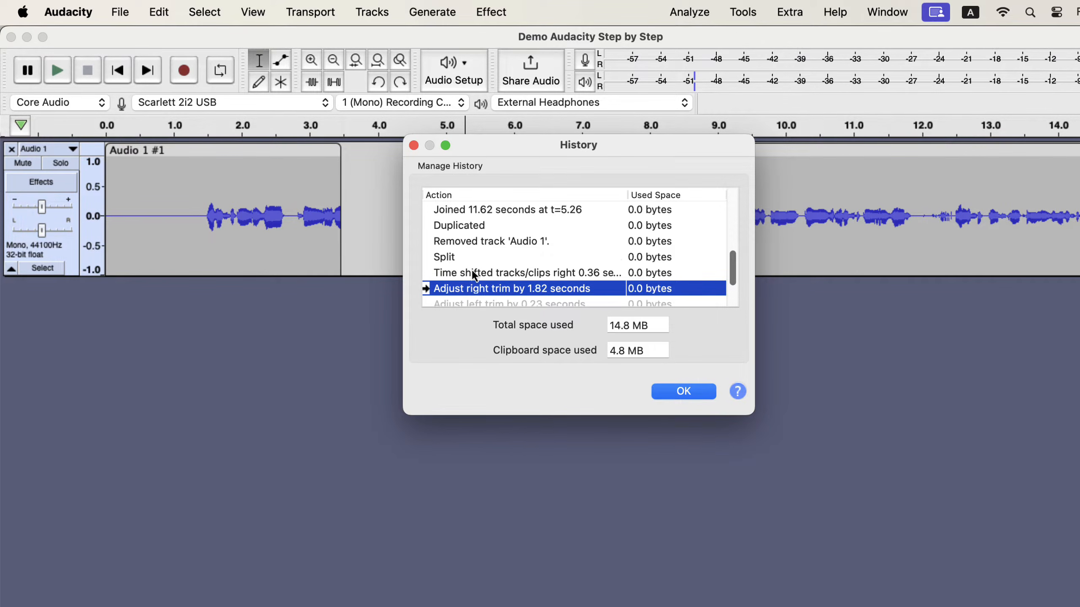
click(473, 274)
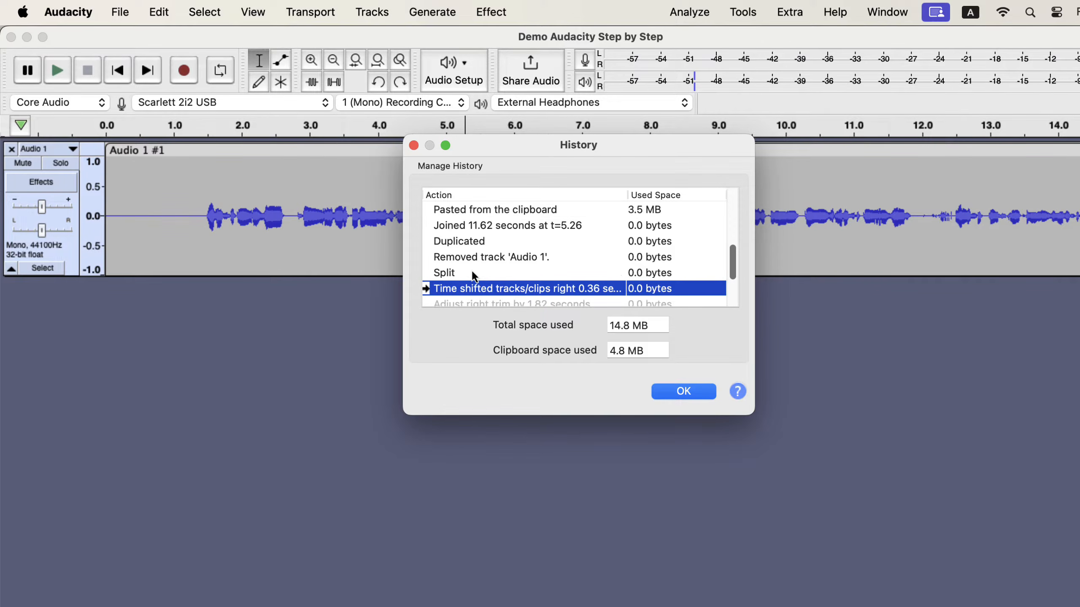
drag(491, 146, 427, 286)
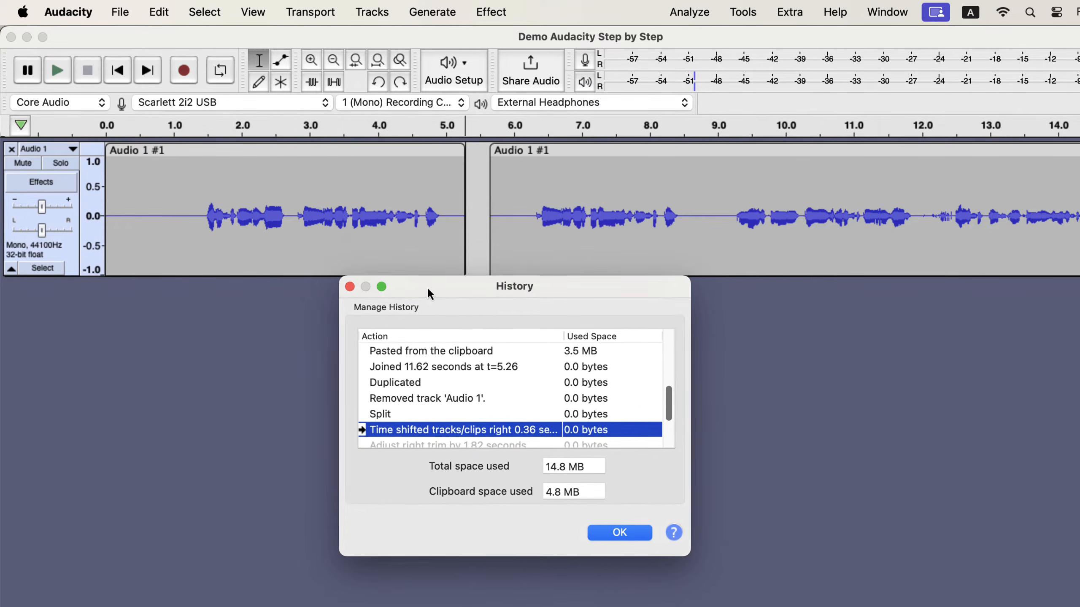
click(385, 416)
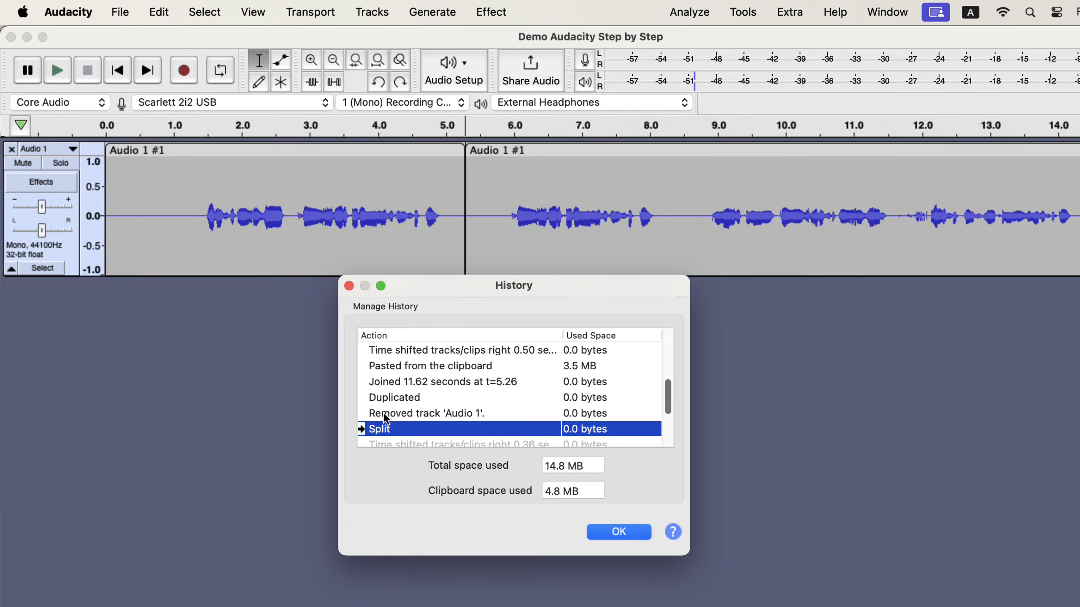
click(405, 415)
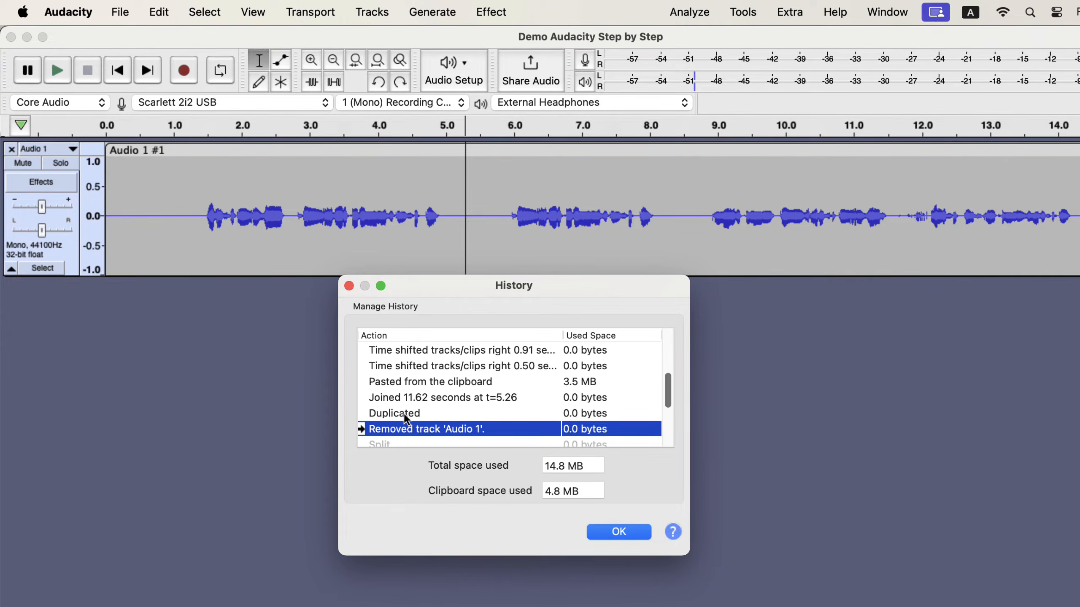
click(404, 413)
scroll(404, 412, down, 5)
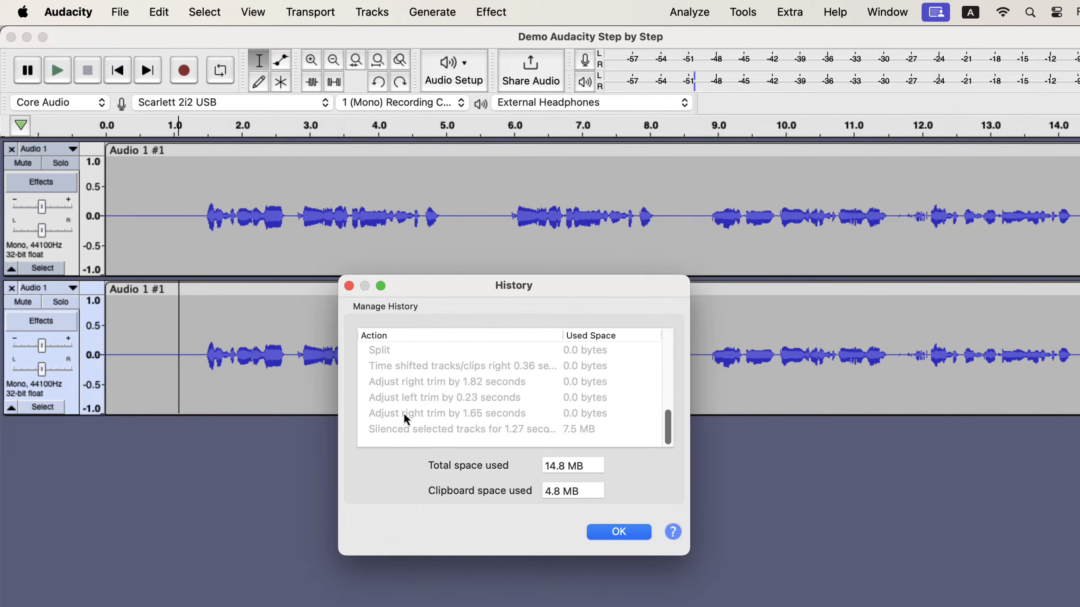
click(404, 415)
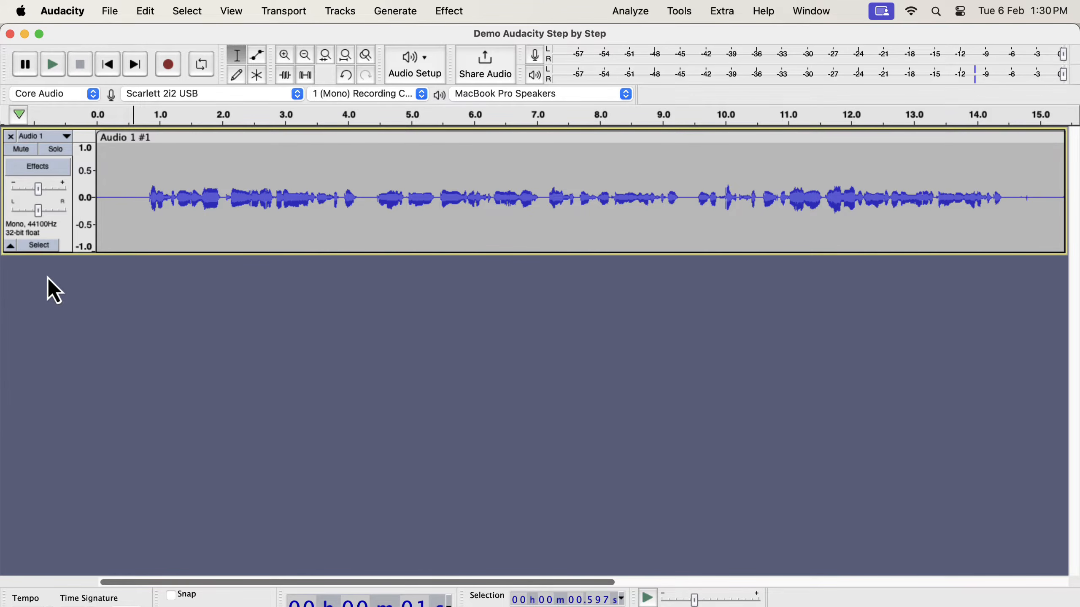
- Browse the built-in effect categories and the installed plugins grouped by publisher
click(455, 14)
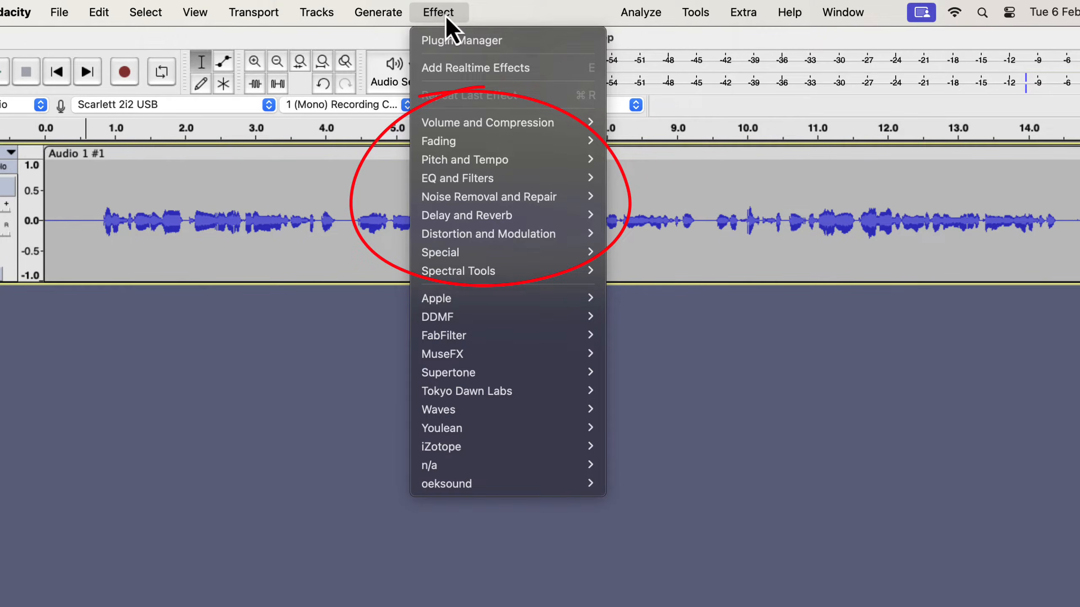
mouse_move(433, 123)
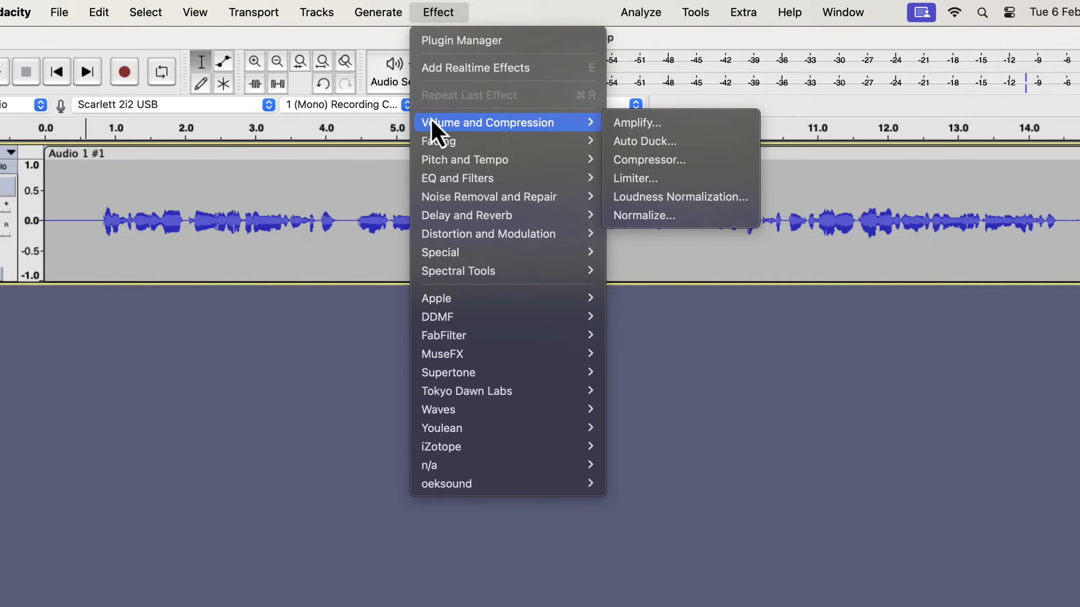
mouse_move(438, 149)
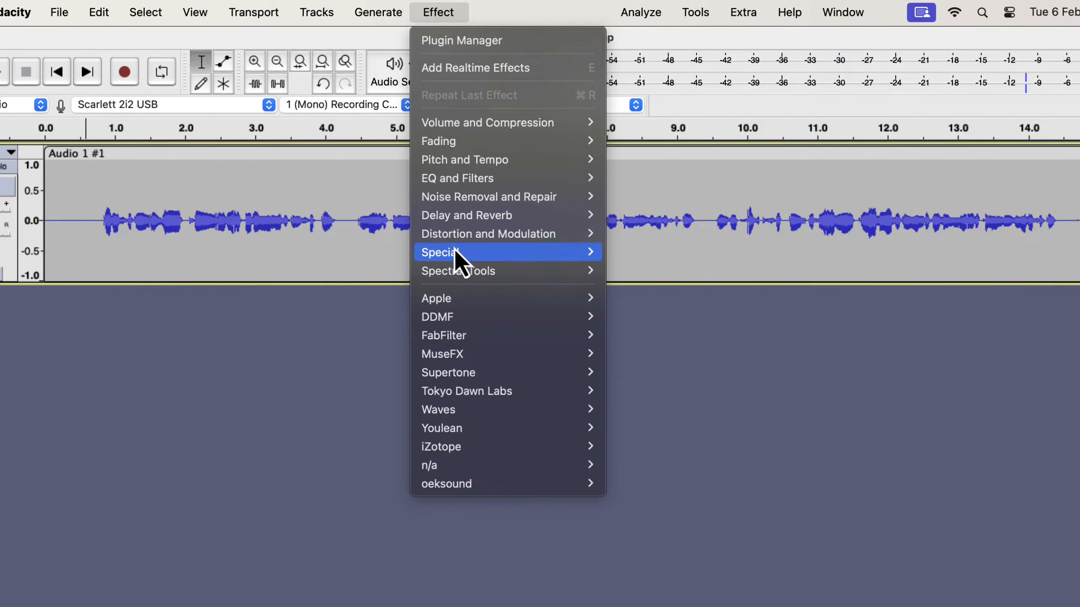
mouse_move(462, 299)
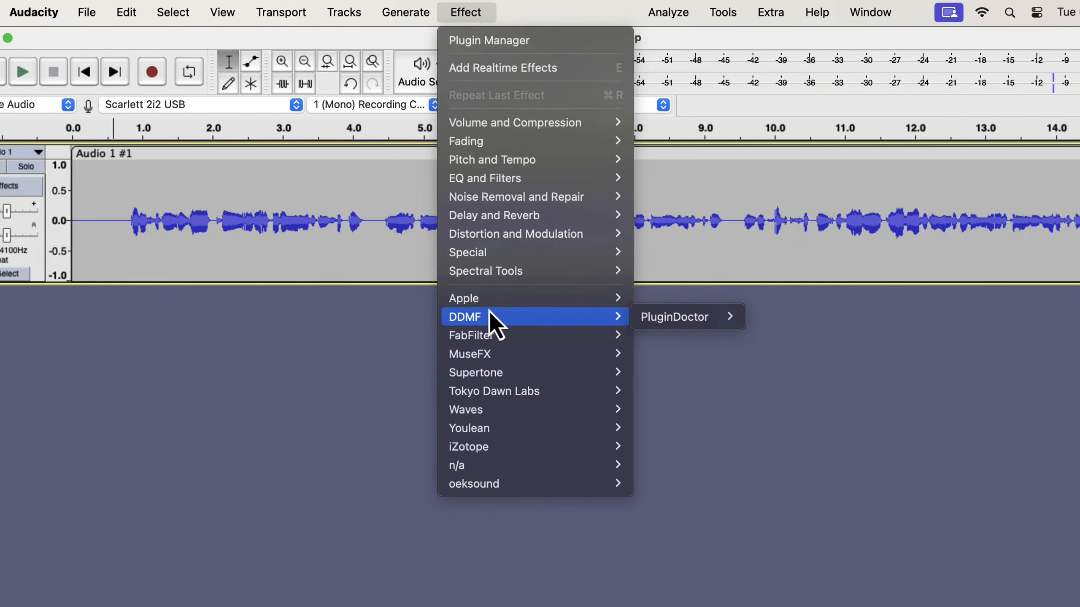
- Review the effect menu and realtime effect organization choices in the Effects preferences without changing them
mouse_move(15, 13)
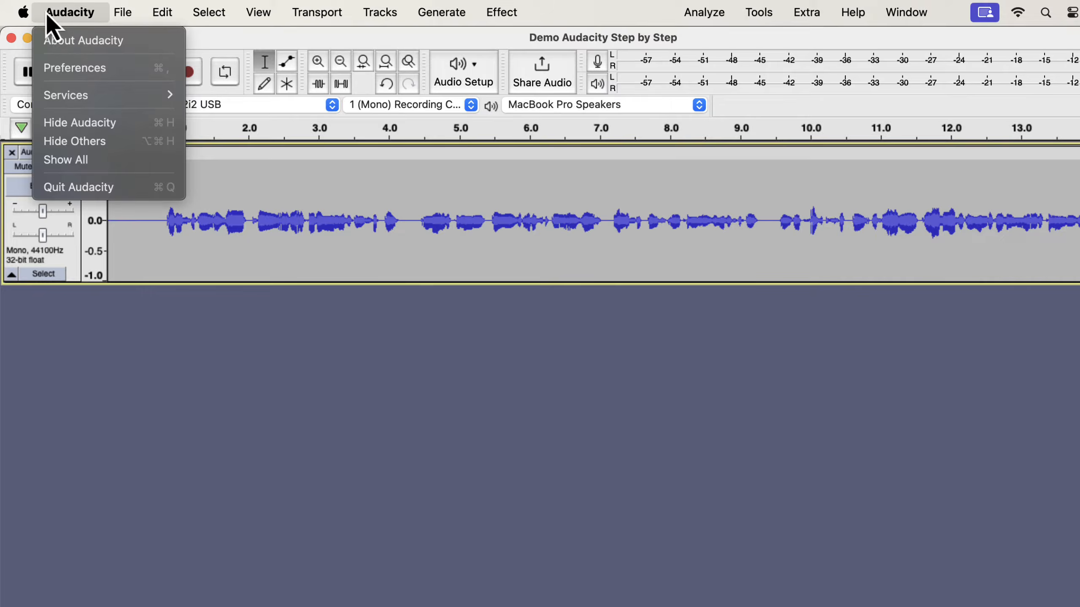
click(61, 70)
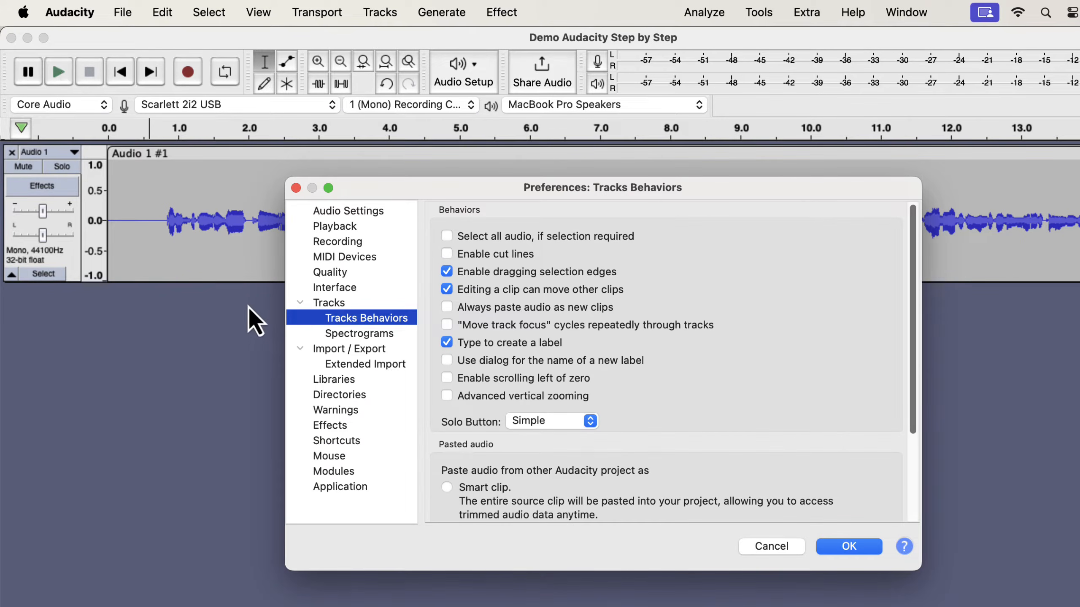
click(325, 429)
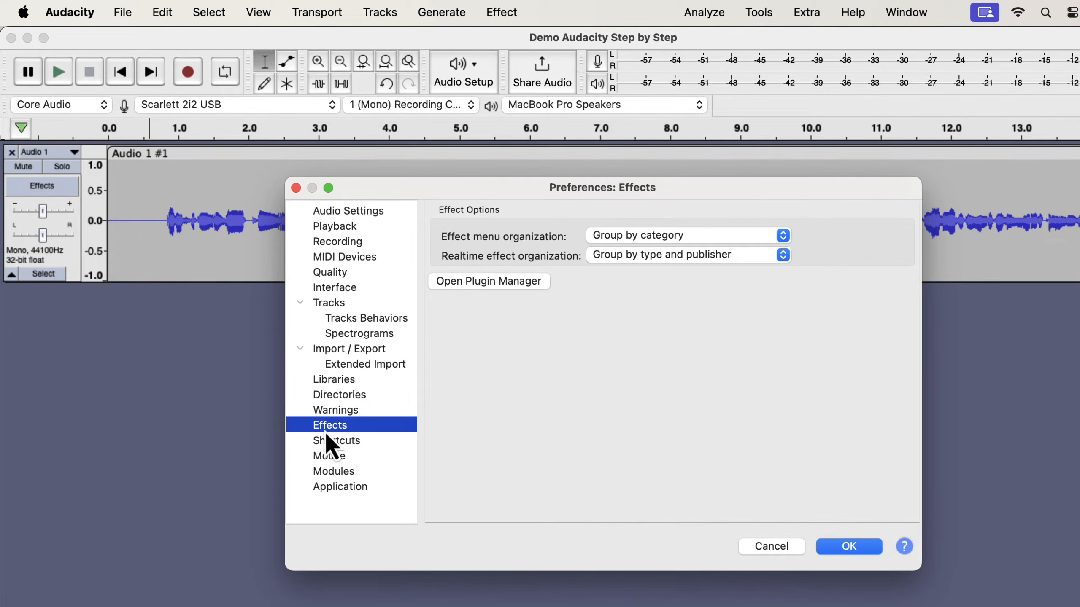
click(673, 234)
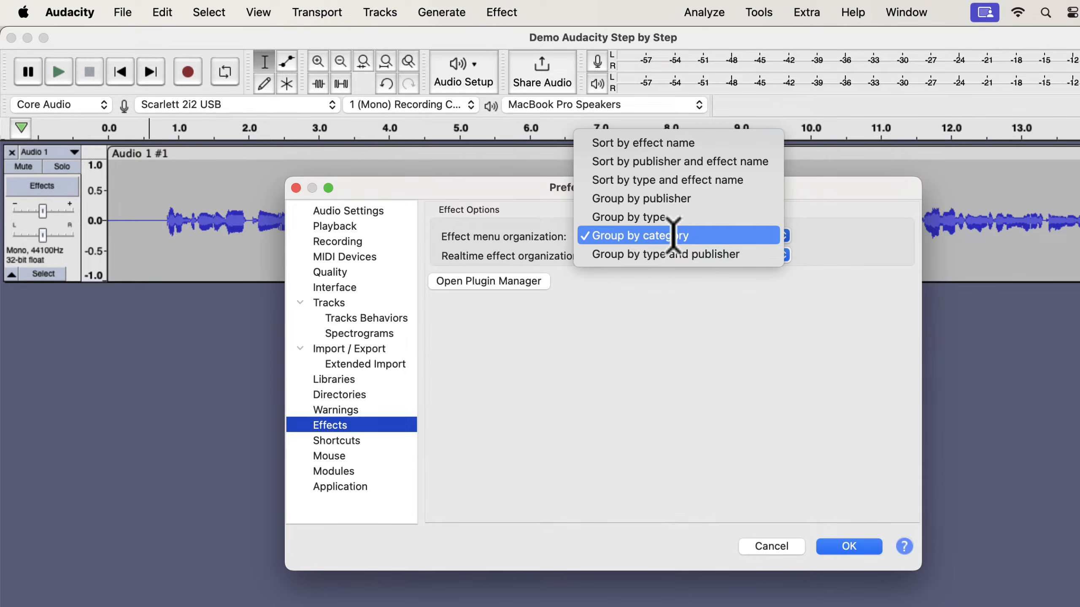
click(673, 235)
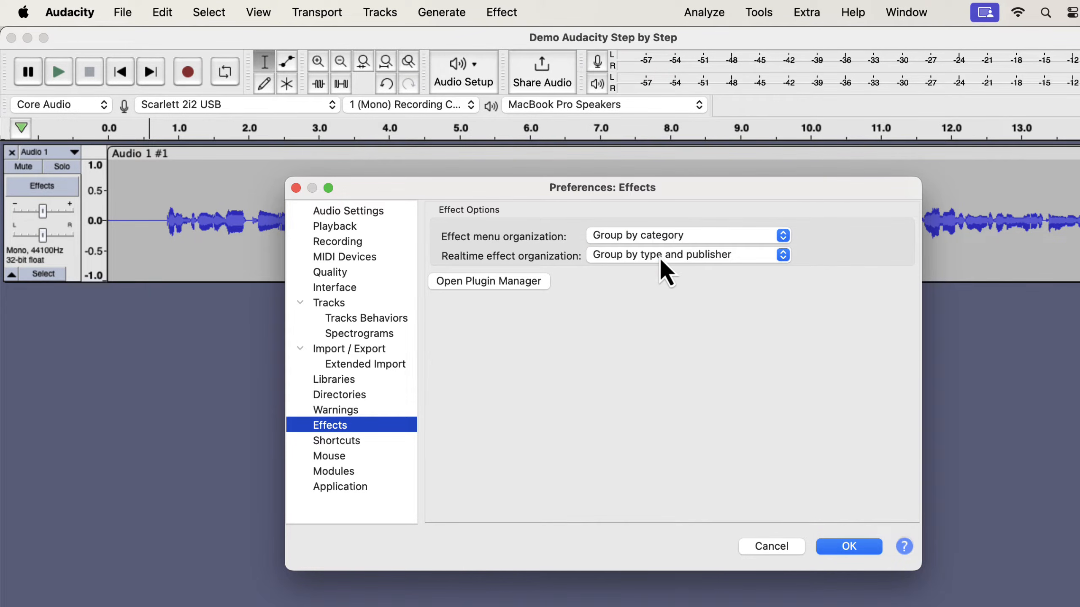
click(663, 255)
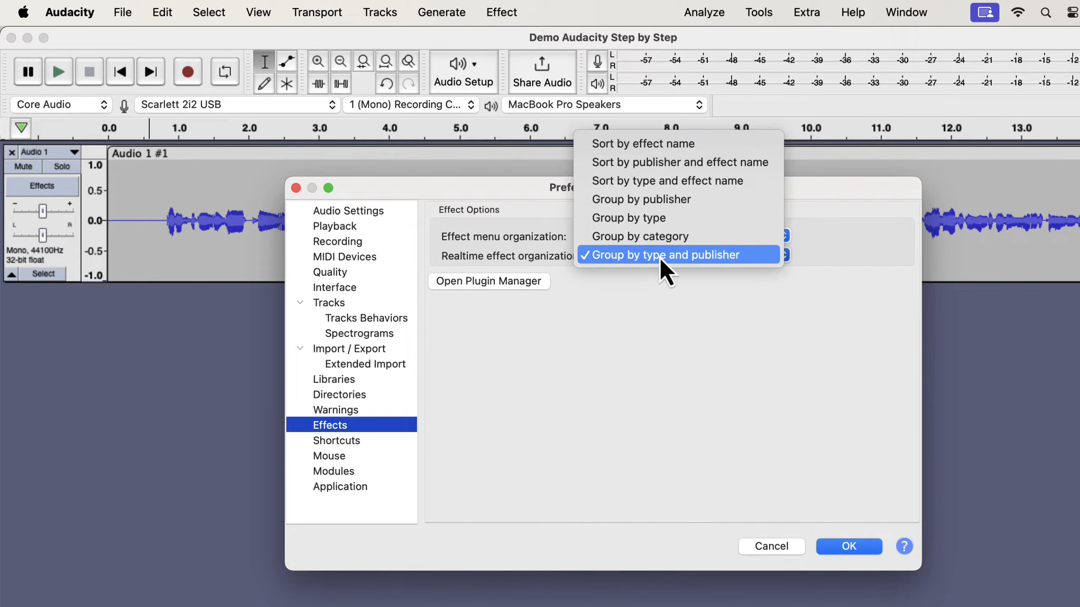
click(661, 260)
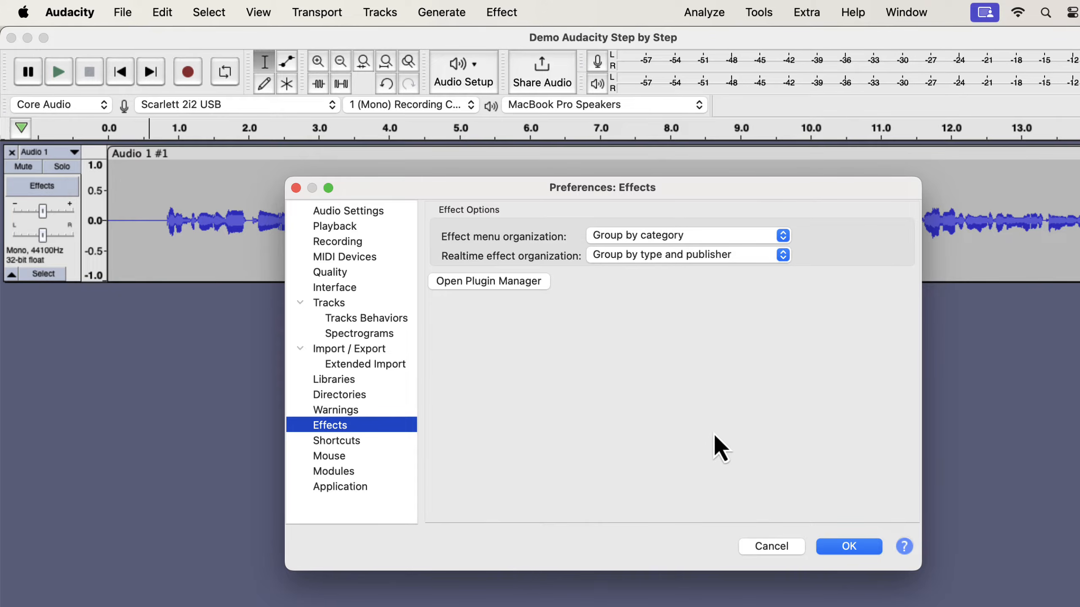
click(749, 548)
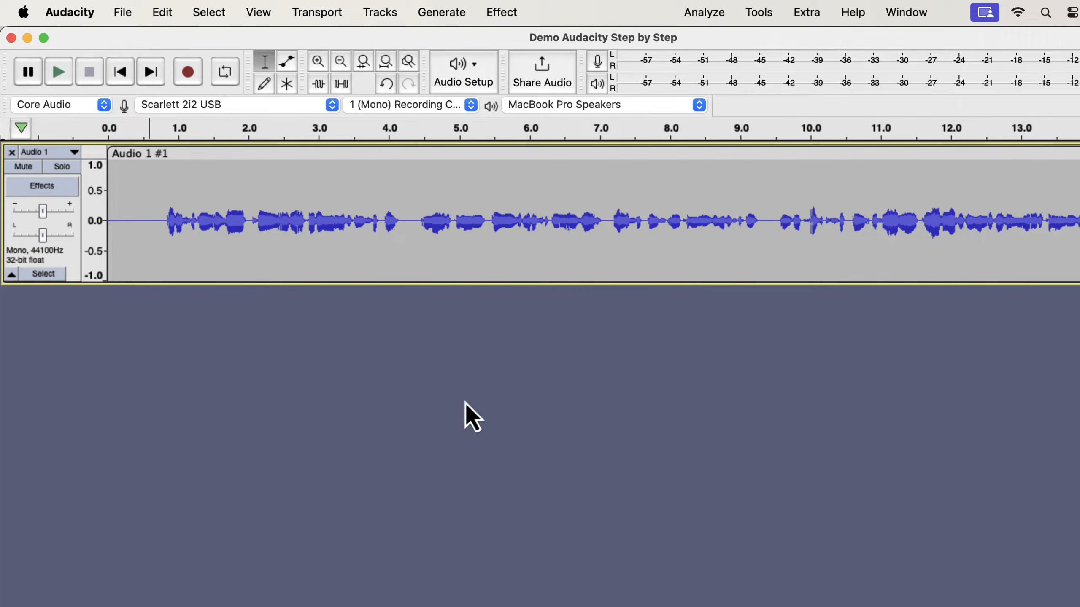
- Duplicate the entire voice clip onto a second track and select the whole duplicate clip
double_click(125, 221)
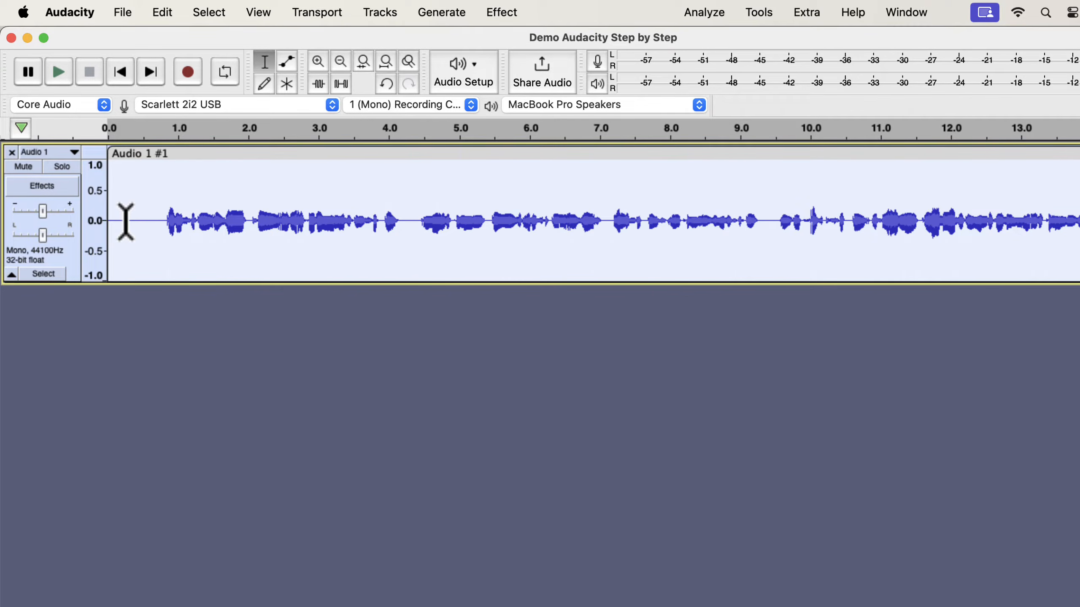
click(160, 17)
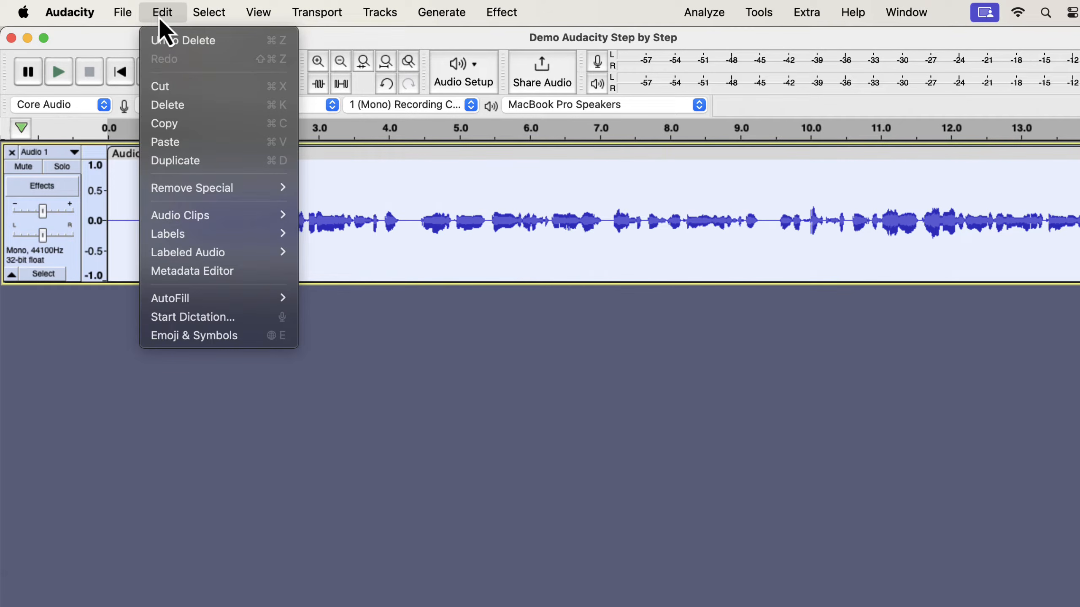
click(193, 160)
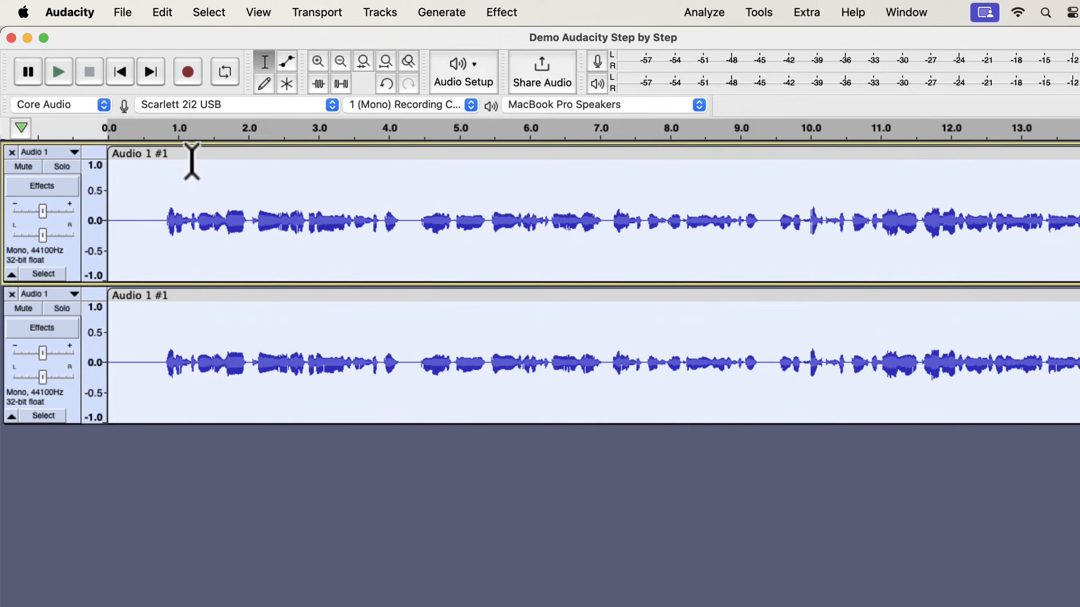
click(143, 337)
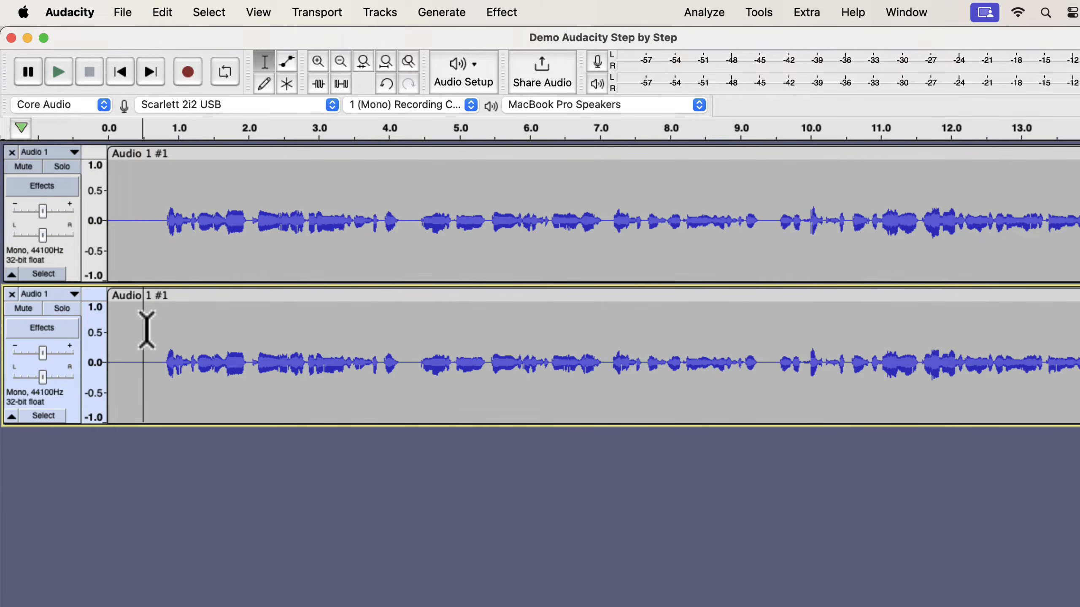
double_click(146, 329)
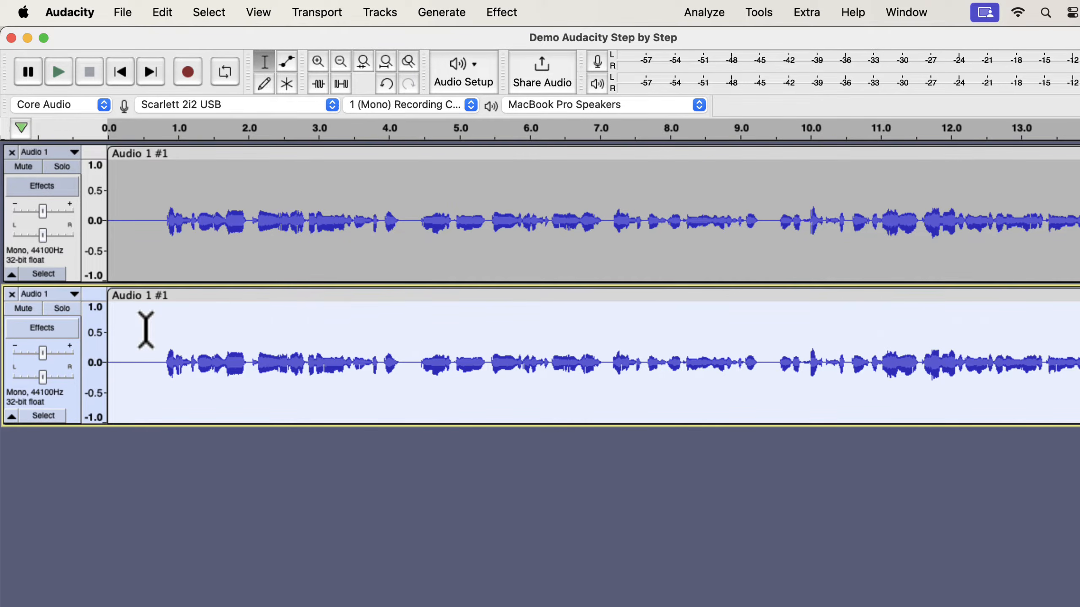
- Apply the Clear Vocal Improve Macro to the selected duplicate voice clip
click(766, 17)
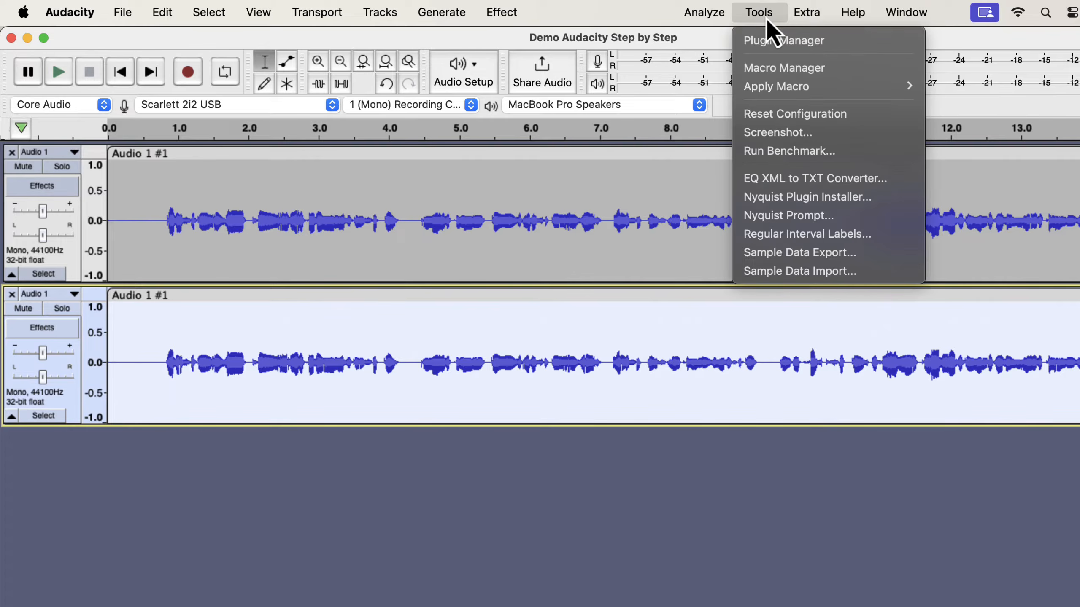
mouse_move(781, 88)
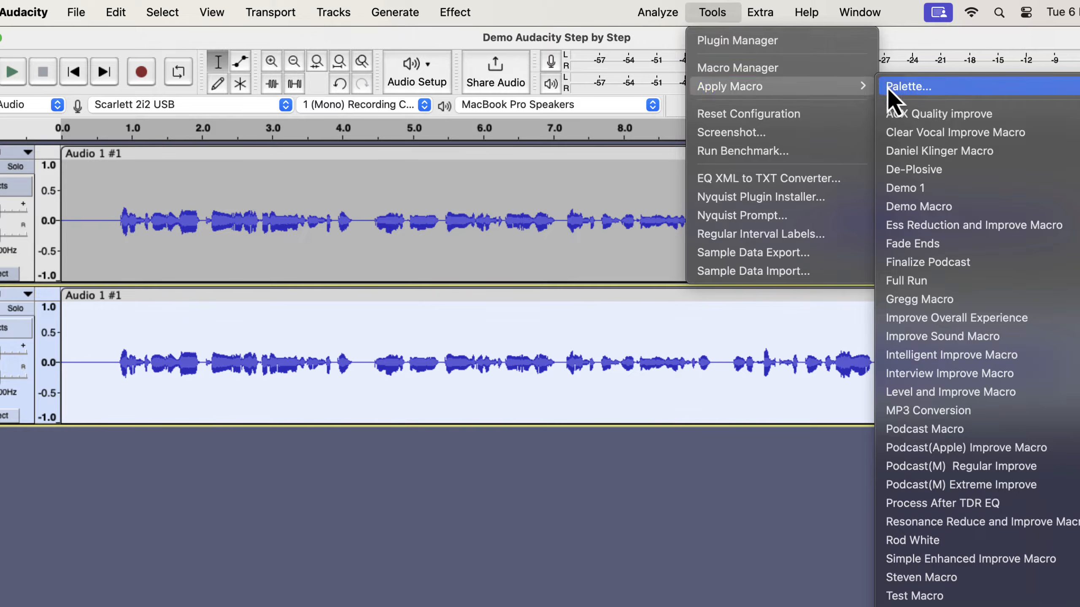
click(1035, 133)
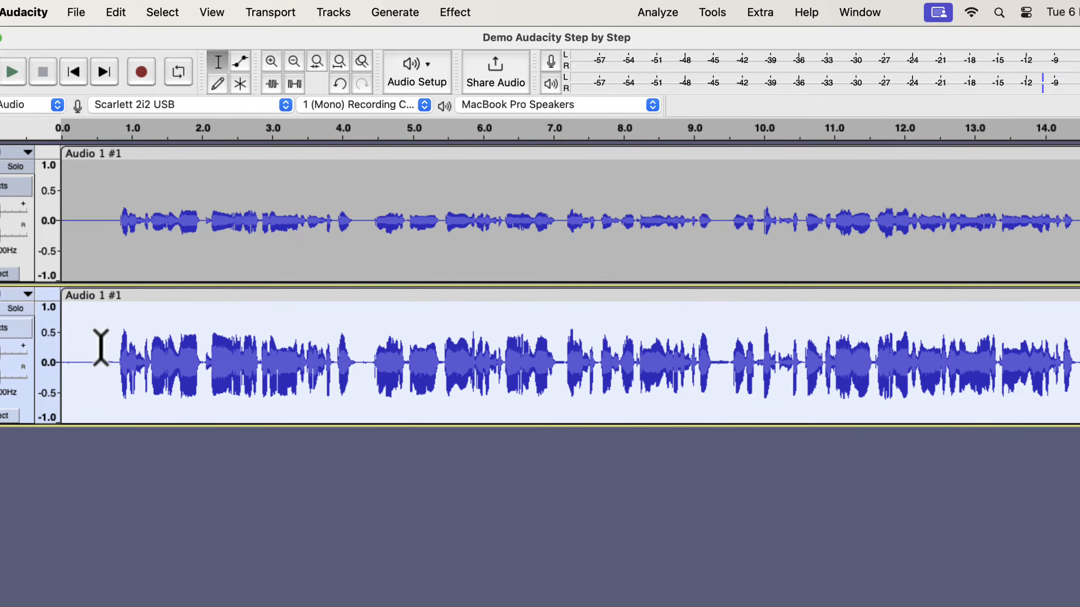
- Examine the pauses in the processed duplicate, selecting about 0.4 to 0.7 s and about 14.7 to 15.2 s
click(89, 354)
drag(89, 353, 112, 358)
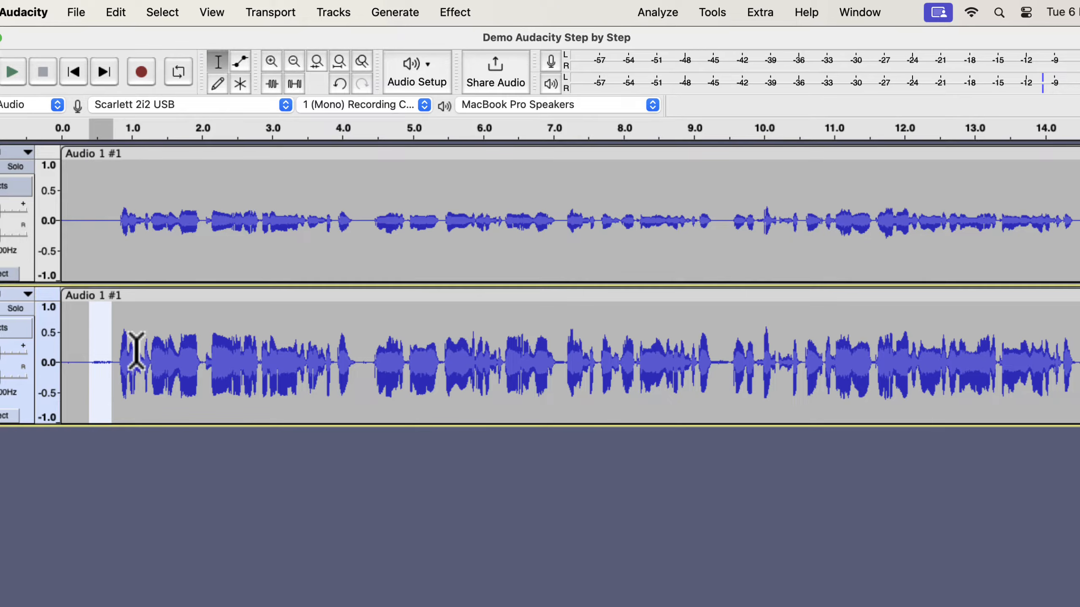
scroll(136, 351, right, 5)
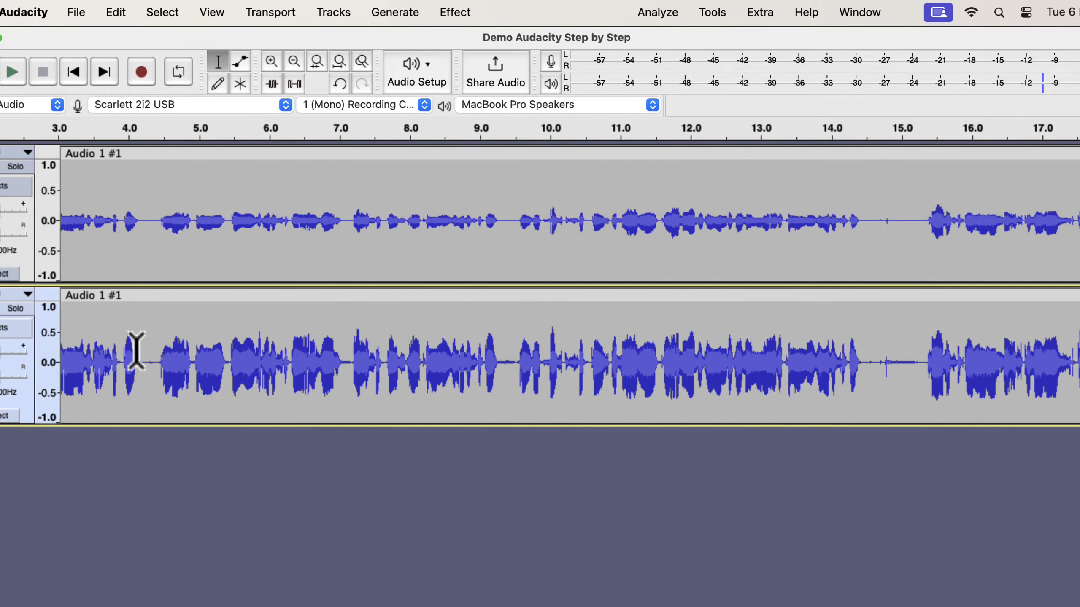
click(878, 366)
drag(878, 367, 915, 364)
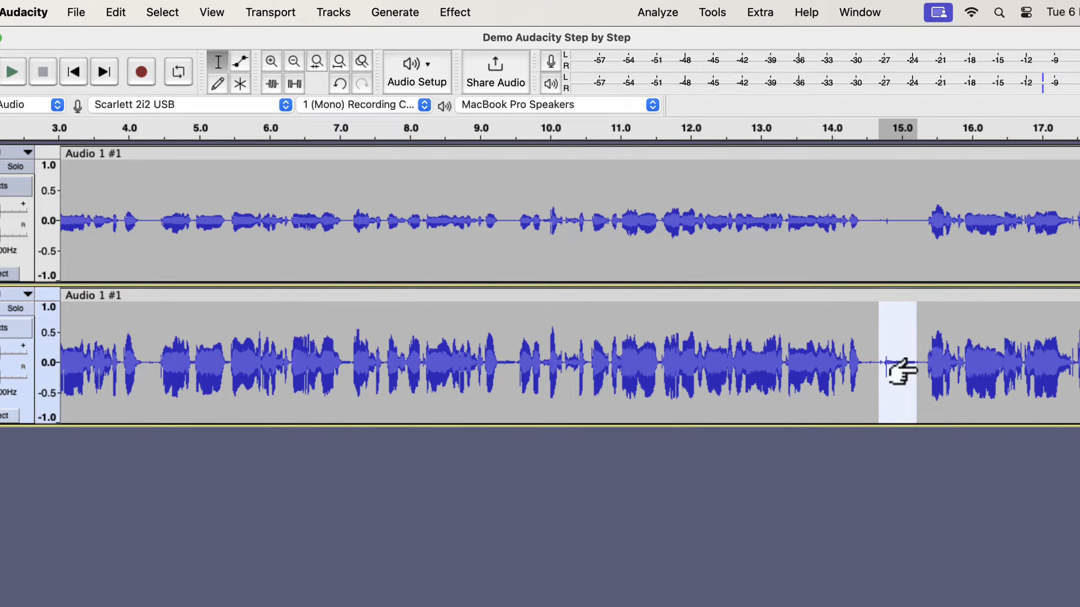
scroll(906, 368, right, 10)
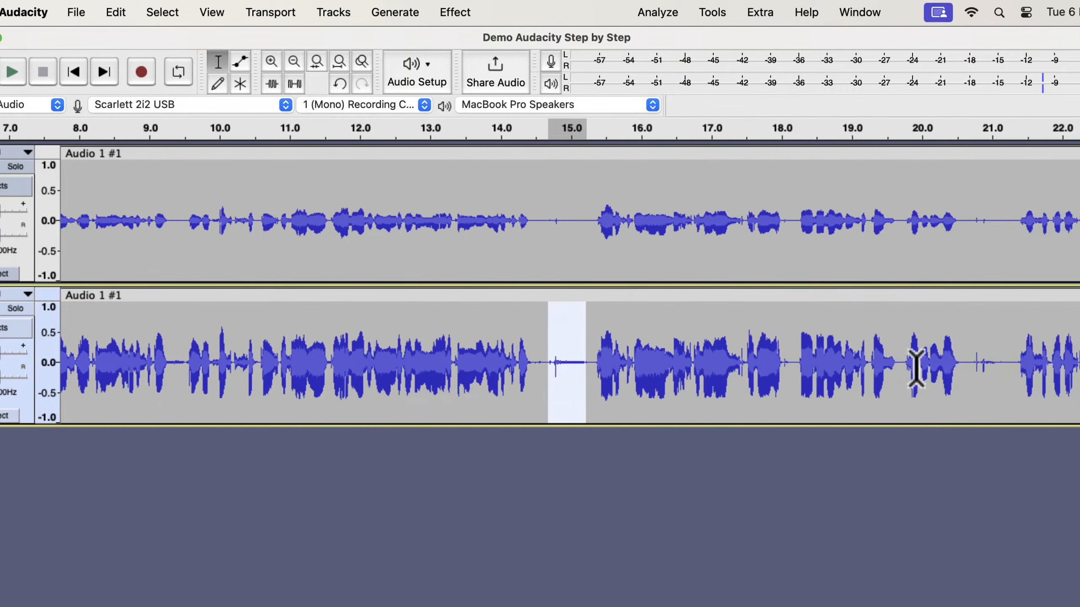
scroll(915, 366, left, 12)
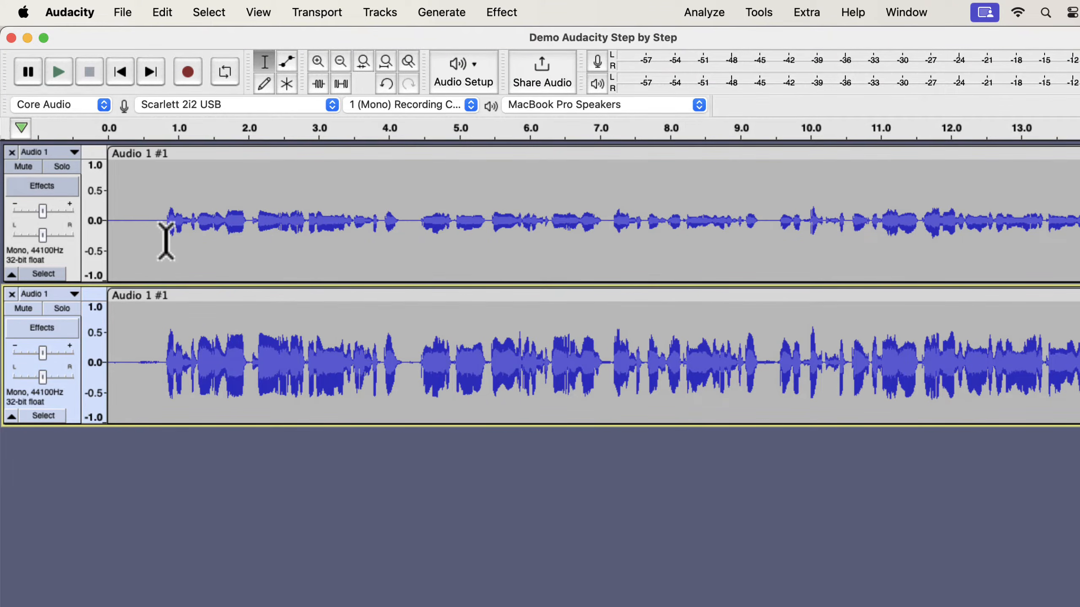
- Solo the original voice track and listen to its opening from about 0.3 s, stopping playback after a few seconds
click(62, 166)
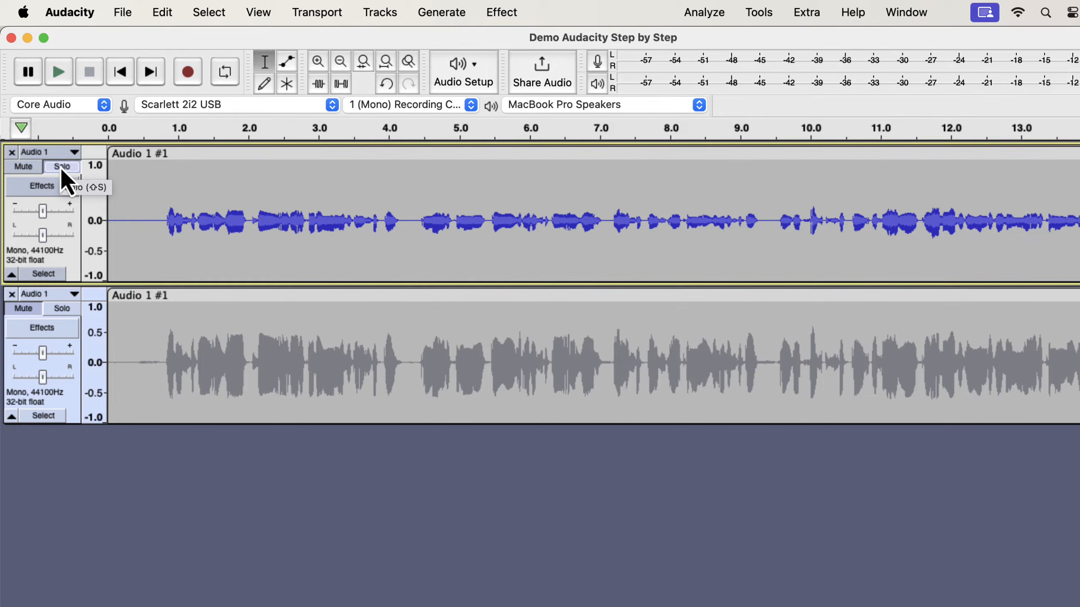
click(62, 167)
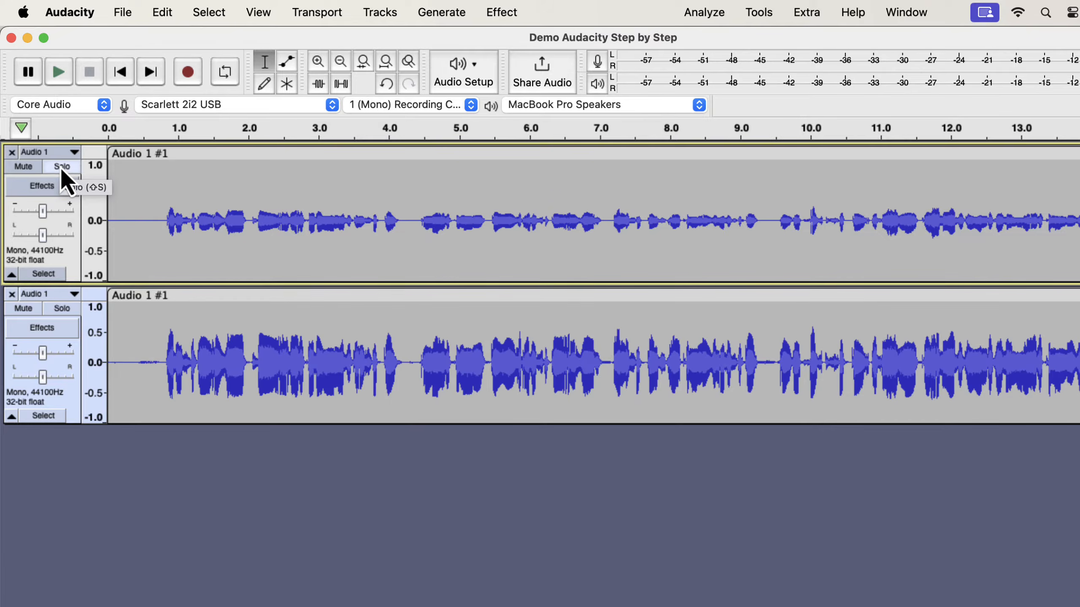
click(61, 167)
click(61, 167)
click(62, 167)
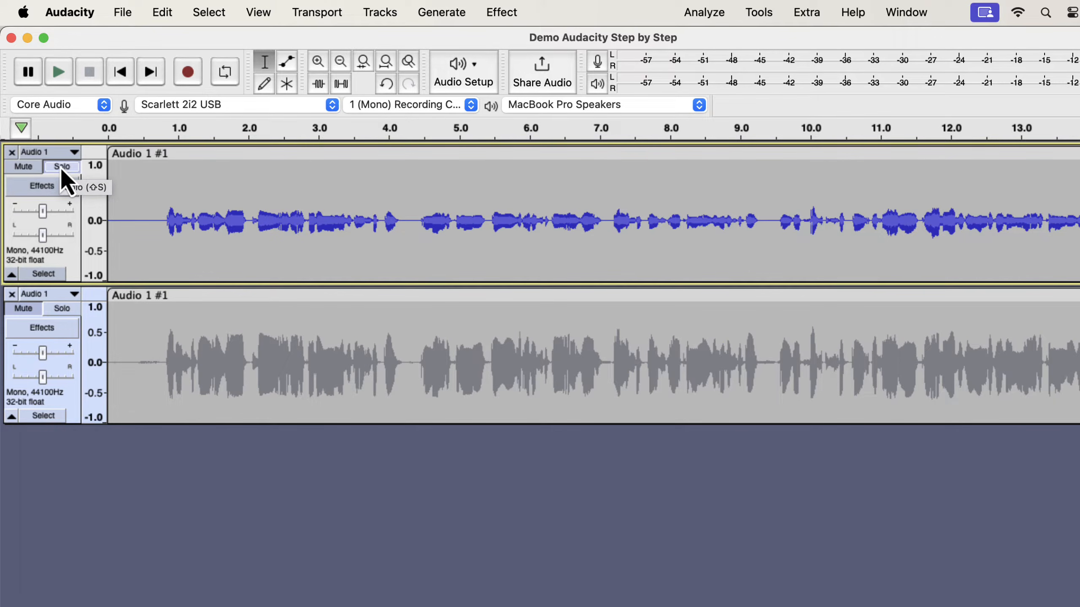
click(131, 198)
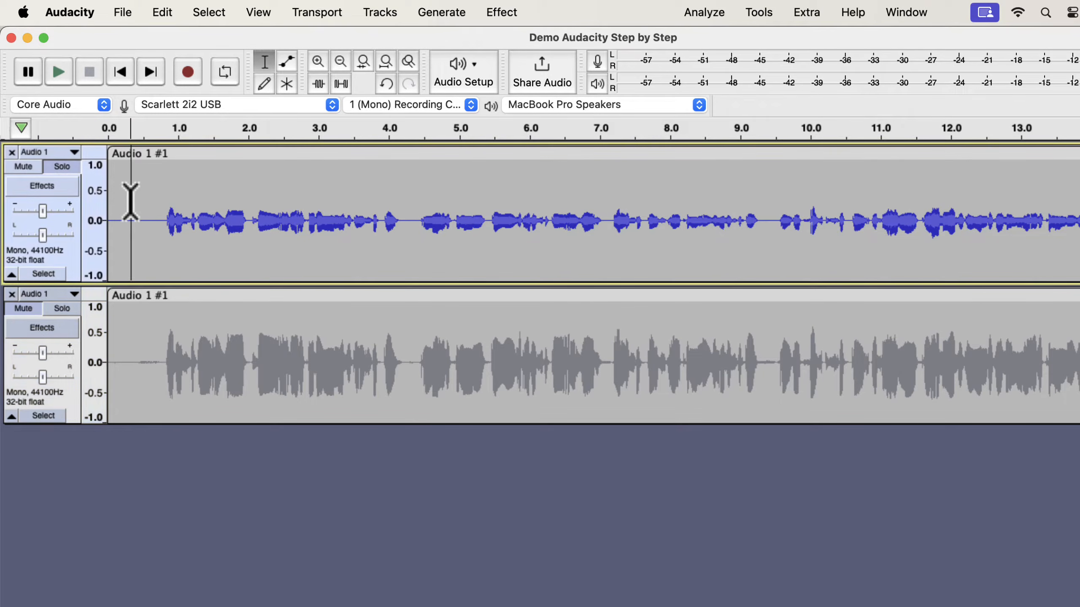
key(space)
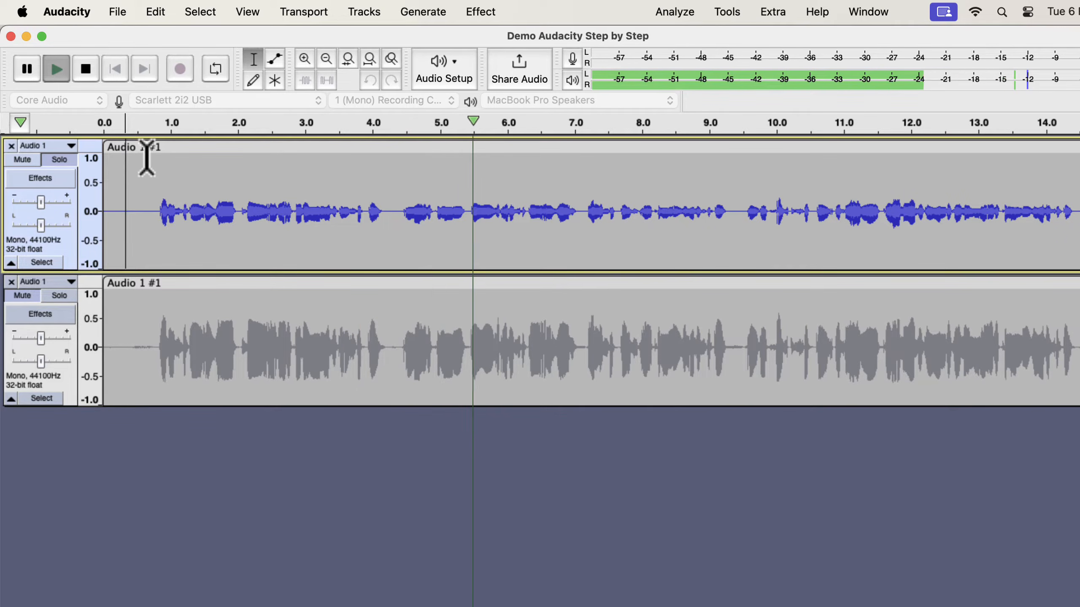
key(space)
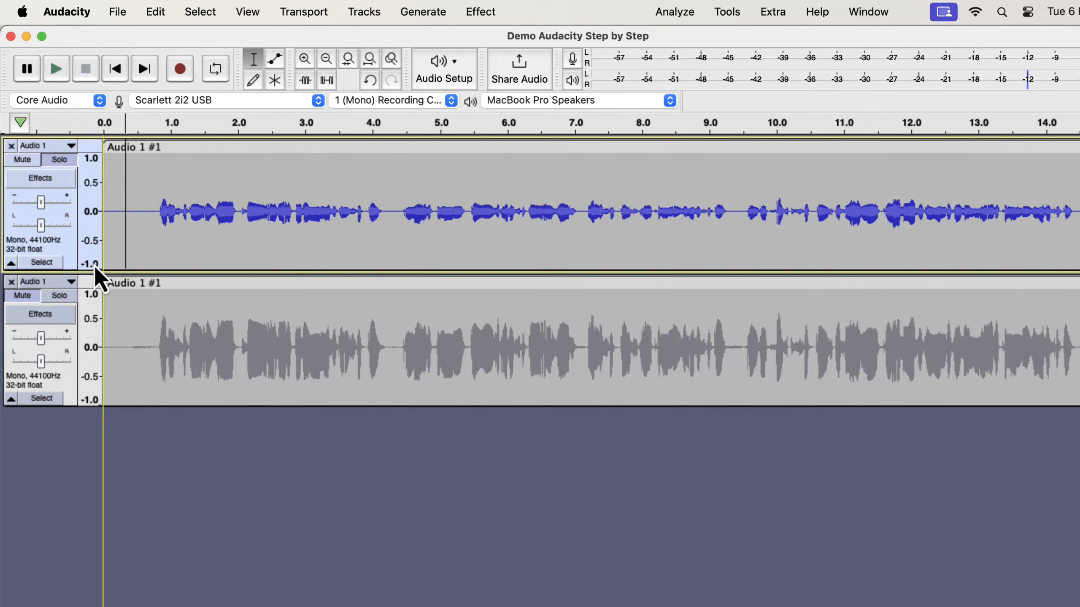
- Solo the processed duplicate track and play it through to the end of the speech for comparison
click(59, 296)
key(space)
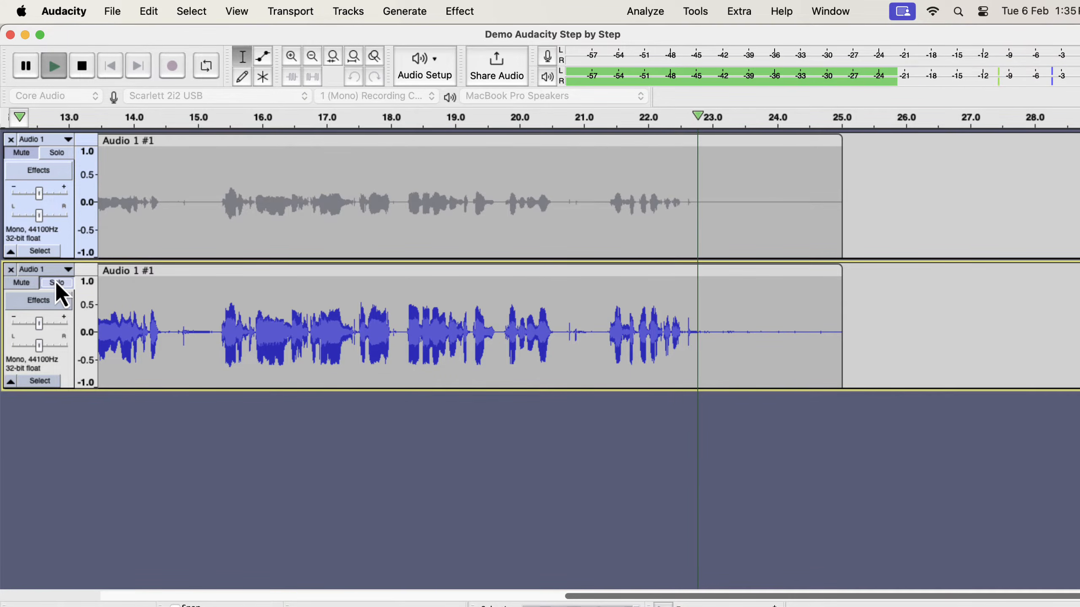
key(space)
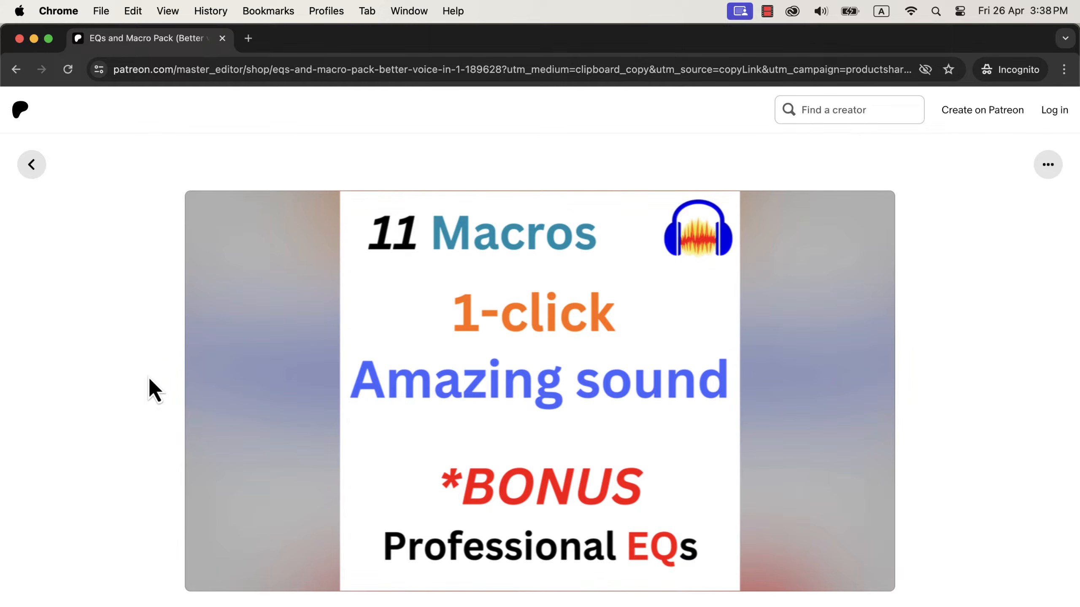
- In Chrome, review the EQs and Macro Pack product page and its linked post explaining what the 11 macros do
scroll(149, 380, down, 2)
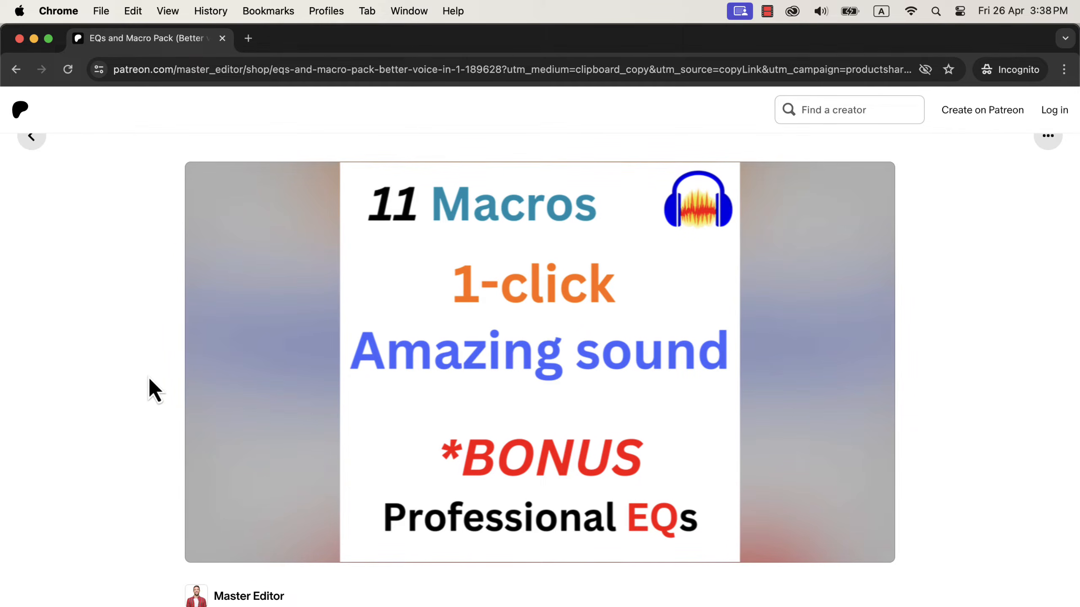
scroll(150, 379, down, 8)
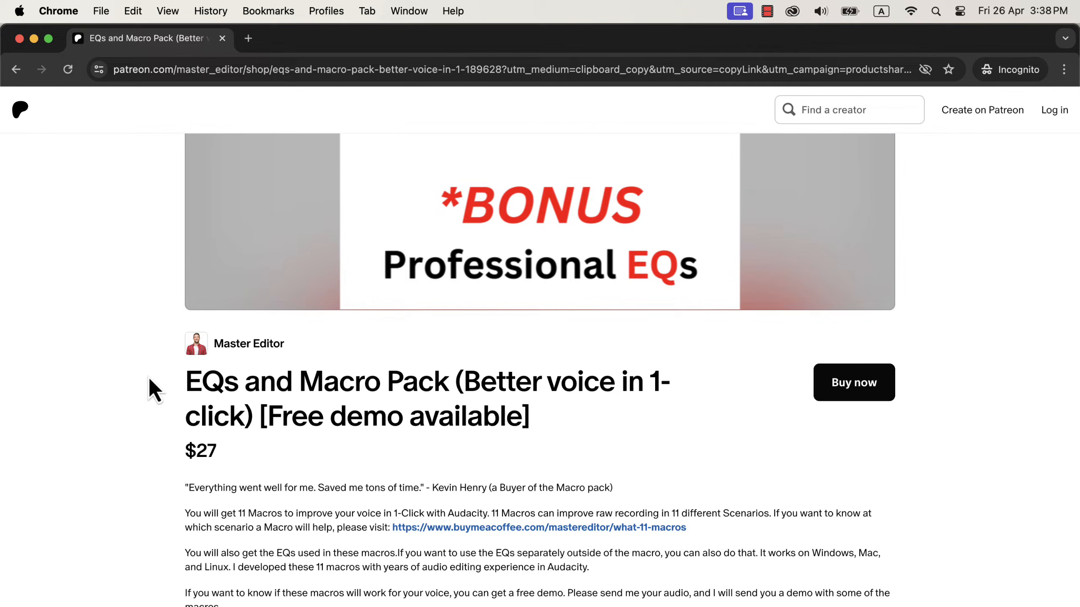
scroll(149, 379, down, 4)
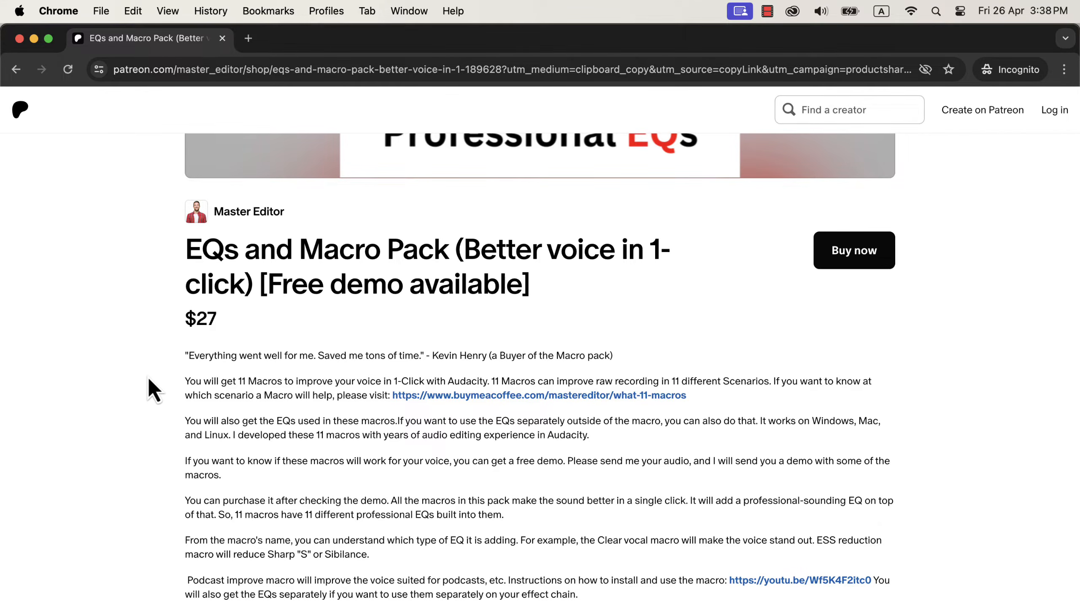
click(512, 397)
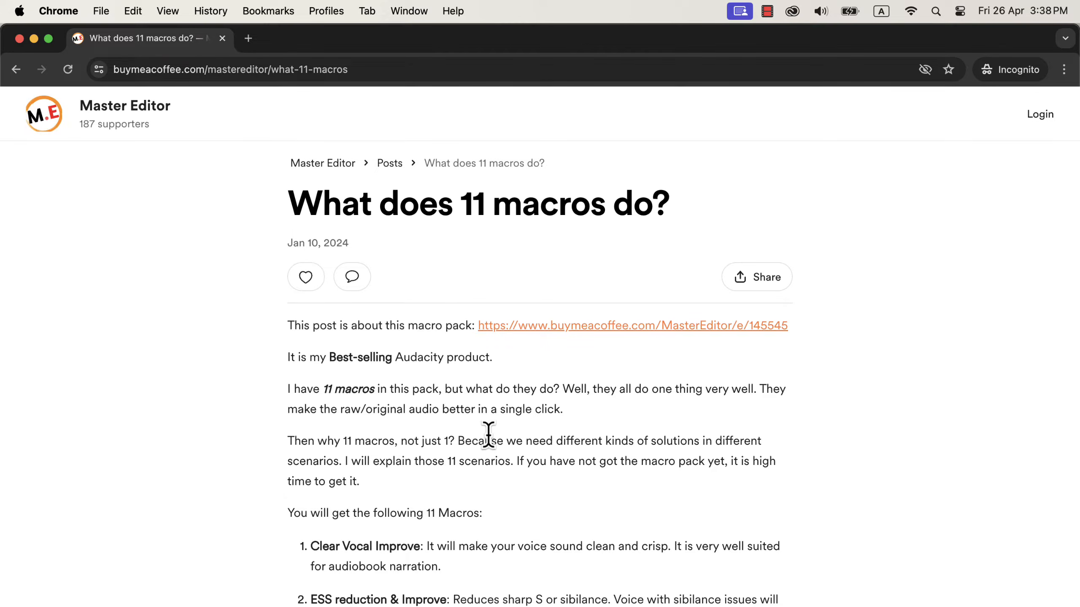
scroll(488, 435, down, 7)
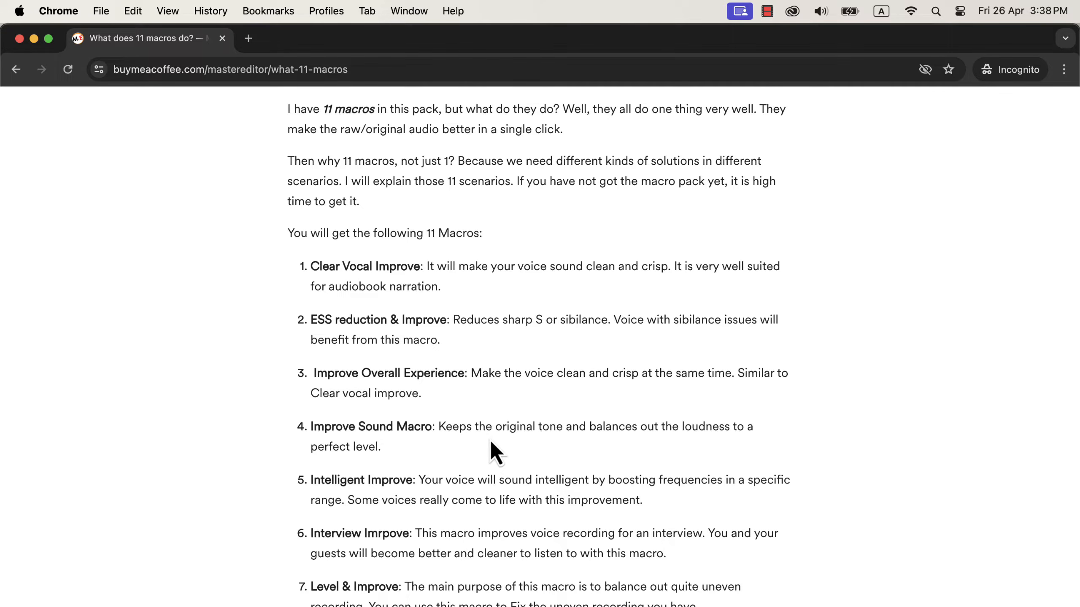
scroll(490, 442, down, 5)
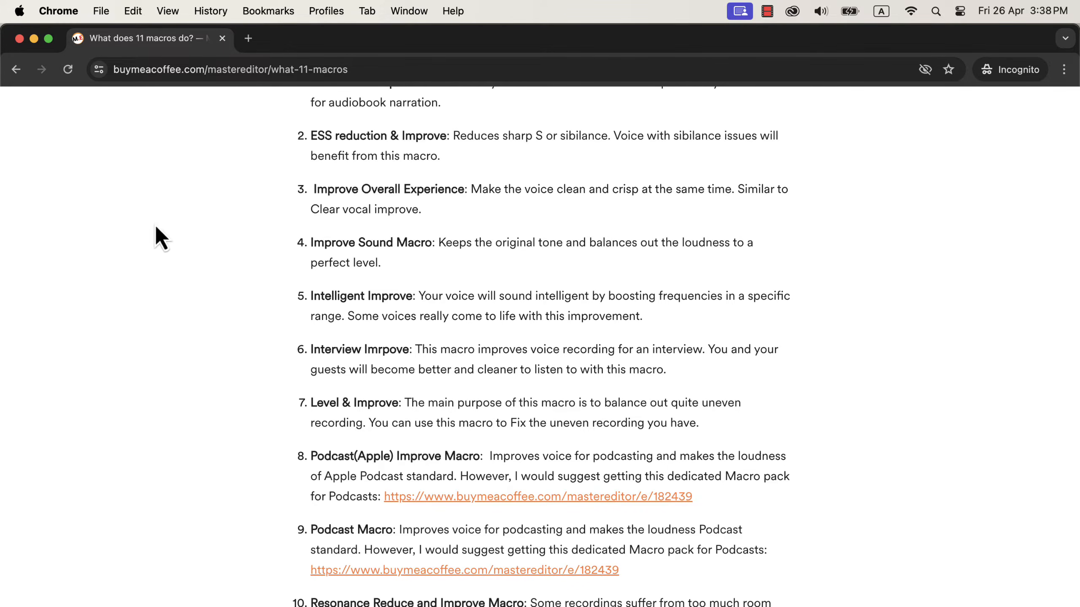
click(15, 70)
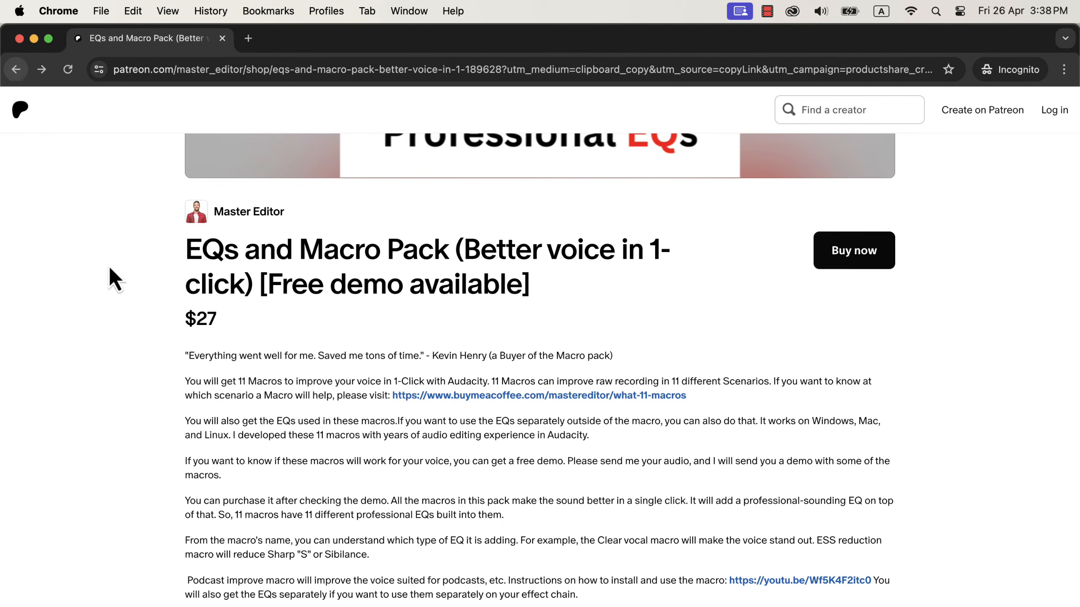
scroll(166, 400, down, 5)
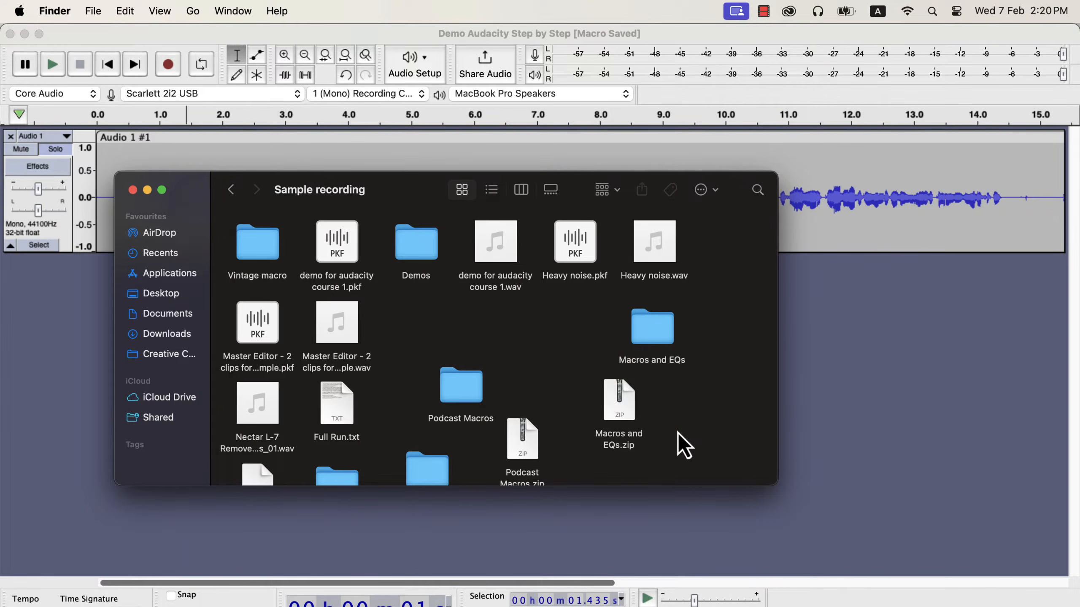
- In Finder, locate Macros and EQs.zip and browse the extracted Macros and EQs folder down to its Macros subfolder
drag(681, 417, 588, 467)
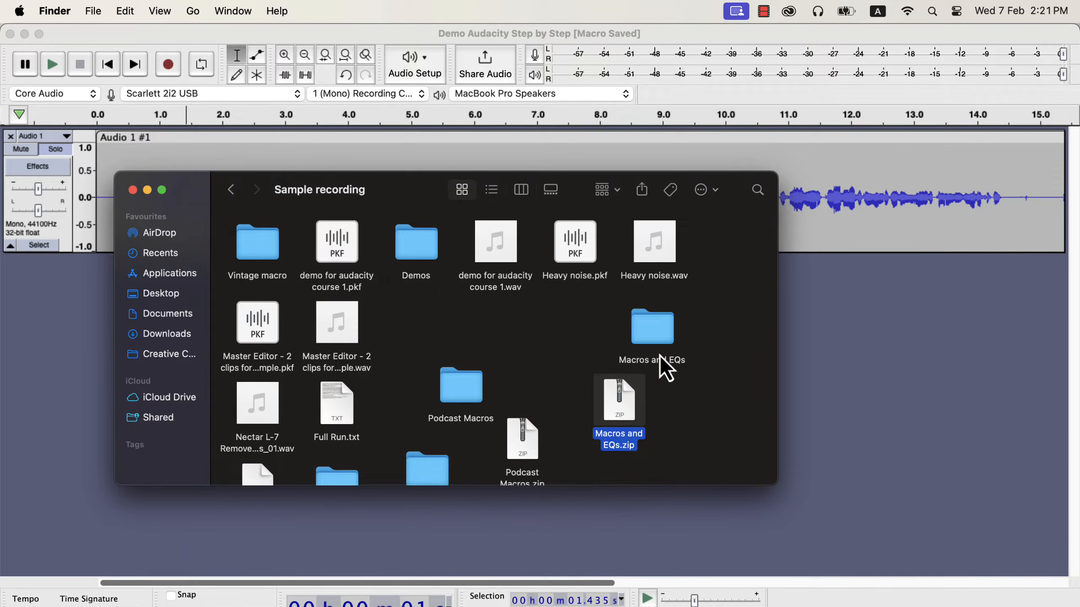
double_click(655, 336)
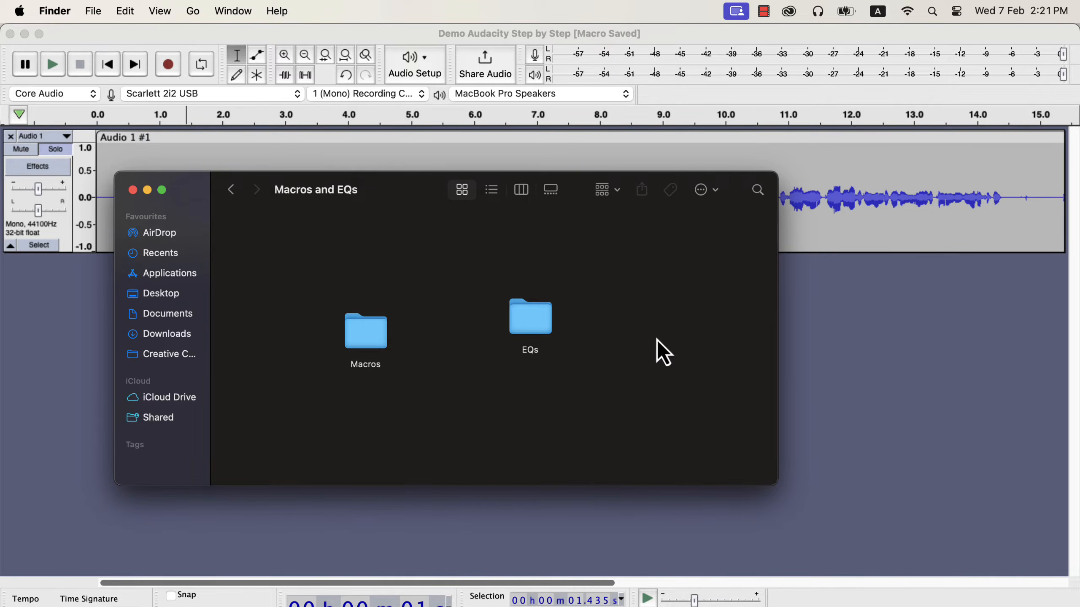
drag(624, 284, 500, 373)
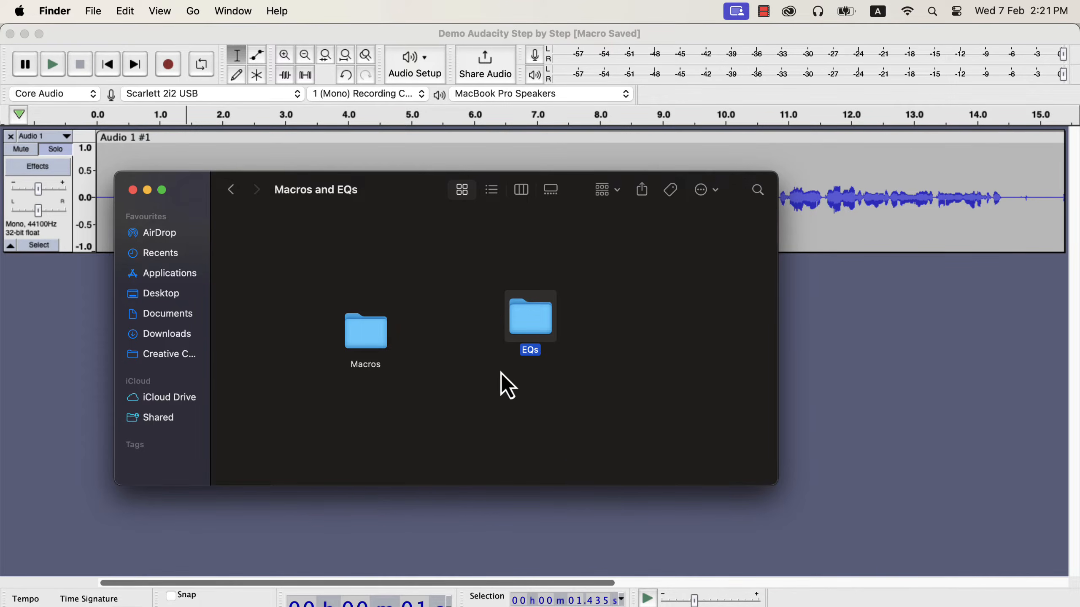
double_click(372, 332)
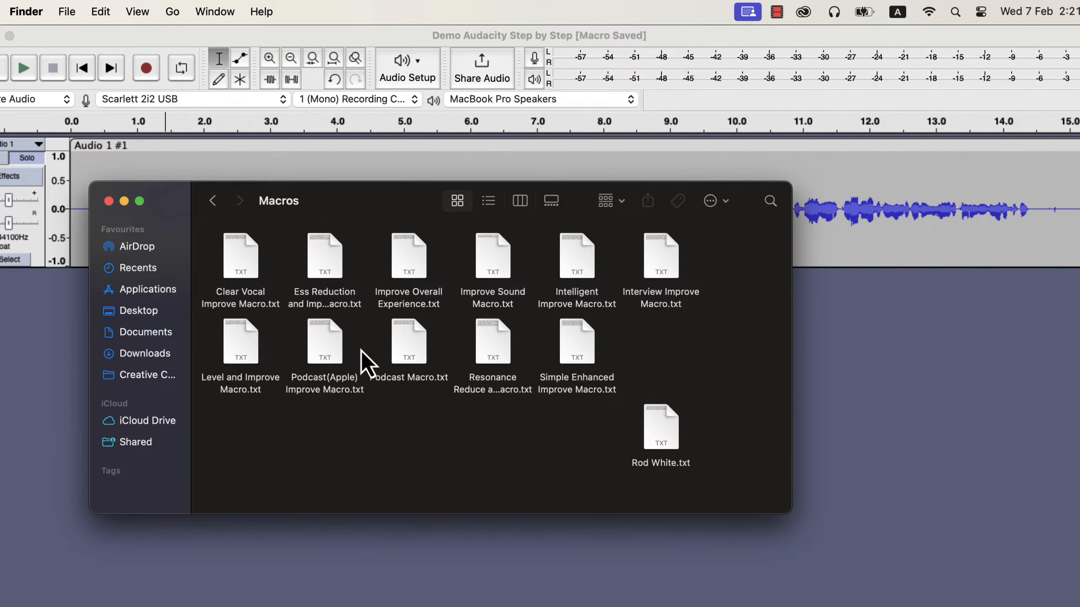
- Return to Audacity and try to import Clear Vocal Improve Macro.txt through the Macro Manager, declining to replace the existing macro
click(863, 324)
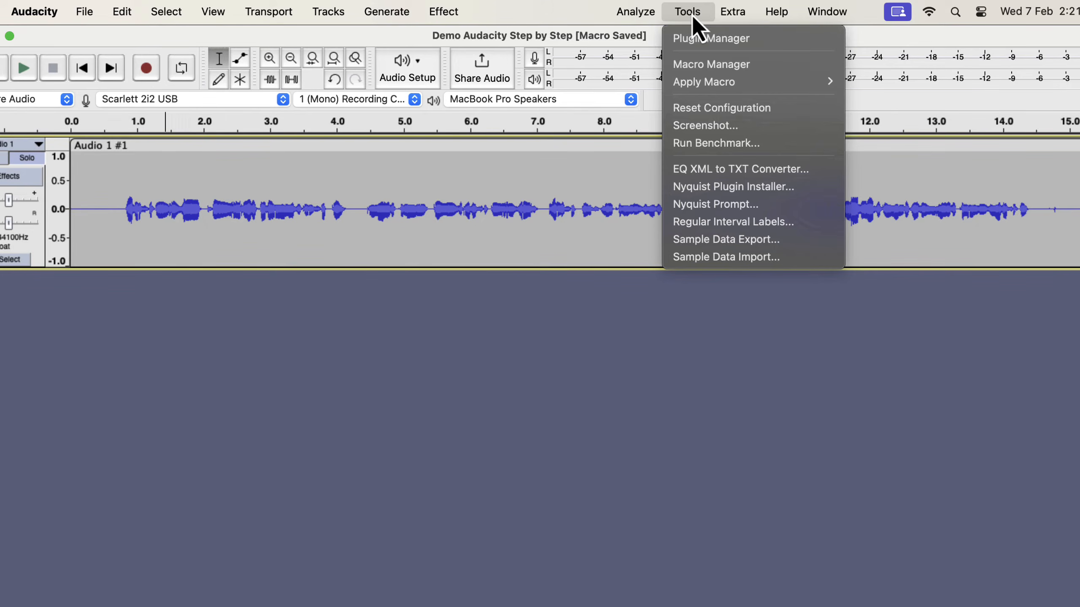
click(696, 62)
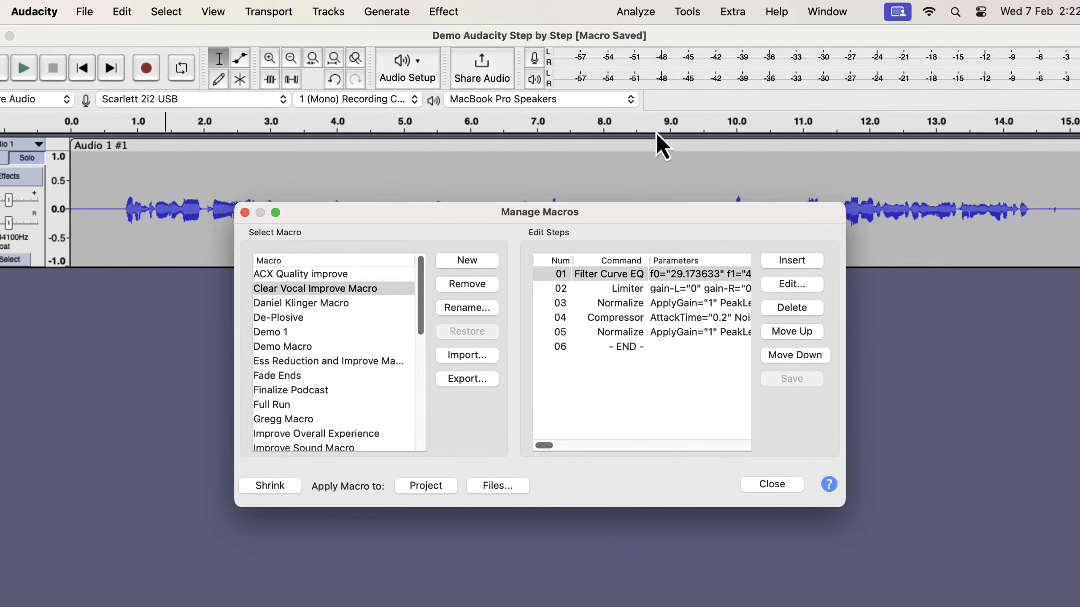
click(472, 357)
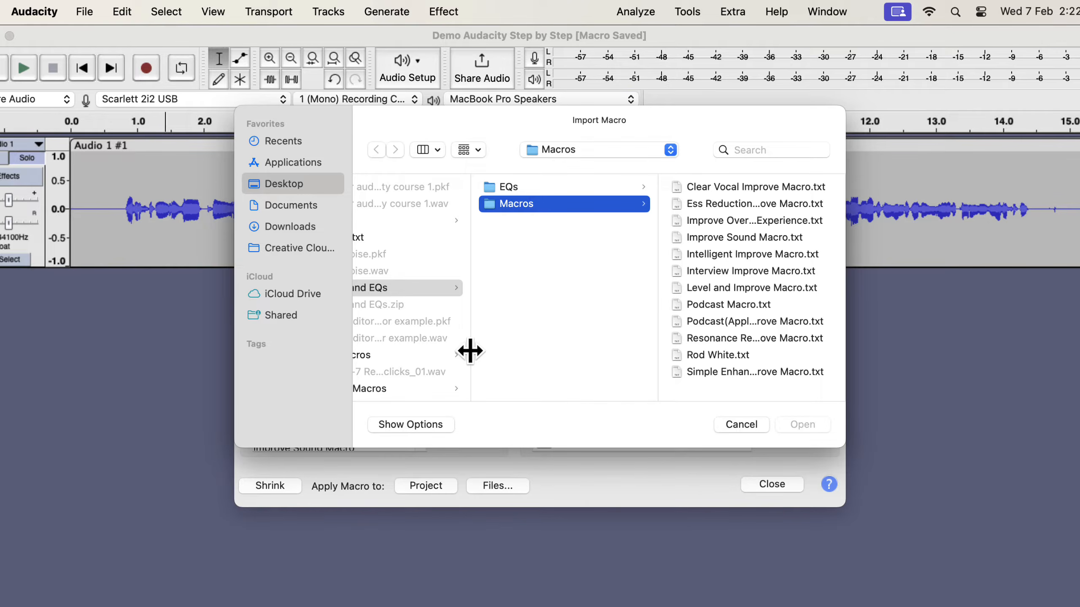
click(725, 186)
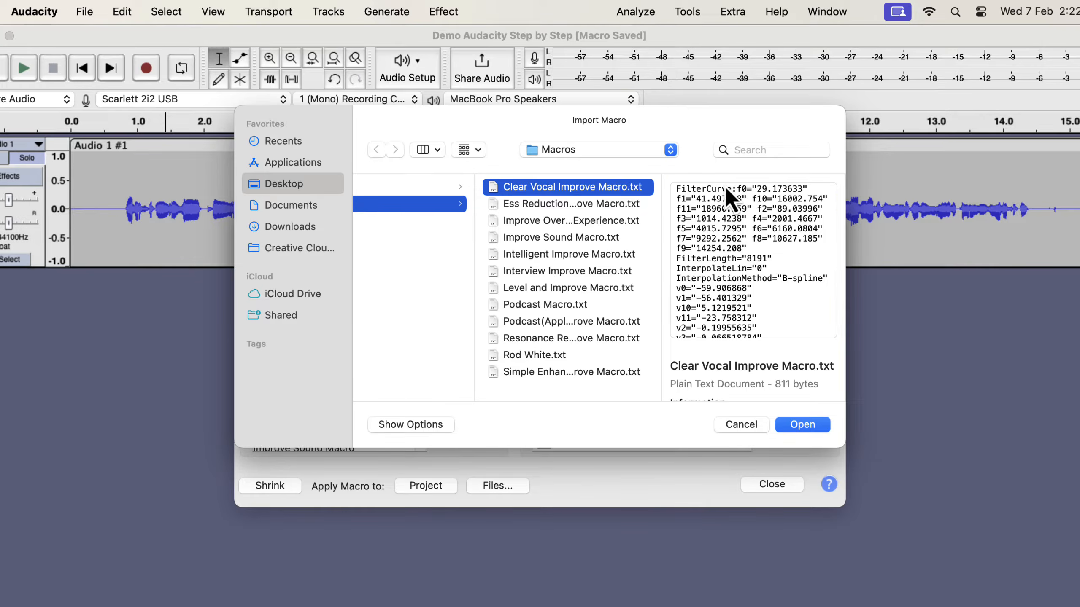
click(794, 426)
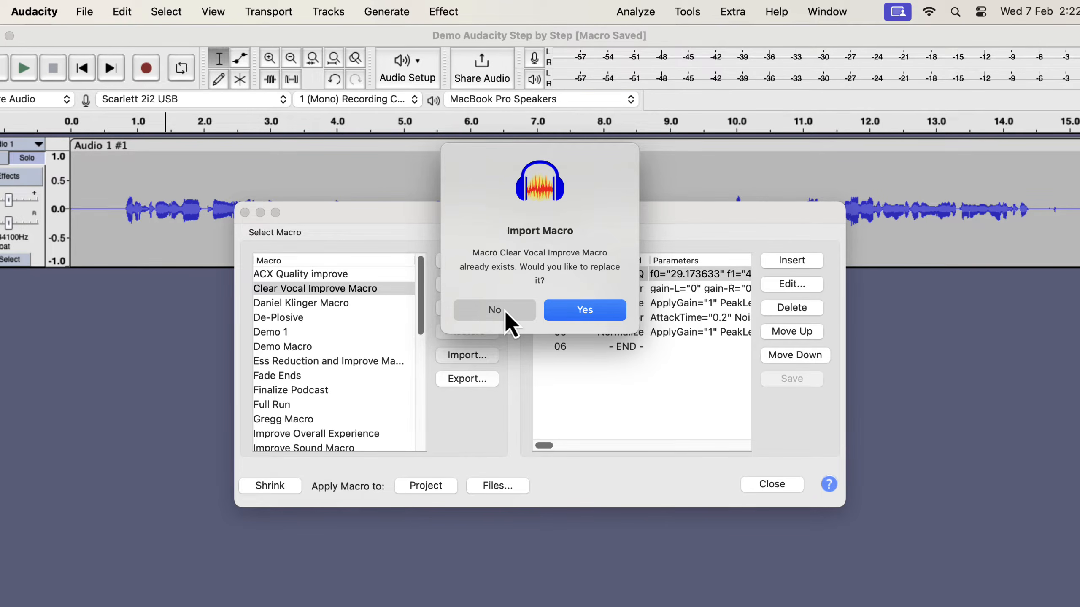
click(522, 313)
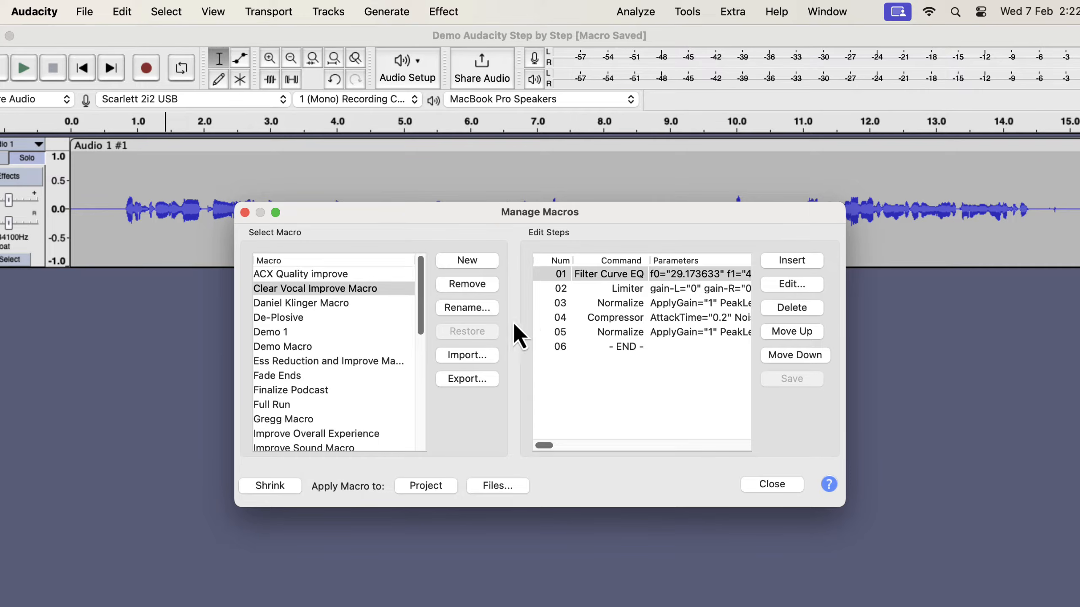
- Try to import Ess Reduction and Improve Macro.txt from the Macros folder, declining to replace the existing macro
click(474, 355)
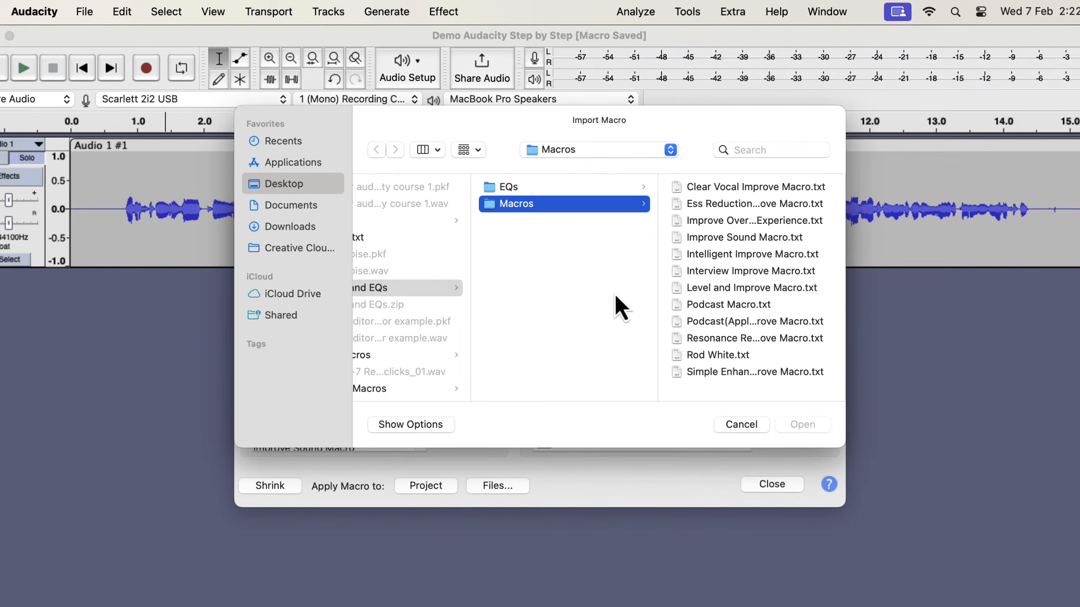
click(714, 206)
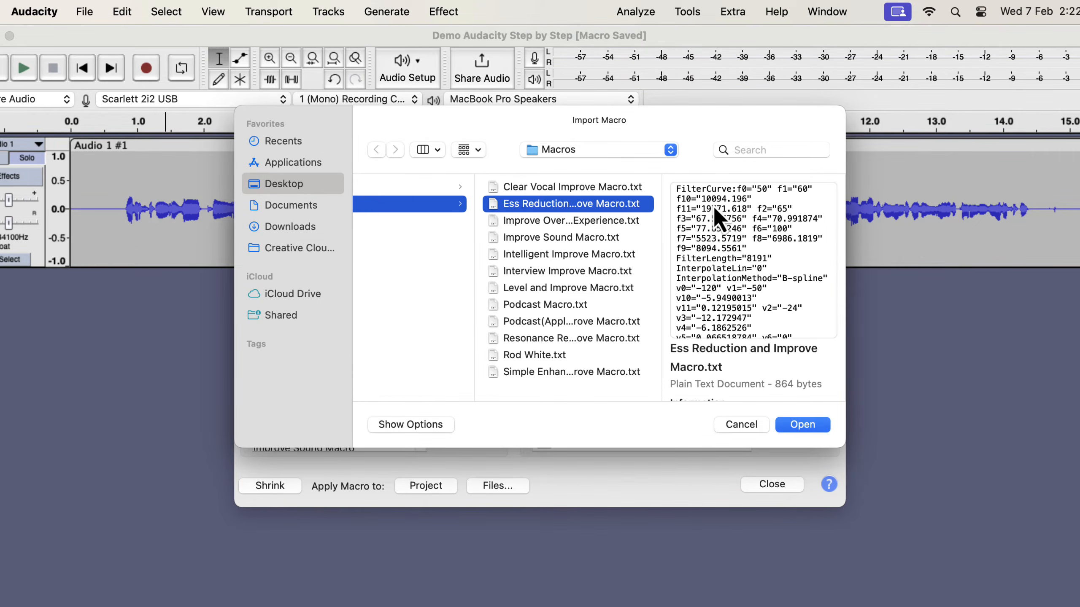
click(799, 425)
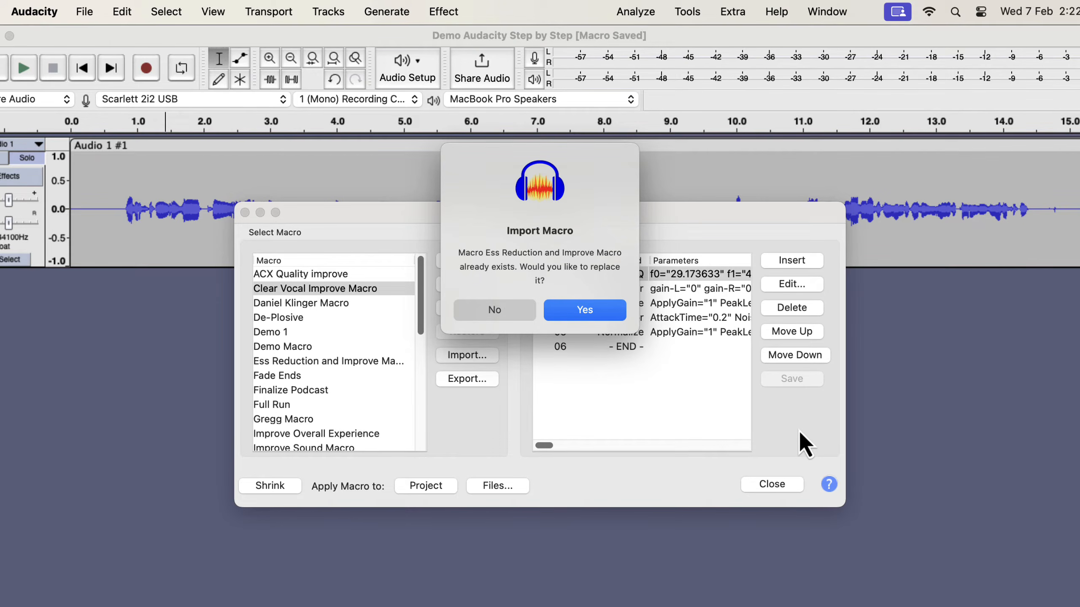
click(499, 308)
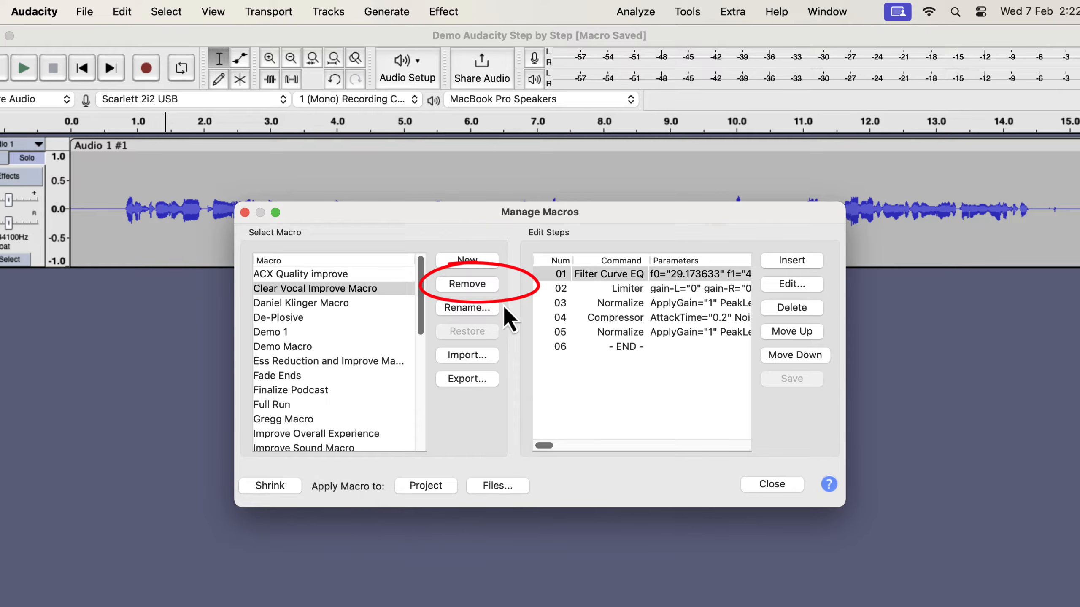
- Show the list of macros available to apply
click(688, 11)
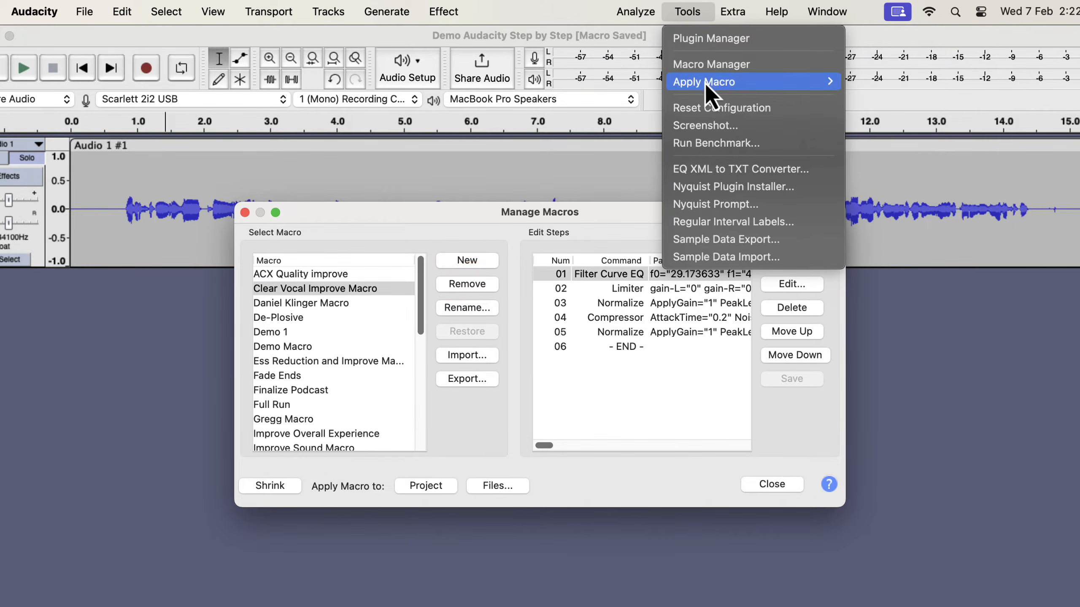
mouse_move(705, 83)
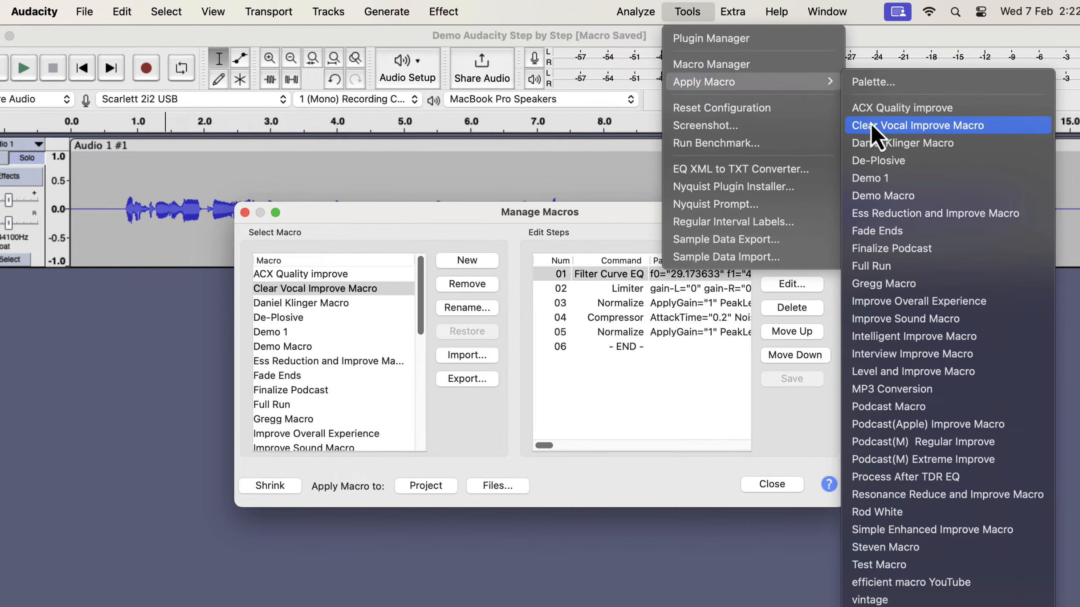
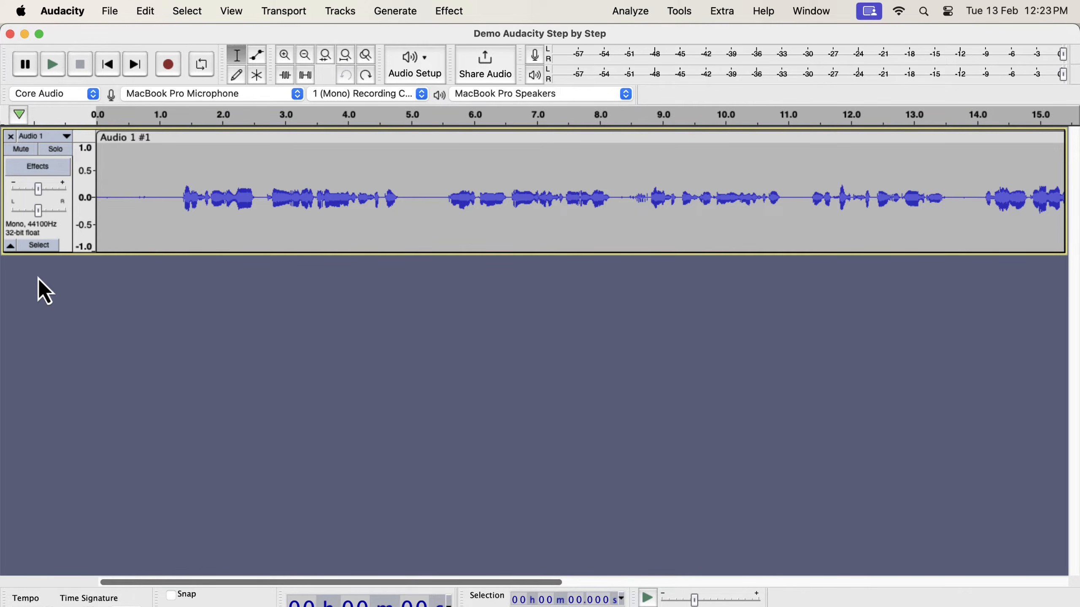
- Play the Audio 1 track from about 1.0 second to hear the unprocessed speech
click(161, 189)
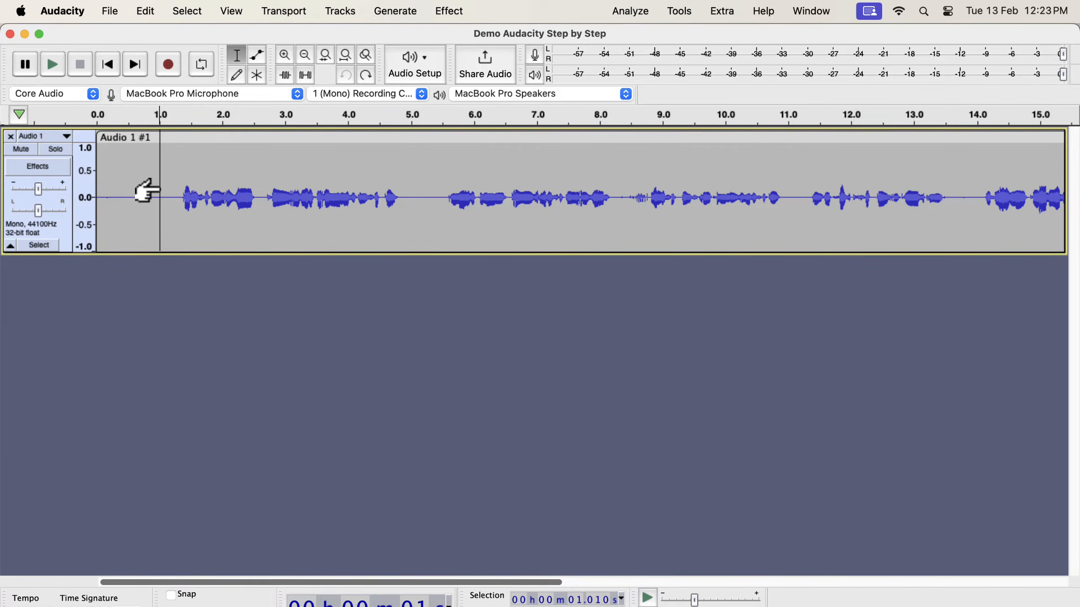
click(54, 72)
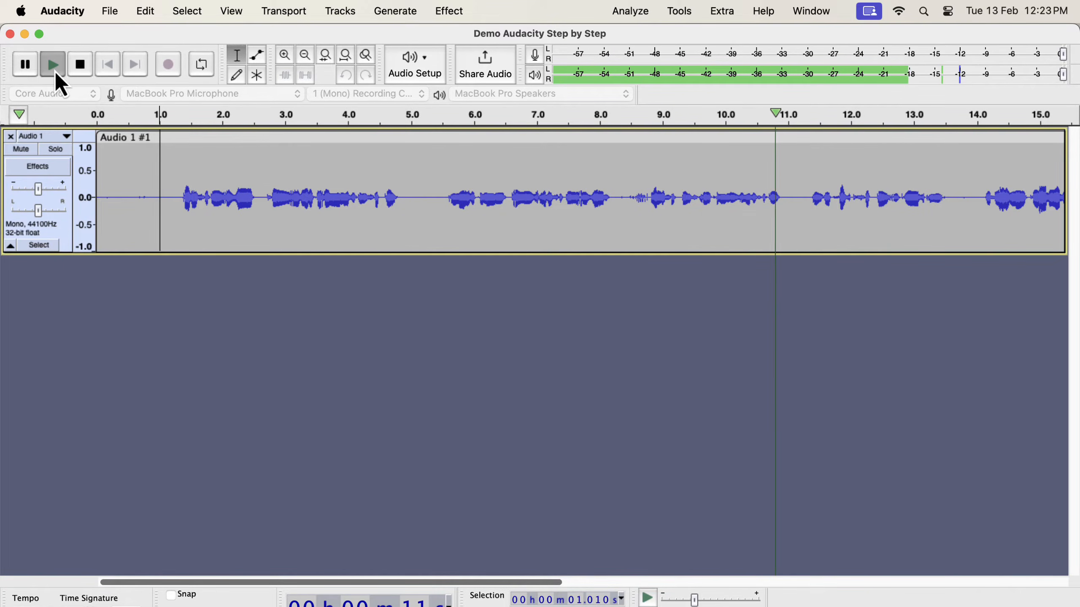
click(54, 68)
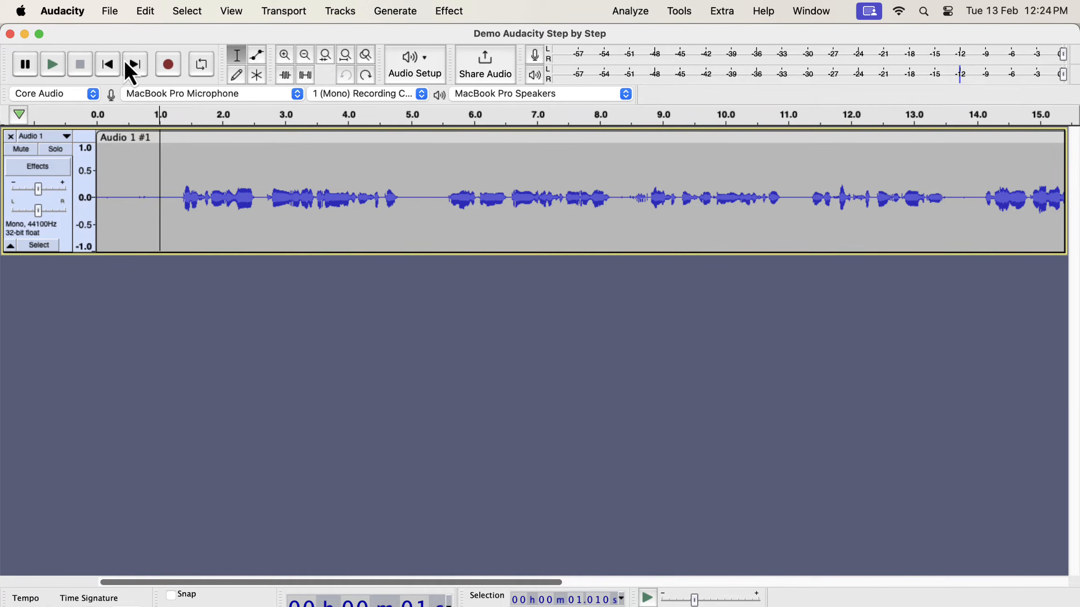
- Select the whole Audio 1 clip and normalize it with the factory Defaults, removing DC offset and setting peak amplitude to -1.0 dB
double_click(186, 187)
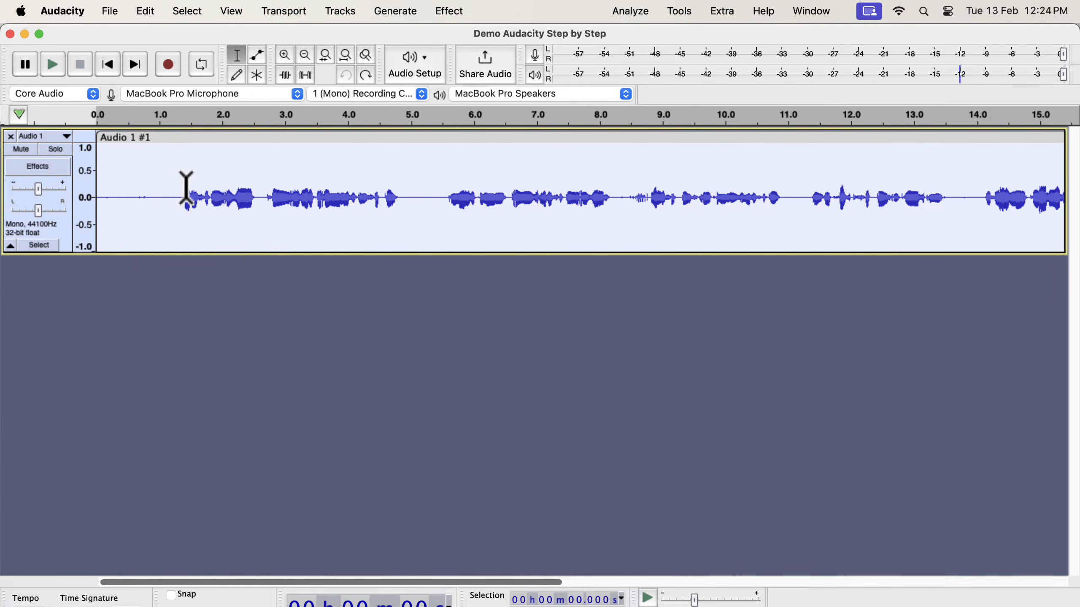
click(449, 12)
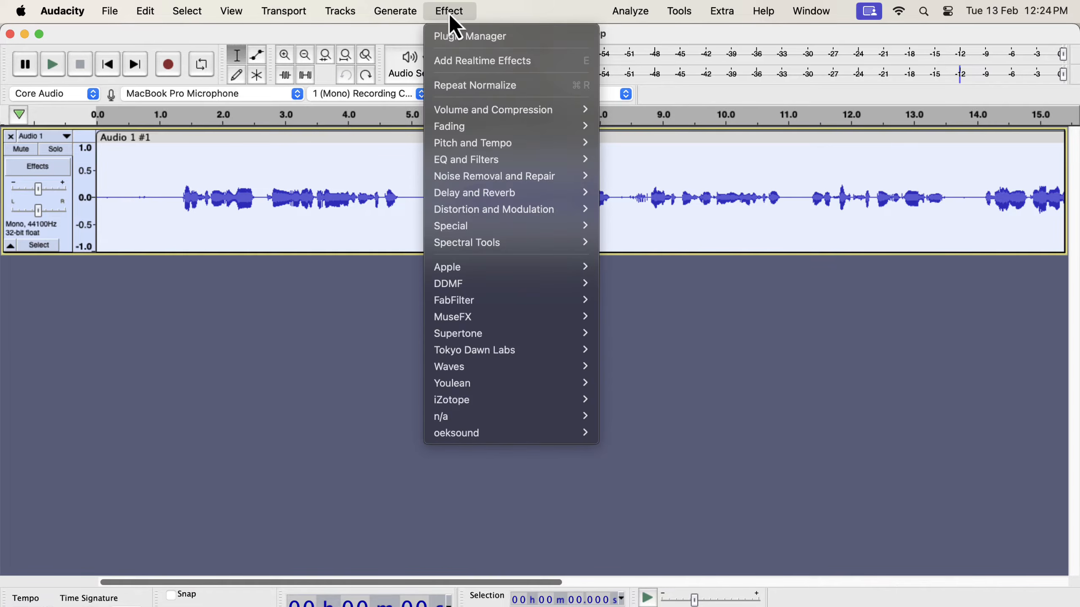
mouse_move(465, 112)
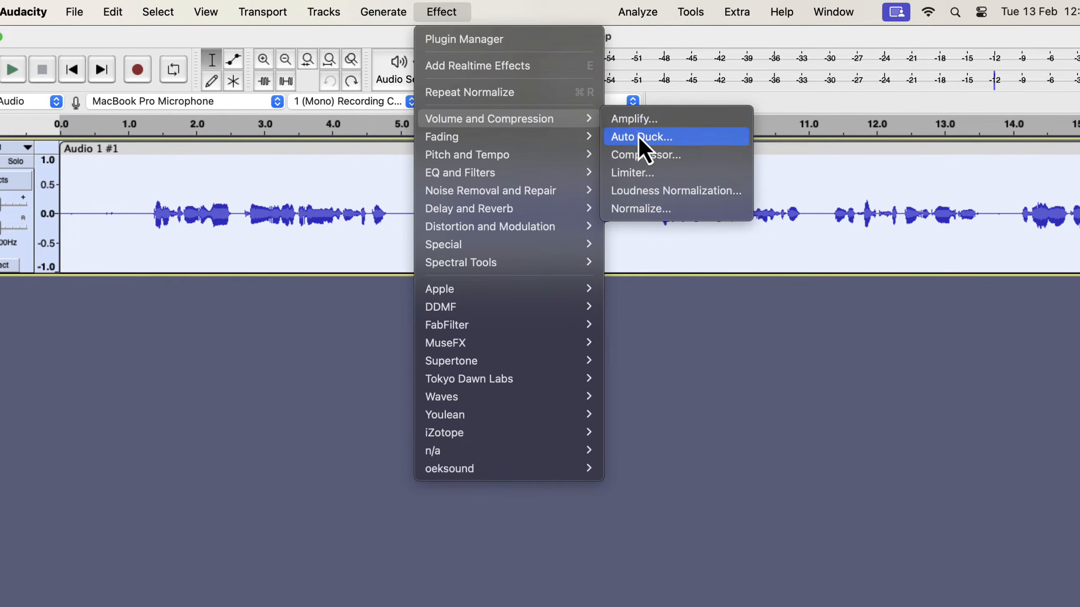
click(692, 210)
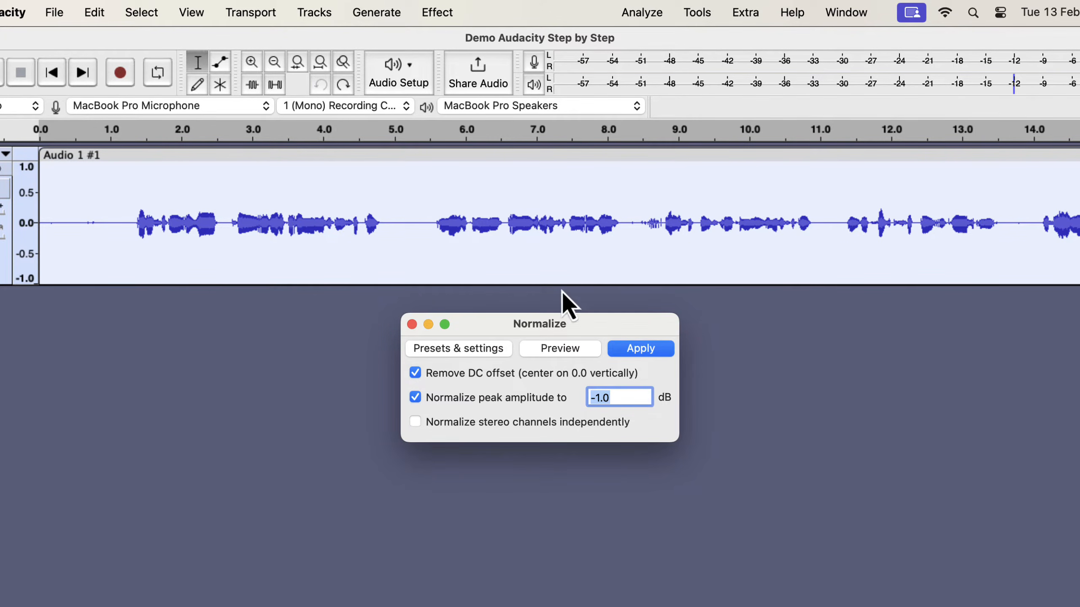
click(439, 355)
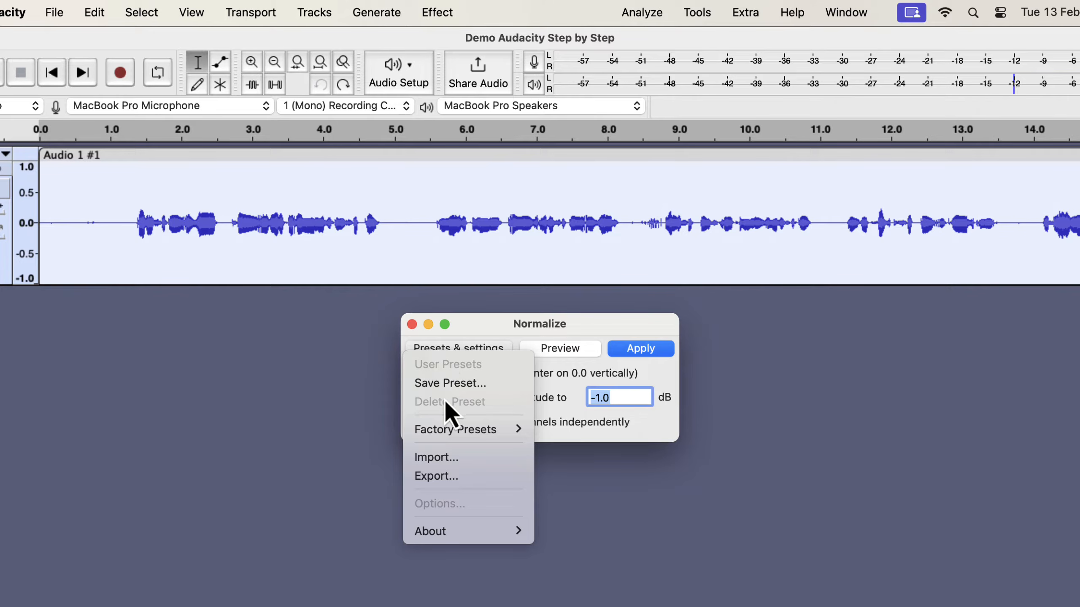
mouse_move(454, 429)
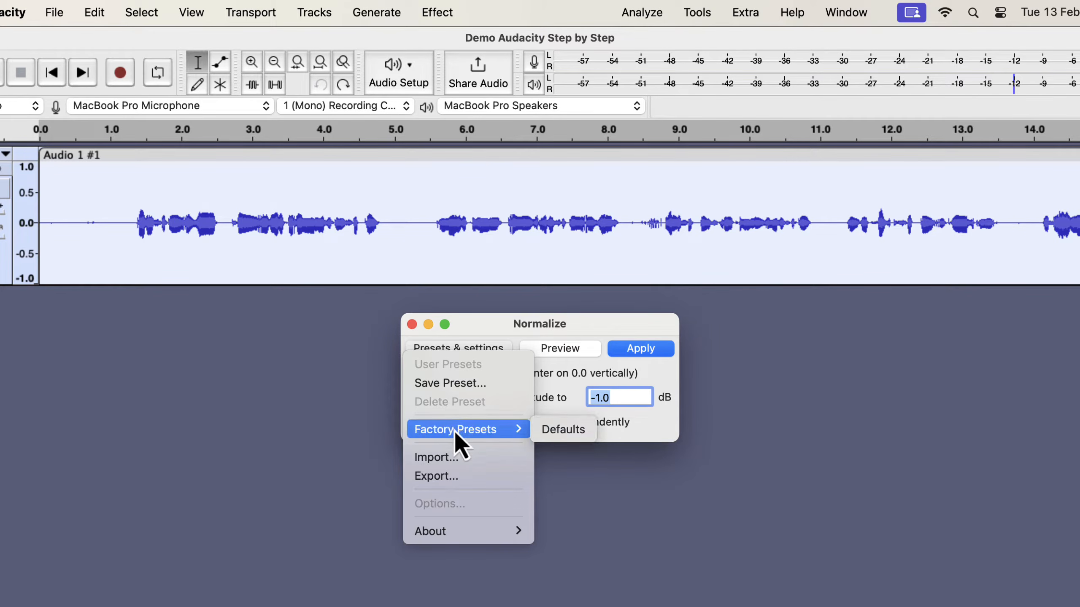
click(573, 428)
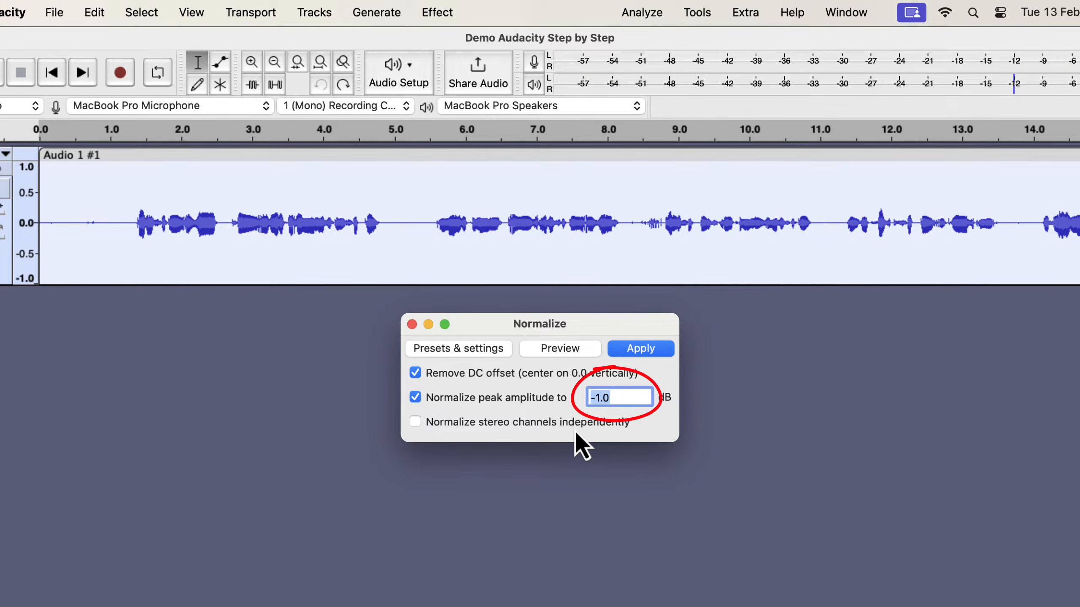
click(655, 348)
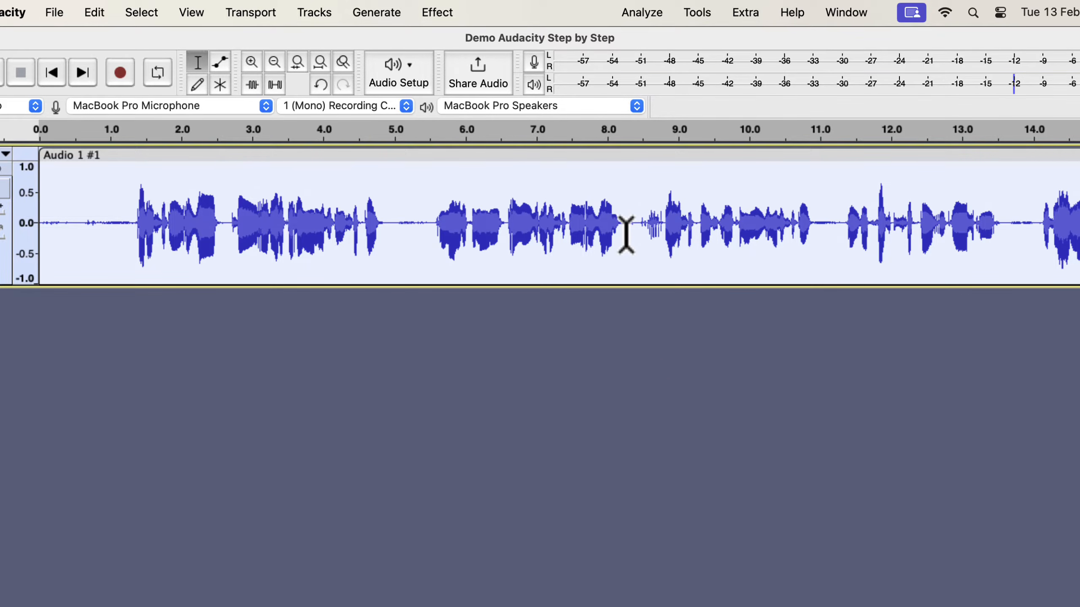
- Examine the normalized waveform along the track, marking the quiet gaps at about 0.8–1.3 s and 5.0–5.5 s
scroll(626, 234, right, 15)
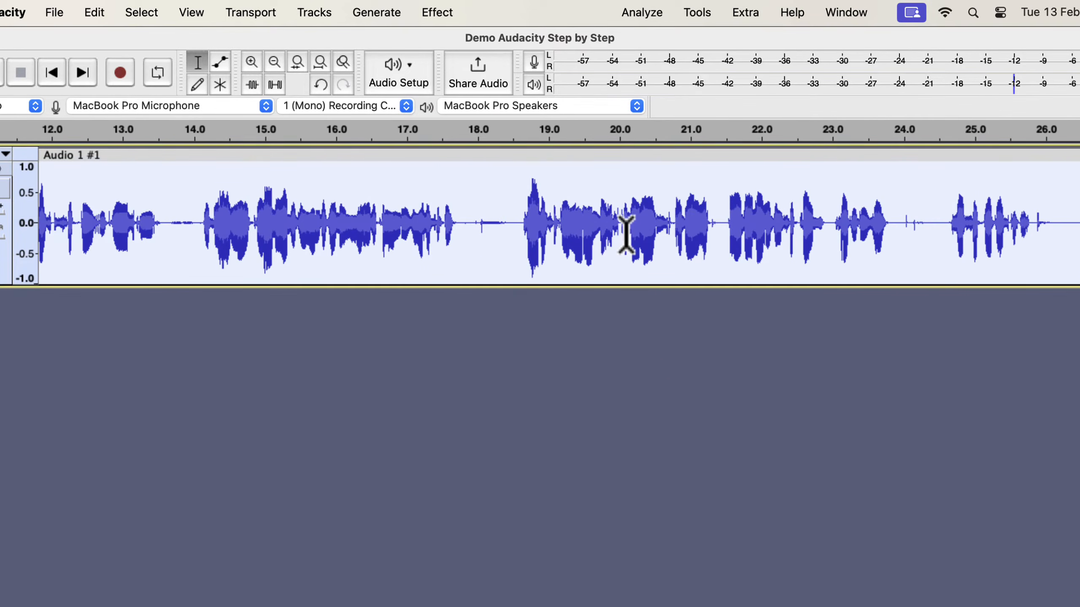
scroll(626, 234, right, 2)
scroll(626, 234, left, 17)
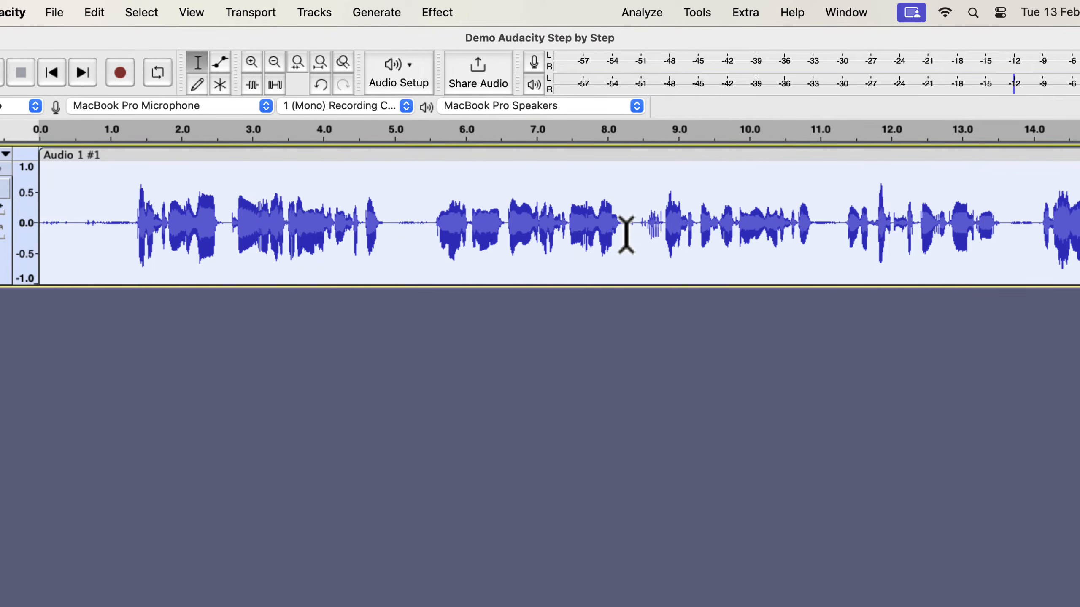
drag(98, 210, 129, 223)
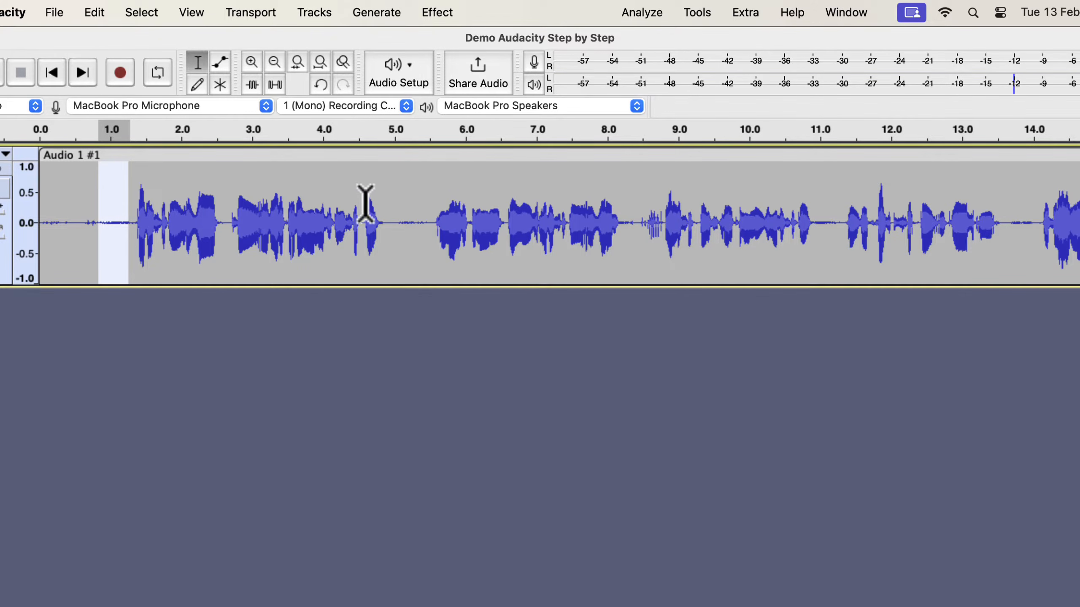
drag(395, 212, 427, 223)
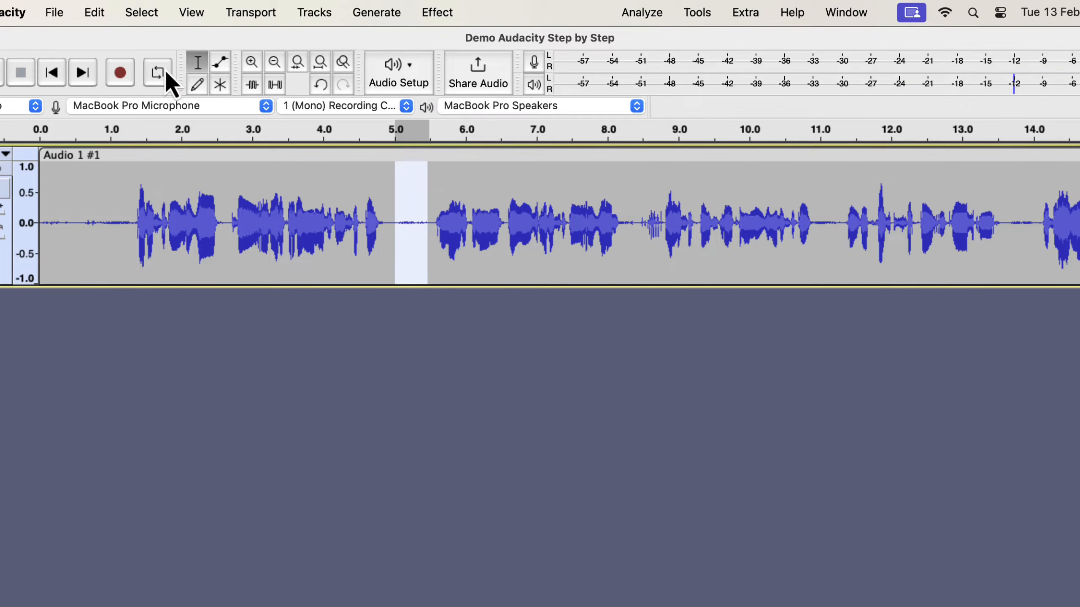
- Undo the Normalize effect on the Audio 1 clip
click(96, 14)
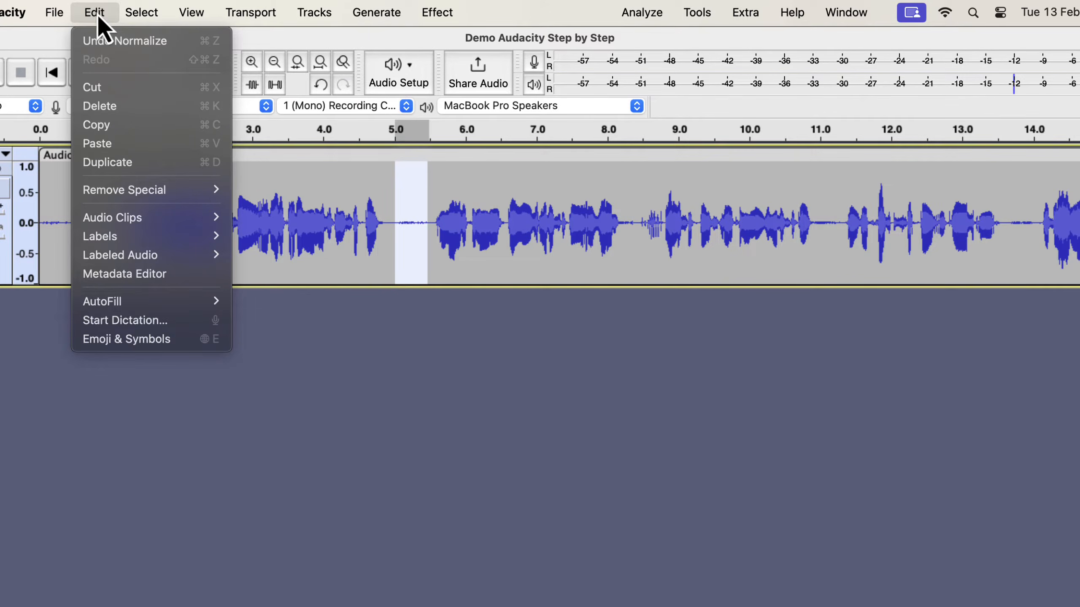
click(190, 43)
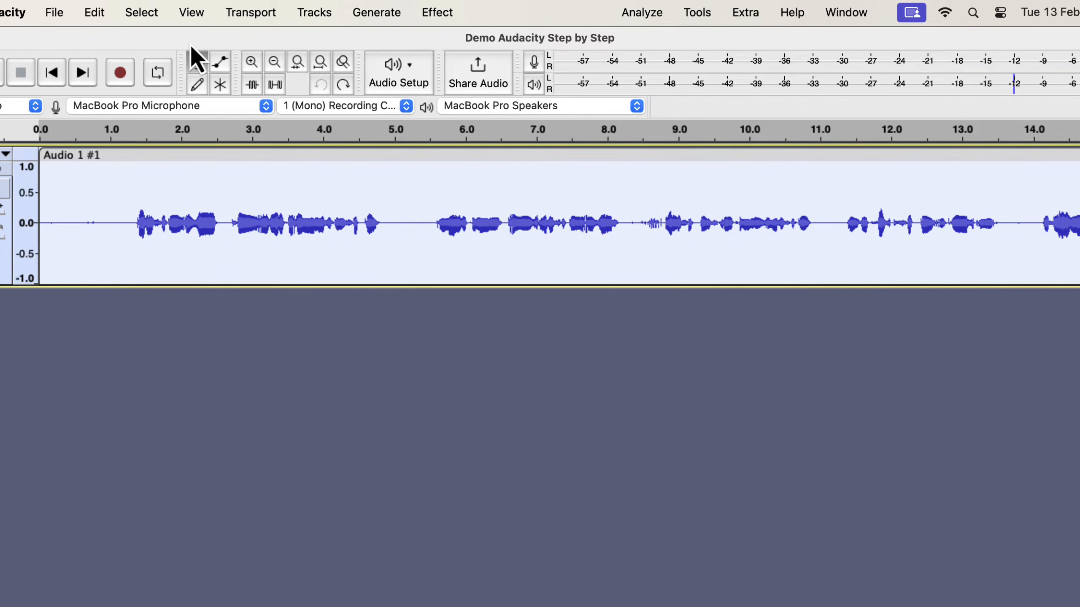
- Normalize the recording's peak amplitude to -3 dB with DC offset removal enabled
click(442, 13)
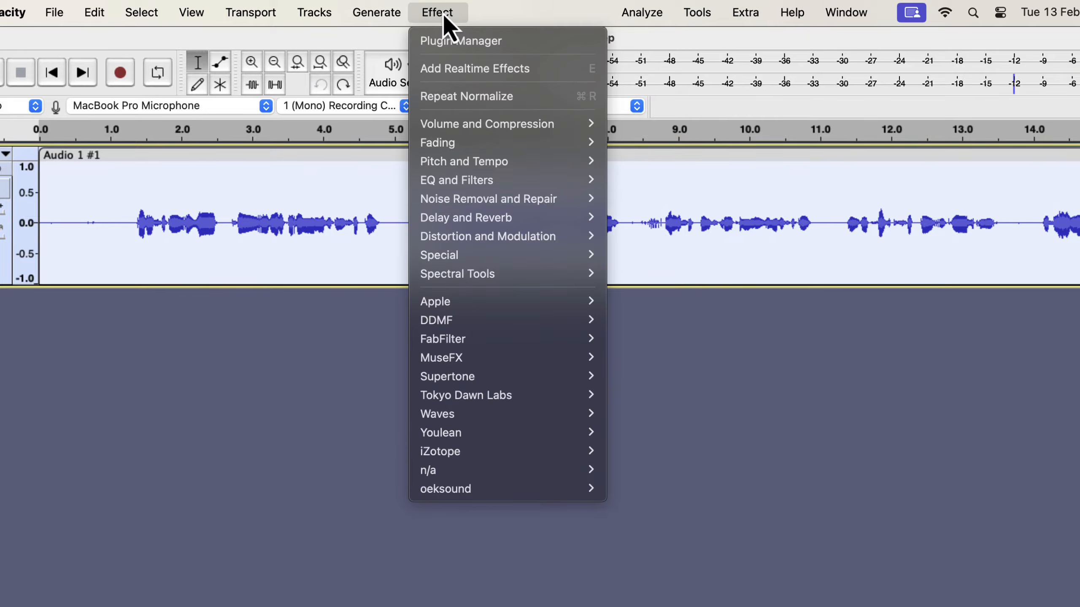
mouse_move(583, 128)
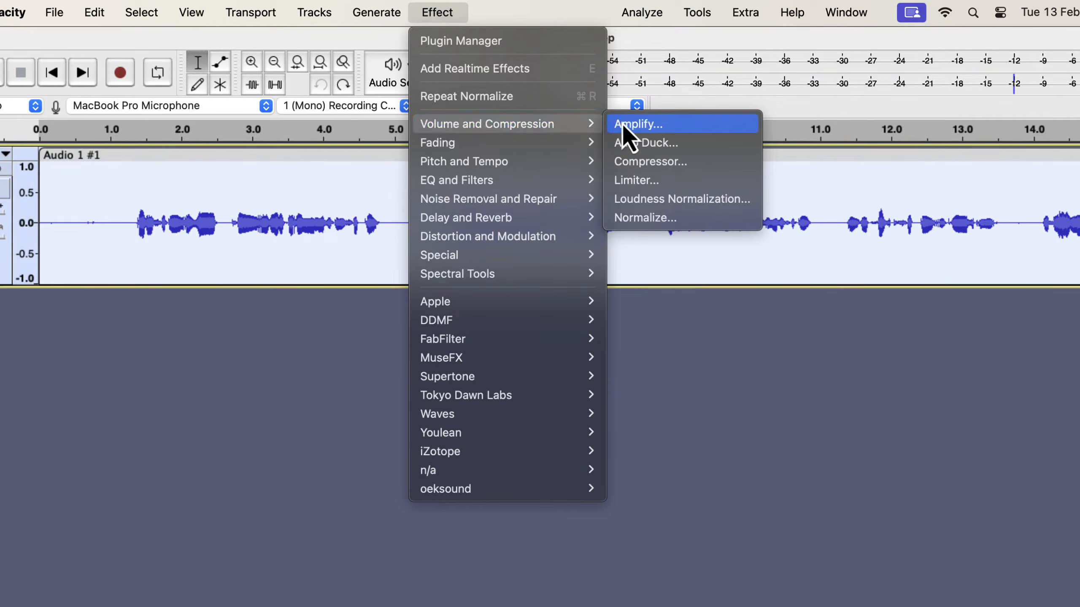
click(643, 225)
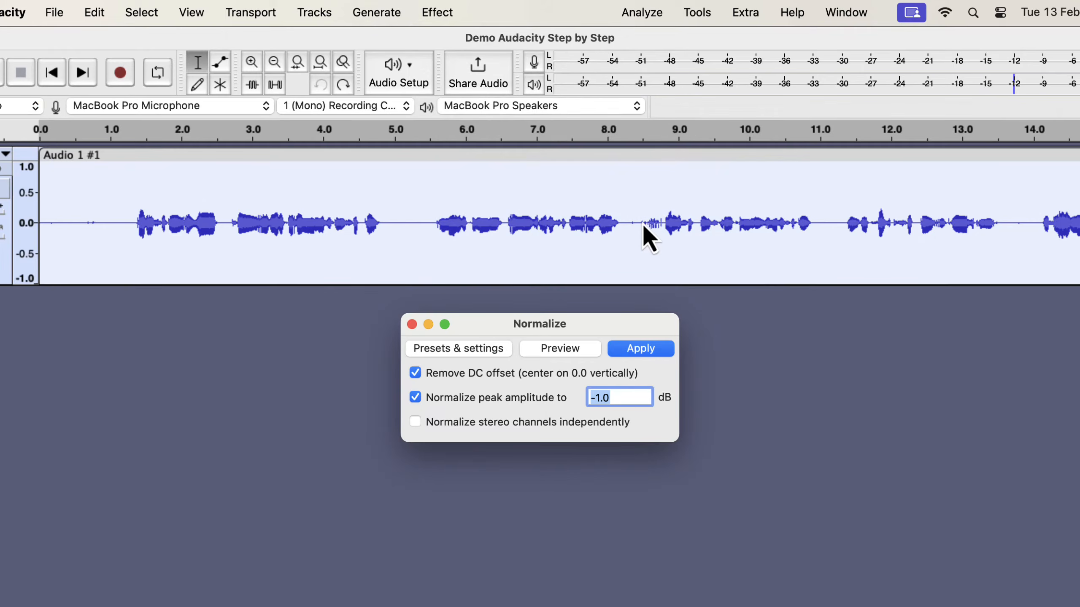
click(600, 398)
key(BackSpace)
key(Delete)
key(BackSpace)
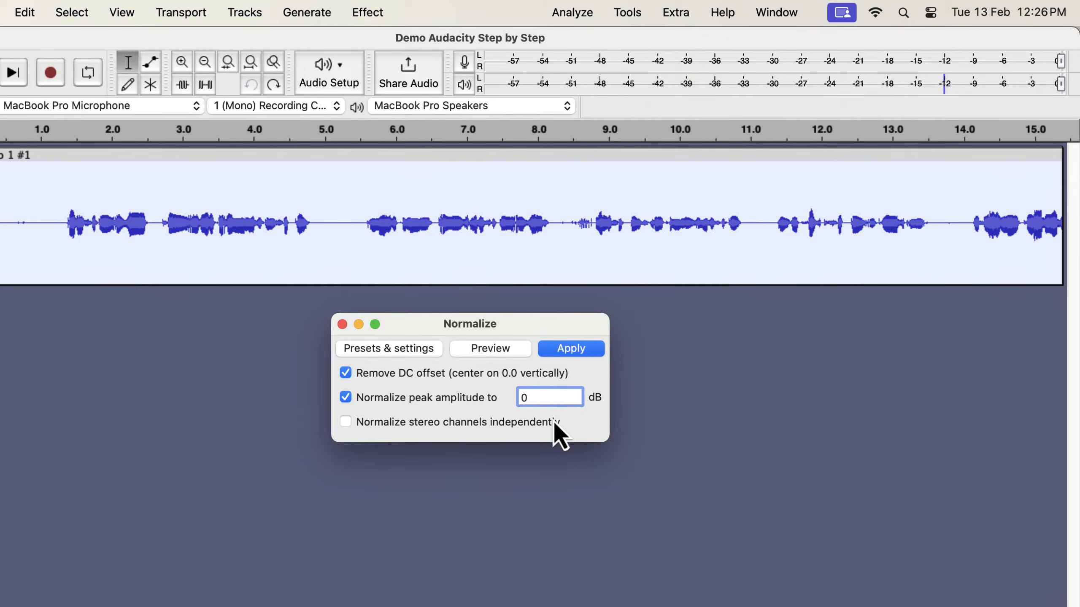
key(BackSpace)
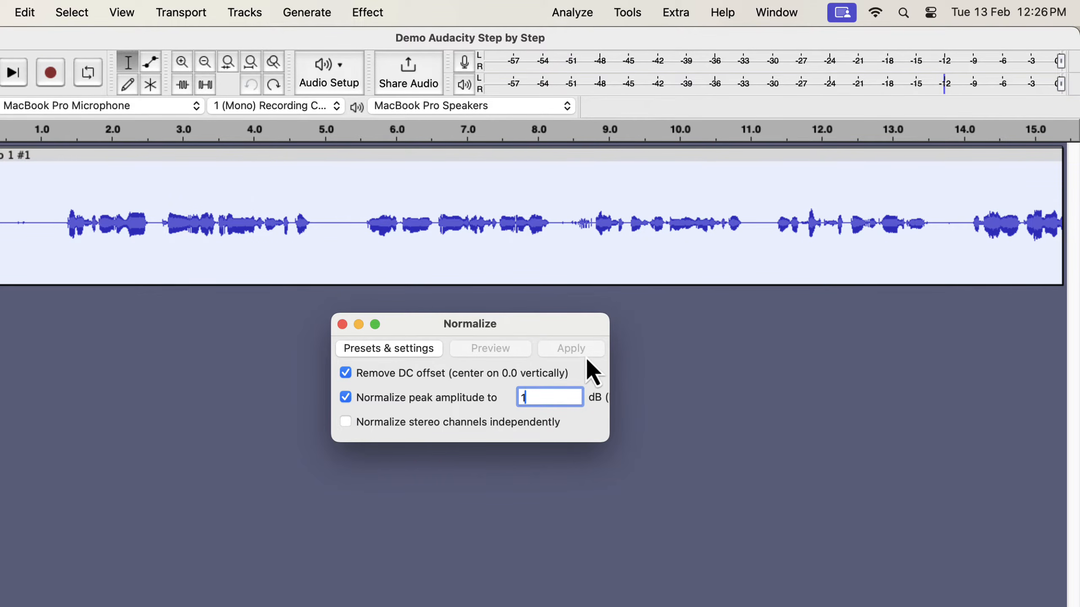
key(BackSpace)
text(0)
key(BackSpace)
text(-3)
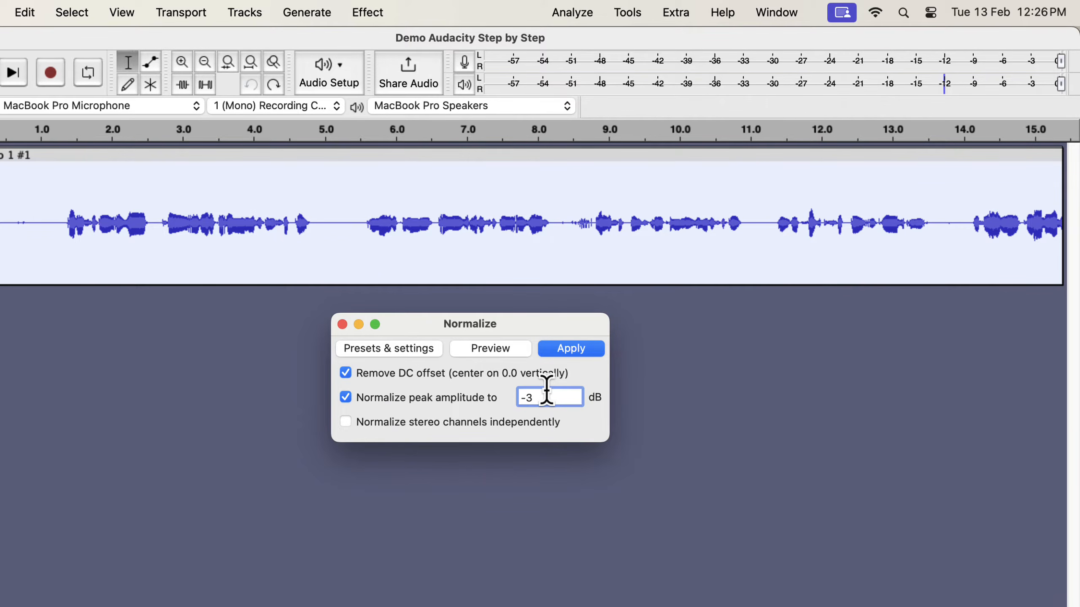
click(596, 355)
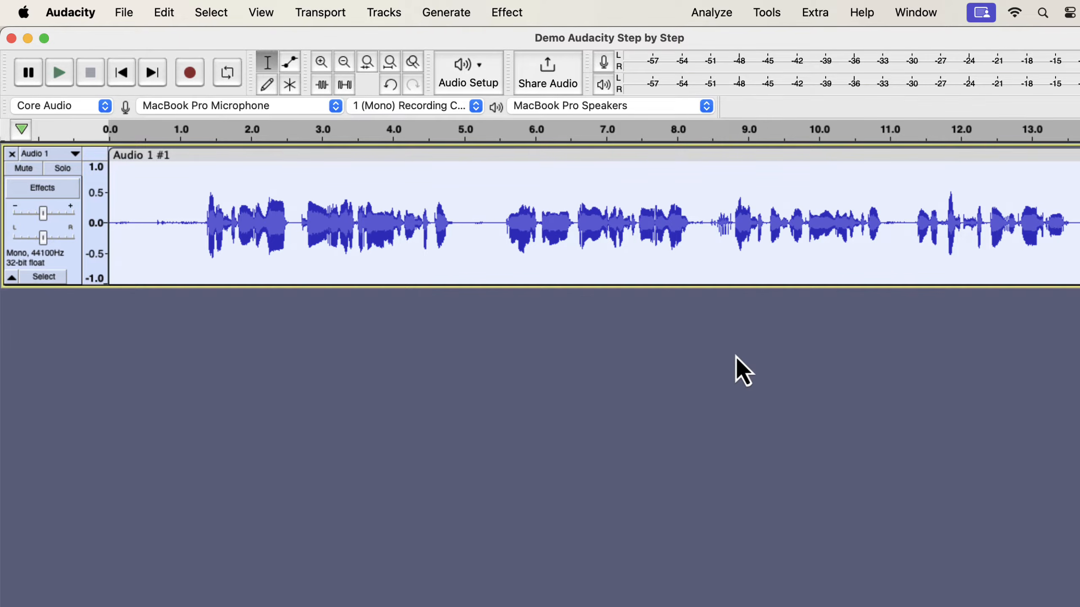
- Play back the normalized recording from about 0.9 seconds, stopping after listening to several phrases
click(170, 213)
key(space)
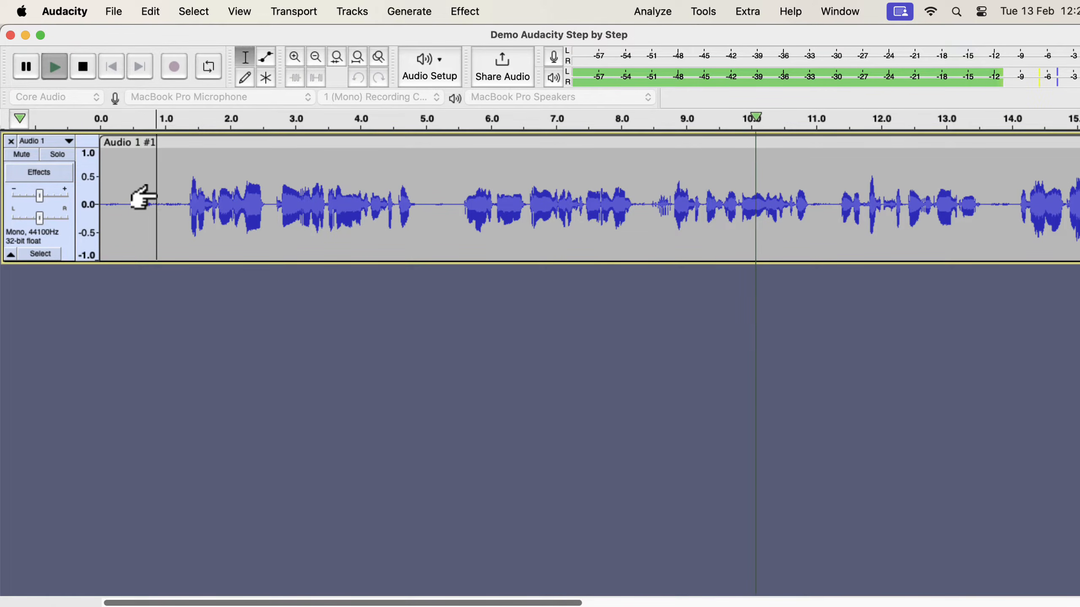
key(space)
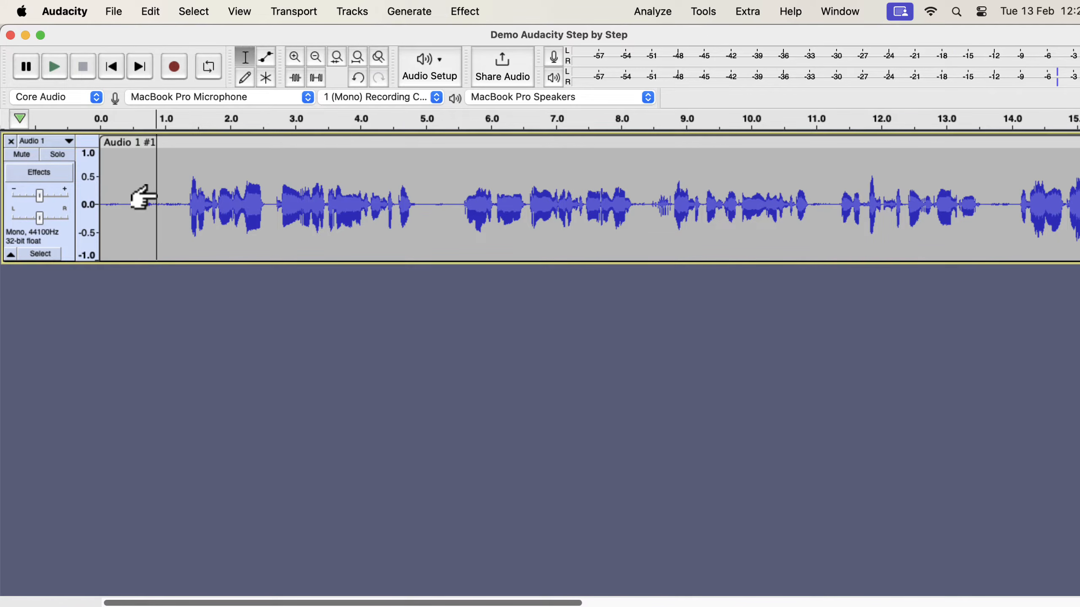
- Switch to the normalize test project and play the first spoken phrase, from about 1.1 to 3.2 seconds
key(super+Tab)
key(super+Tab)
key(super+Tab)
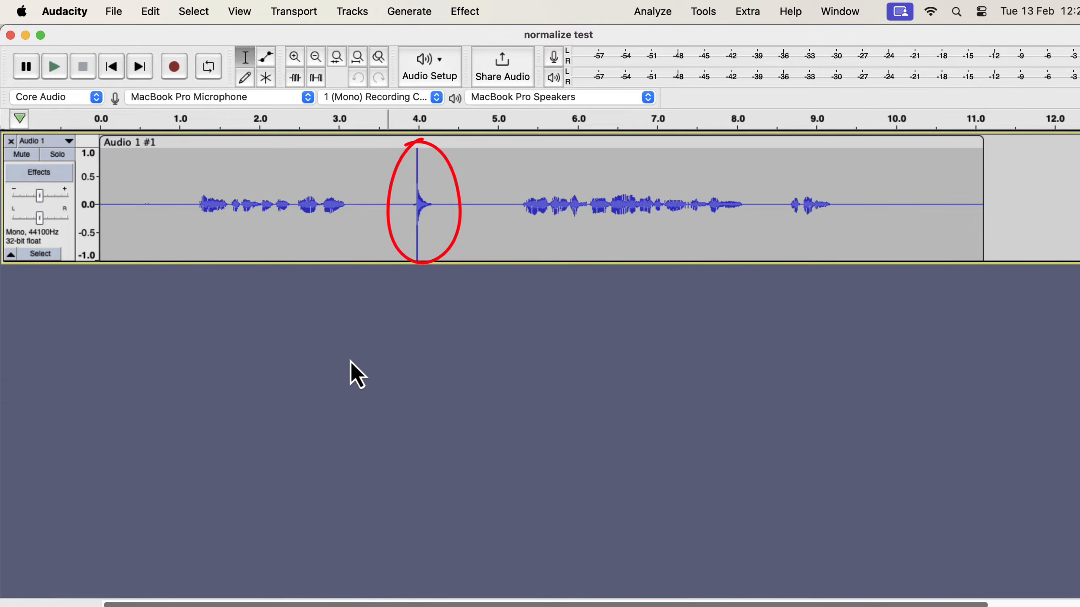
mouse_move(196, 188)
mouse_down()
mouse_move(356, 198)
mouse_move(441, 182)
mouse_up()
drag(189, 205, 353, 209)
key(space)
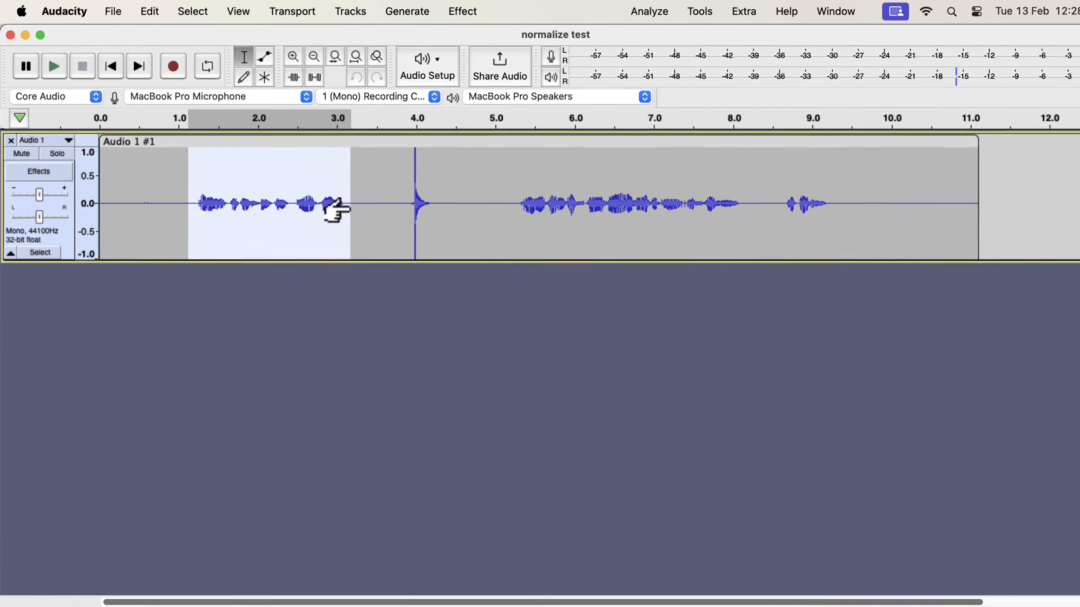
- Select the loud spike near 4 seconds and play it to compare its level with the speech
drag(398, 187, 421, 179)
key(space)
key(space)
key(space)
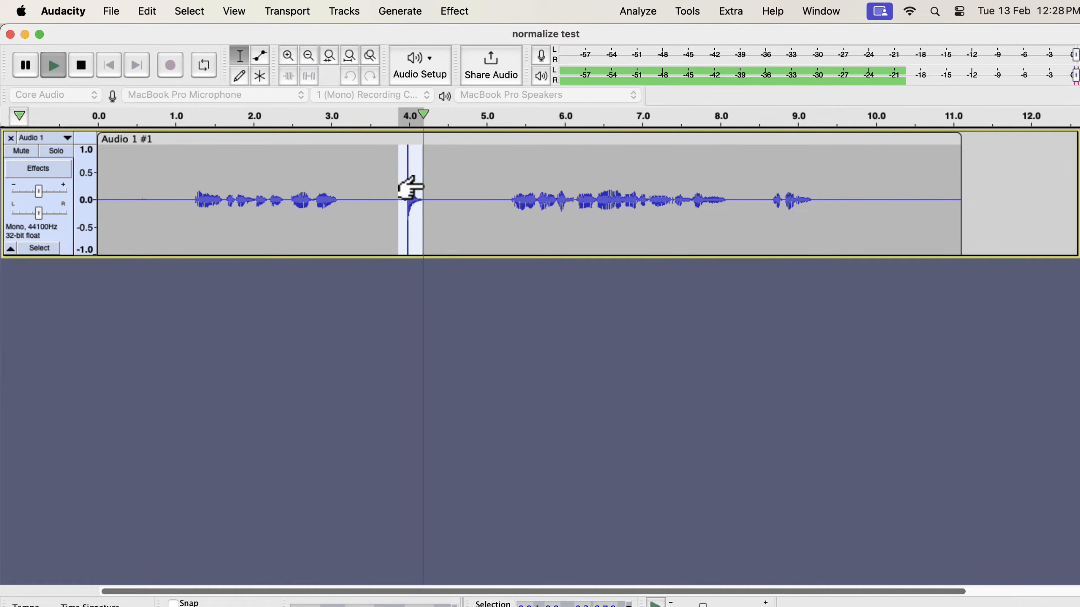
key(space)
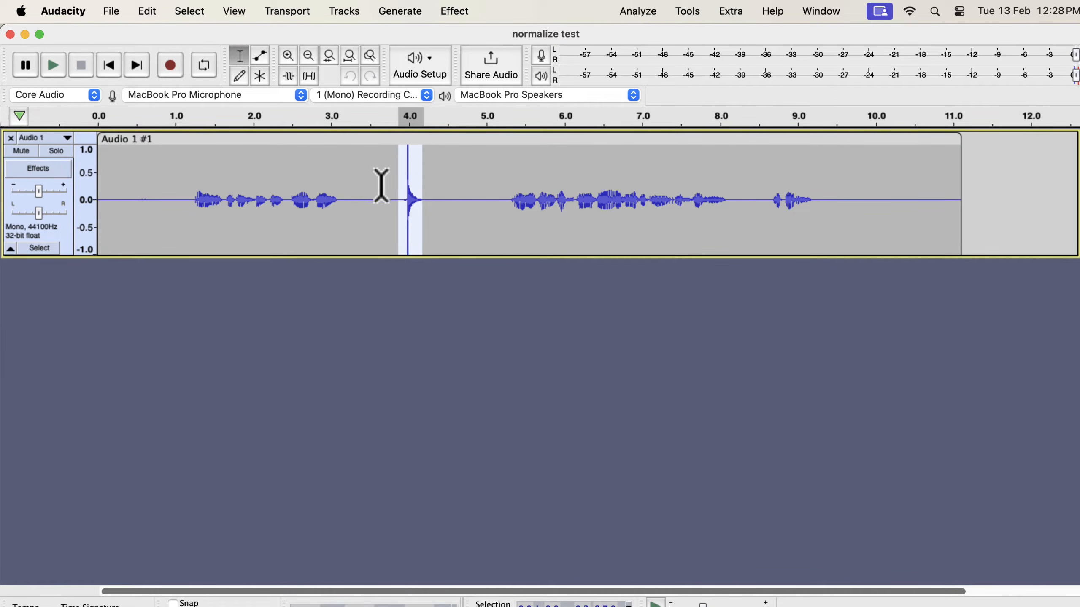
- Normalize the entire test track to a peak amplitude of -3.0 dB with DC offset removal enabled
key(super+a)
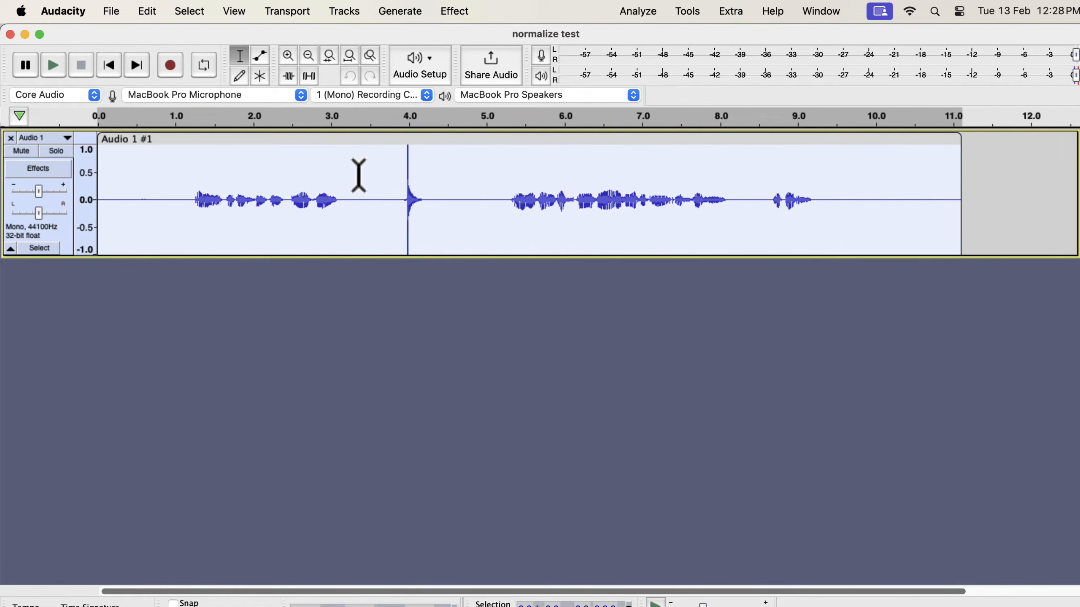
click(462, 16)
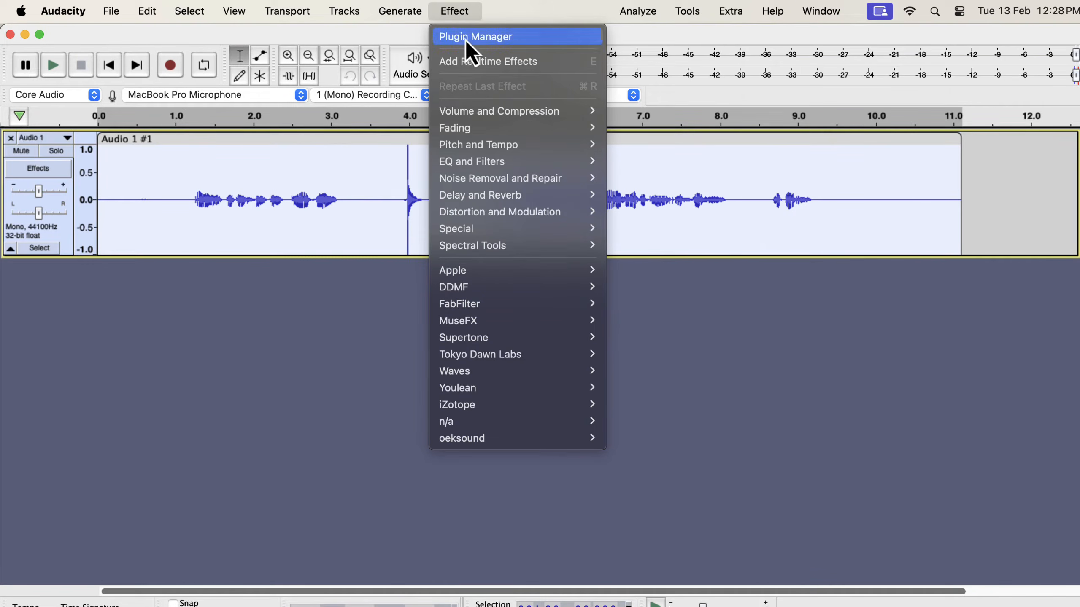
mouse_move(529, 110)
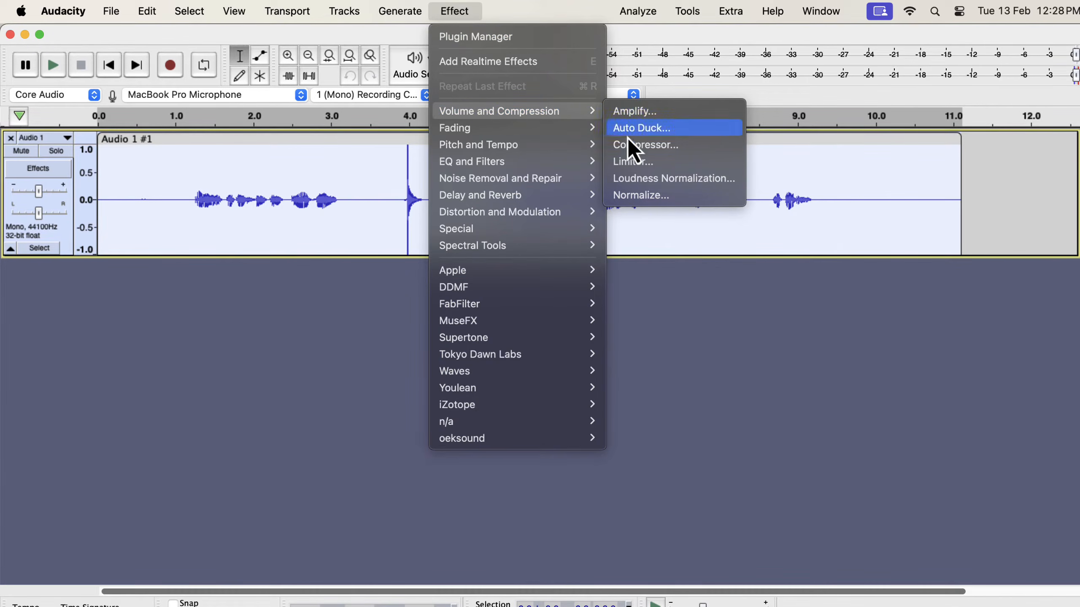
click(633, 196)
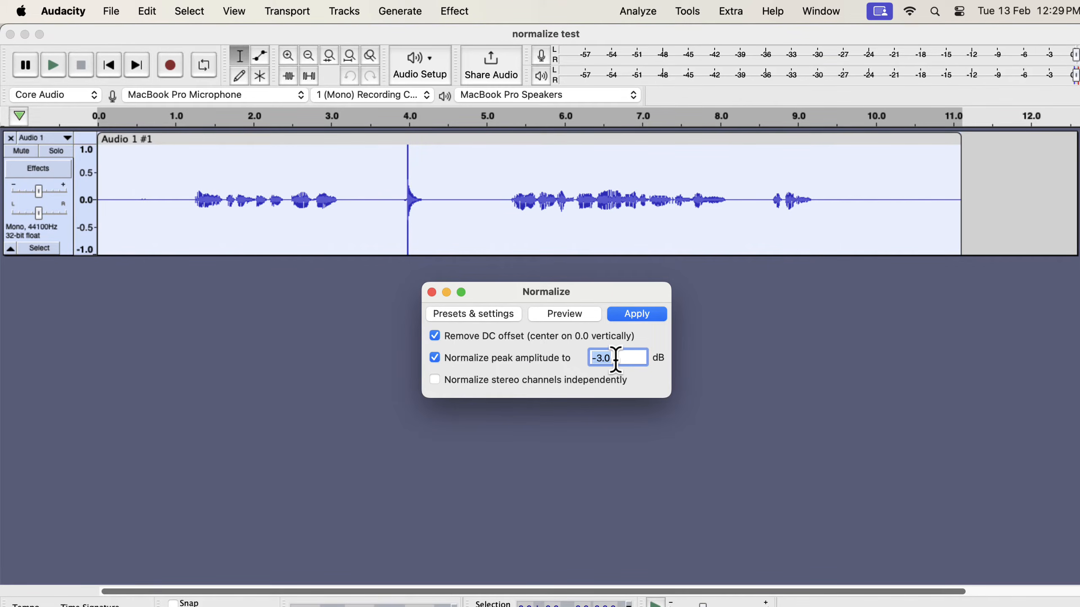
click(638, 313)
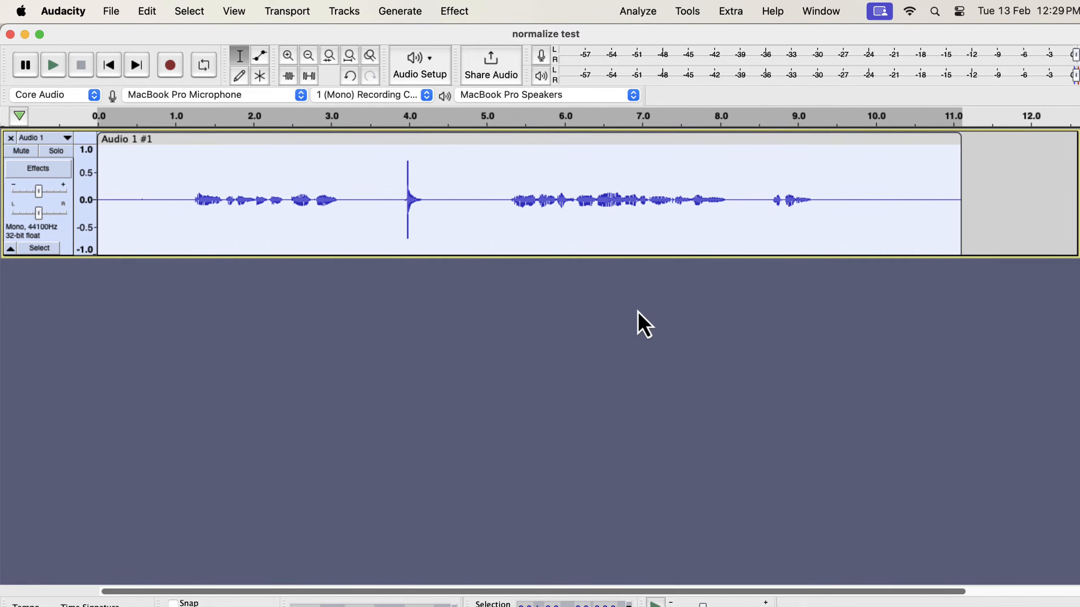
- Play the spike near 4 seconds and the first spoken phrase to hear the effect of the -3 dB normalization
drag(398, 179, 426, 183)
key(space)
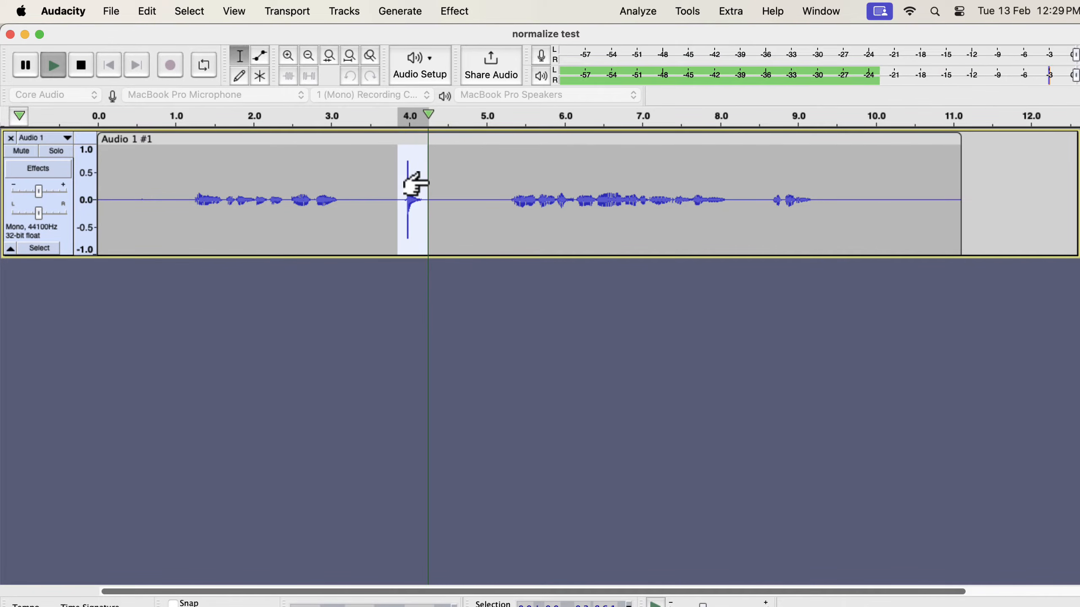
drag(189, 200, 340, 200)
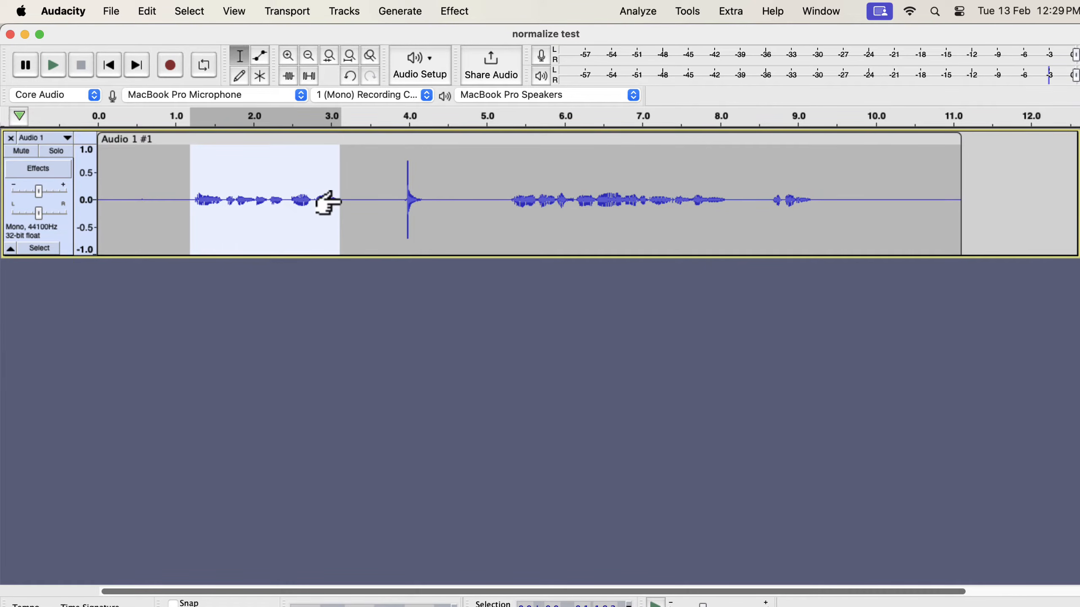
key(space)
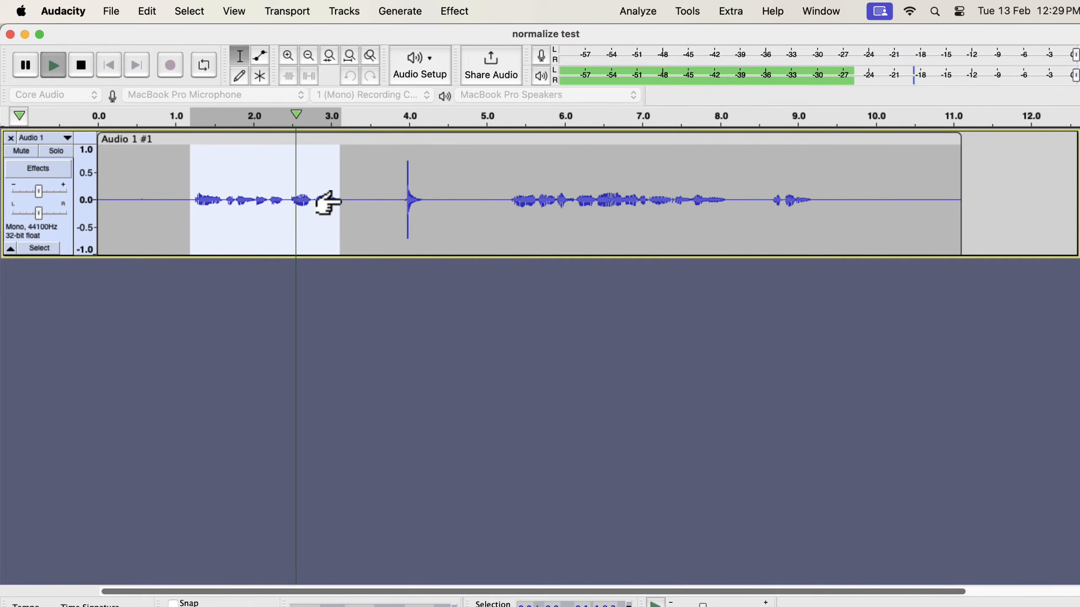
key(space)
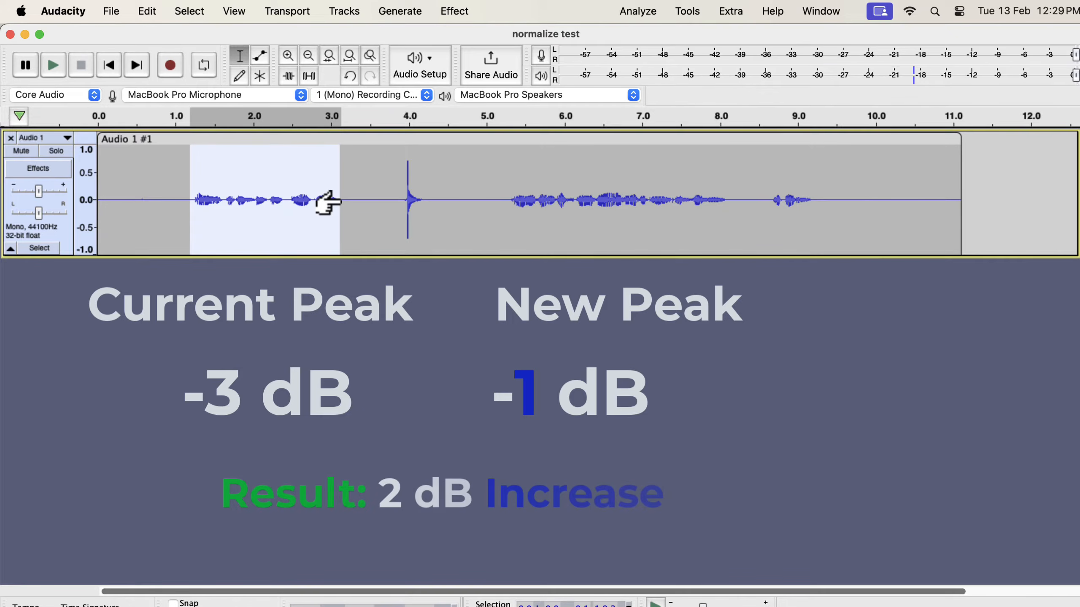
- Normalize the entire test track again, this time to a peak amplitude of -1.0 dB
double_click(377, 189)
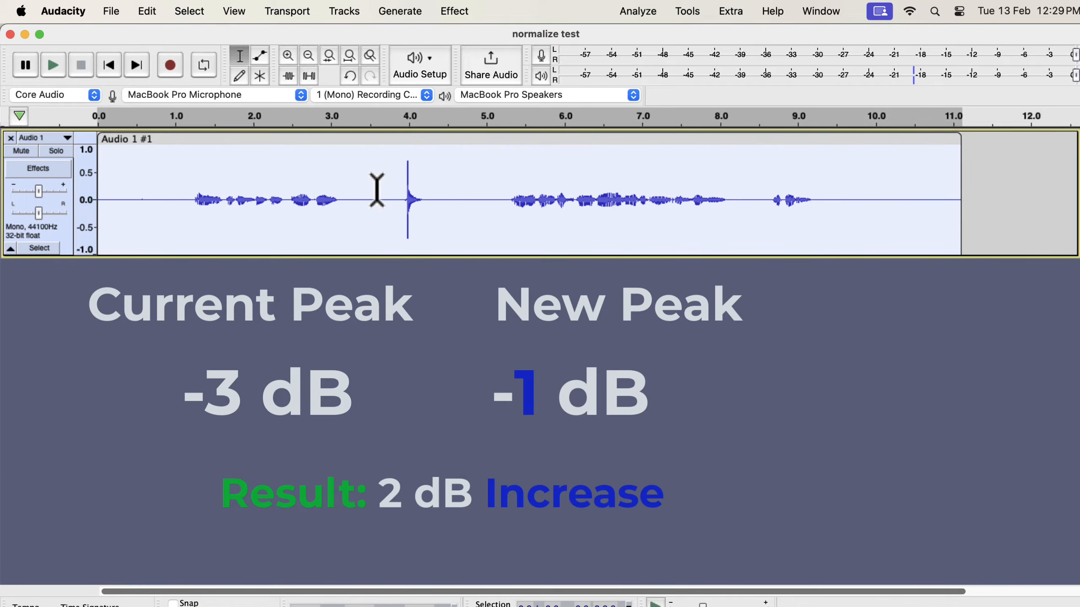
click(456, 14)
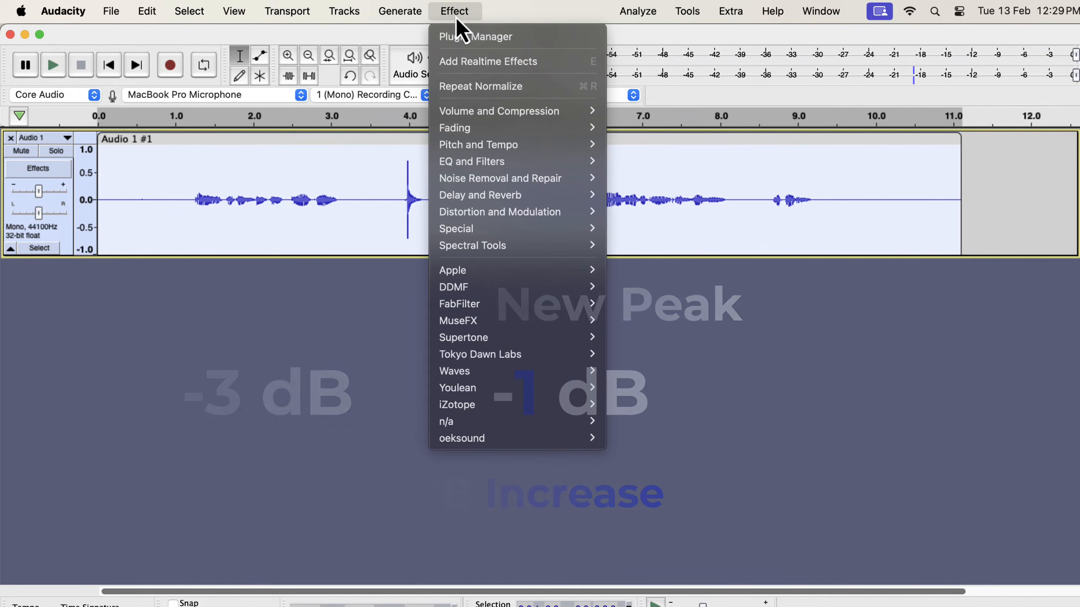
mouse_move(482, 112)
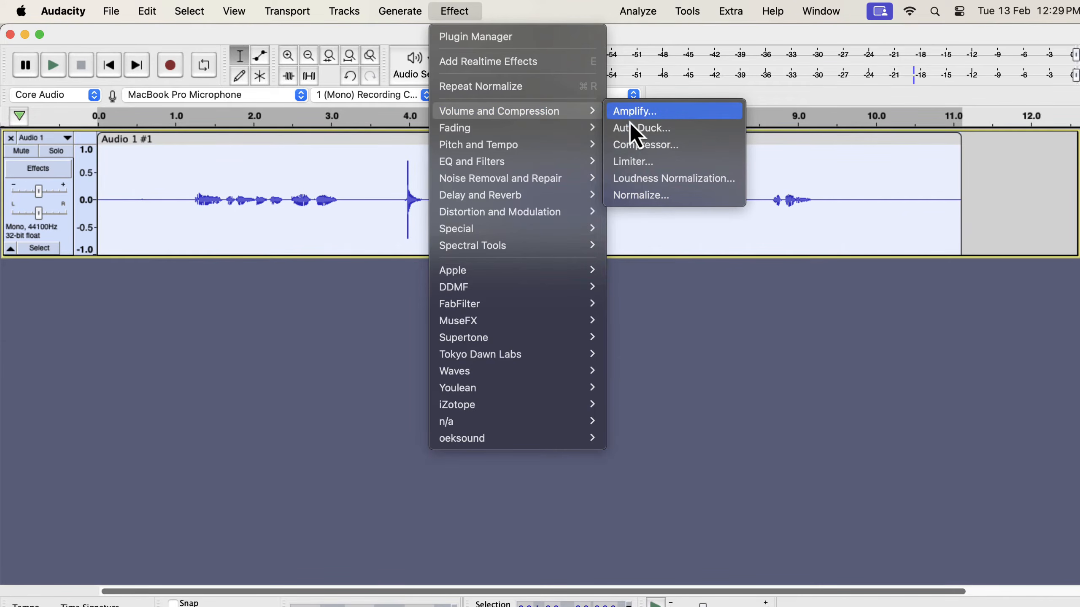
click(638, 195)
click(602, 357)
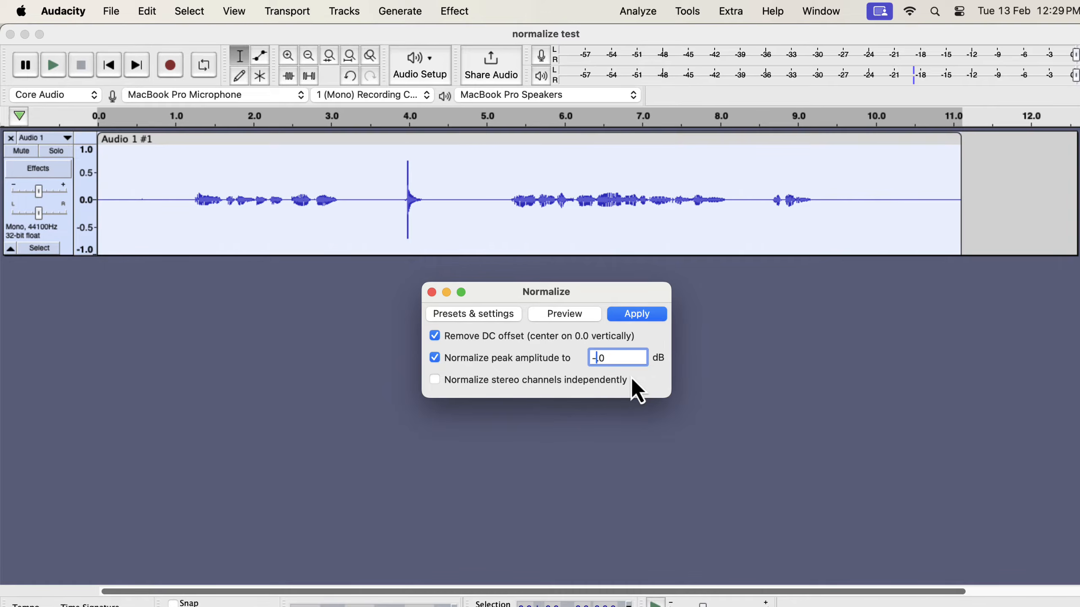
text(1)
click(640, 318)
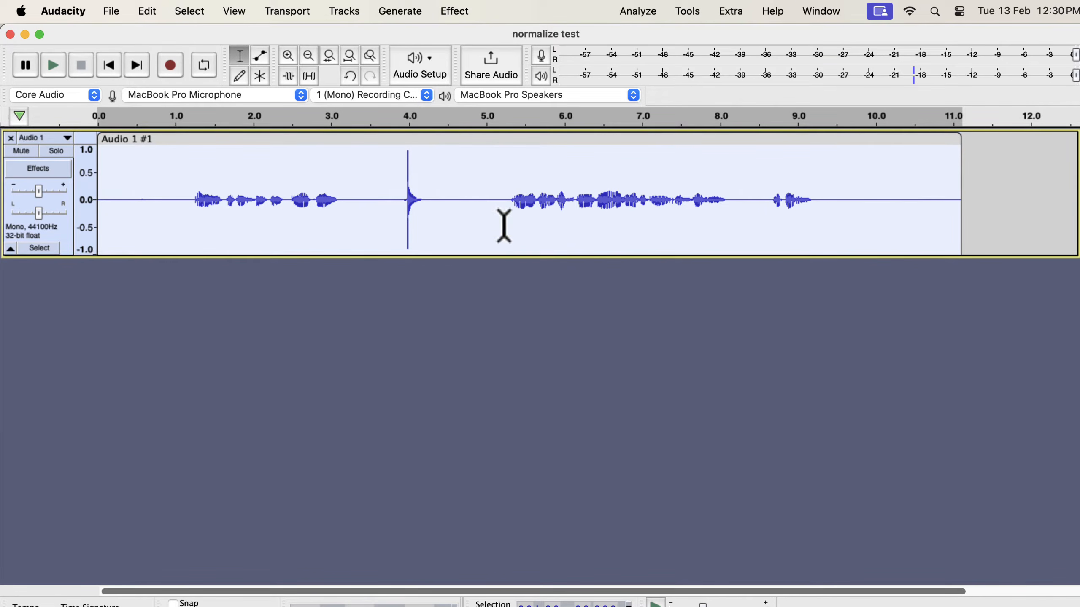
- Play the spike near 4 seconds and the first spoken phrase to check their levels at the -1 dB peak
drag(400, 181, 427, 176)
key(space)
key(space)
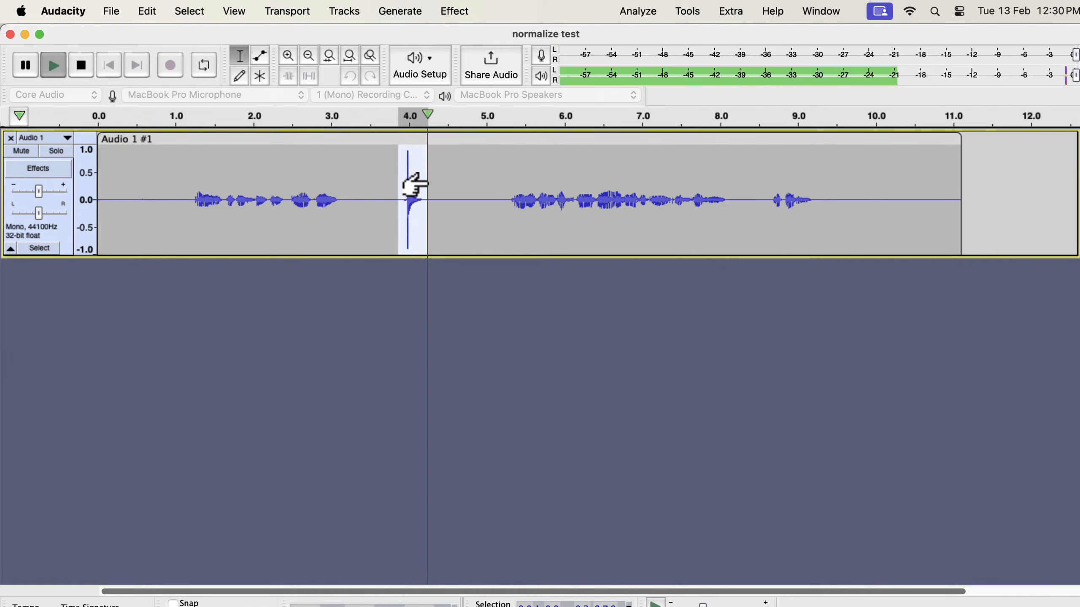
key(space)
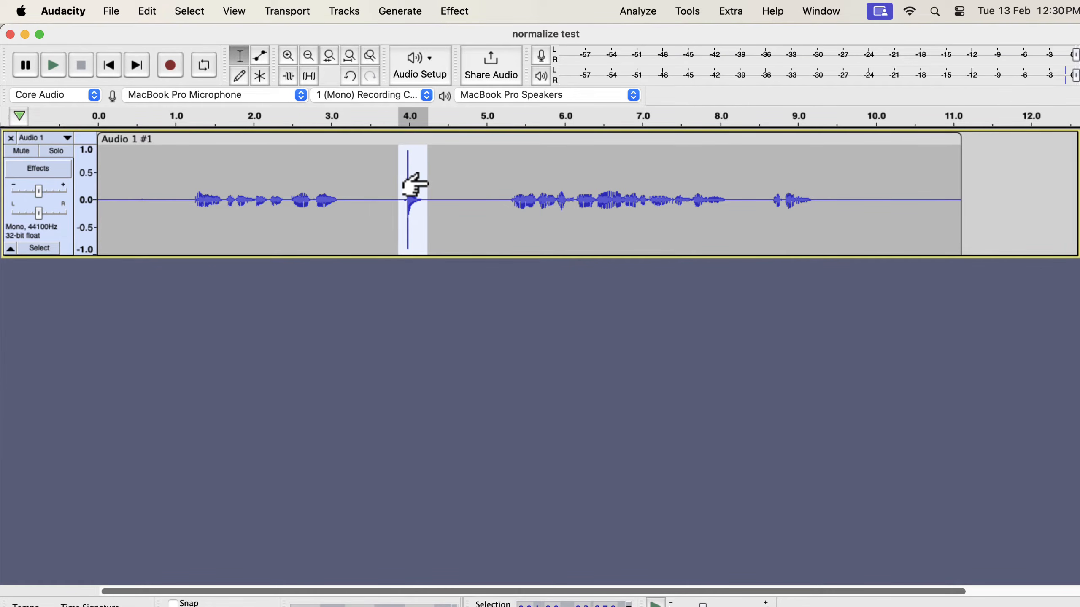
drag(190, 195, 338, 194)
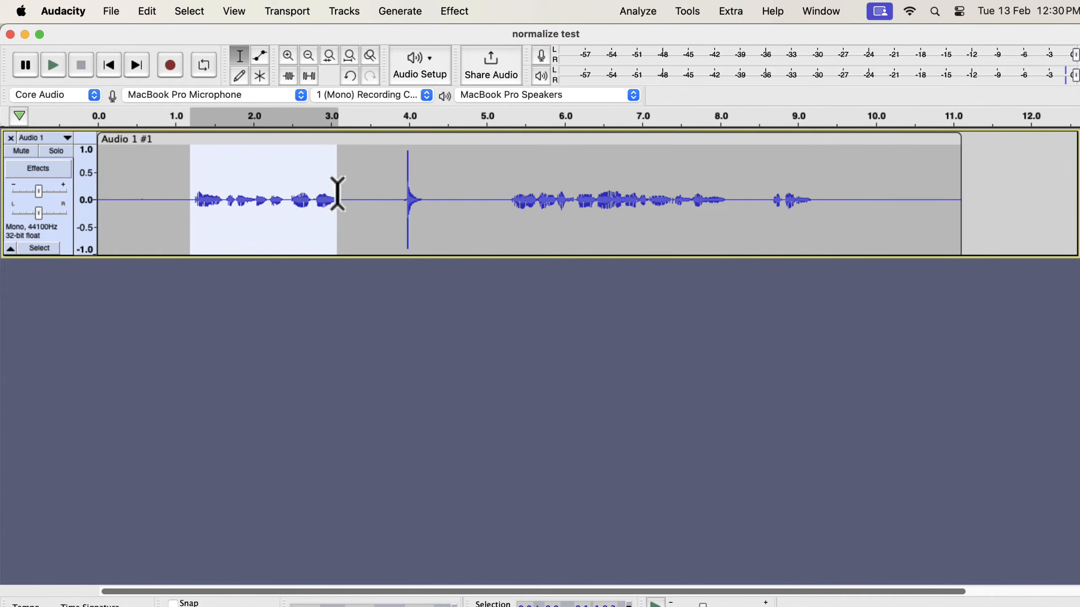
key(space)
- In the Demo Audacity Step by Step project, delete the pause at about 5.1 to 5.3 seconds and the section at about 0.7 to 1.3 seconds
key(super+r)
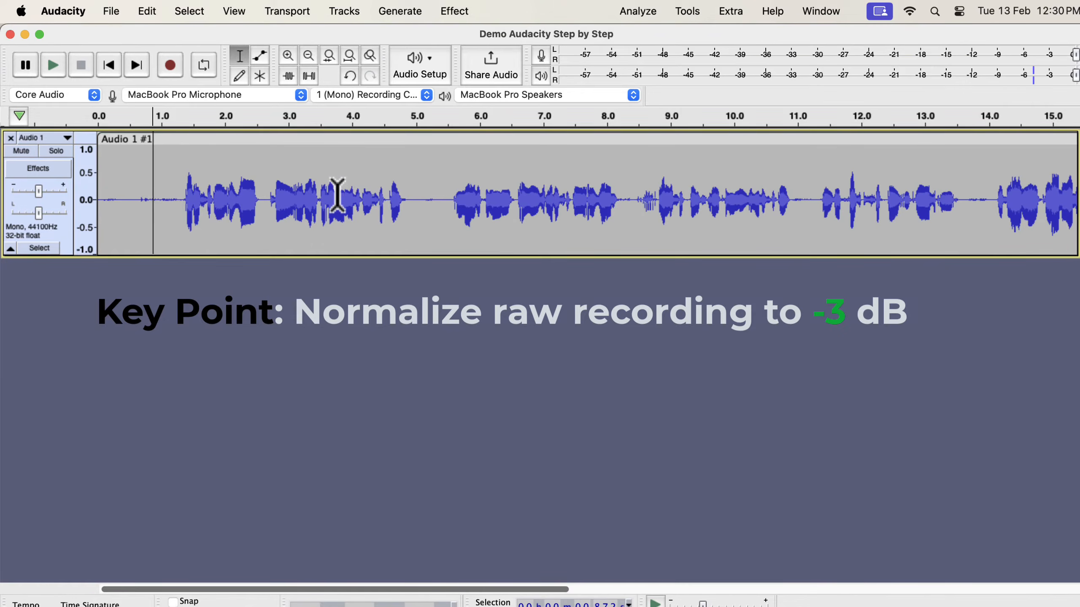
drag(423, 199, 437, 203)
key(space)
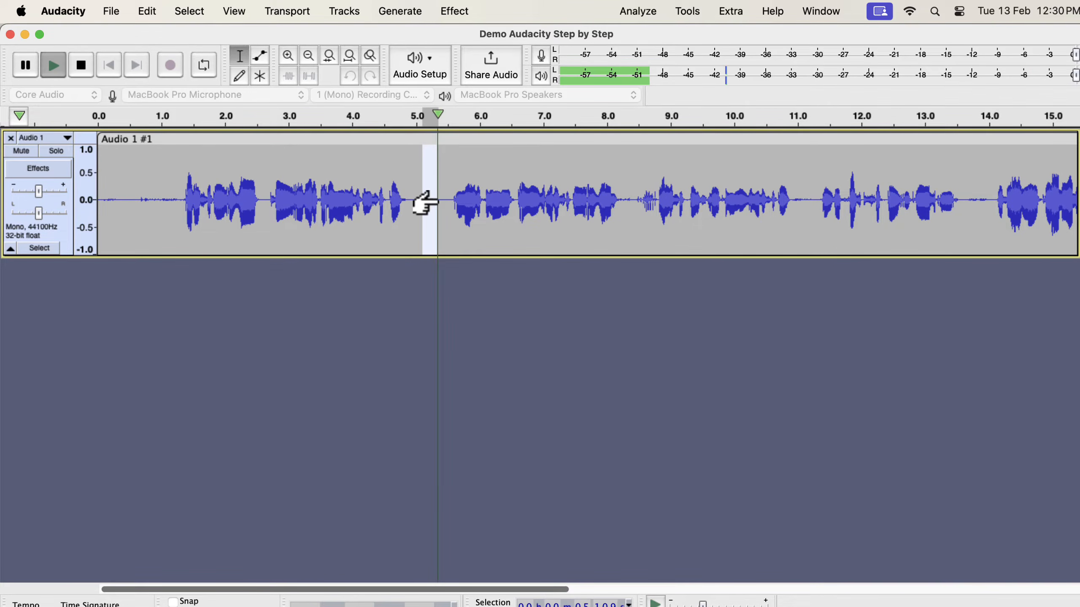
key(Delete)
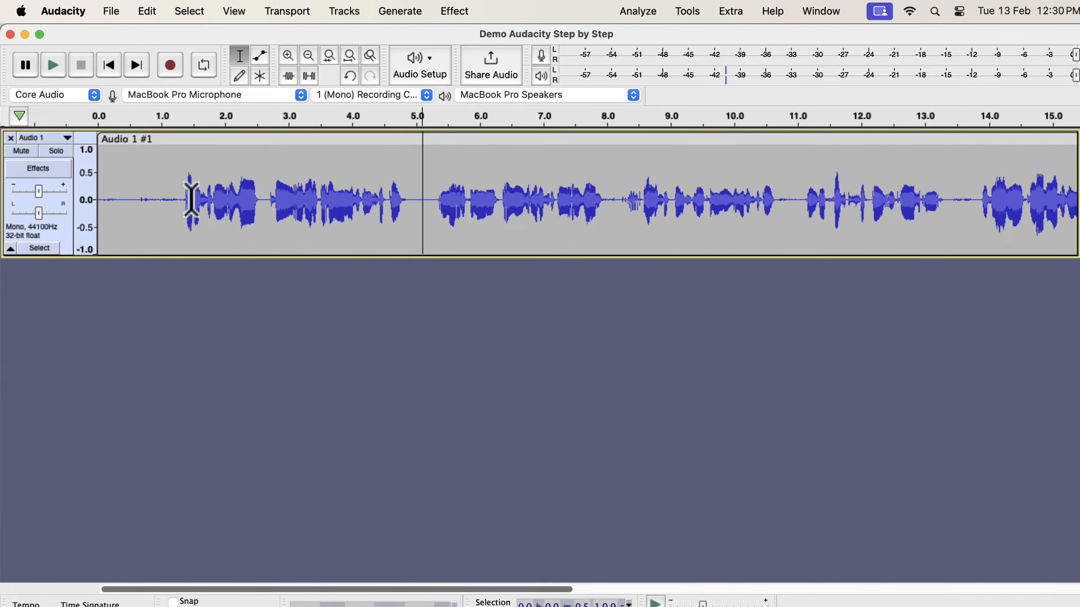
drag(140, 196, 181, 199)
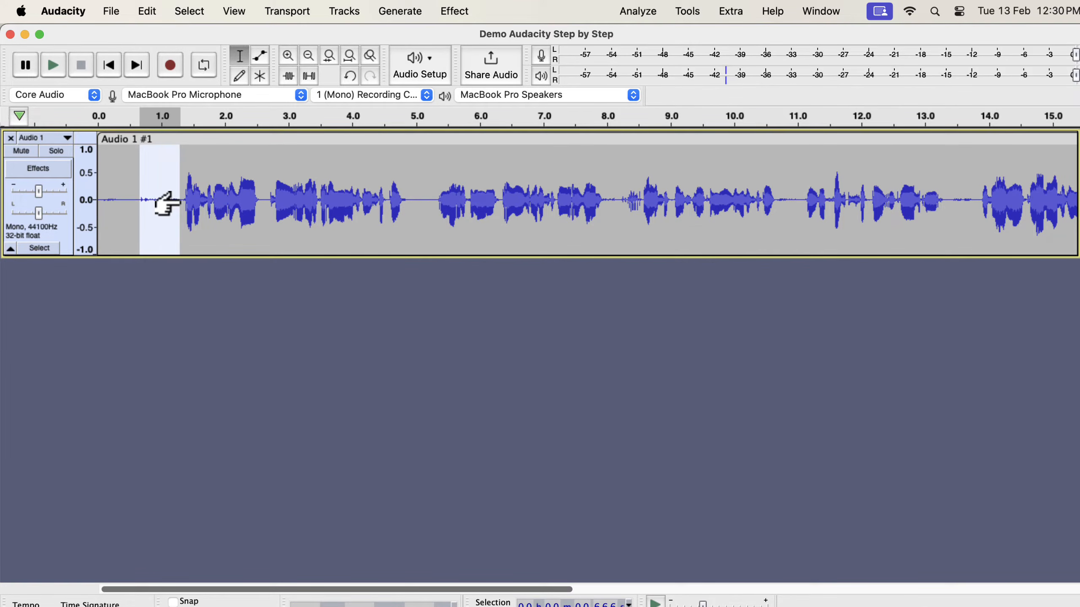
key(Delete)
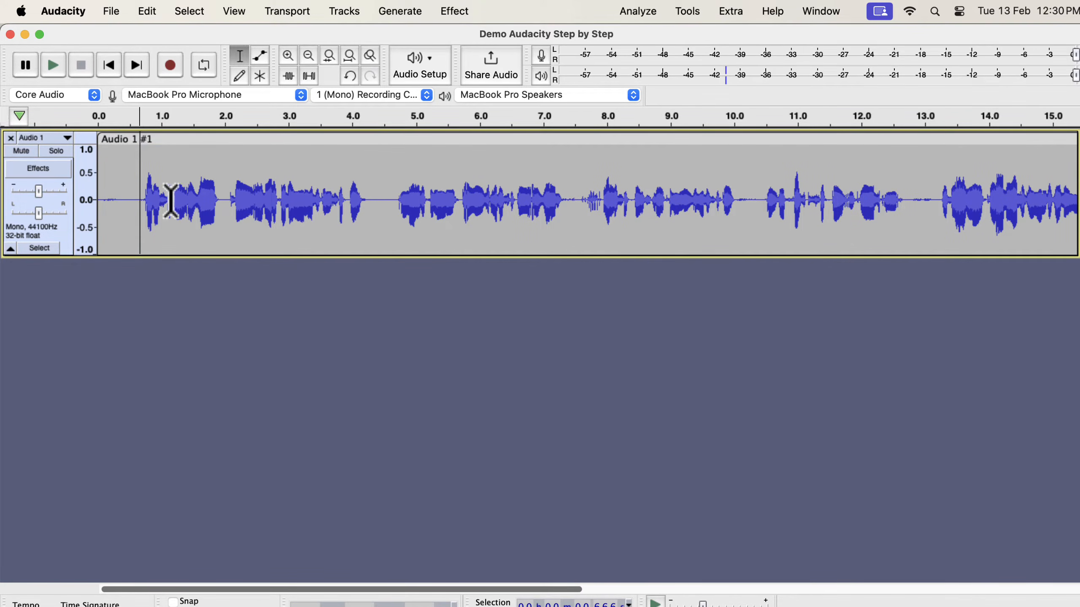
- Play the quiet lead-in from 0 to about 0.6 seconds to listen to the background noise
mouse_move(101, 199)
mouse_down()
mouse_move(135, 205)
mouse_move(104, 205)
mouse_move(94, 193)
mouse_up()
key(space)
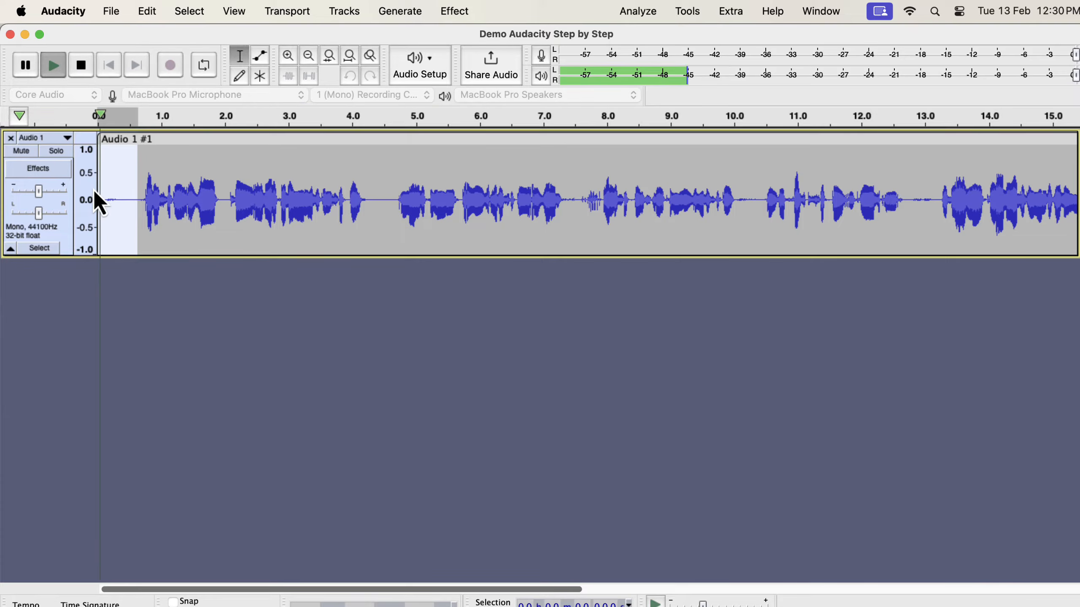
key(space)
key(space)
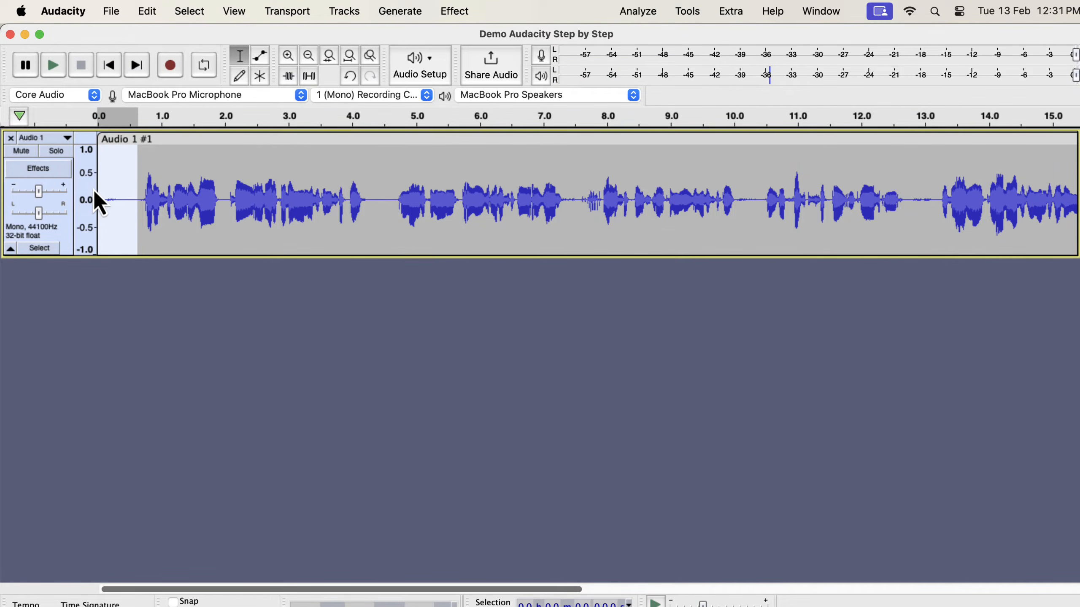
key(space)
- Delete the first 0.3 seconds of the lead-in and play the start of the track
click(118, 207)
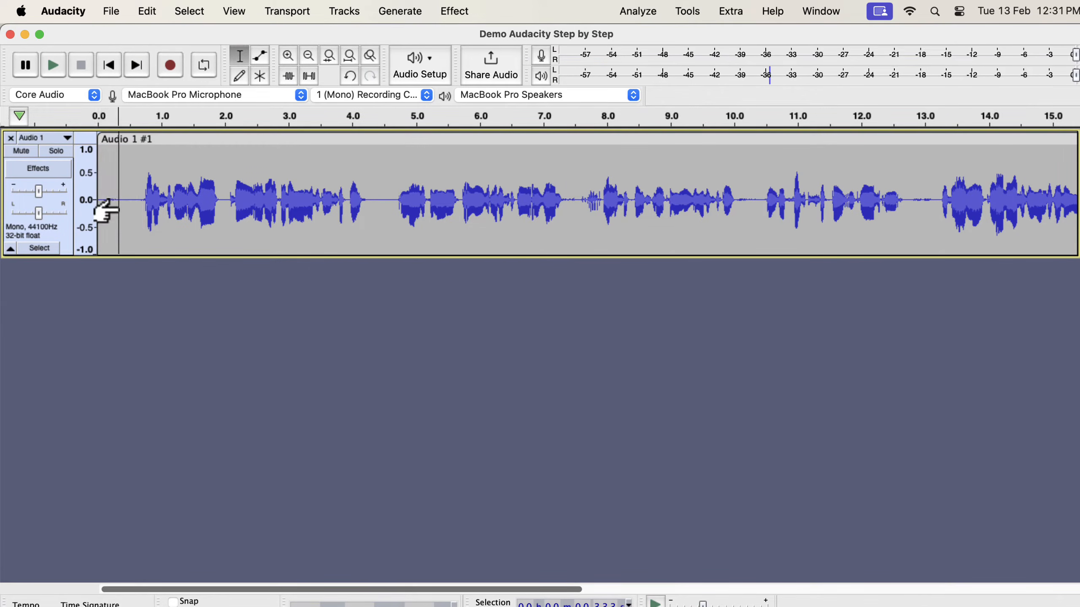
mouse_move(100, 198)
mouse_down()
mouse_move(121, 200)
mouse_move(87, 192)
mouse_up()
key(BackSpace)
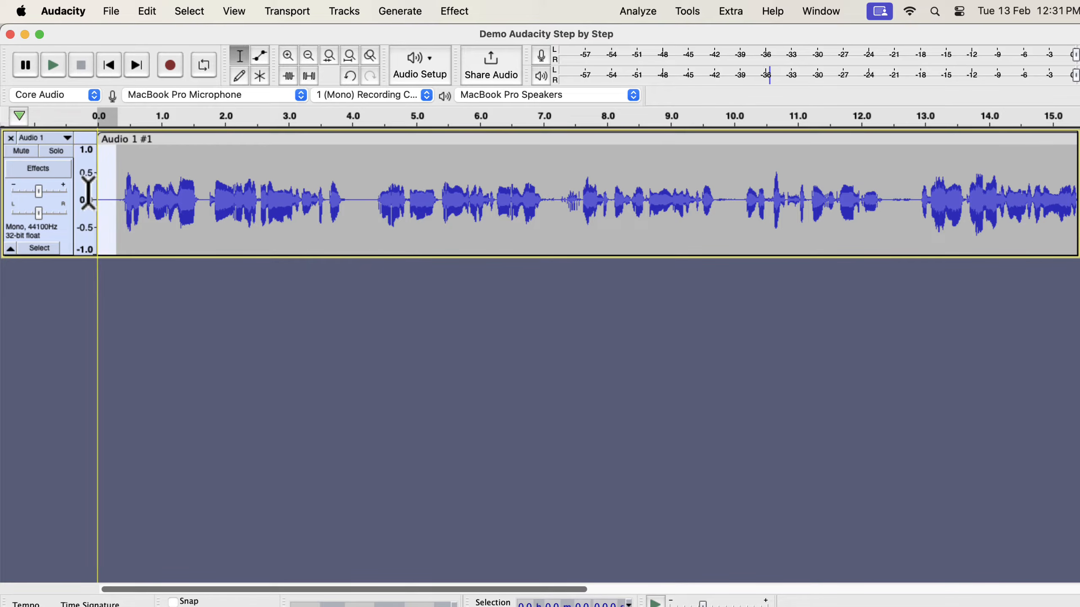
key(space)
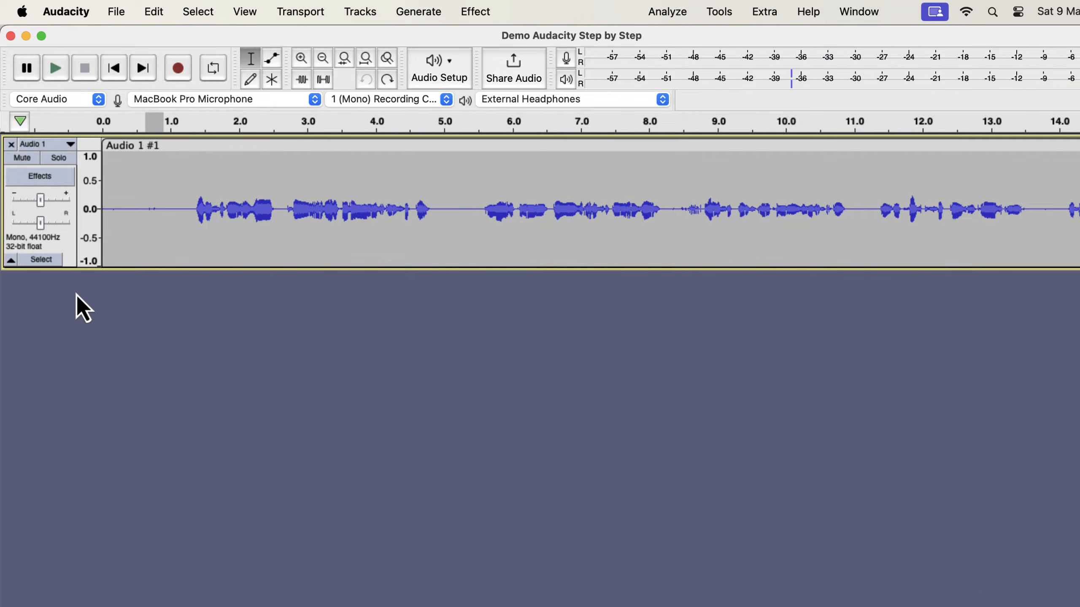
- Play the first second of the quiet, unnormalized recording and delete the small noise at about 0.7 seconds
drag(169, 214, 99, 214)
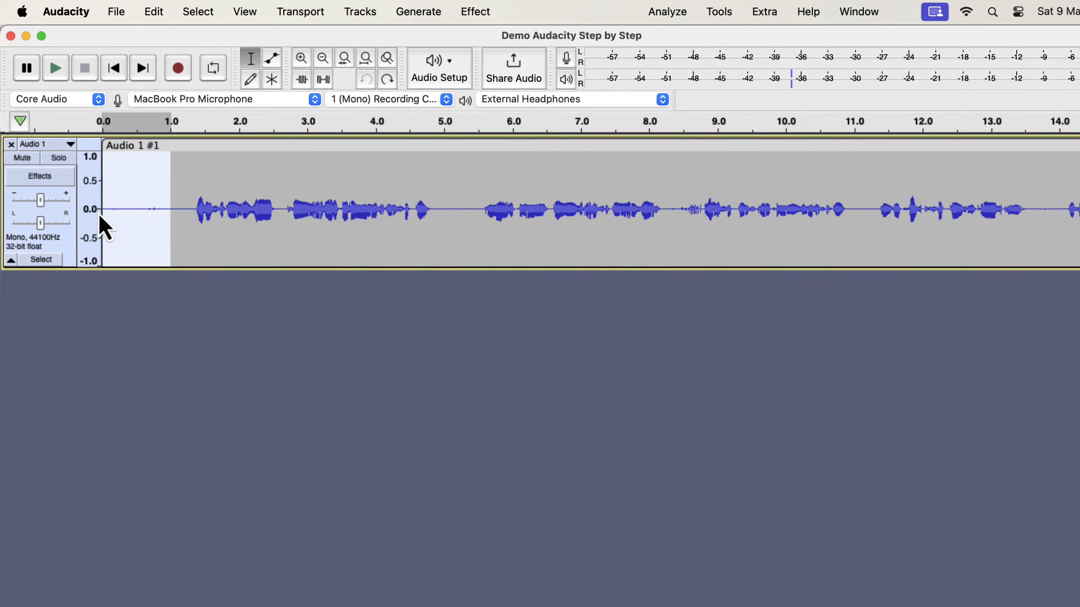
key(space)
click(148, 208)
drag(147, 208, 99, 208)
key(Delete)
key(Delete)
- Play the first 0.8 seconds of the track to check the lead-in silence
key(space)
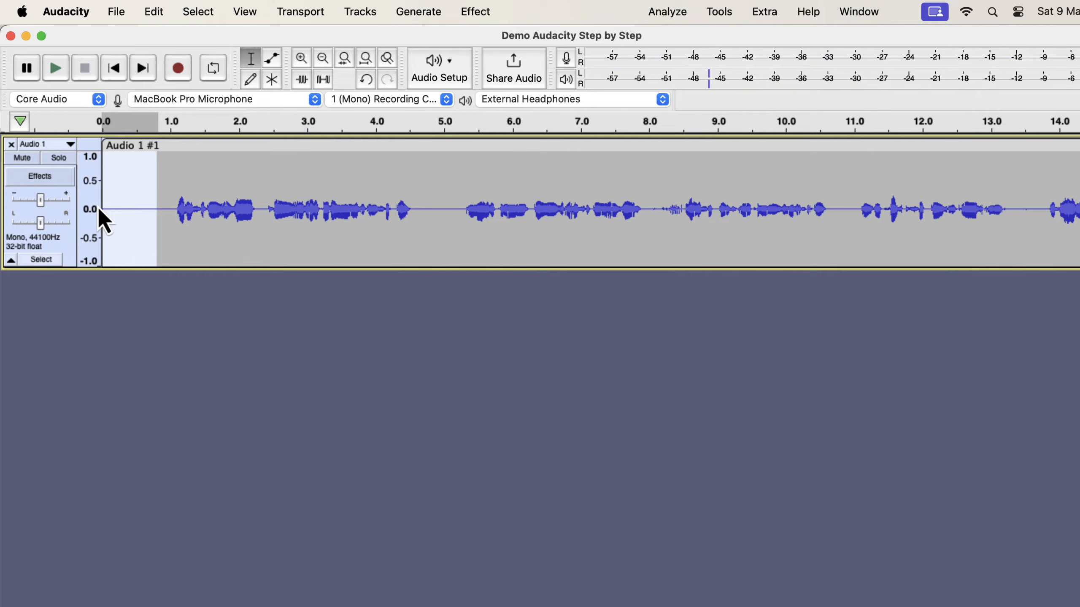
key(space)
key(space)
key(space)
- Normalize the entire track to a peak amplitude of -1.0 dB with DC offset removal
double_click(135, 189)
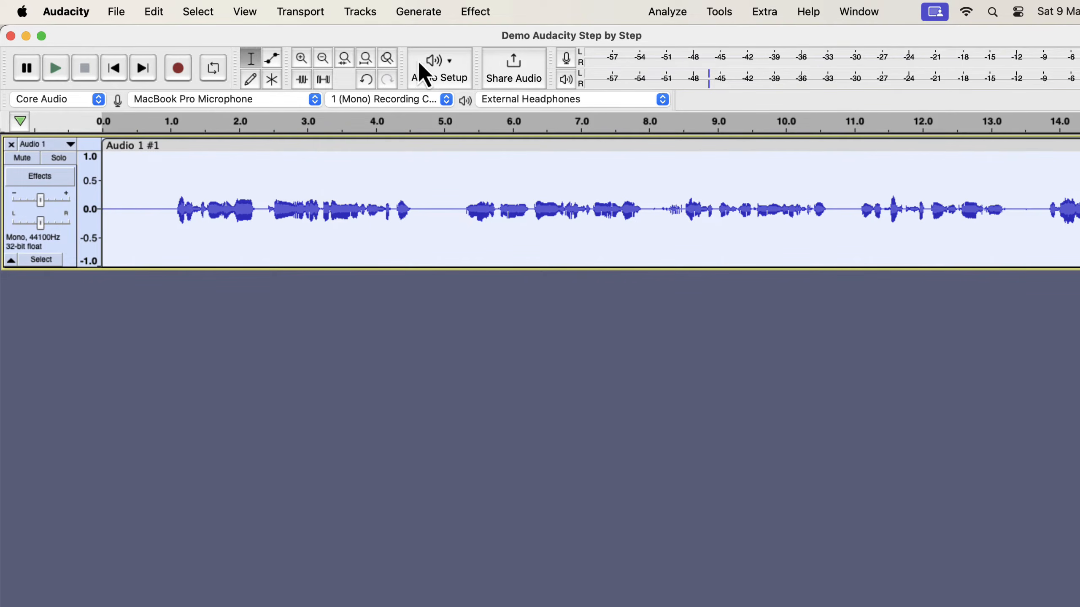
click(472, 12)
mouse_move(485, 115)
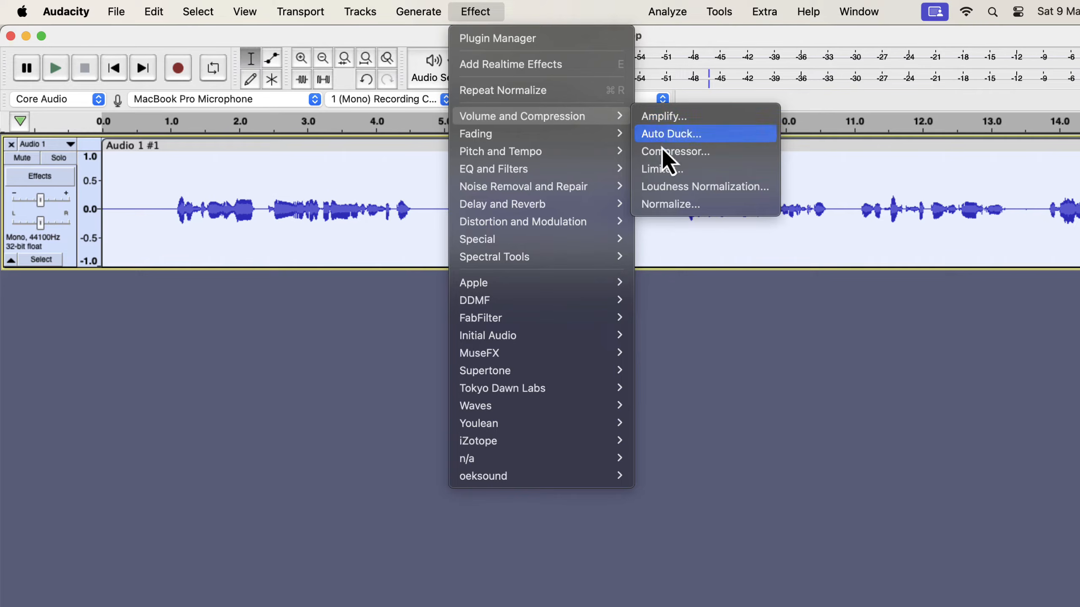
click(658, 204)
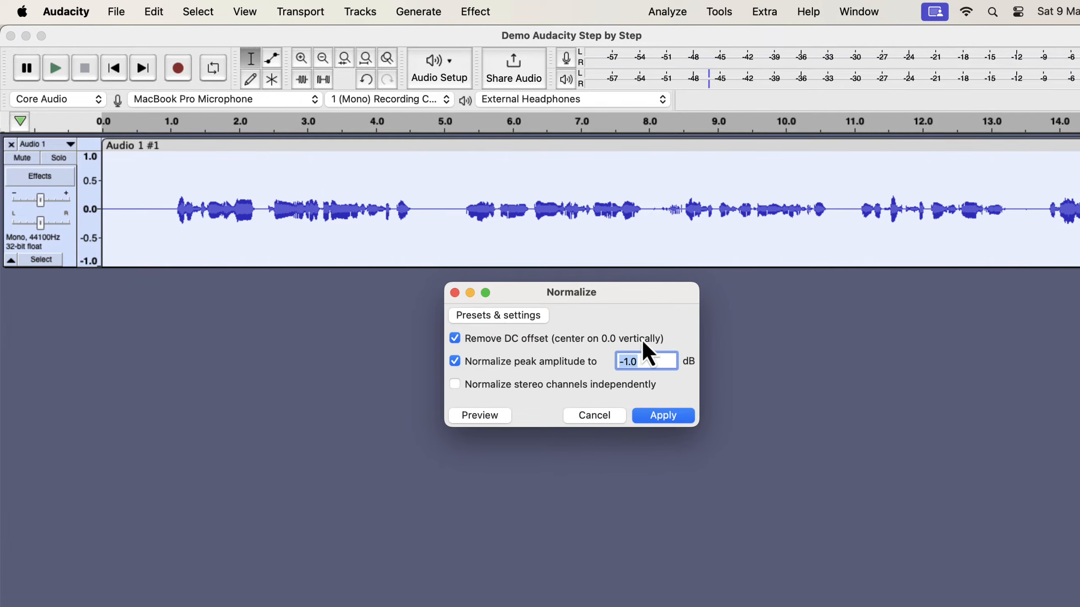
click(647, 419)
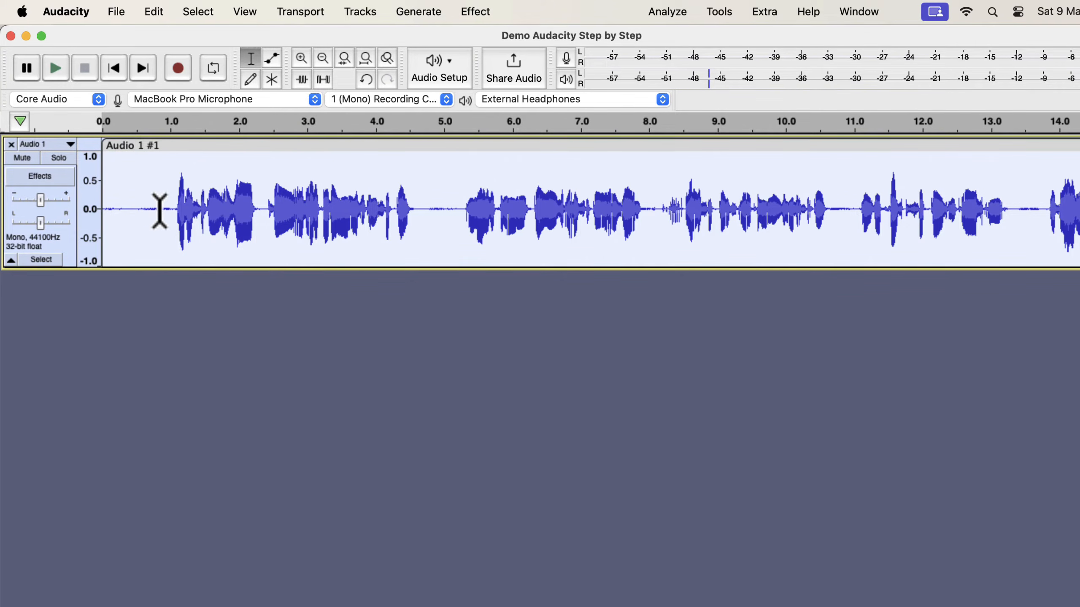
- Play the lead-in from 0 to about 0.85 seconds and capture it as the noise profile for Noise Reduction
drag(162, 210, 77, 194)
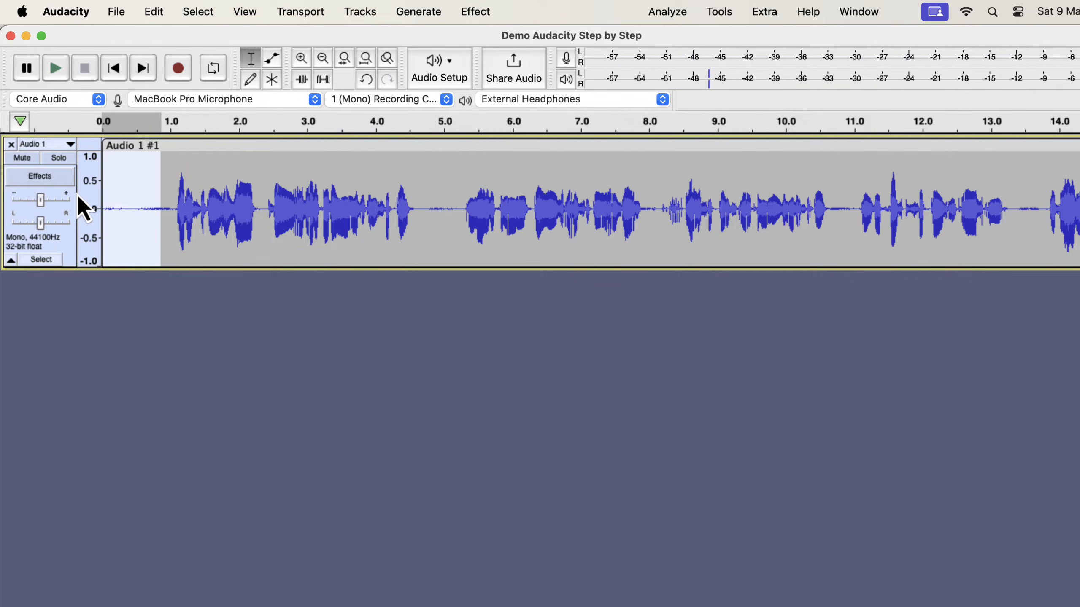
key(space)
click(474, 20)
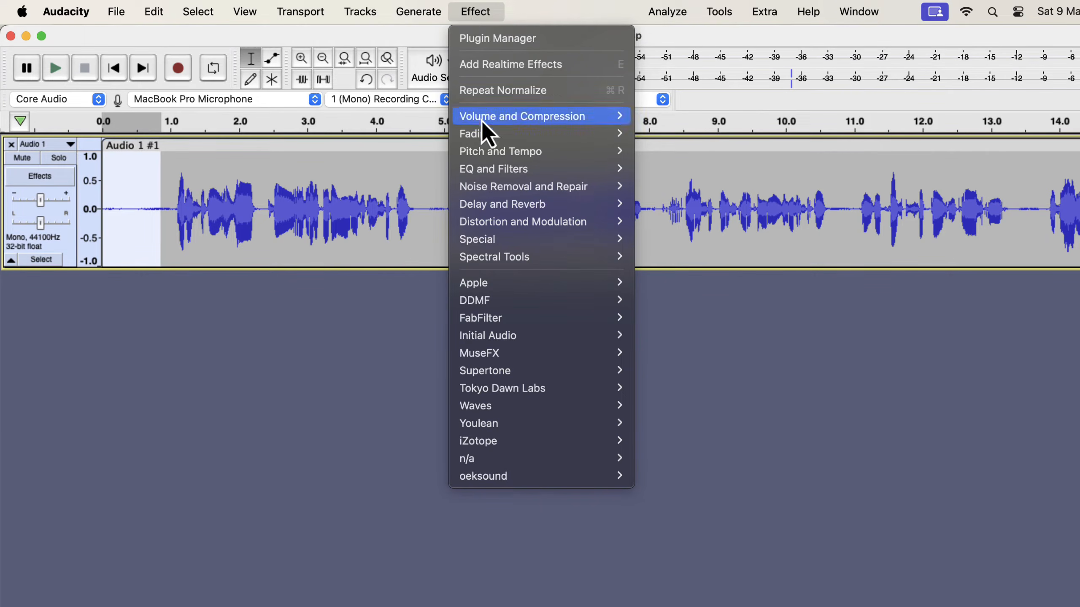
mouse_move(491, 187)
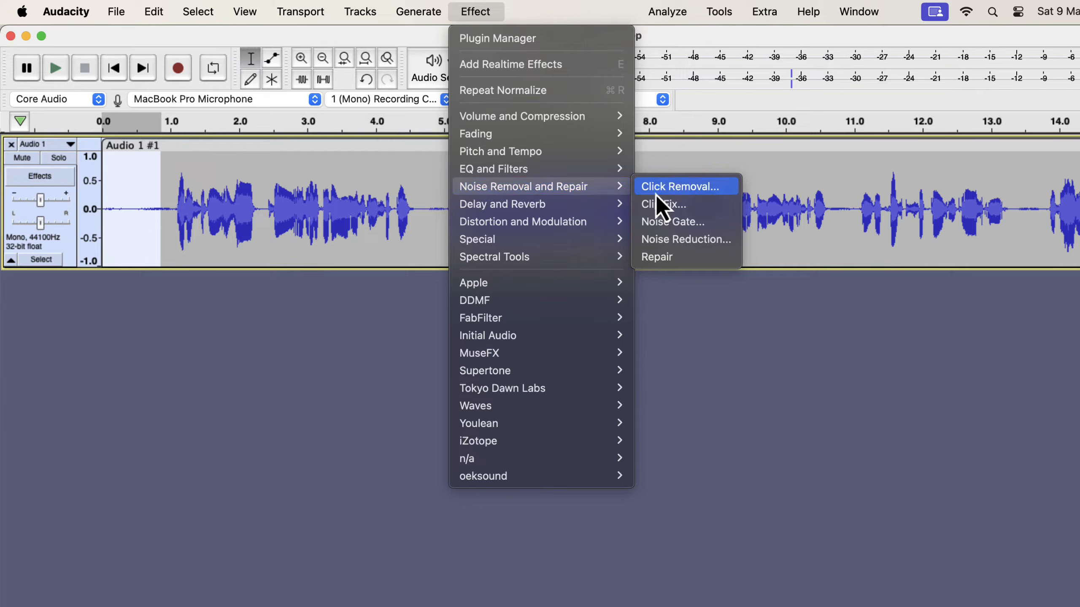
click(727, 245)
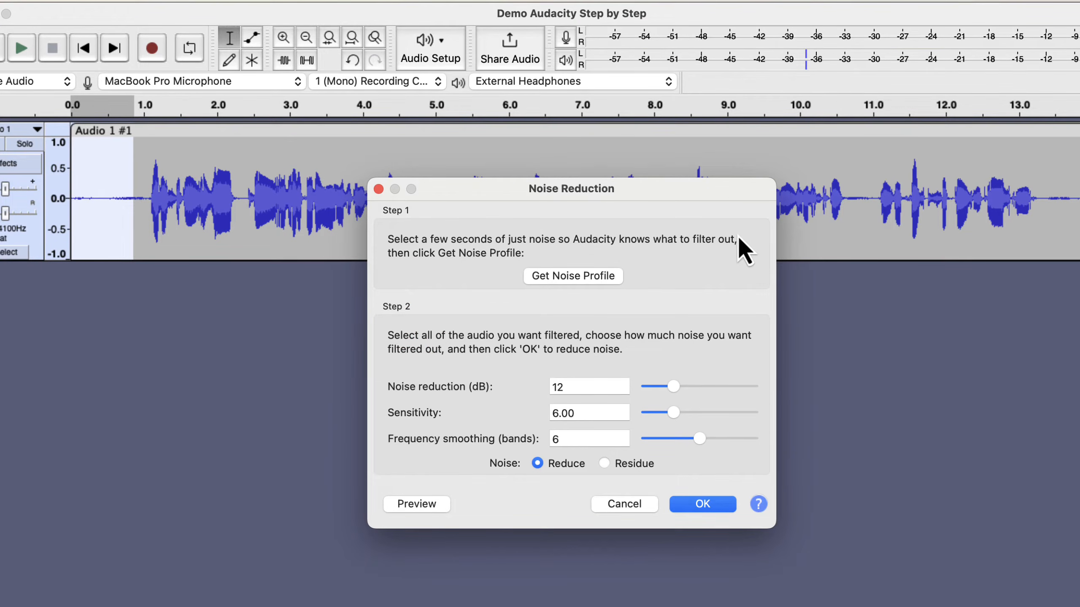
click(562, 277)
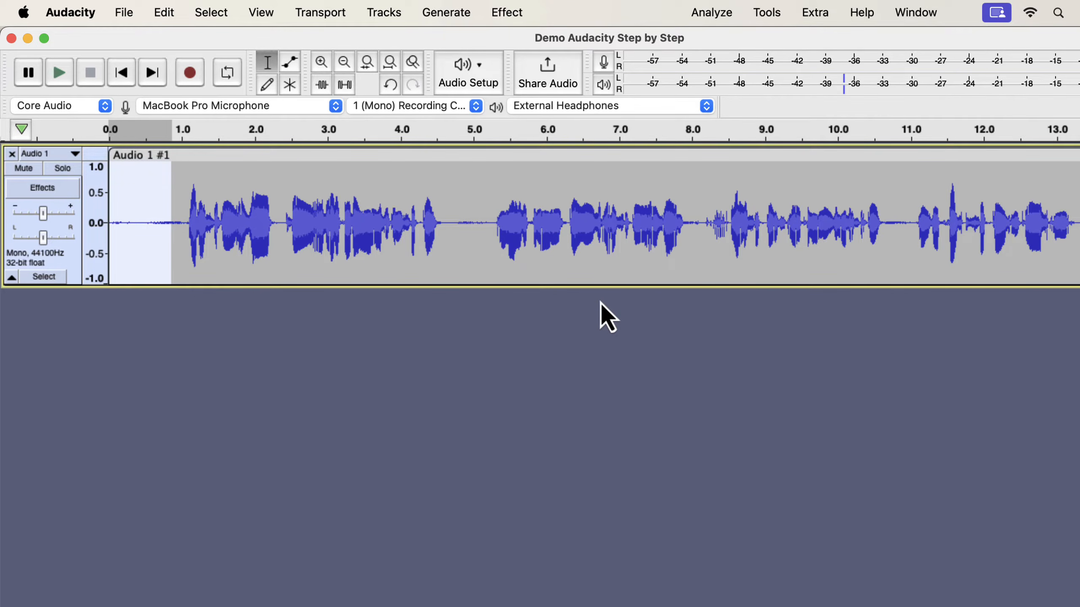
- Select the entire track and open the Noise Reduction settings for it
double_click(455, 200)
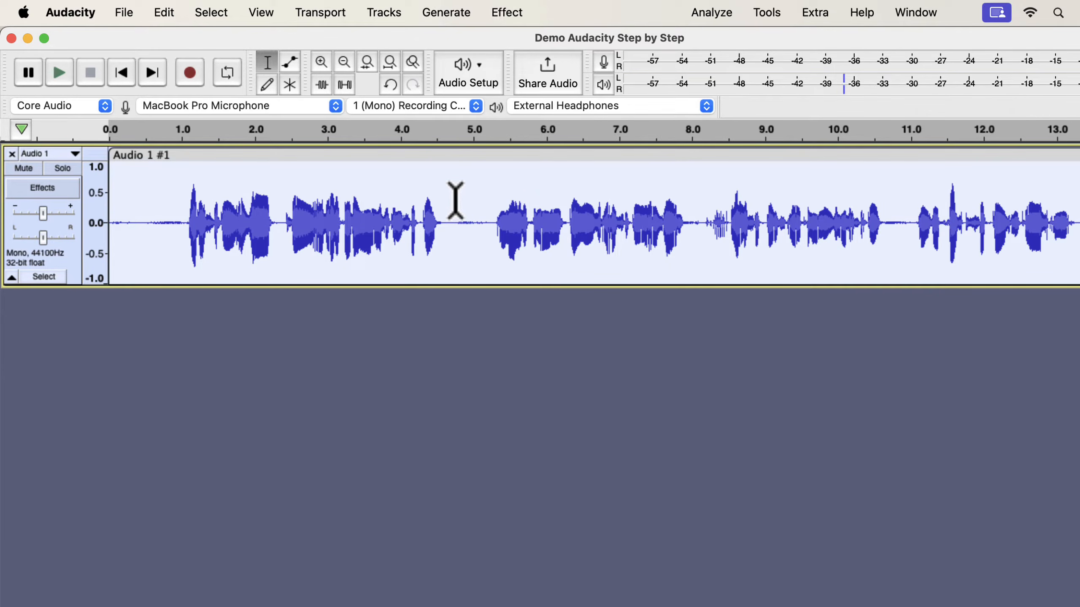
click(455, 199)
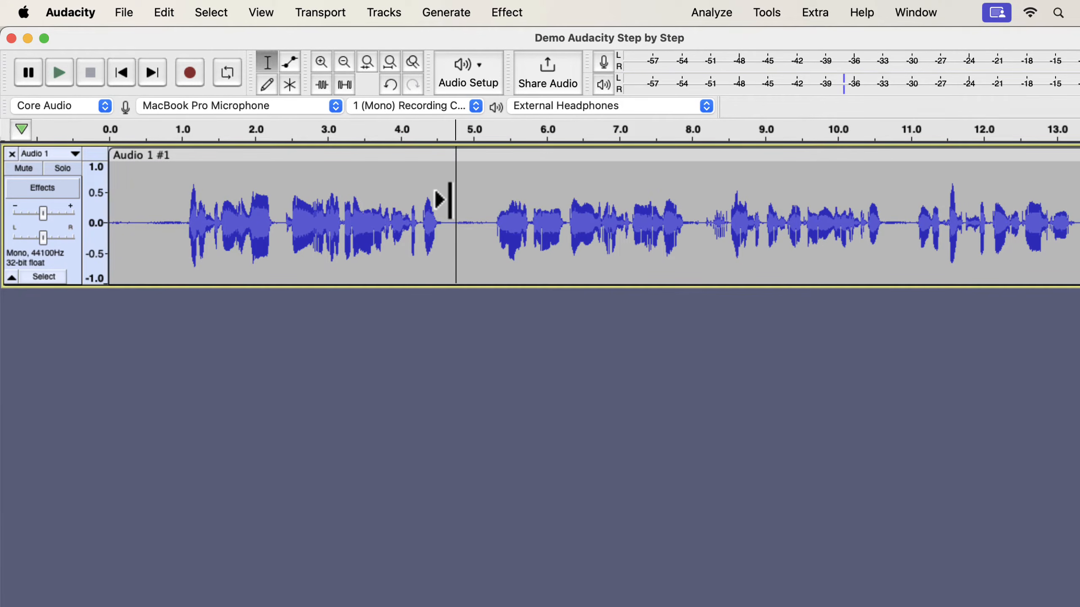
click(56, 279)
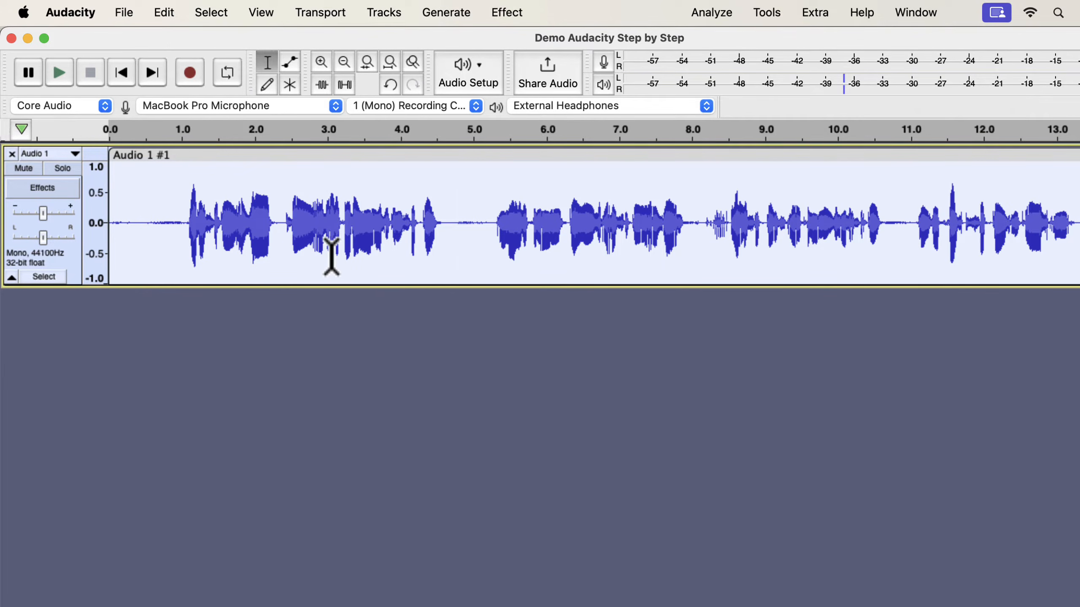
scroll(330, 255, right, 10)
scroll(330, 255, left, 10)
click(526, 19)
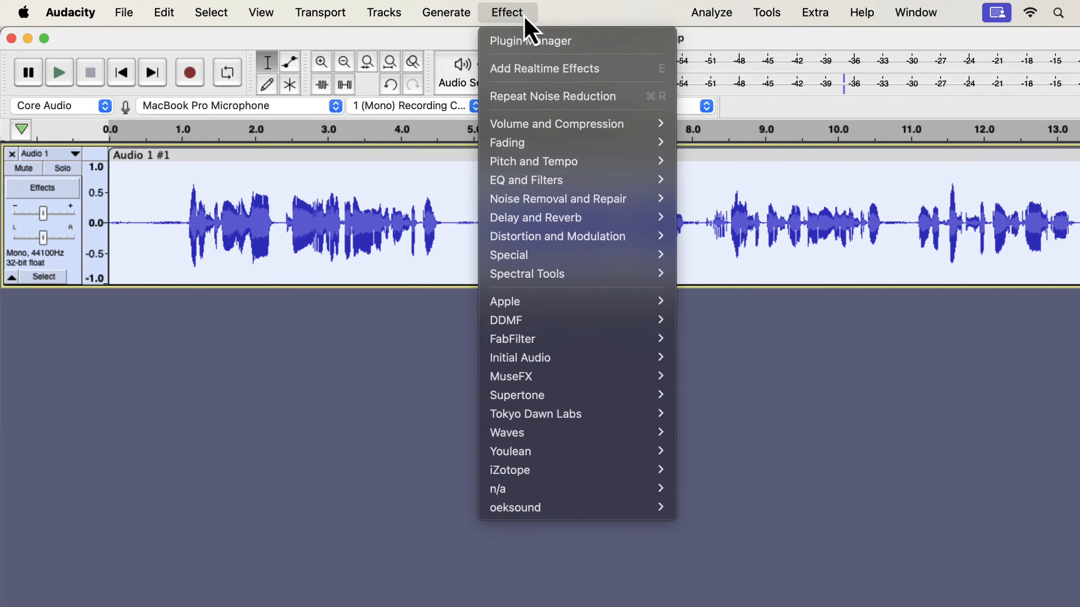
mouse_move(509, 206)
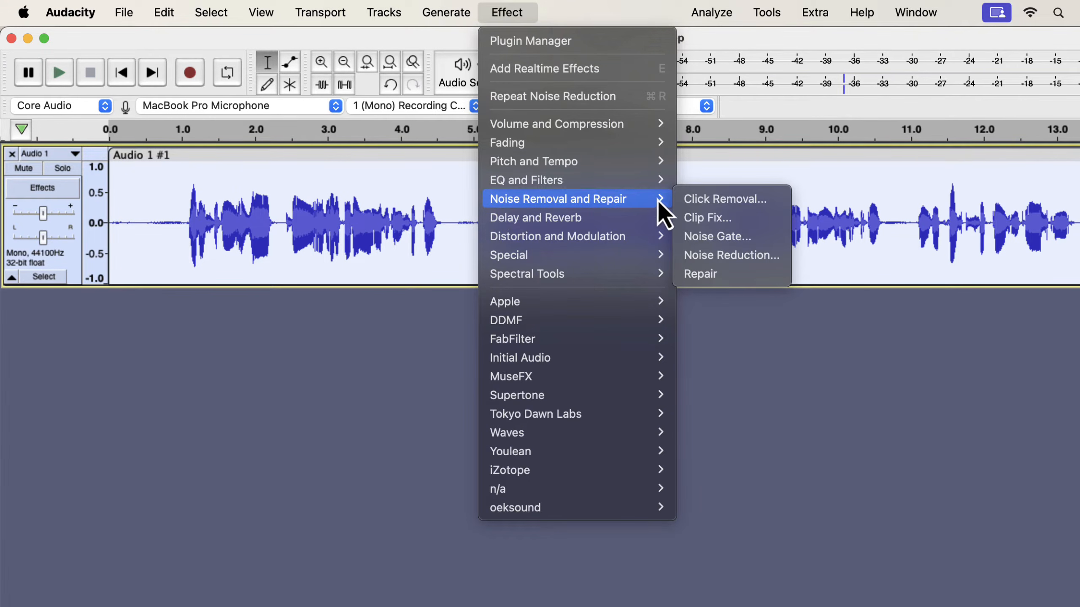
click(697, 256)
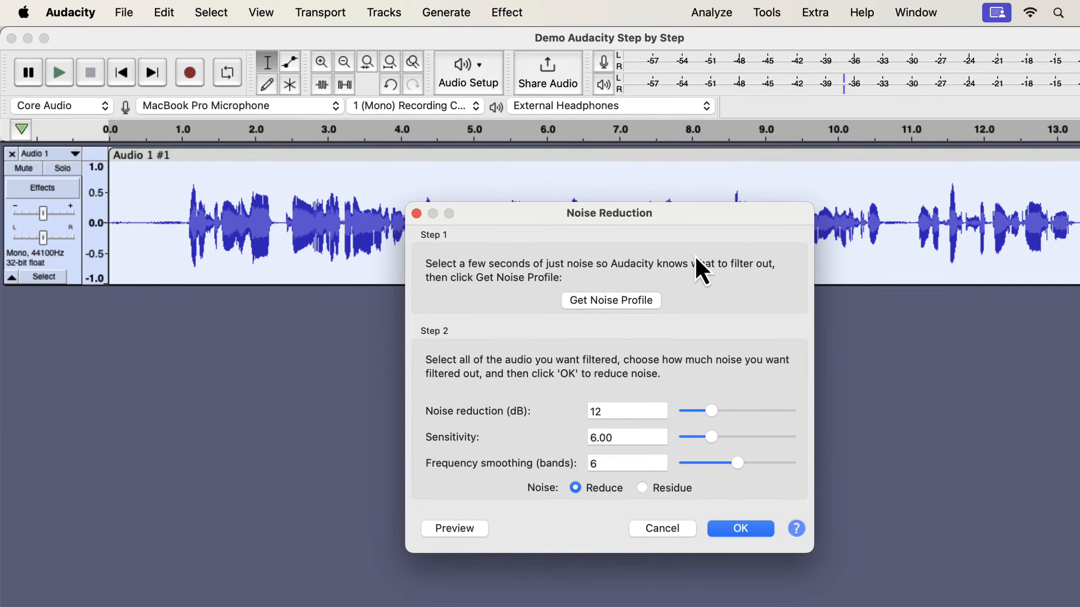
- Try noise reduction amounts of 48 dB and 6 dB, and return the amount to 12 dB
drag(711, 411, 791, 414)
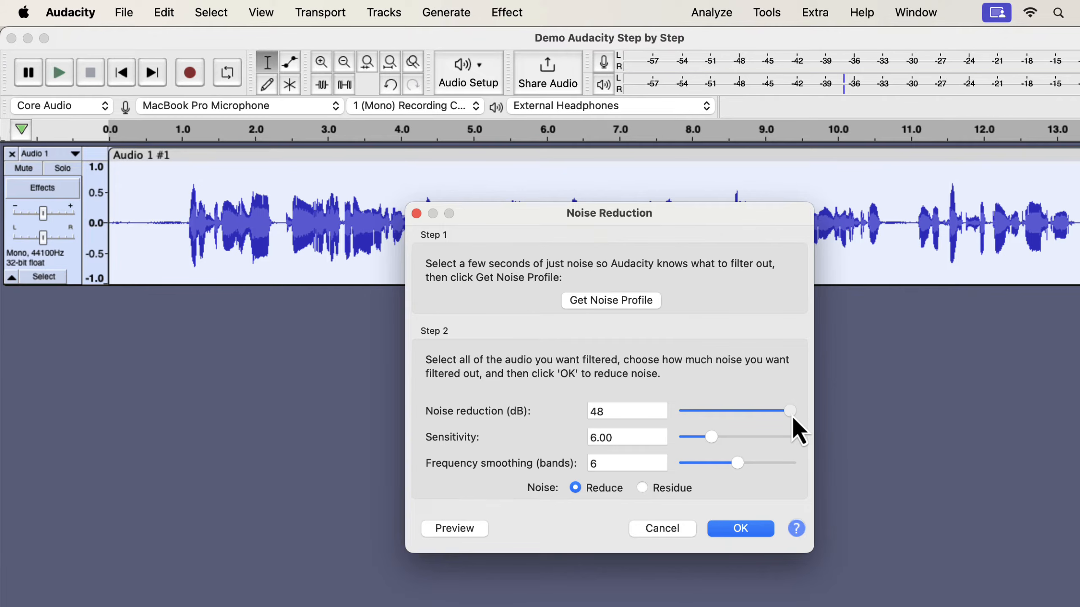
drag(791, 414, 700, 416)
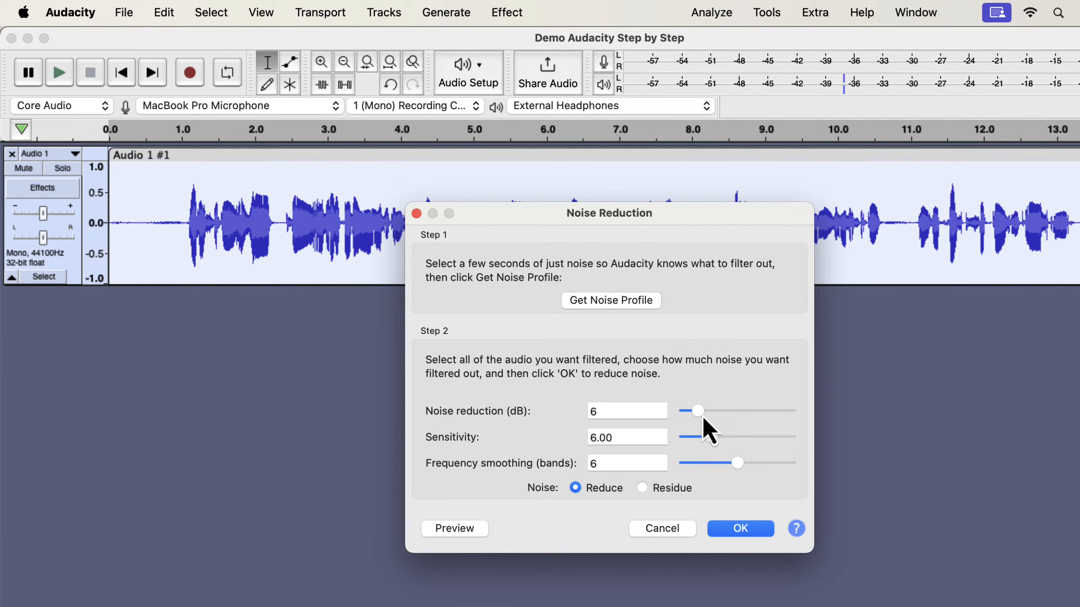
drag(698, 410, 706, 411)
drag(707, 412, 708, 412)
- Try the sensitivity at its lowest value and at 24.00, and return it to 6.00
drag(713, 441, 673, 444)
drag(683, 438, 798, 442)
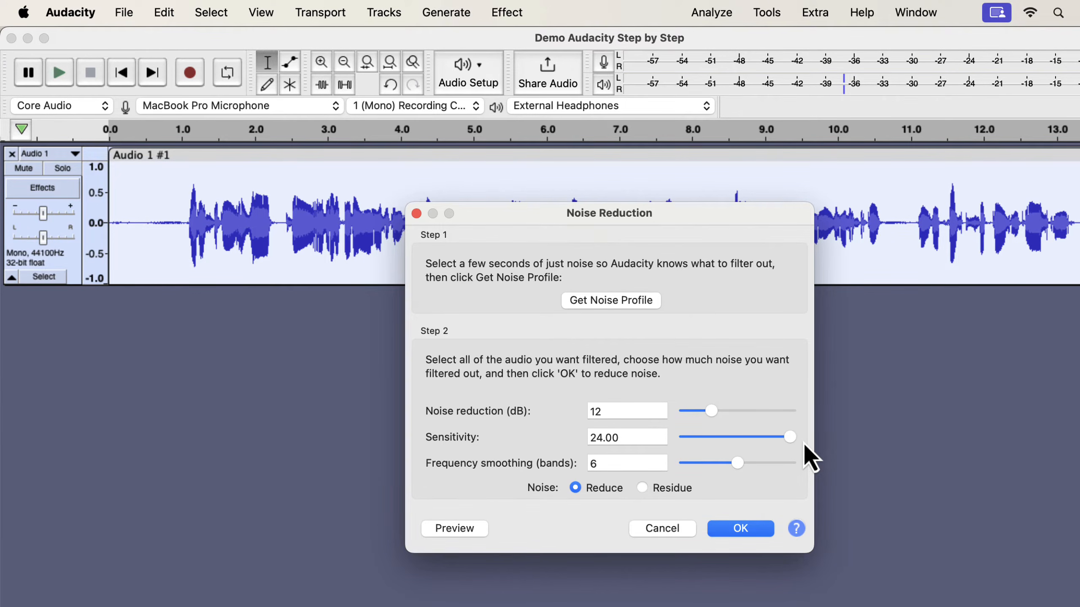
drag(792, 439, 715, 437)
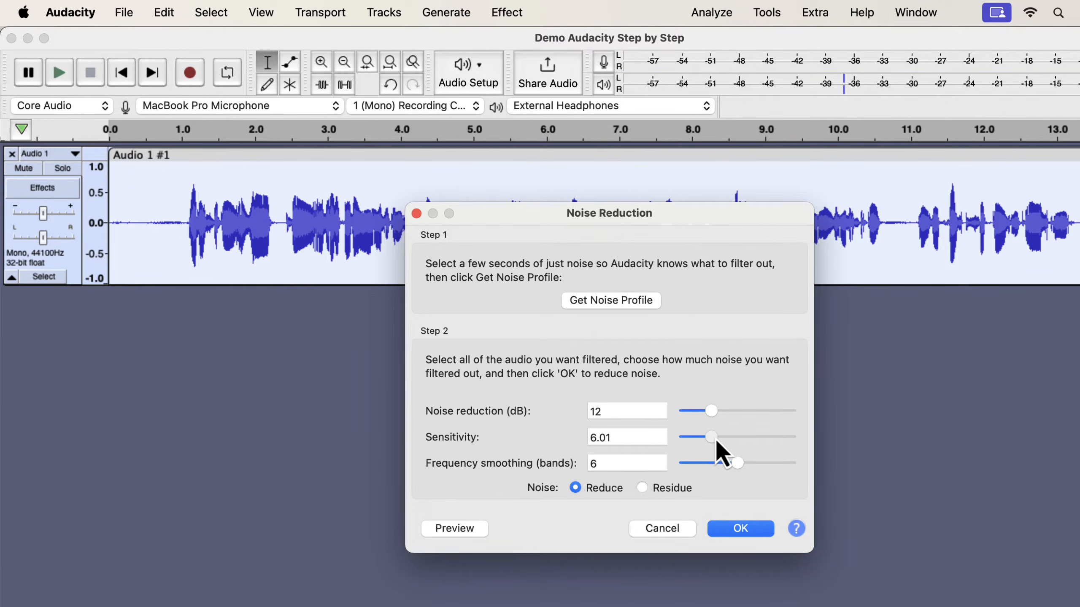
click(646, 438)
text(6)
key(Tab)
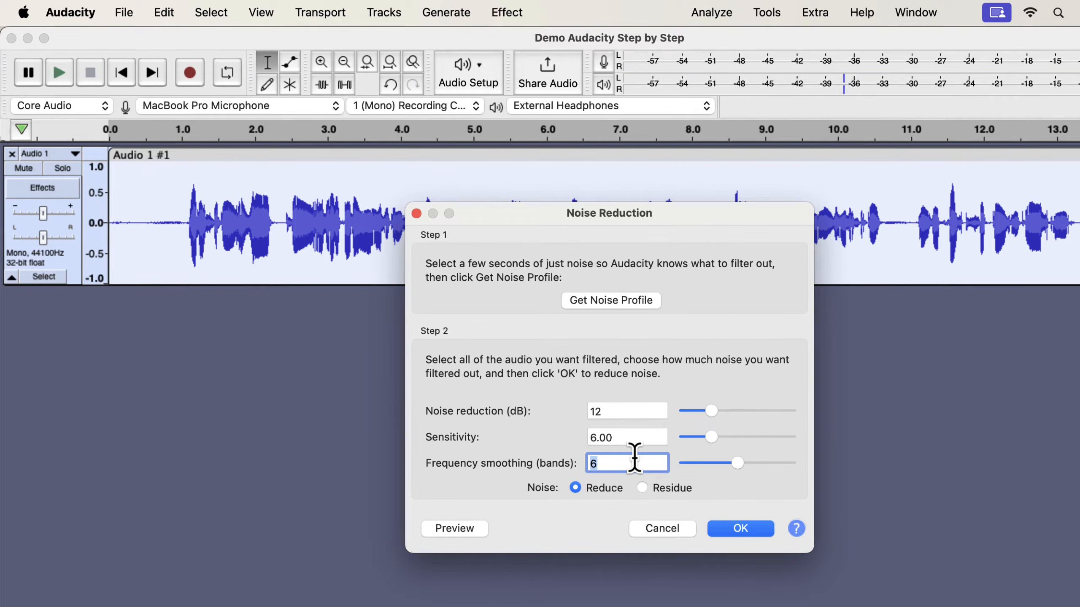
- Try frequency smoothing at its lowest value and at 12 bands, restore 6 bands, and apply the noise reduction
drag(736, 464, 682, 465)
drag(682, 467, 811, 469)
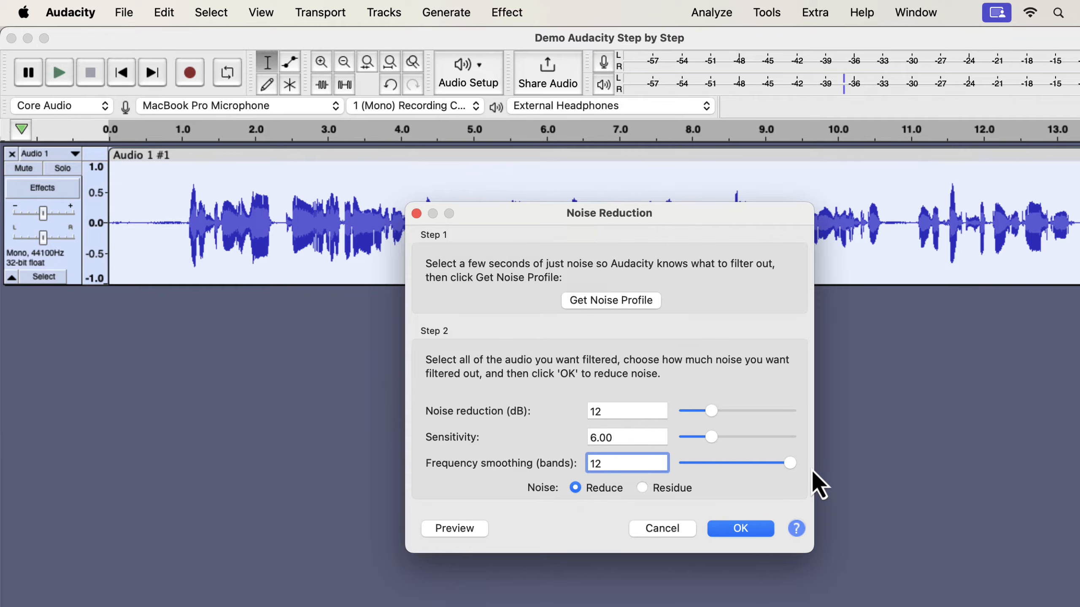
drag(790, 466, 741, 466)
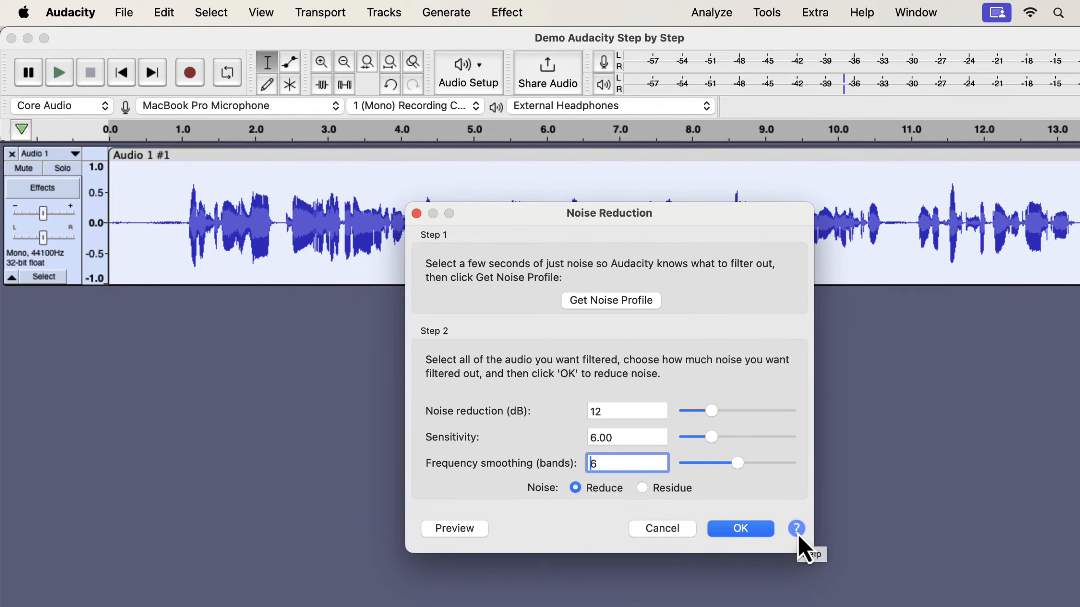
click(721, 528)
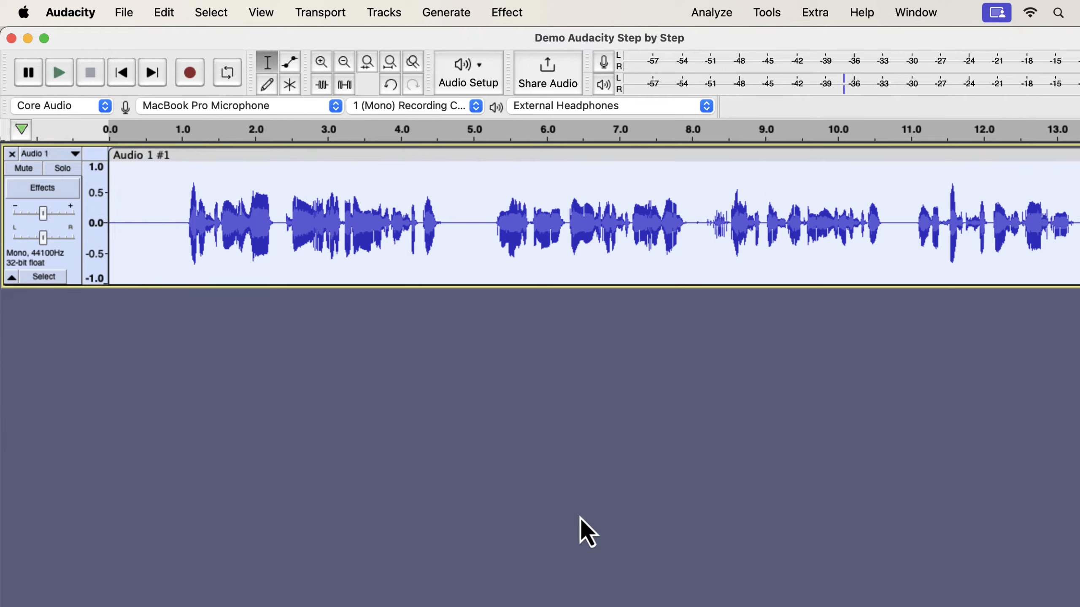
- Play the first 0.9 seconds of the track and the speech that follows to hear the effect of the noise reduction
drag(177, 222, 108, 222)
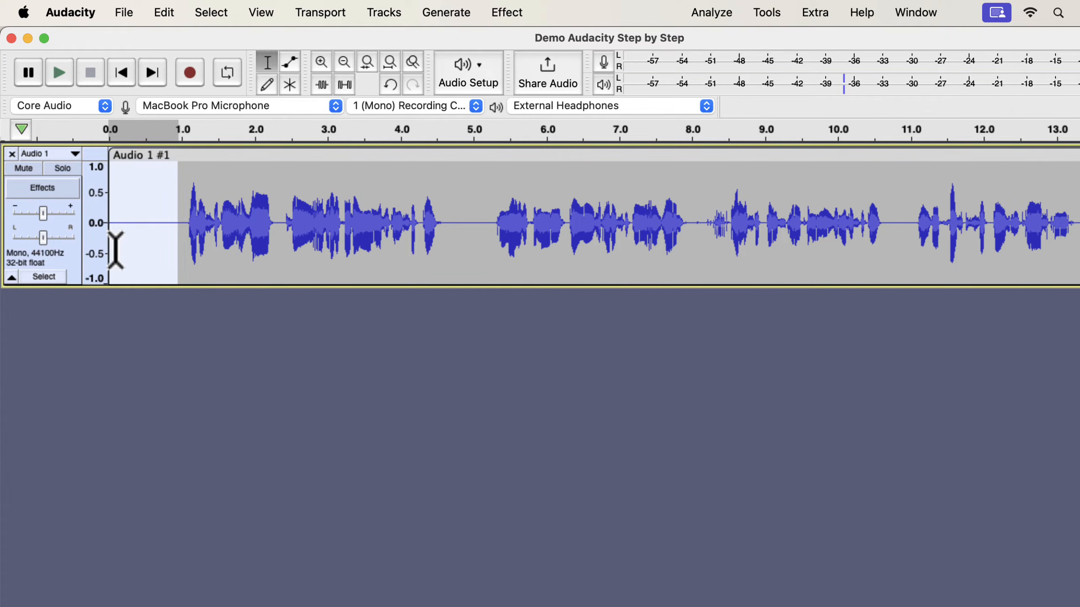
key(space)
key(space)
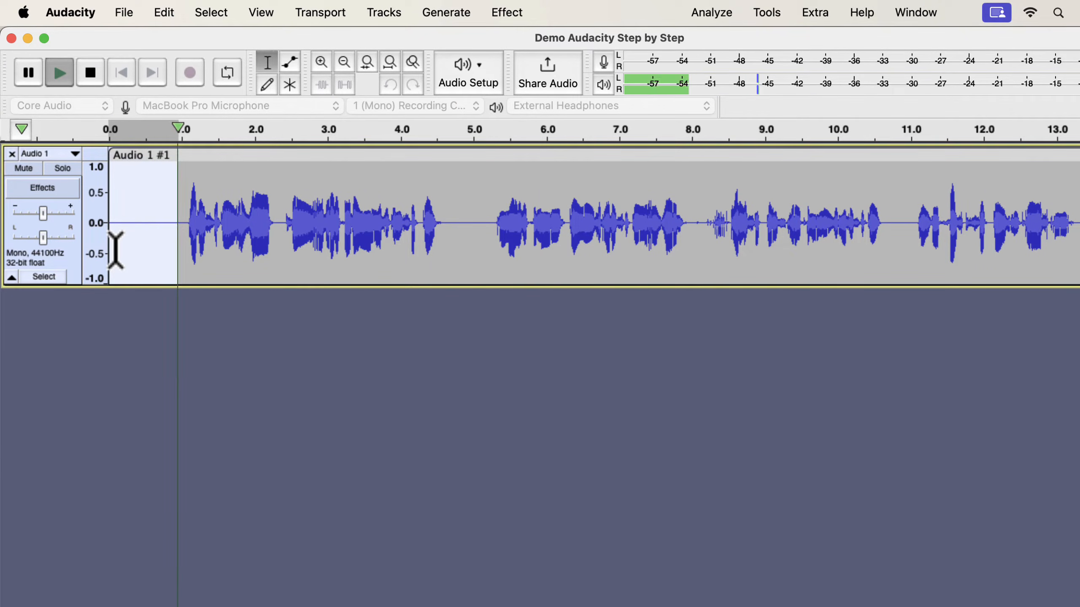
key(space)
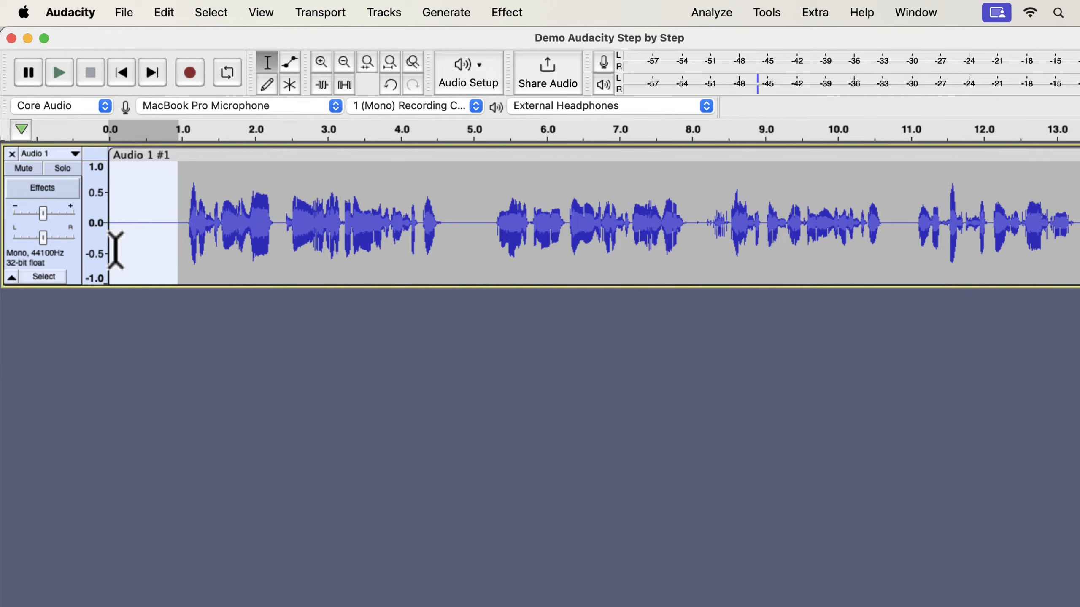
click(180, 223)
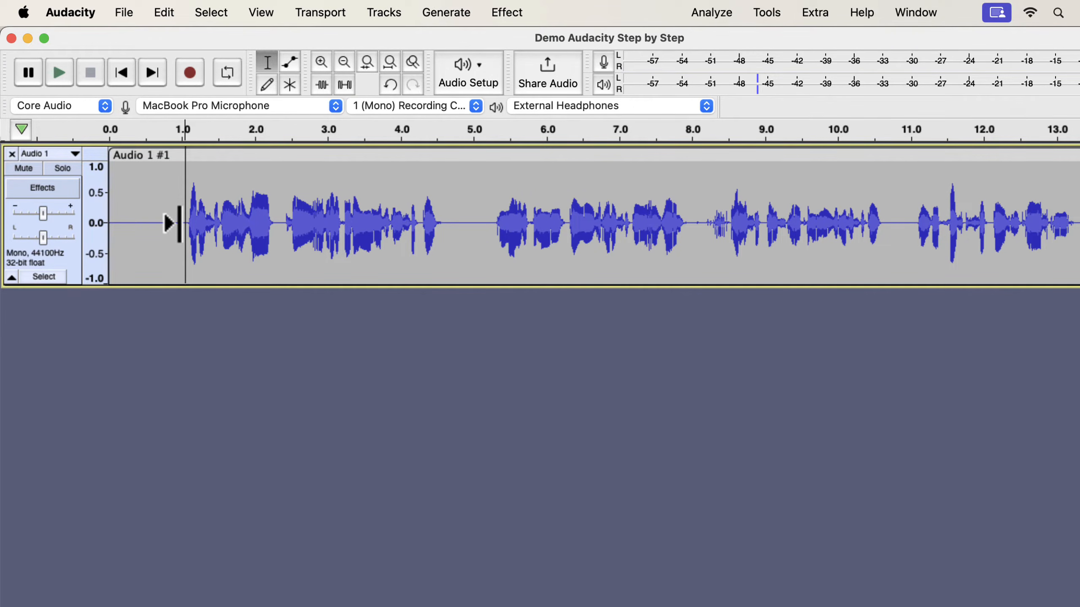
key(space)
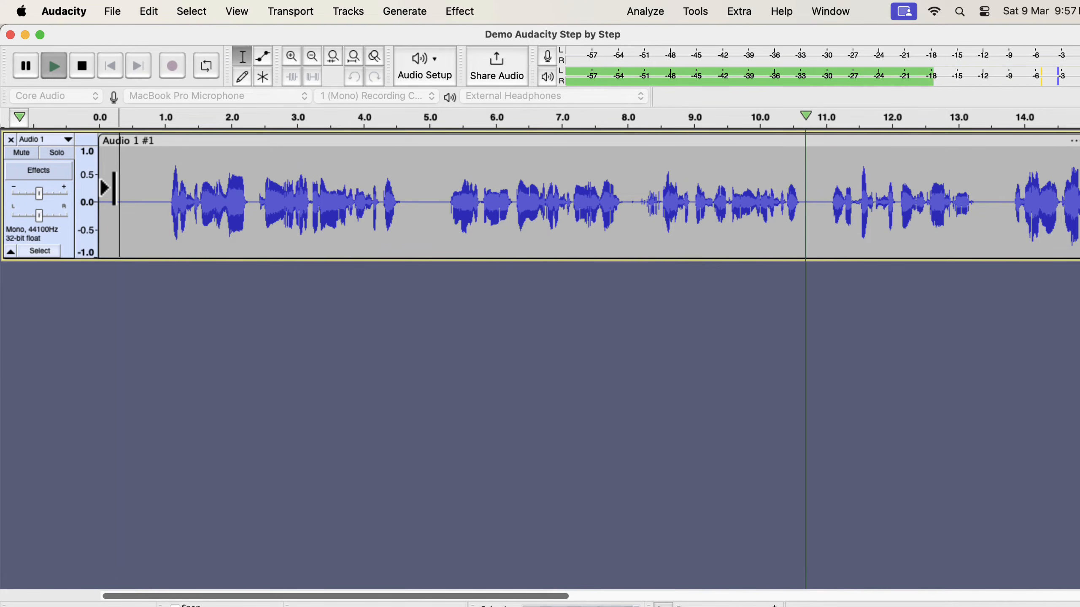
- Stop playback, select the whole clip, and look at the Noise Gate effect's settings without applying it
key(space)
double_click(114, 188)
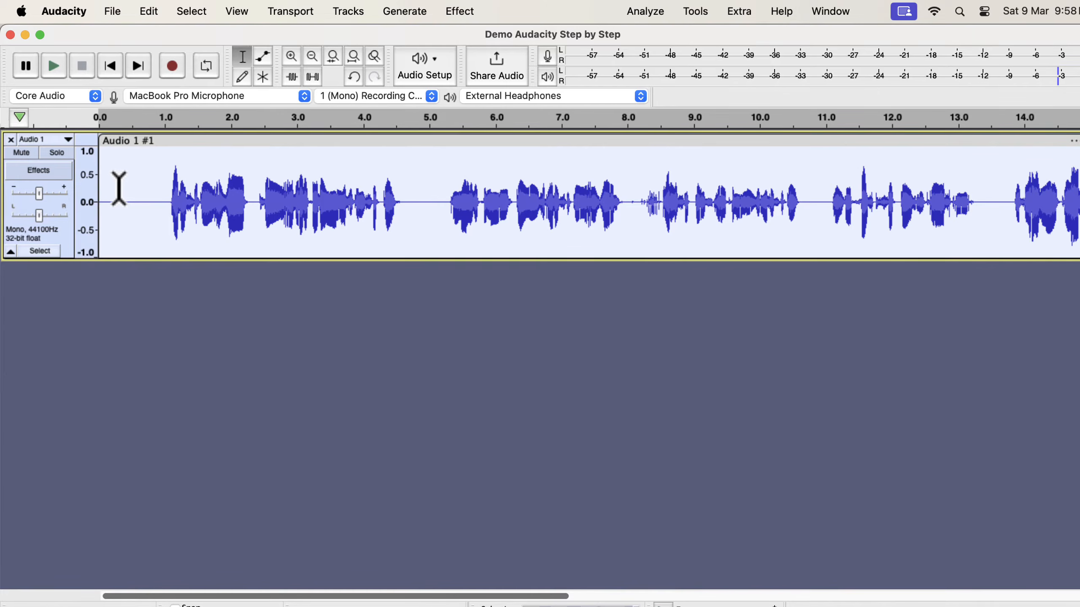
click(462, 17)
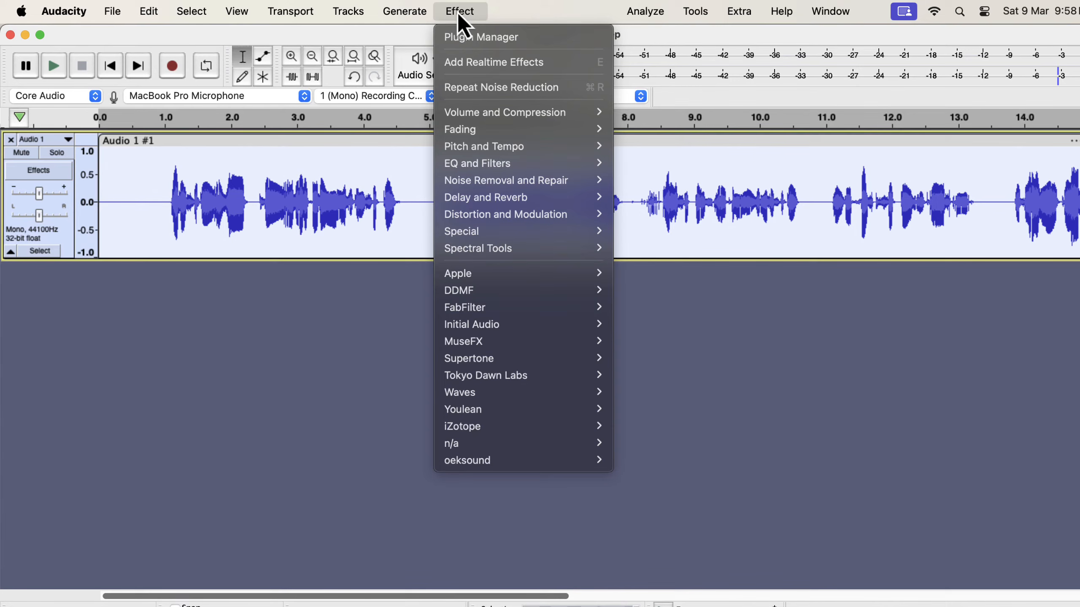
mouse_move(464, 186)
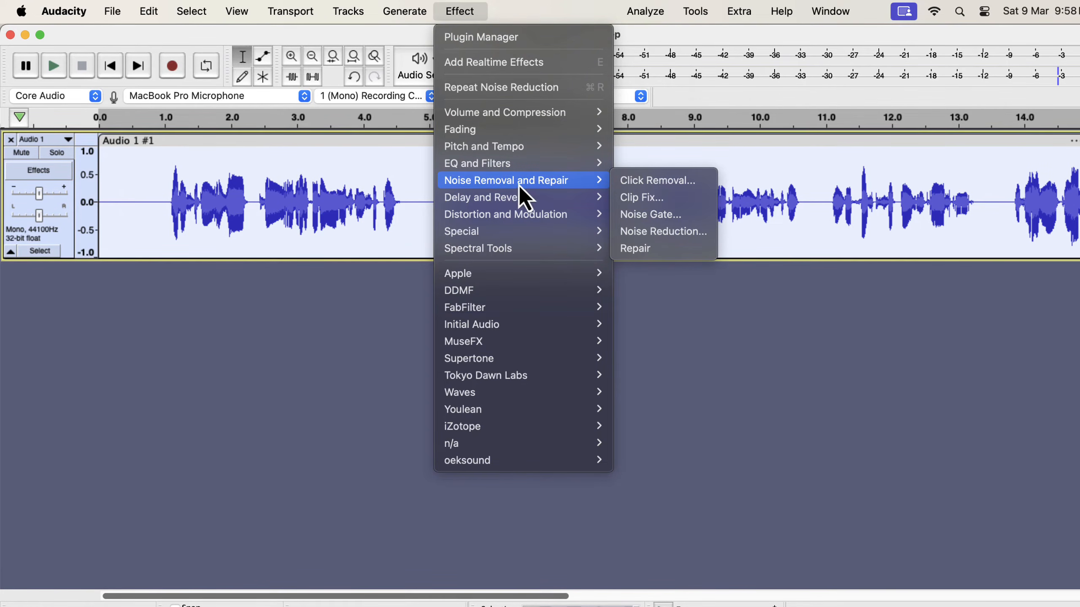
click(686, 217)
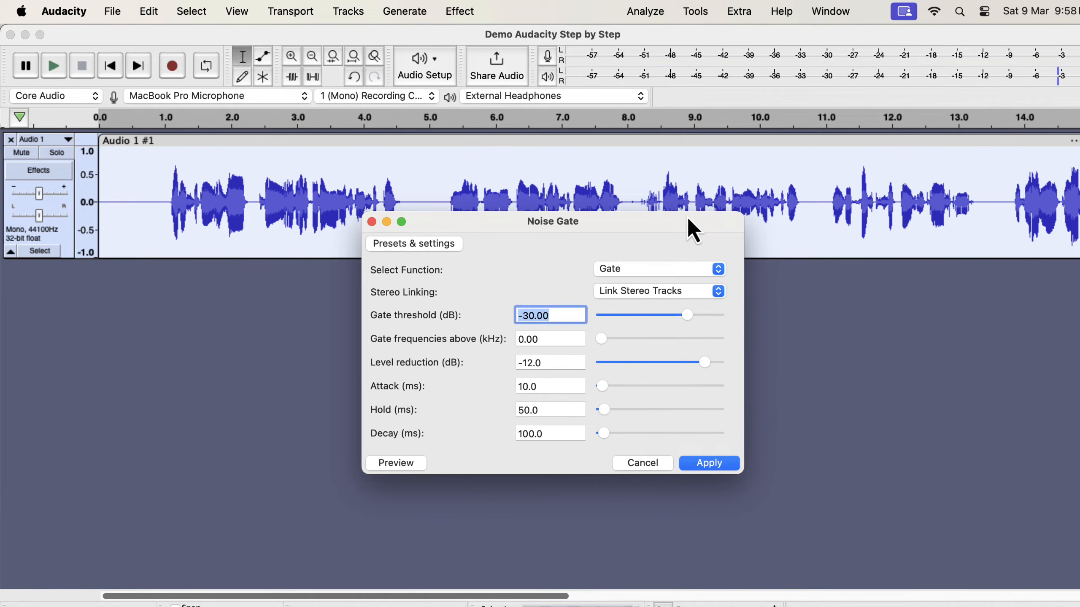
click(371, 222)
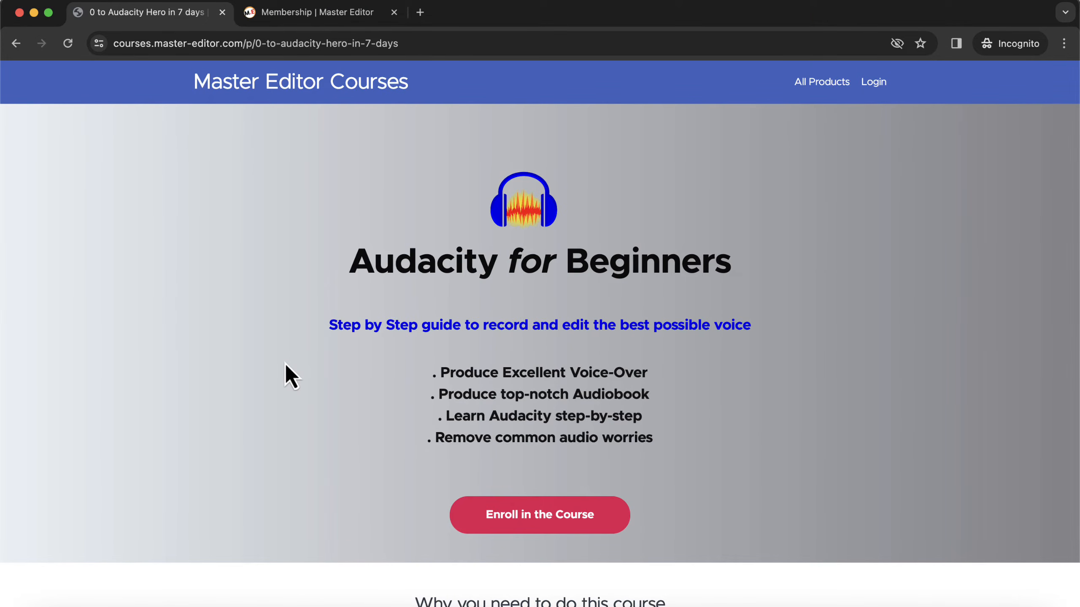
- Switch to the browser and look through the Audacity for Beginners course page down to the testimonials
scroll(285, 363, up, 2)
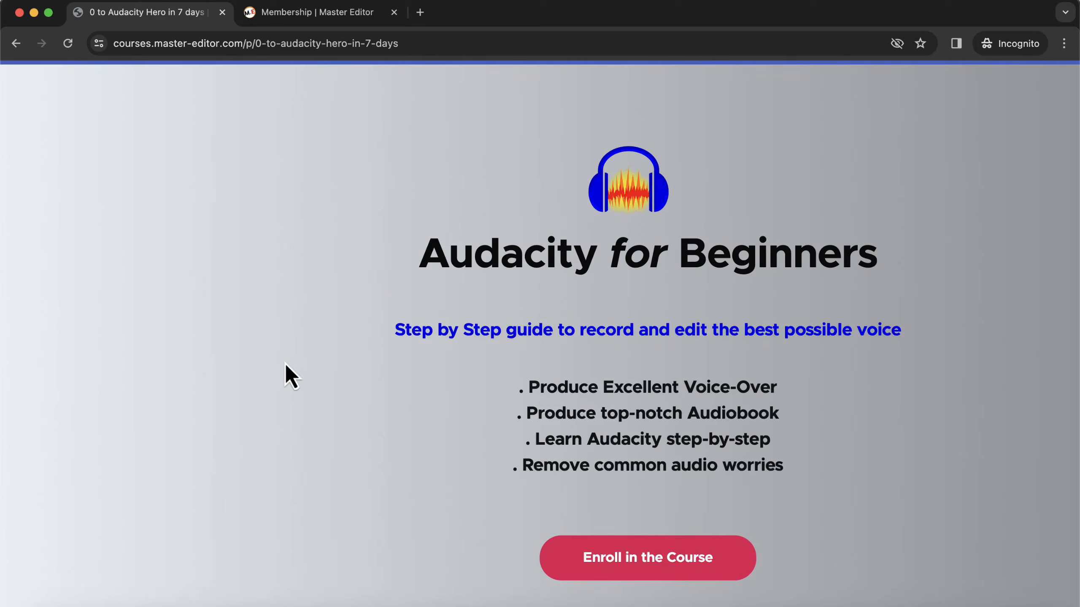
scroll(286, 363, down, 2)
scroll(286, 363, down, 10)
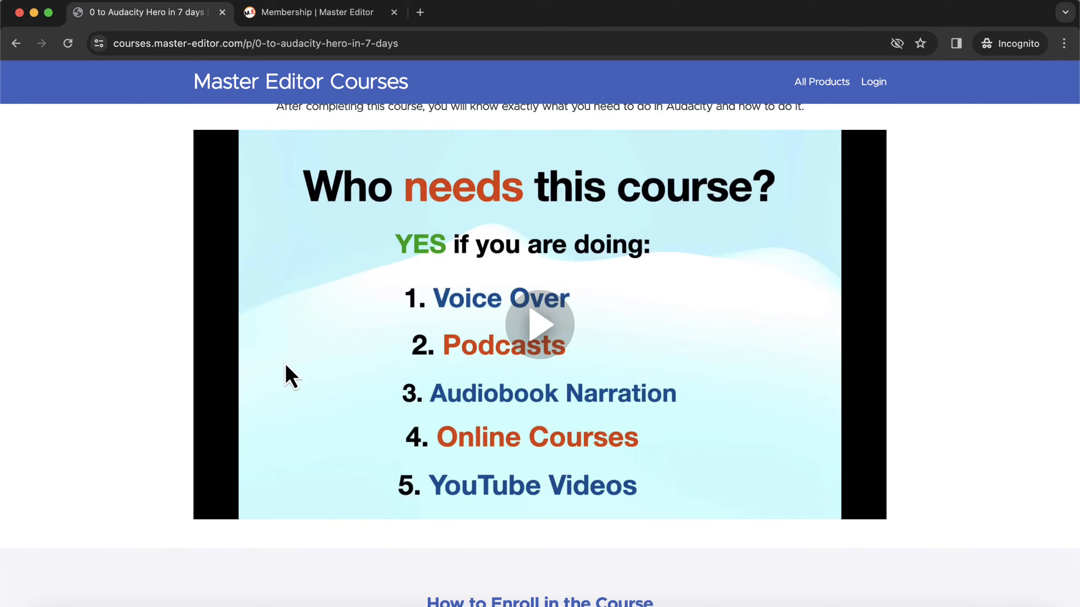
scroll(286, 364, down, 6)
scroll(285, 364, down, 10)
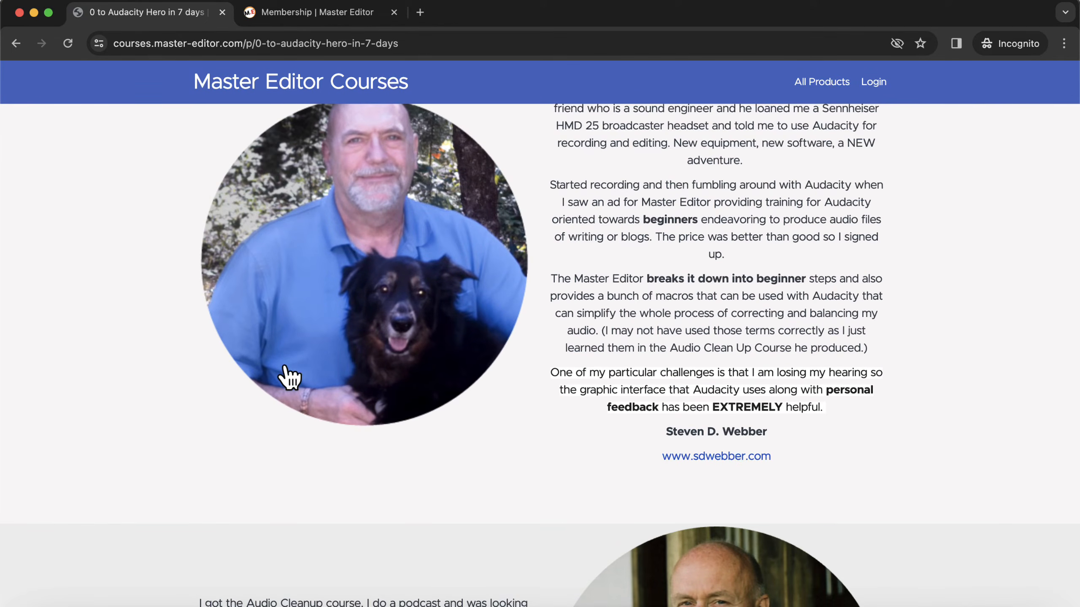
scroll(285, 365, down, 10)
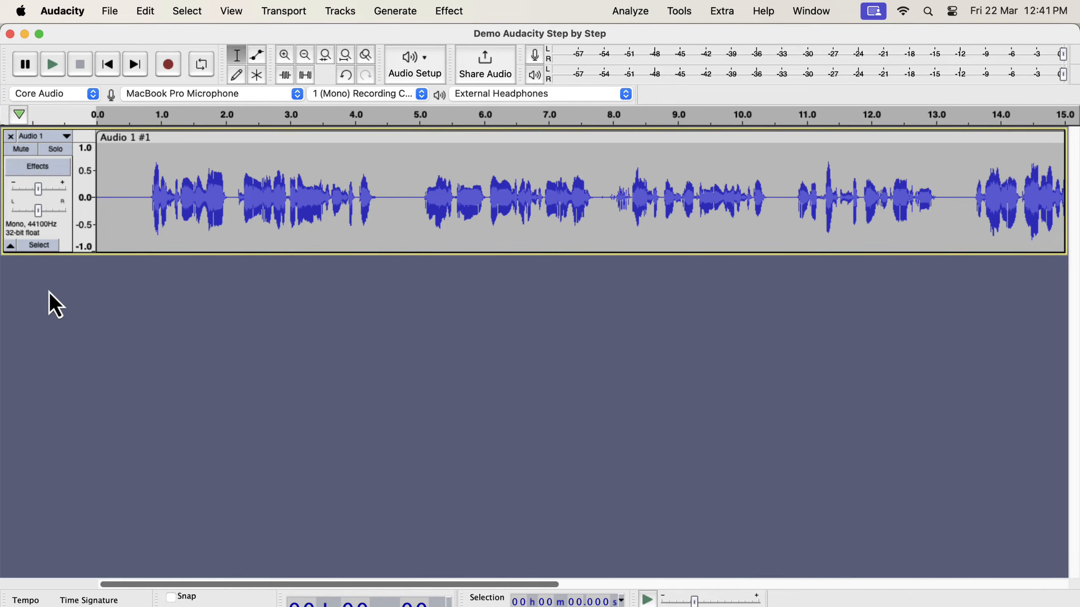
- Select the whole clip, open Filter Curve EQ for it, and flatten the existing curve
double_click(170, 210)
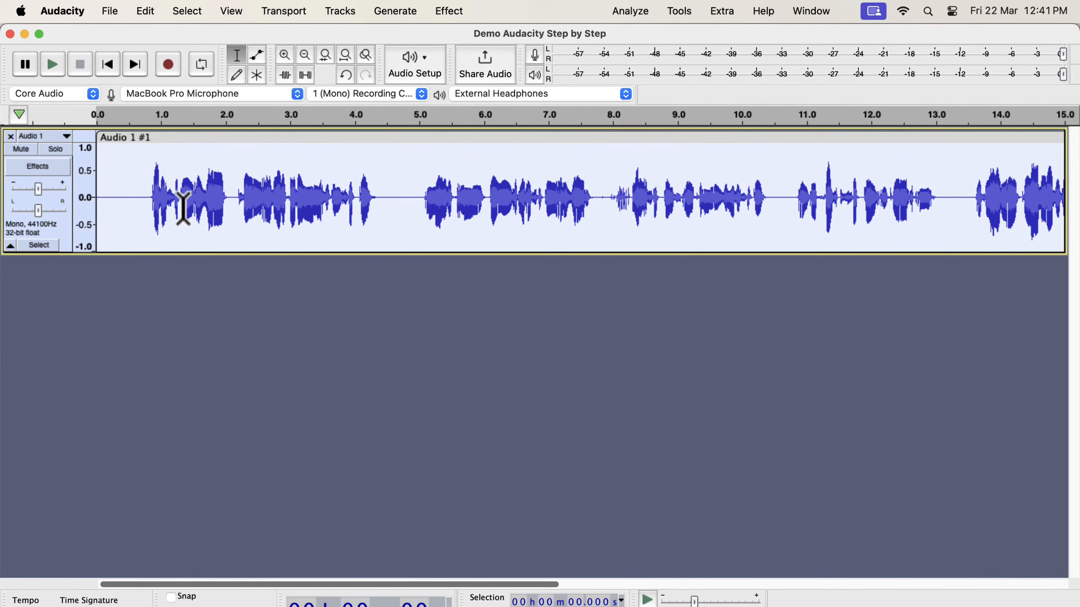
click(449, 11)
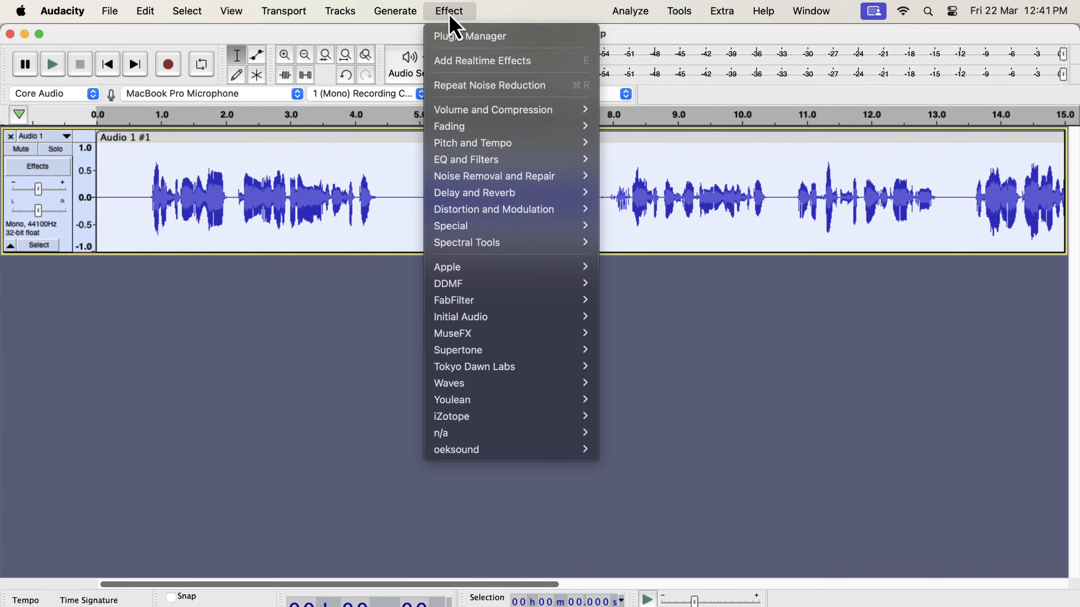
mouse_move(470, 159)
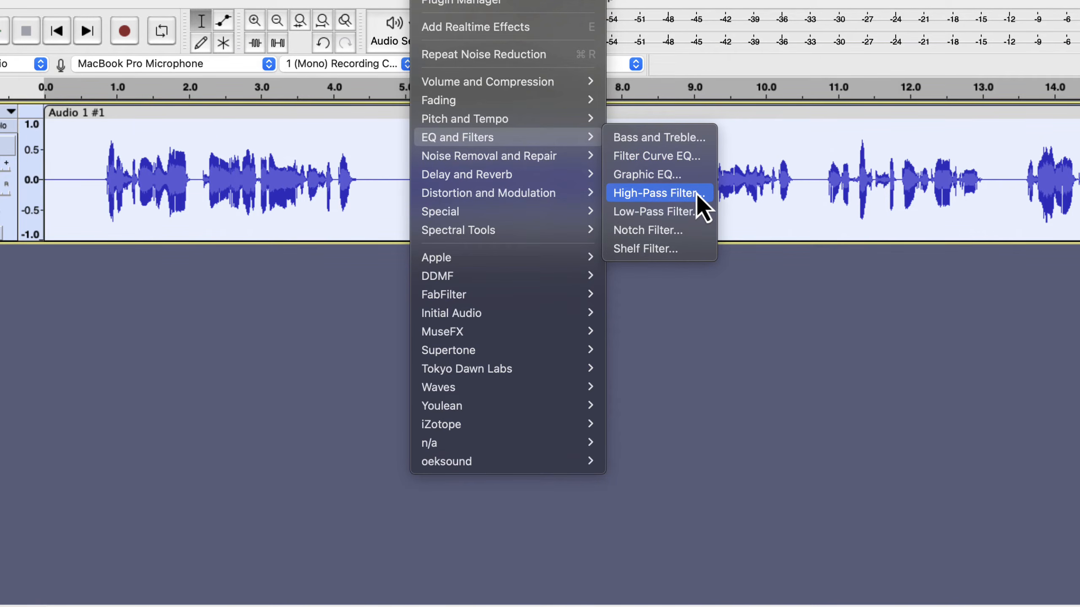
click(700, 157)
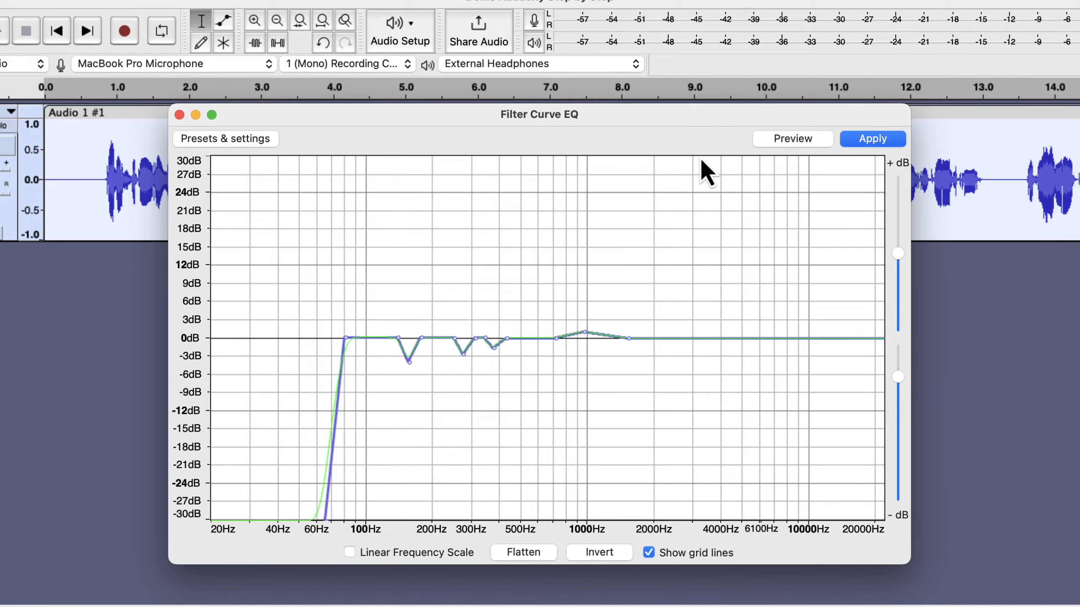
click(520, 553)
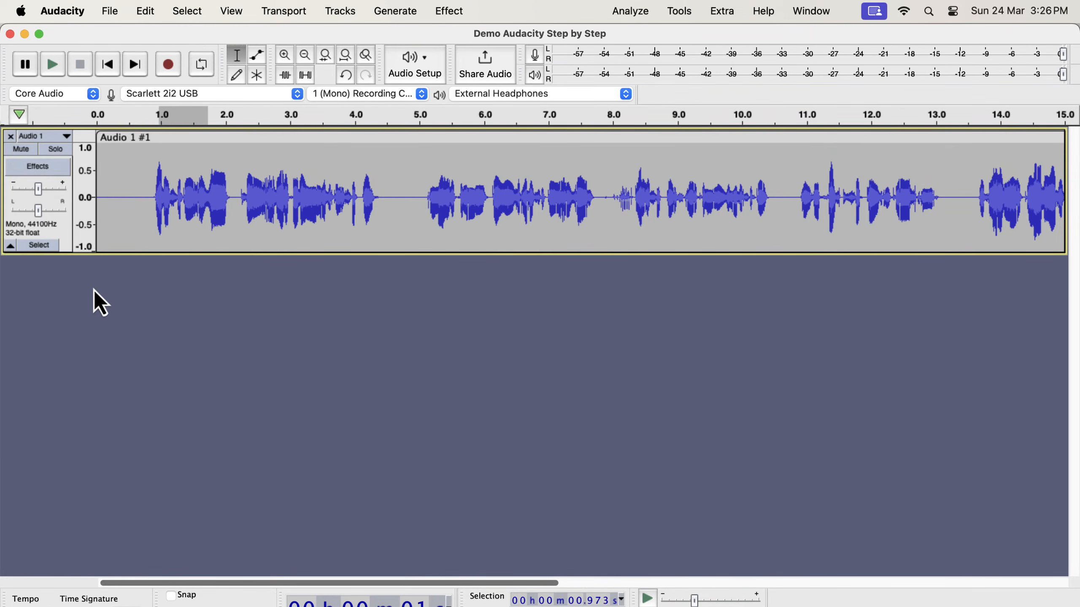
- Select the first spoken phrase from about 0.9 to 2.0 seconds and examine its frequency spectrum
click(155, 191)
drag(155, 191, 223, 198)
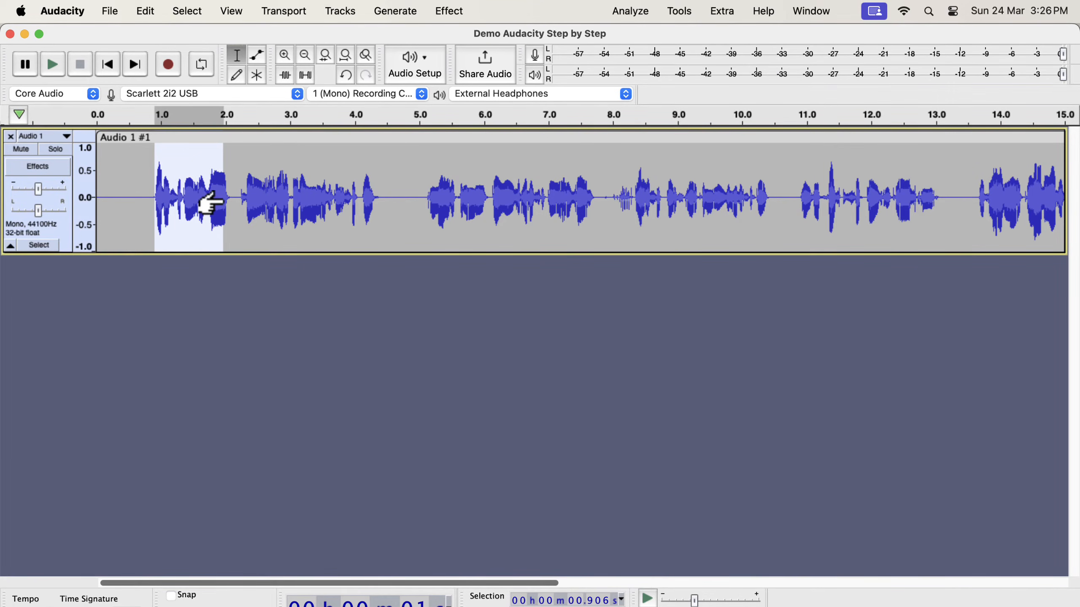
click(627, 18)
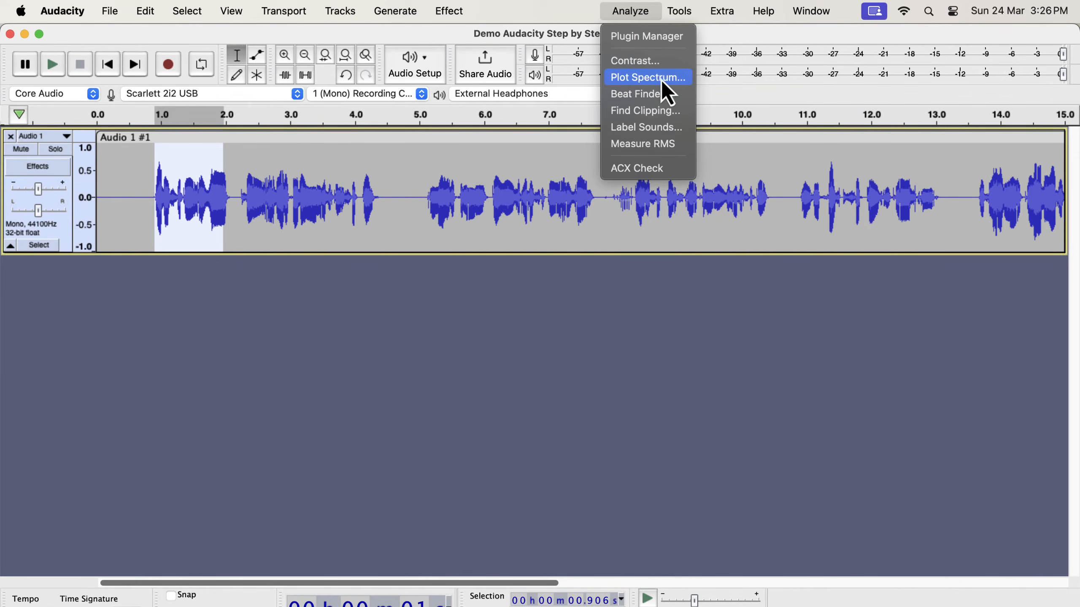
click(686, 94)
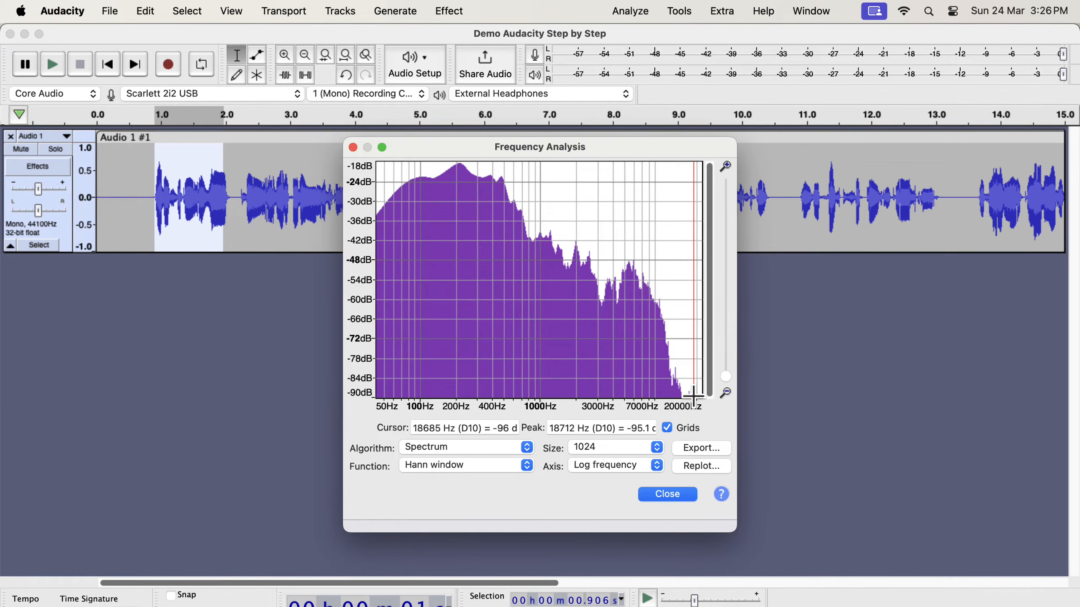
click(351, 148)
- Select the short stretch of speech from about 1.7 to 2.0 seconds and plot its spectrum
drag(208, 175, 224, 190)
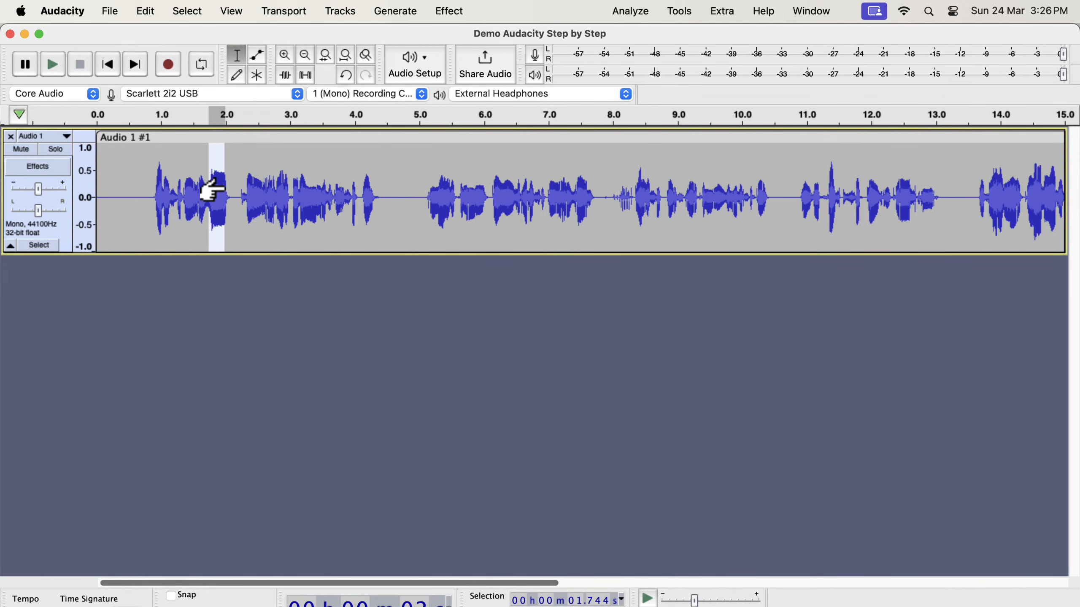
click(634, 14)
click(639, 78)
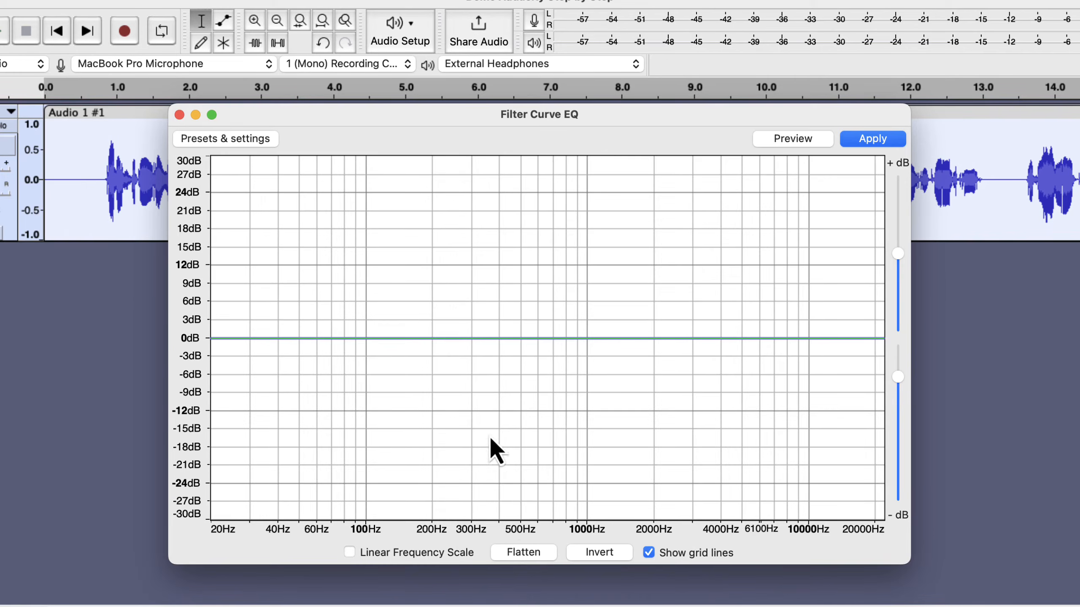
- Try lowering the Filter Curve EQ line to about -6 dB with a single control point, and flatten it again
drag(466, 339, 465, 371)
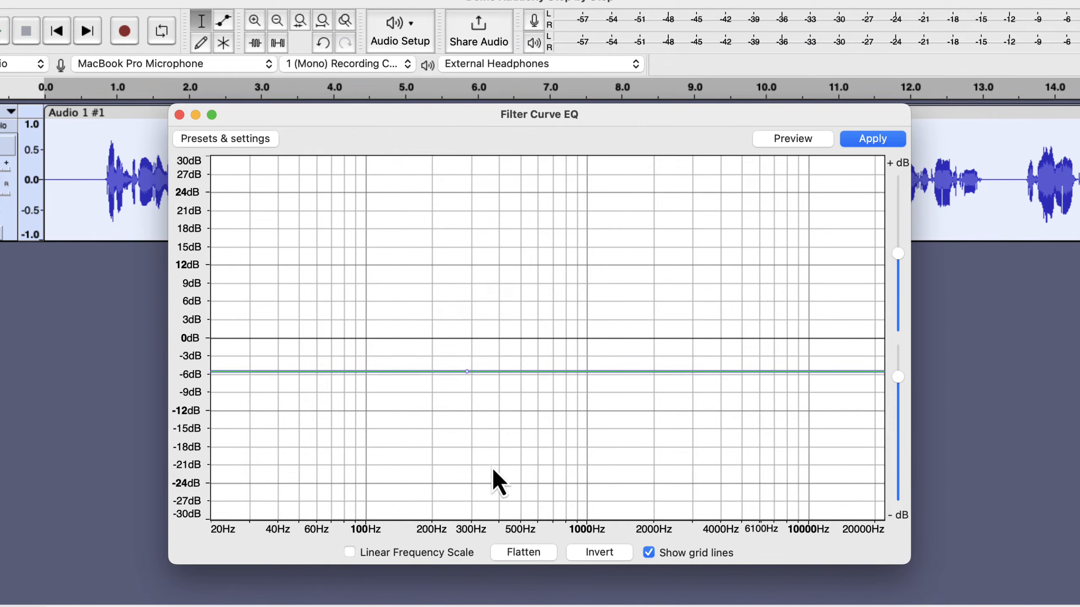
click(519, 555)
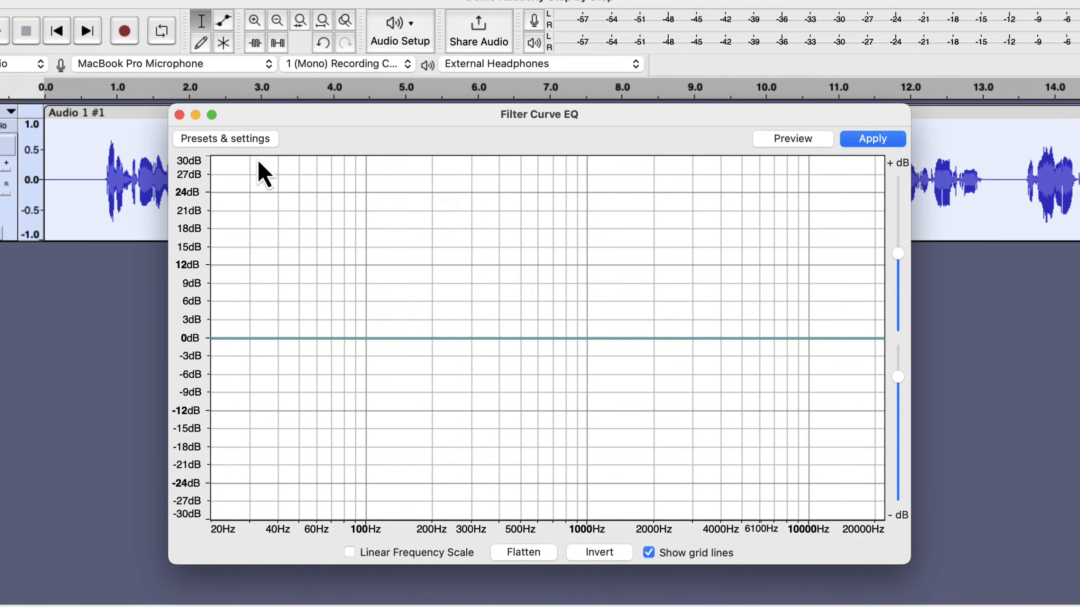
- Load the AM Radio factory preset in Filter Curve EQ and preview its effect on the voice
click(256, 140)
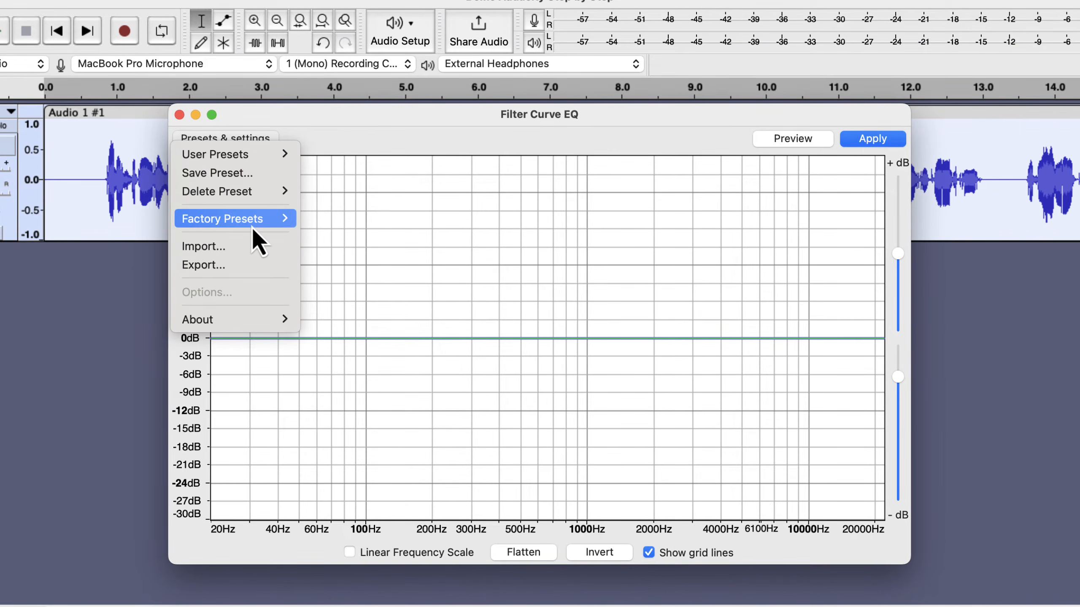
mouse_move(253, 229)
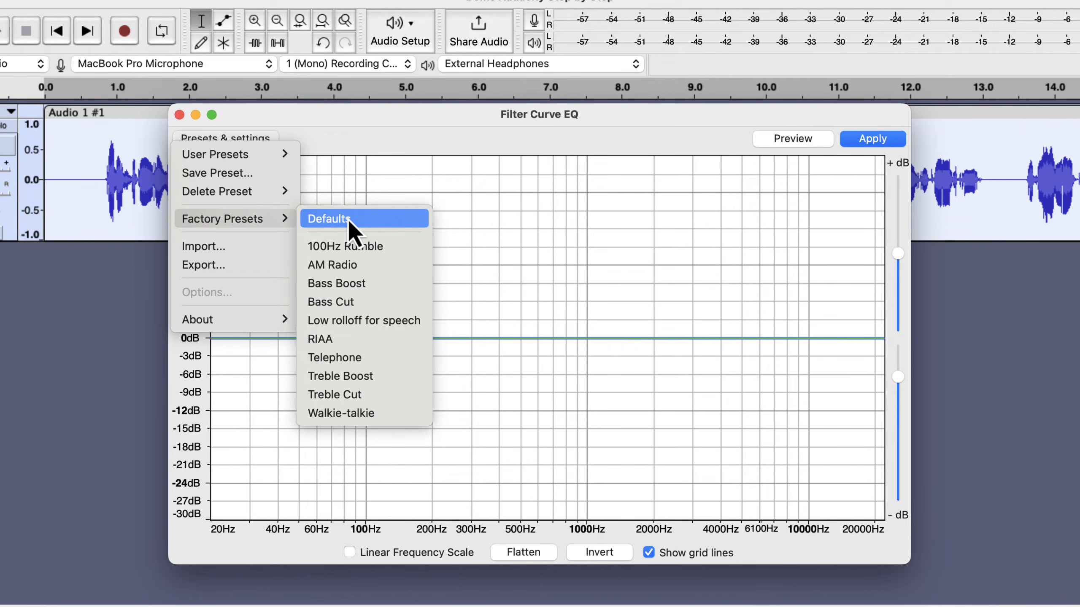
click(359, 264)
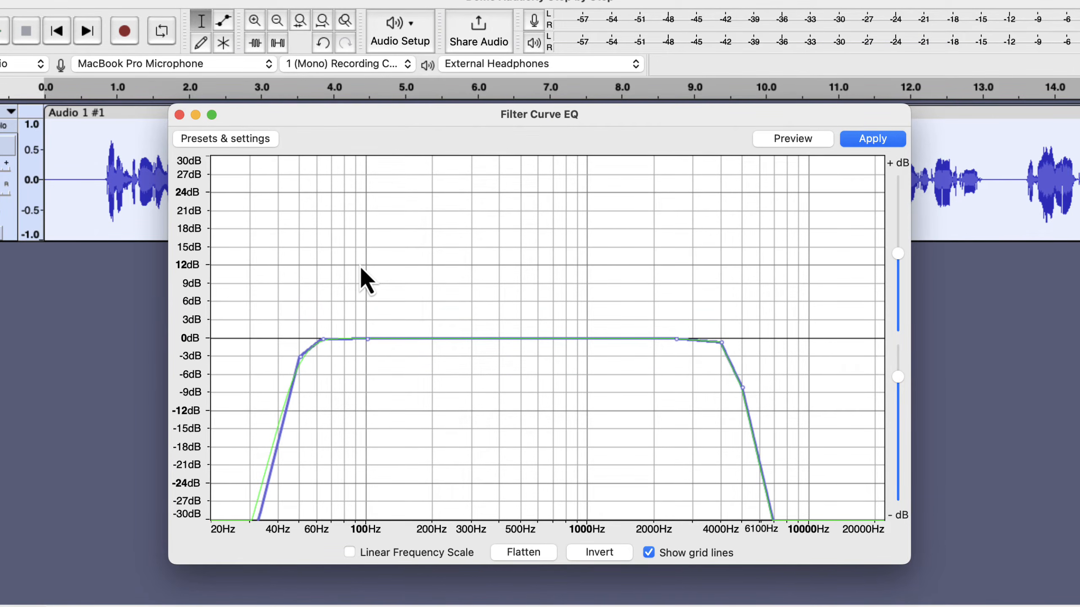
click(780, 139)
- Load the Telephone factory preset in Filter Curve EQ and preview how it sounds
click(239, 140)
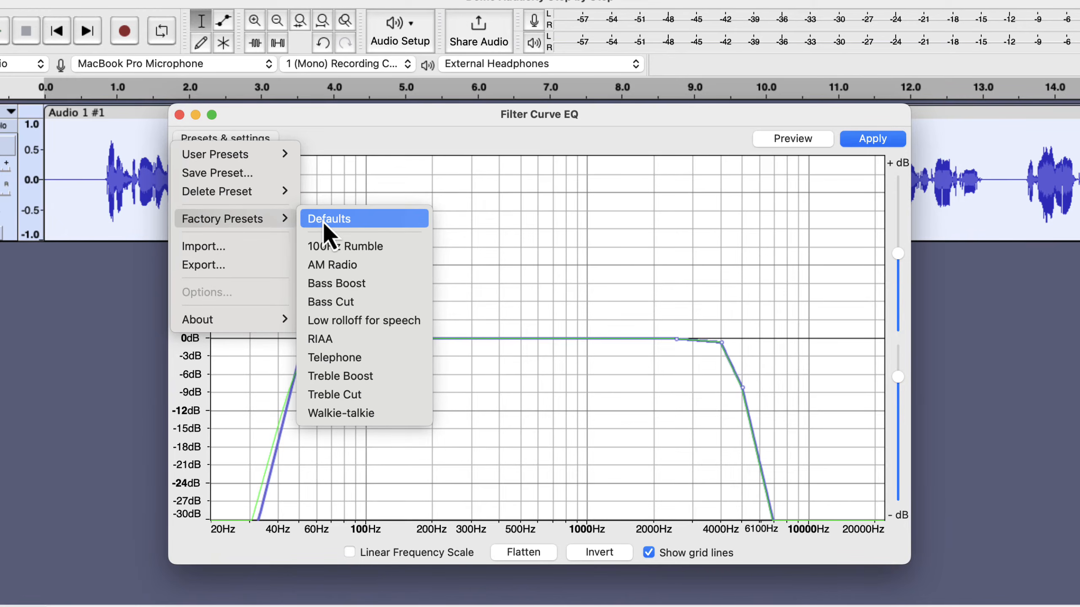
click(342, 359)
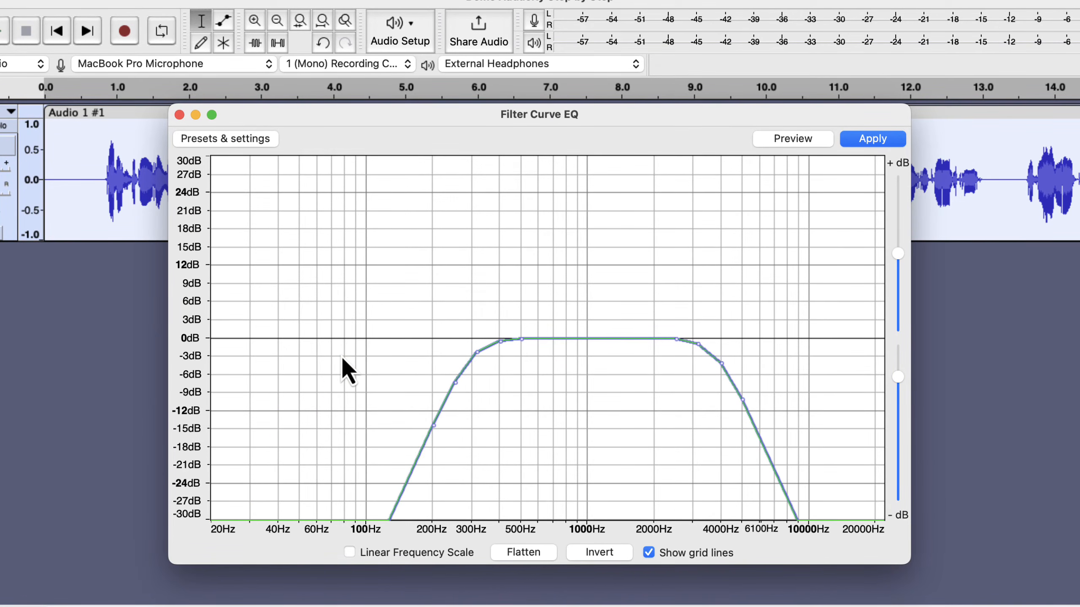
click(805, 144)
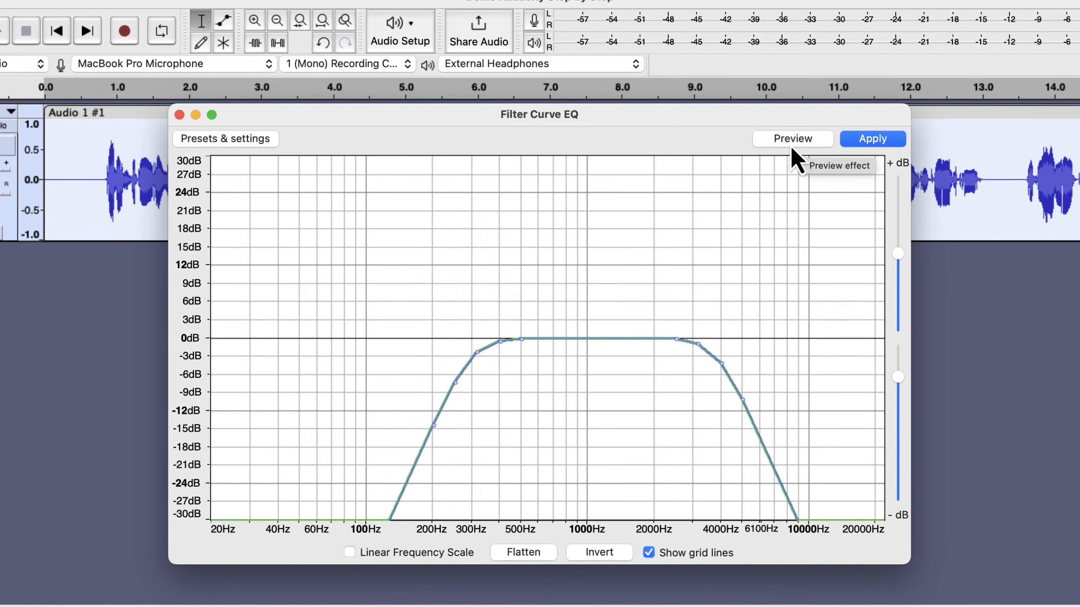
- Load the Low rolloff for speech factory preset in Filter Curve EQ
click(256, 141)
mouse_move(261, 217)
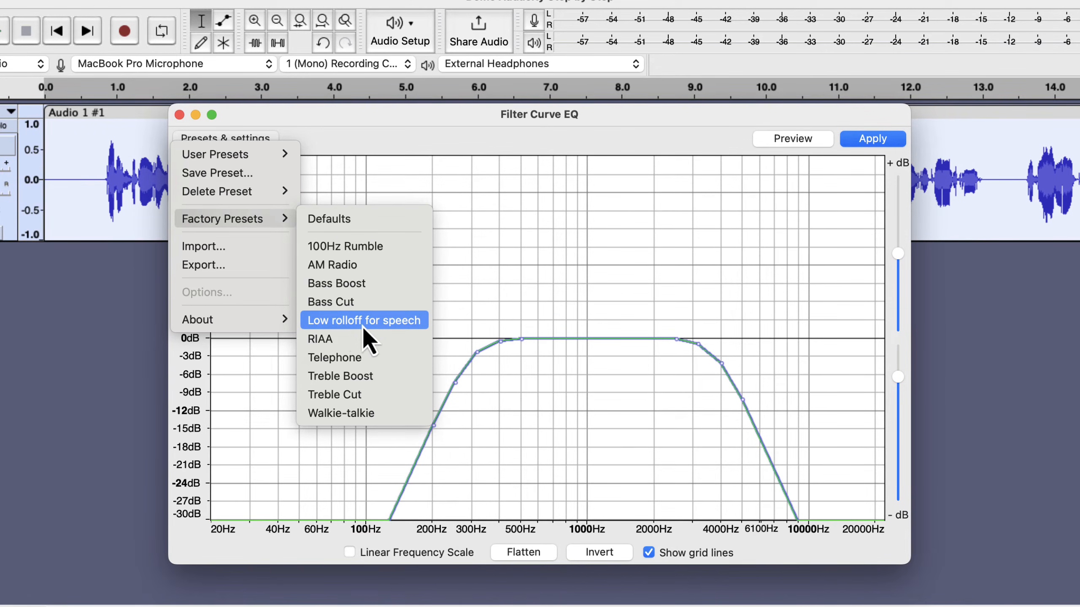
click(421, 323)
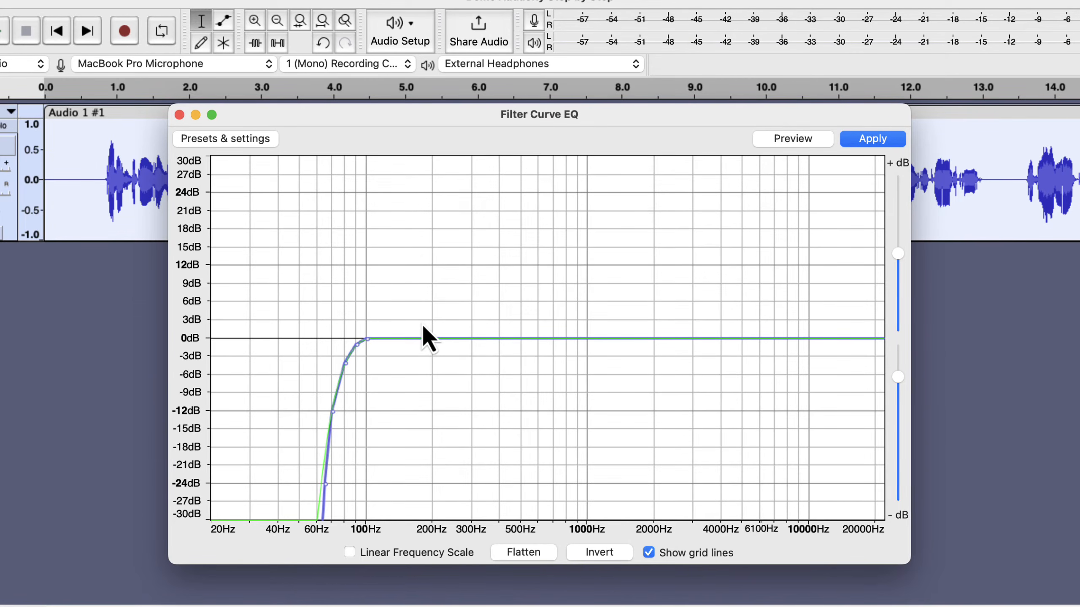
- Try a steeper low cut, a dip to about -10 dB near 3000 Hz, and a boost to about 6 dB near 5000 Hz
drag(358, 348, 334, 369)
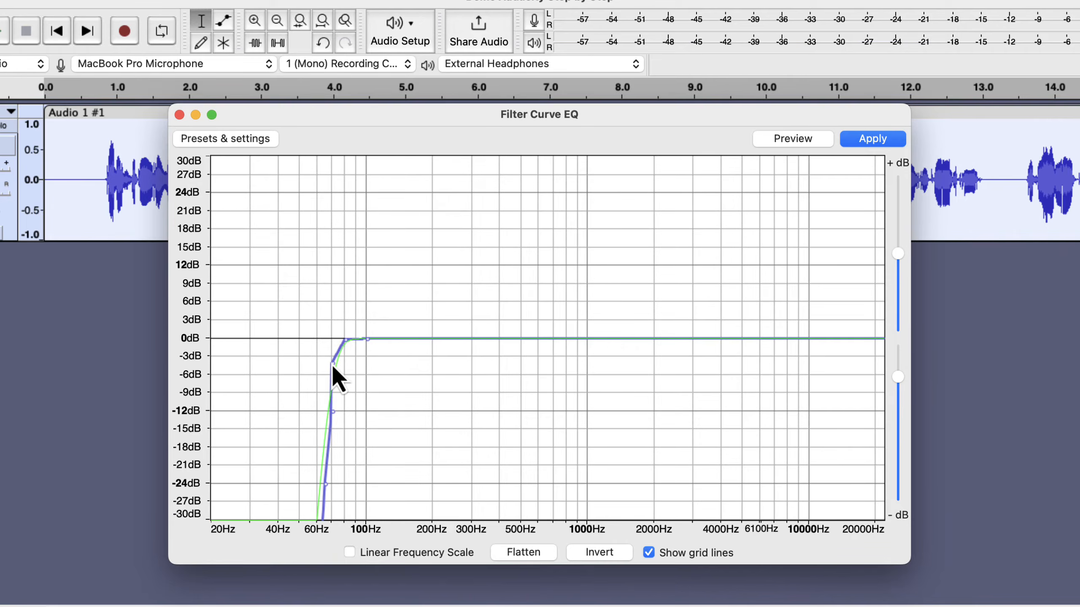
click(646, 337)
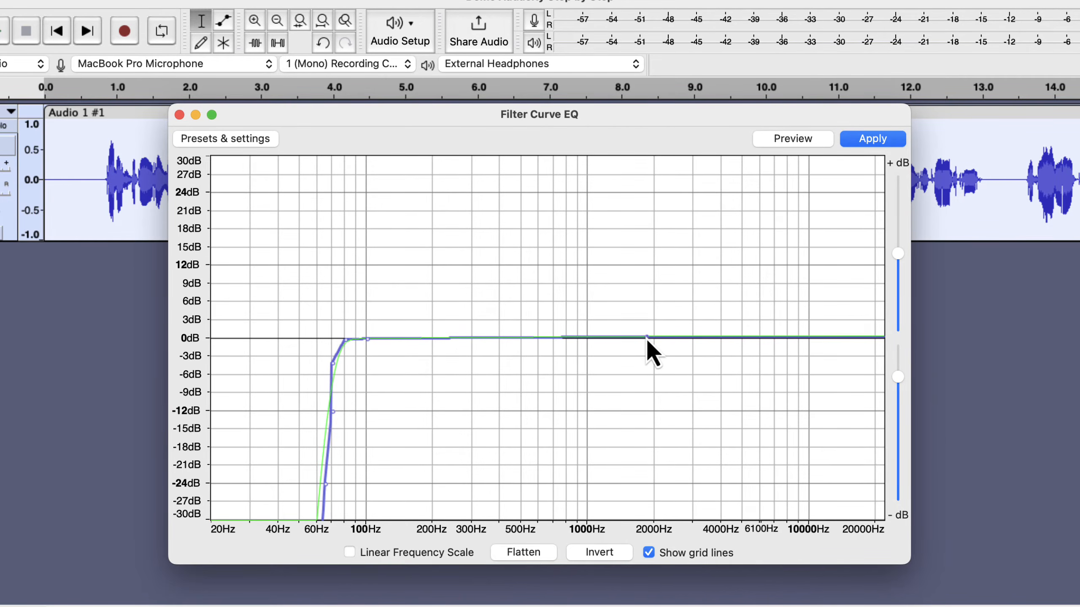
click(716, 338)
drag(689, 338, 691, 397)
drag(715, 338, 771, 309)
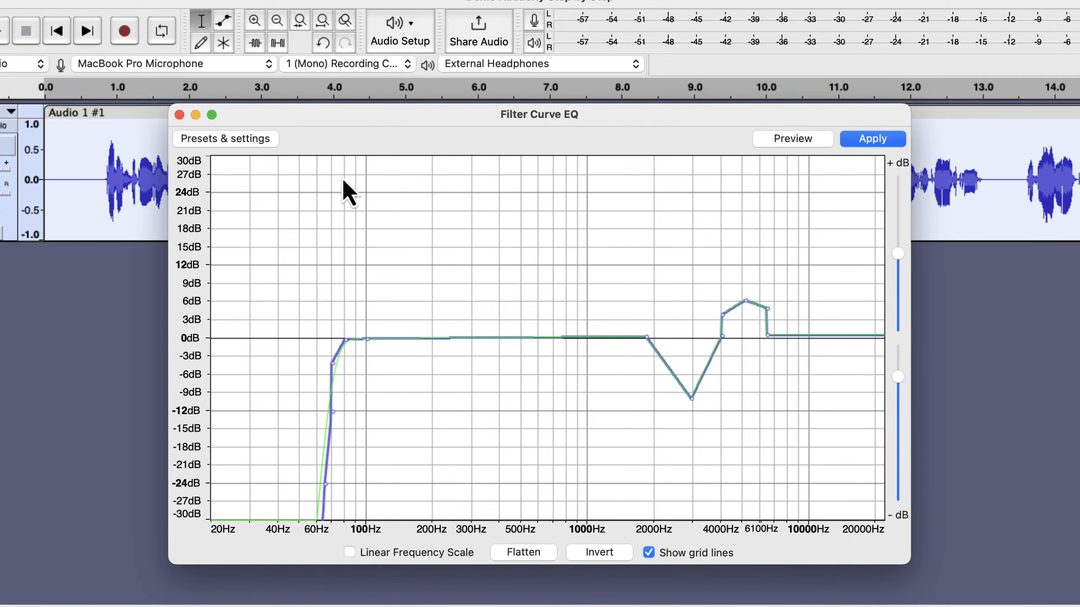
- Discard the custom curve points by reloading the Low rolloff for speech factory preset
click(259, 141)
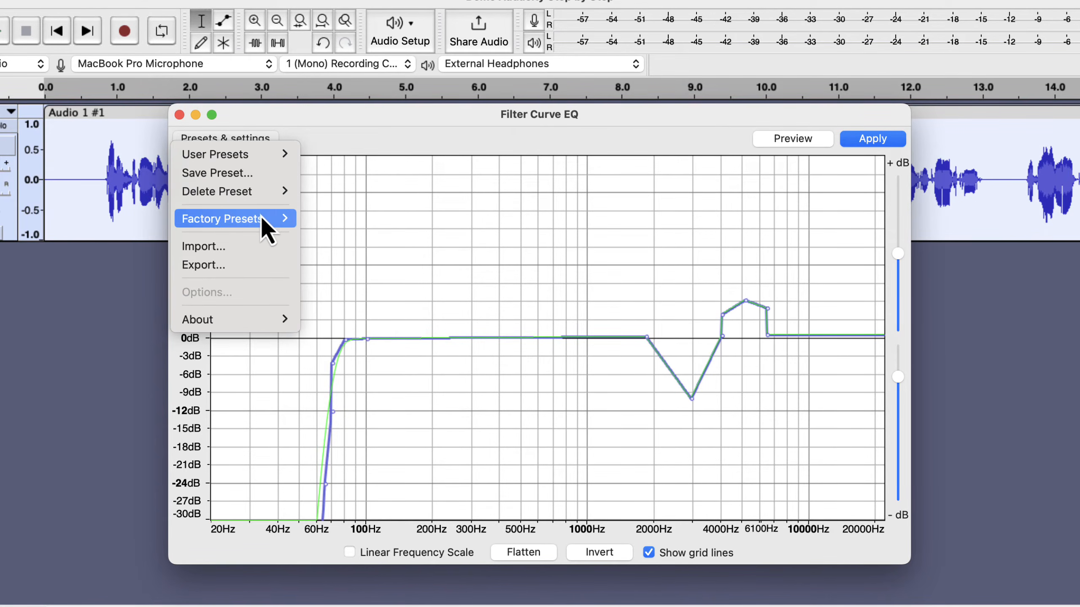
mouse_move(261, 218)
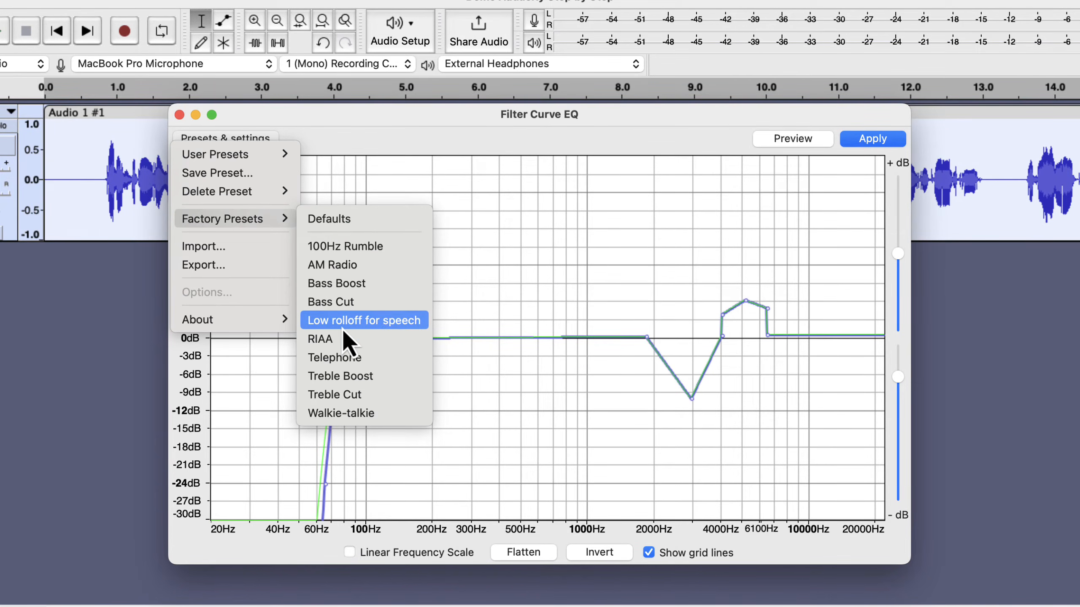
click(399, 327)
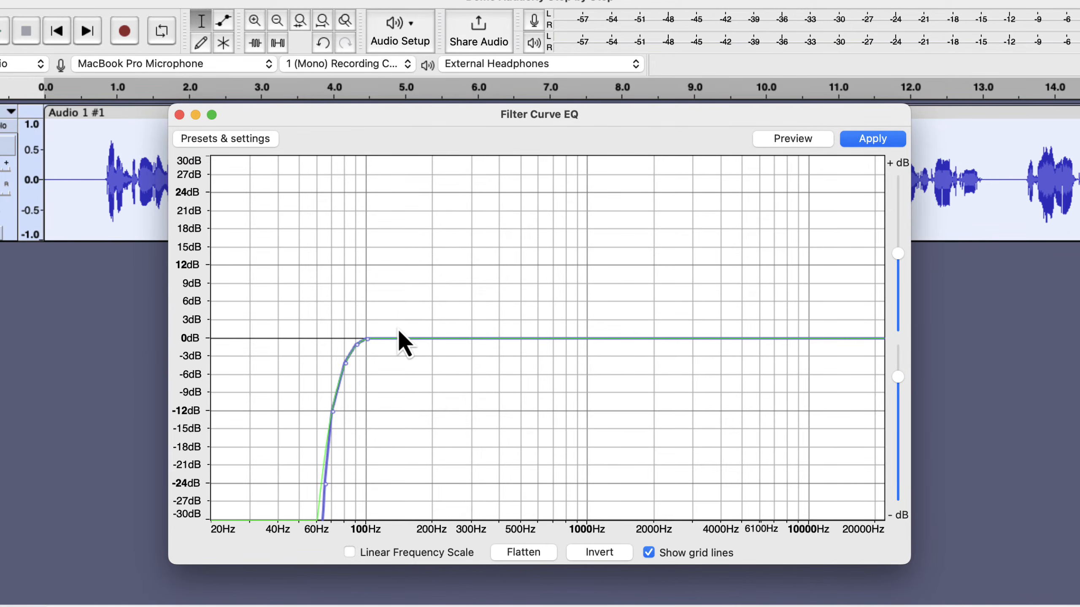
- Raise the low rolloff points to 0 dB near 80 Hz and about -5 dB near 70 Hz, preview the curve, and apply it
drag(356, 348, 332, 366)
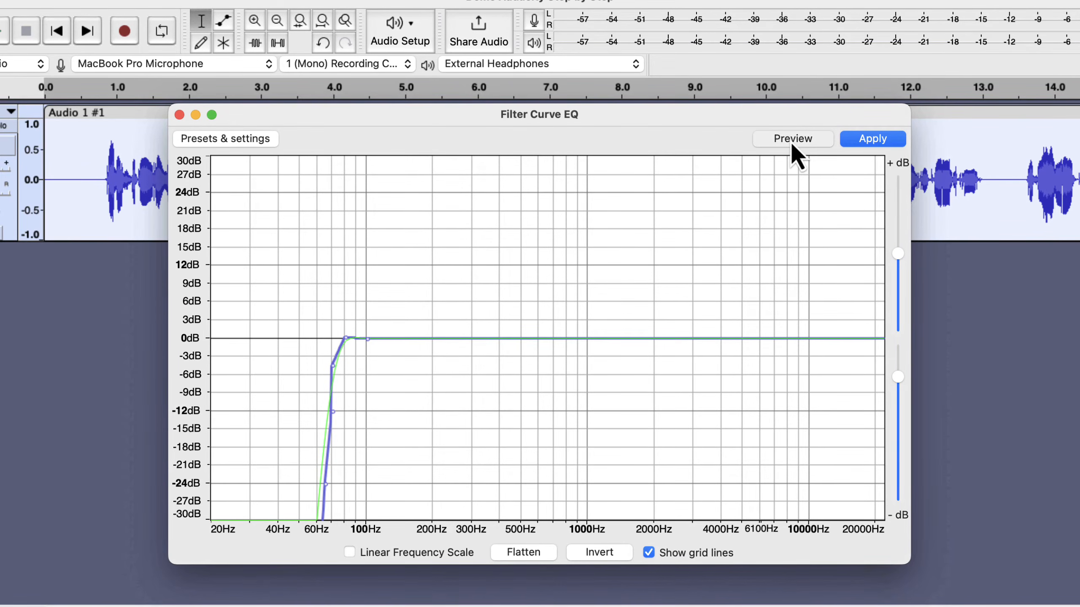
click(793, 154)
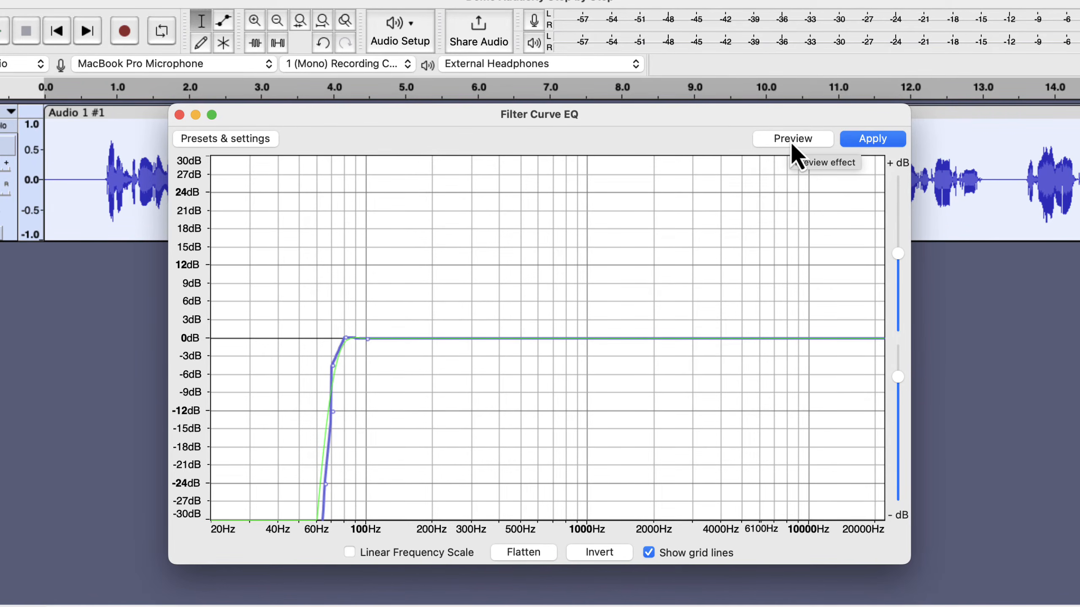
click(872, 140)
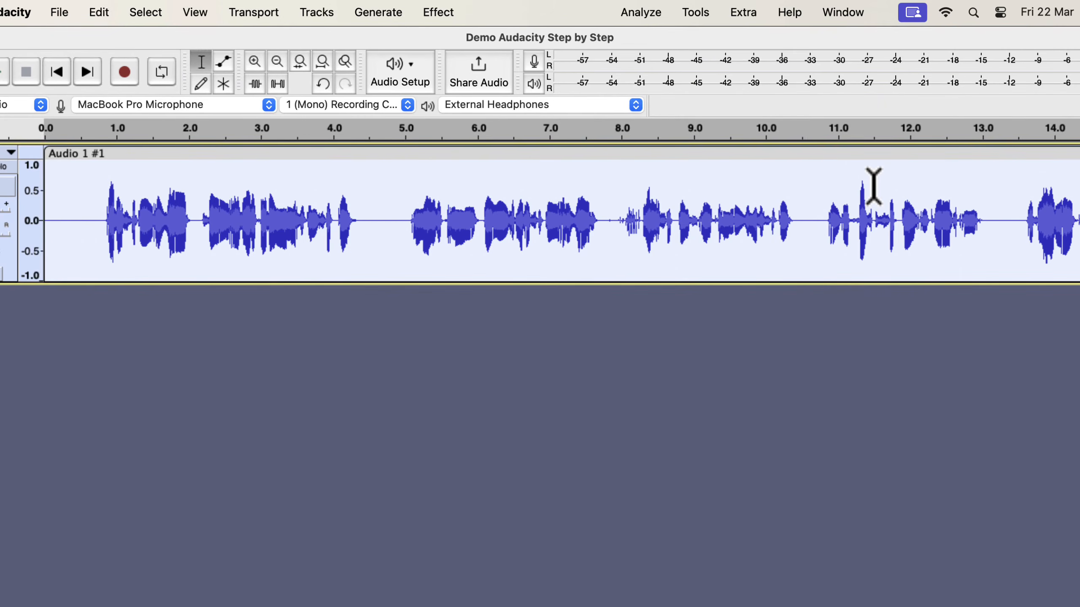
- Reopen Filter Curve EQ on the recording and load the Treble Boost factory preset
click(441, 12)
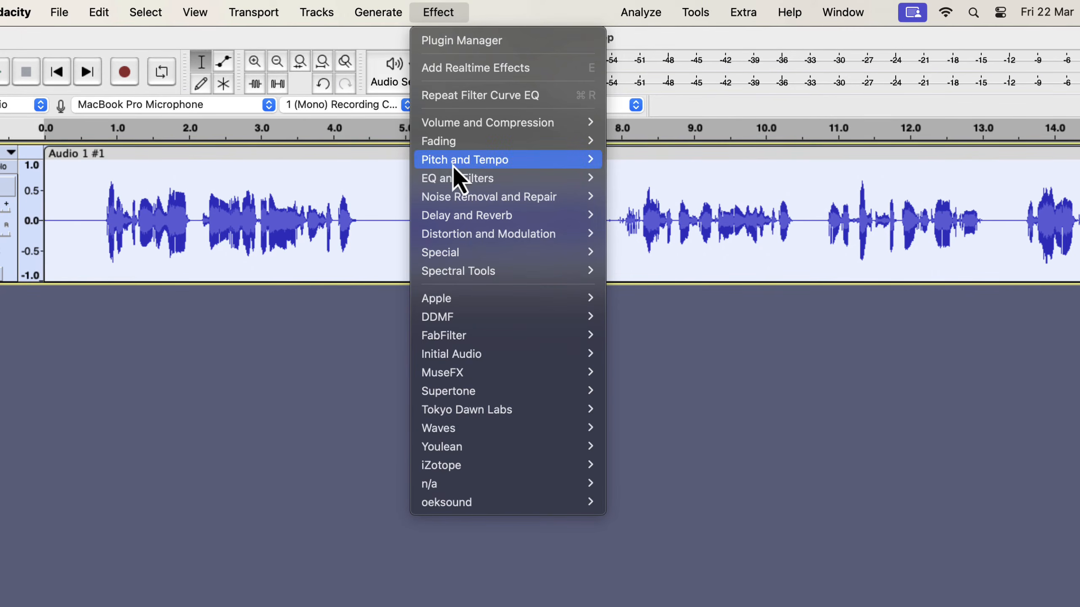
mouse_move(454, 179)
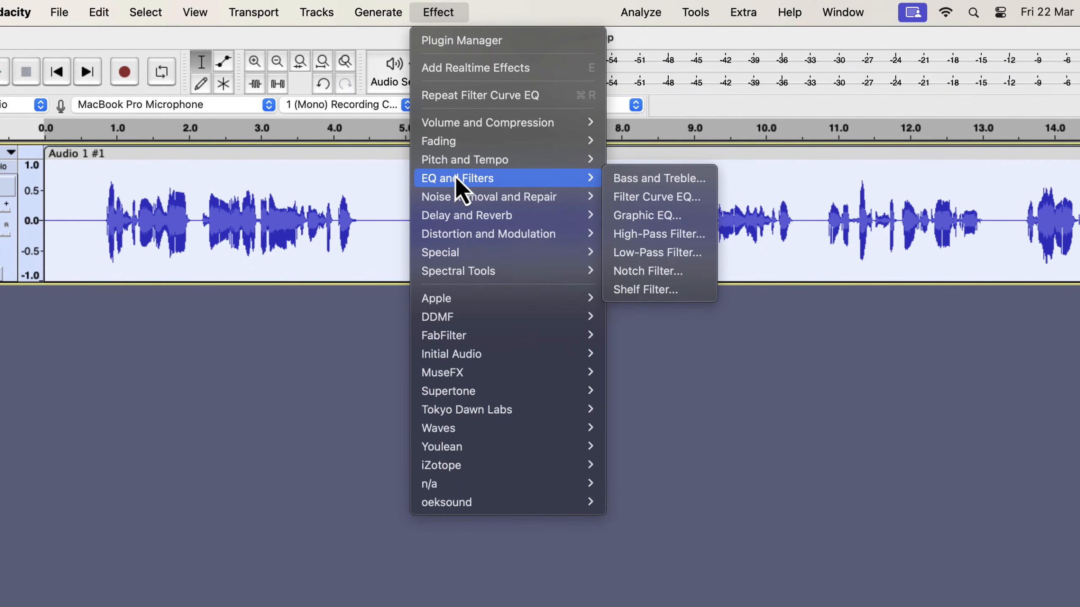
click(625, 202)
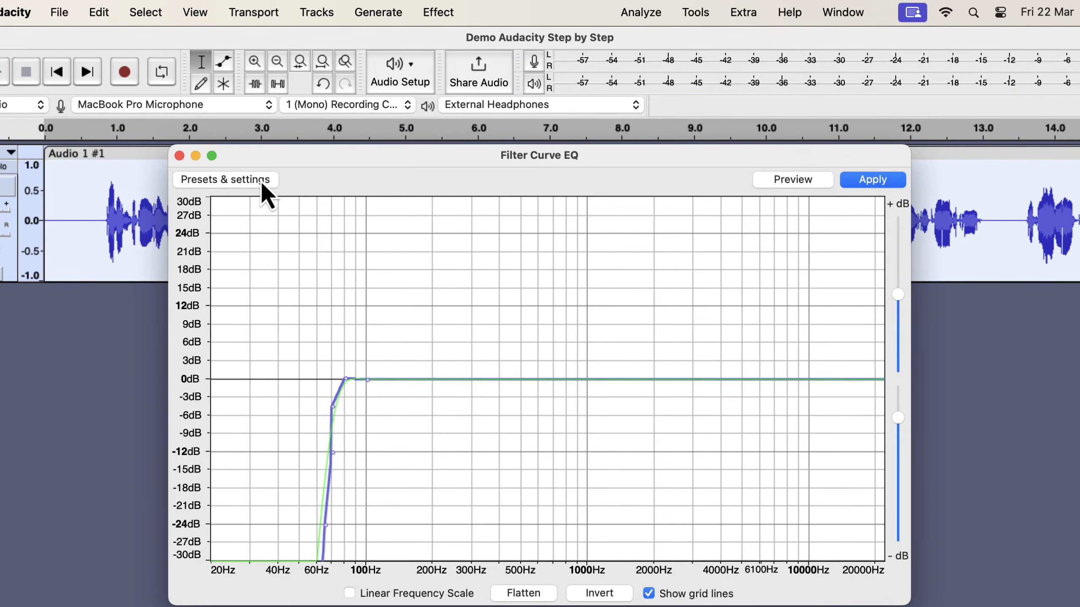
click(262, 181)
mouse_move(262, 260)
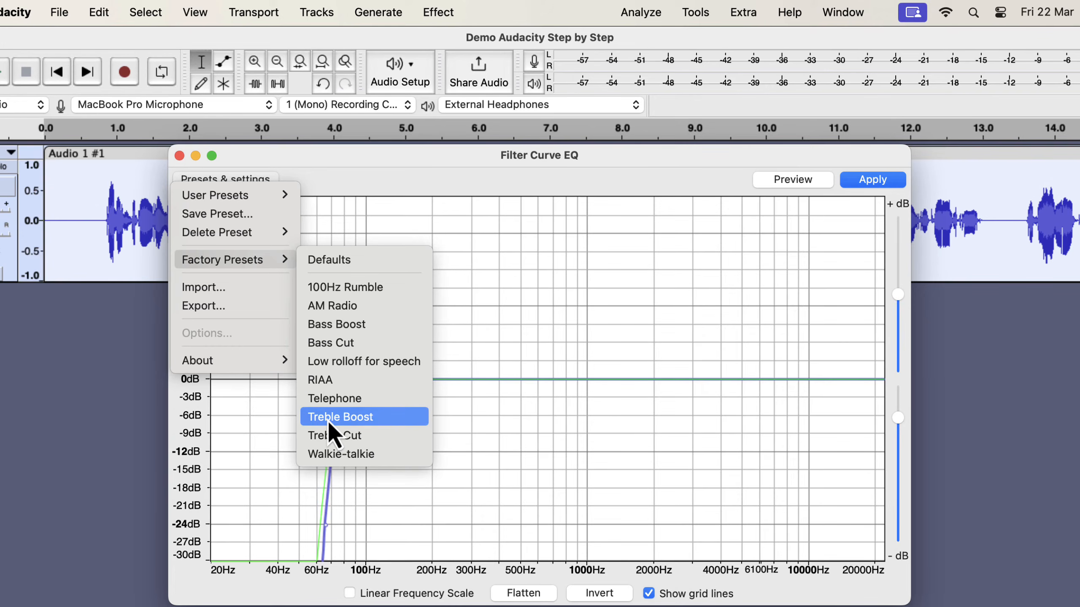
click(399, 419)
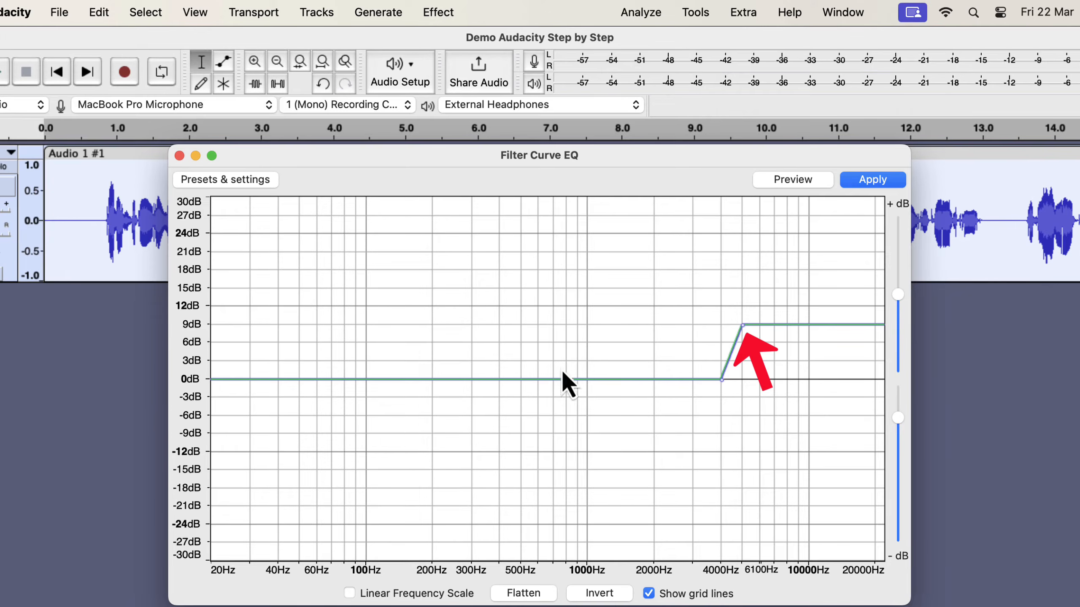
- Lower the treble boost to about 6 dB, preview the result, and apply the EQ
drag(744, 328, 744, 345)
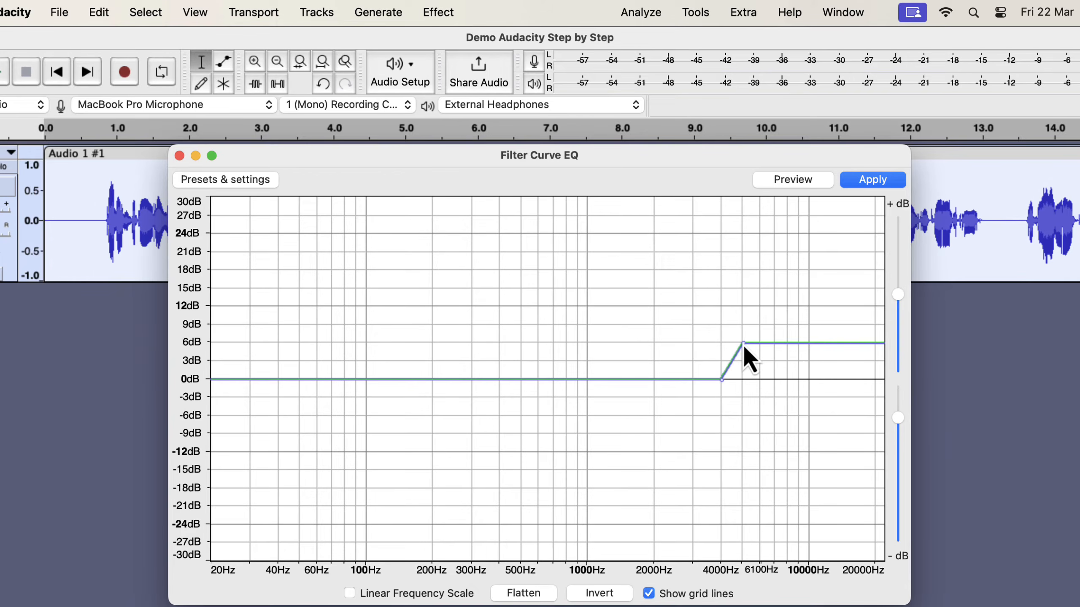
mouse_move(744, 345)
mouse_down()
mouse_move(744, 362)
mouse_move(742, 344)
mouse_up()
click(785, 184)
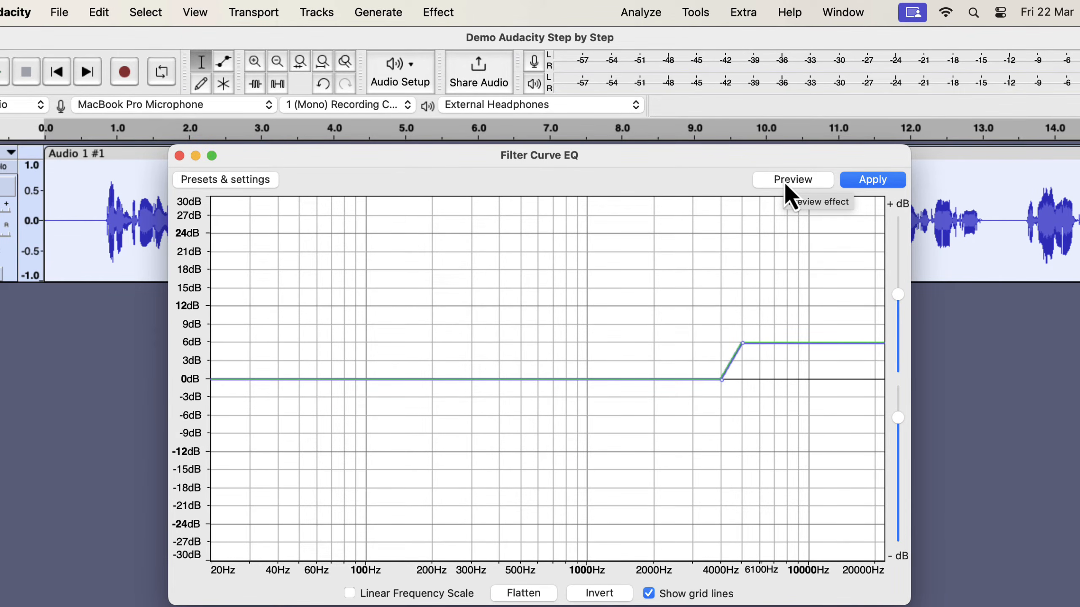
click(865, 180)
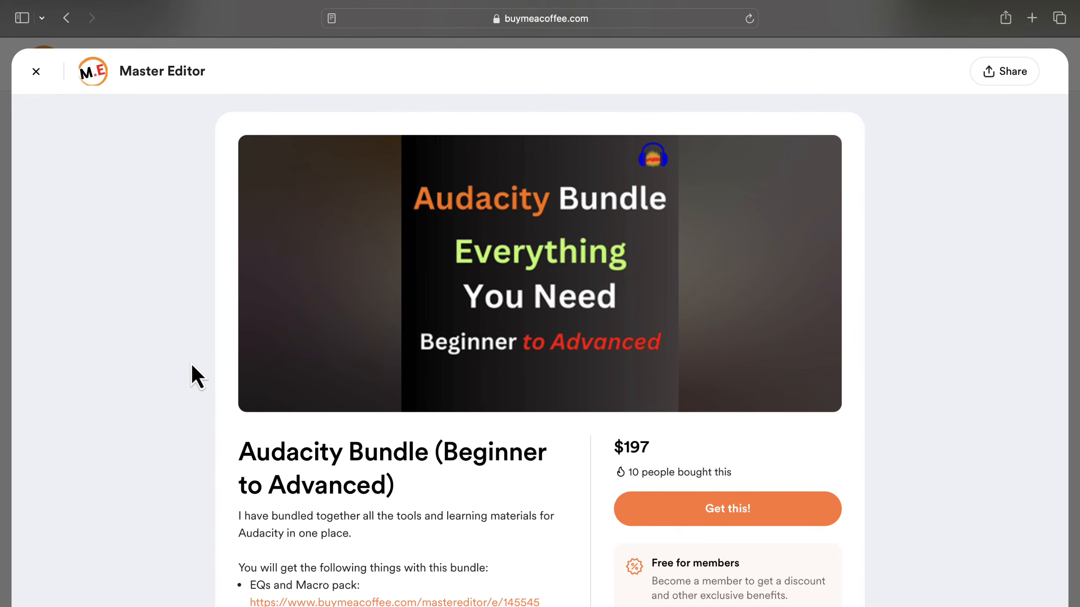
- In the browser, review the Audacity Bundle page, highlighting the beginner course, the advanced course, and the customized EQ and Macro item
scroll(189, 365, down, 5)
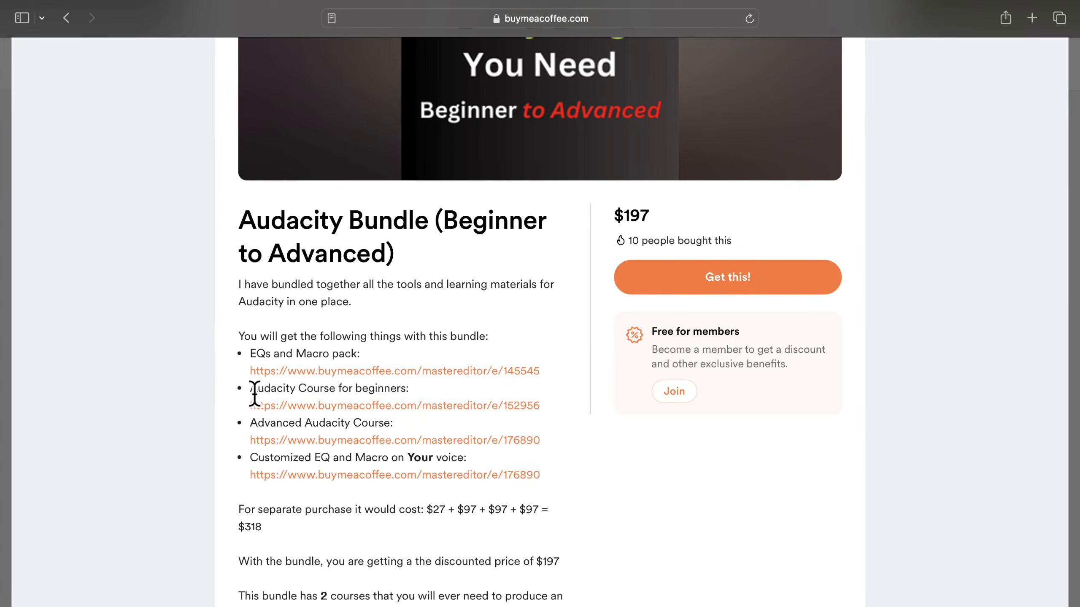
drag(249, 387, 419, 391)
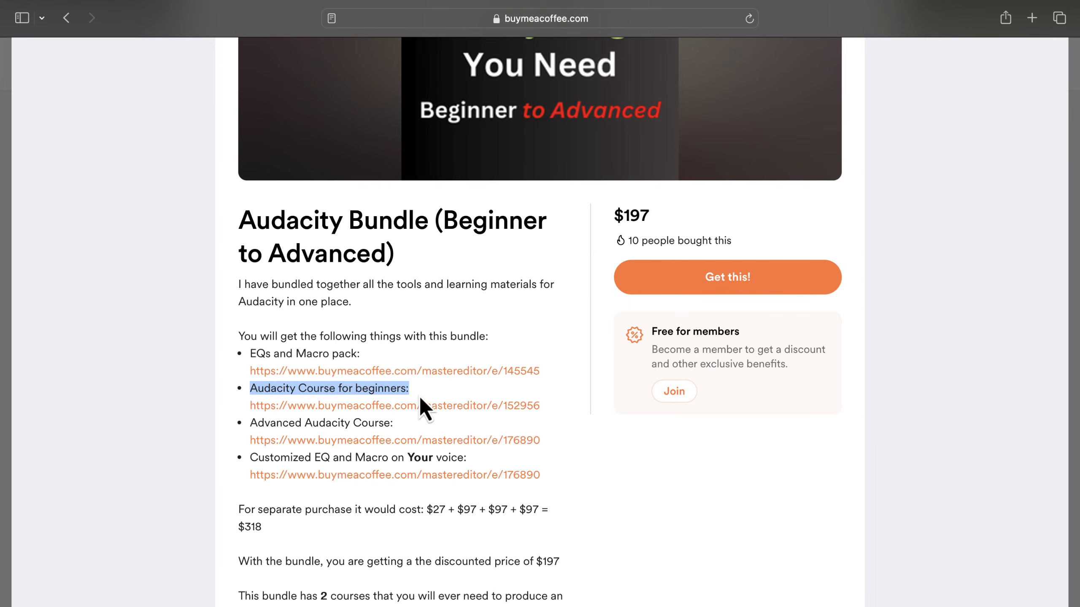
drag(250, 423, 406, 432)
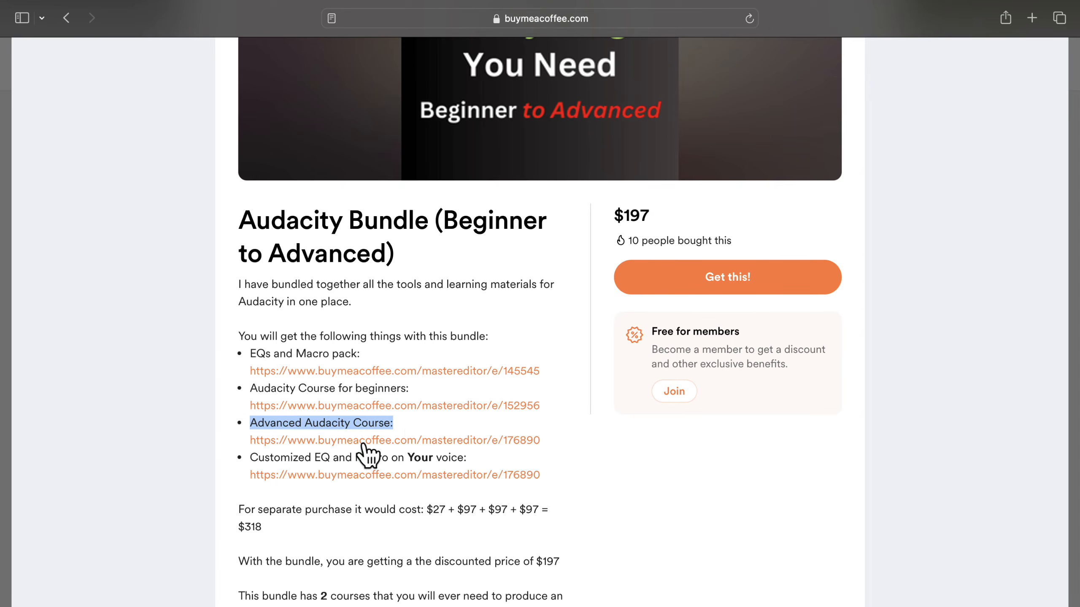
drag(250, 458, 474, 460)
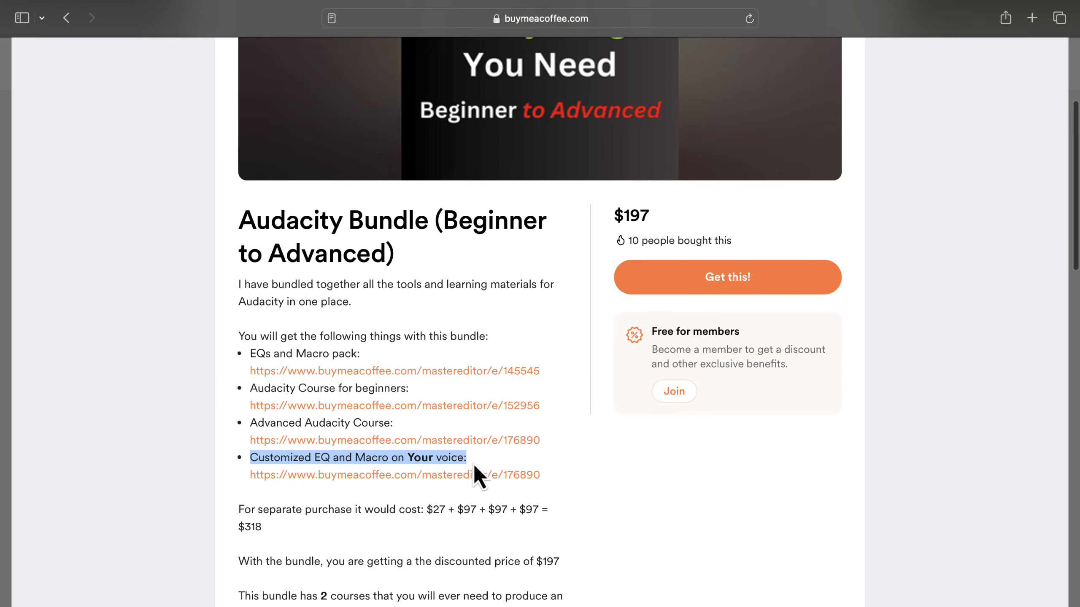
scroll(474, 463, up, 5)
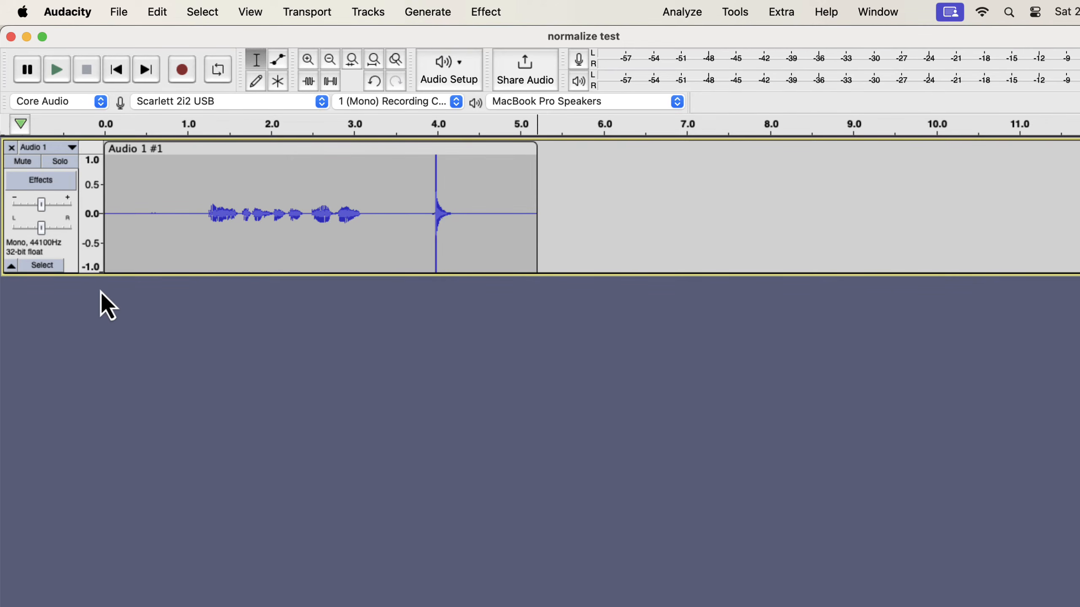
- In Audacity's normalize test project, normalize the first spoken phrase, about 1.1 to 3.2 s, to a -3.0 dB peak and play the audio
drag(200, 211, 369, 221)
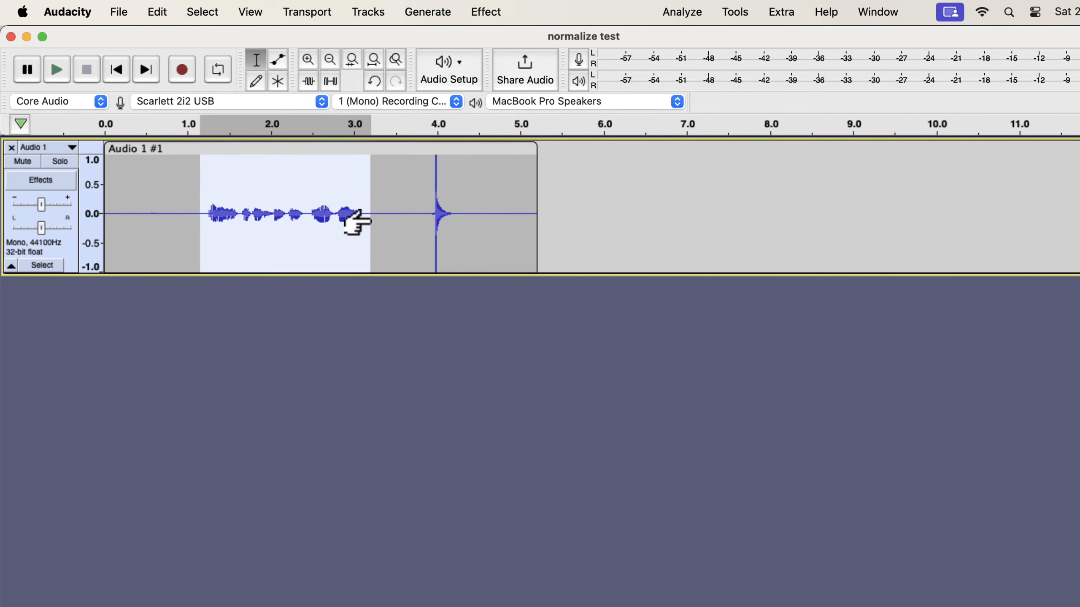
click(498, 13)
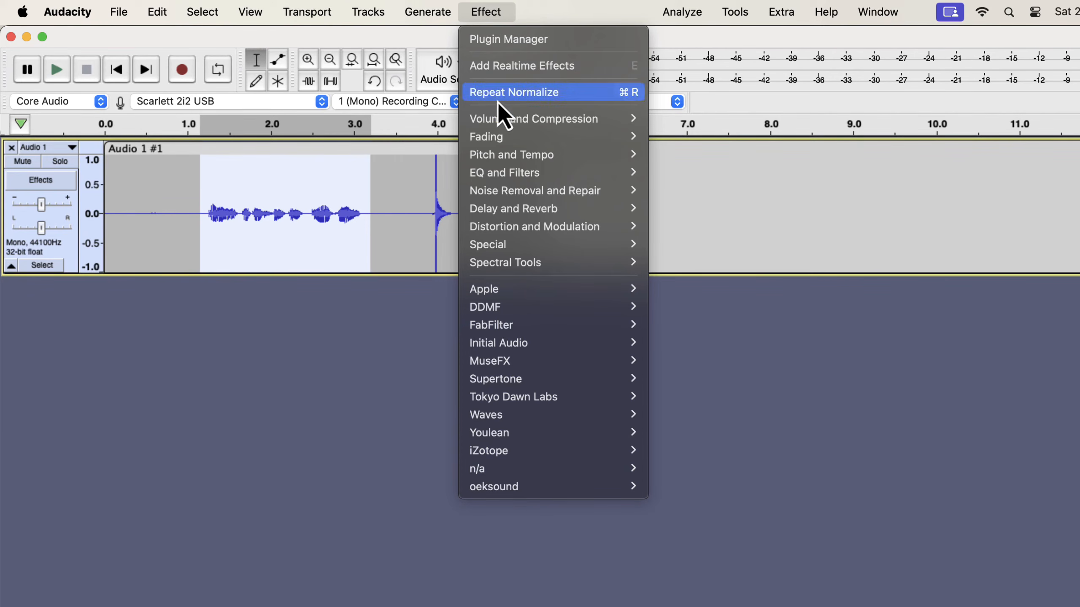
mouse_move(502, 120)
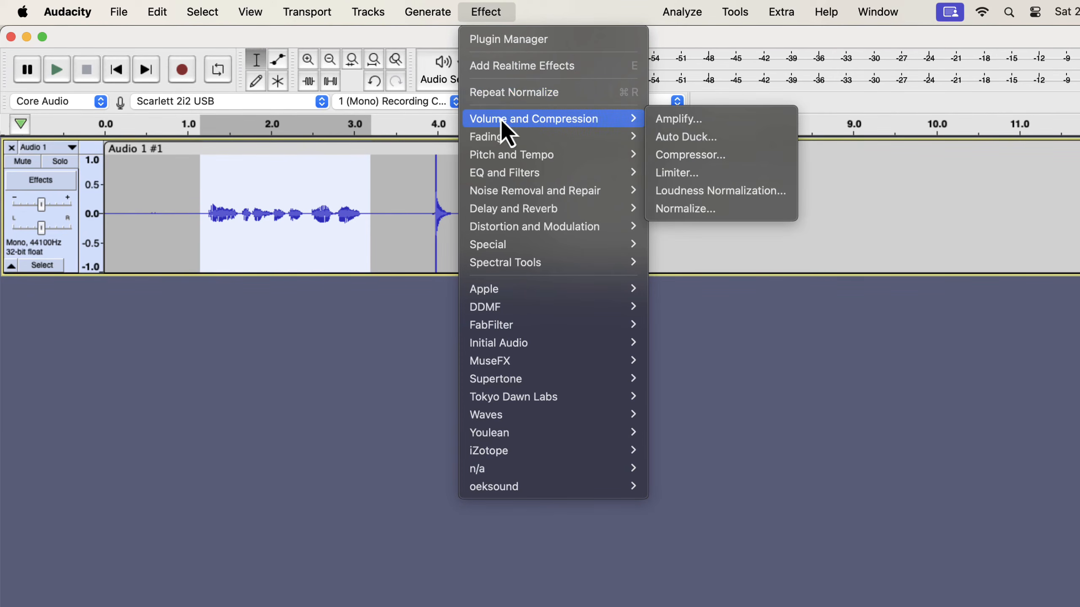
click(665, 207)
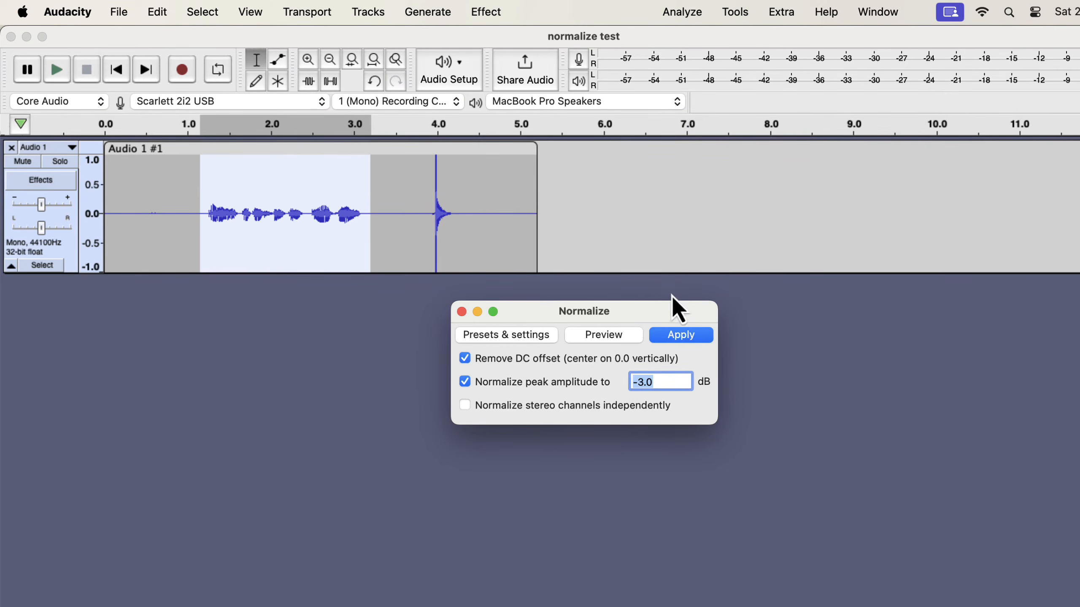
click(675, 339)
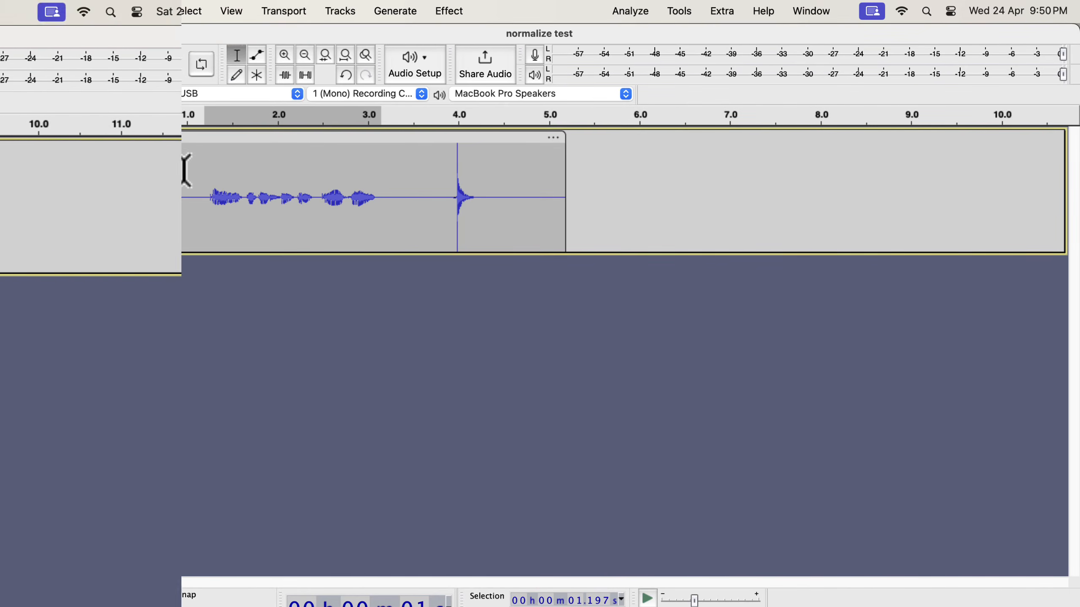
key(space)
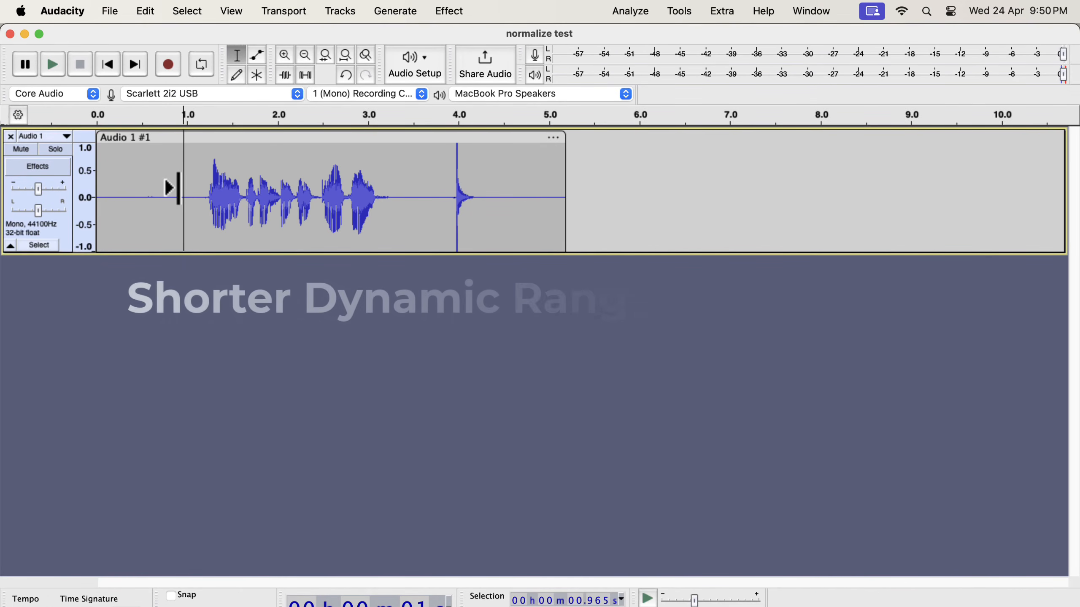
key(space)
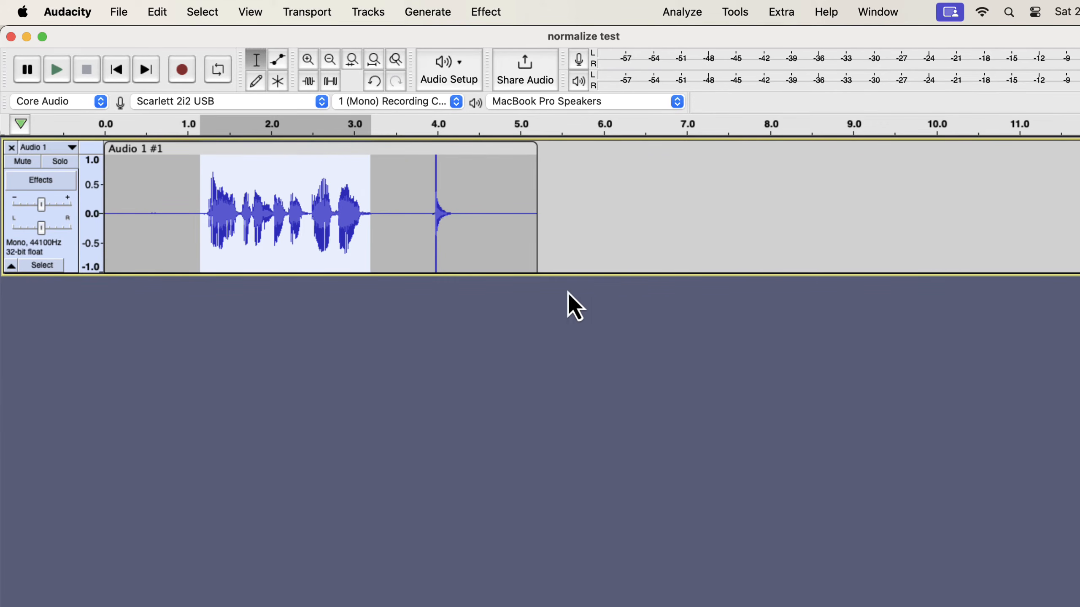
- Revert the project to its Created new project state through the edit history and clear the selection
click(250, 12)
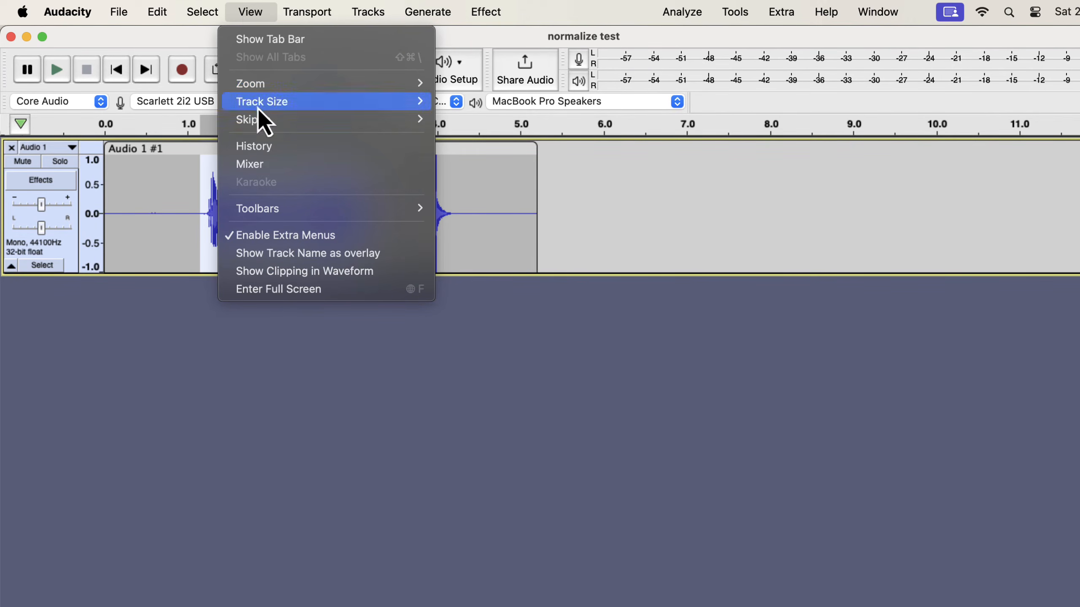
click(260, 147)
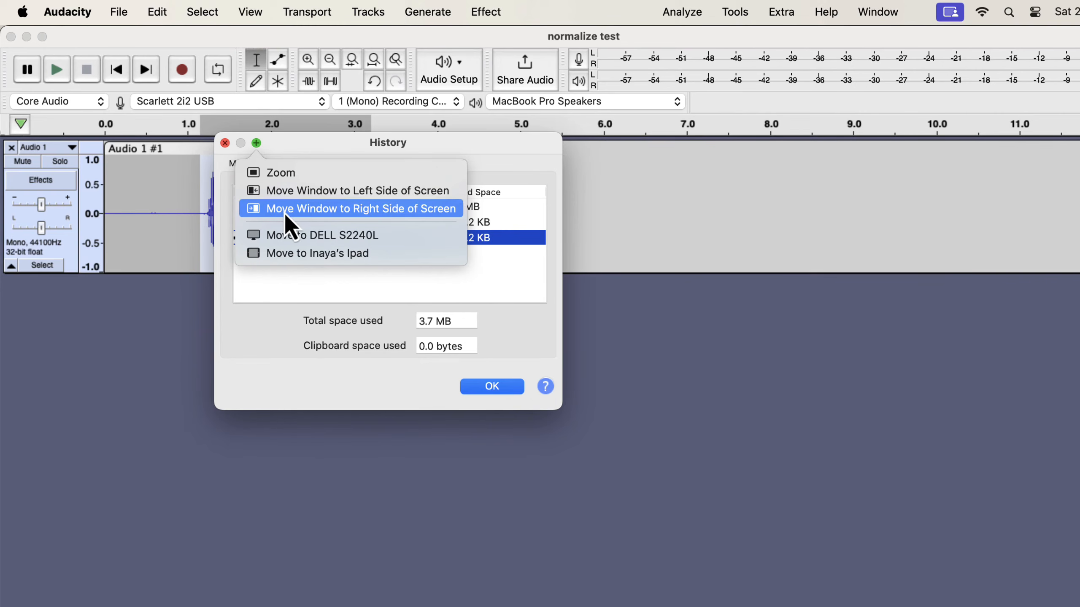
click(245, 286)
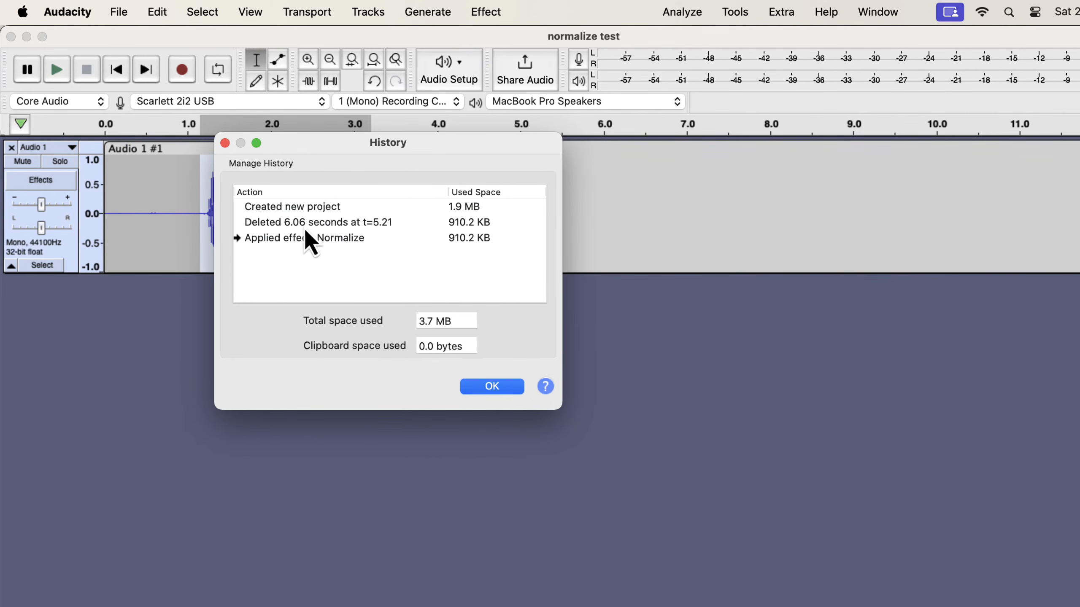
click(307, 211)
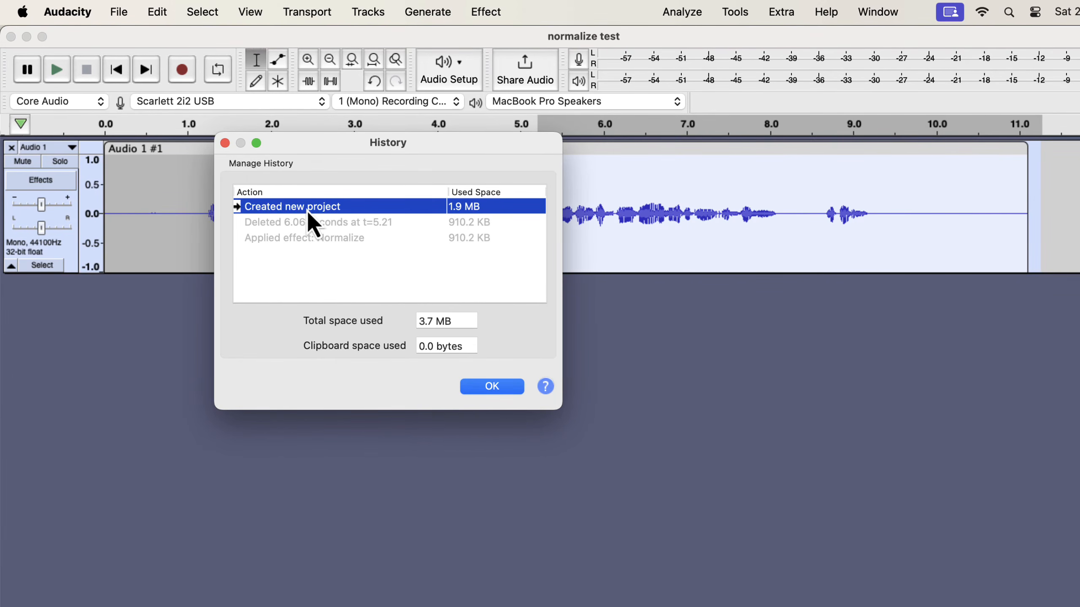
click(494, 389)
click(345, 320)
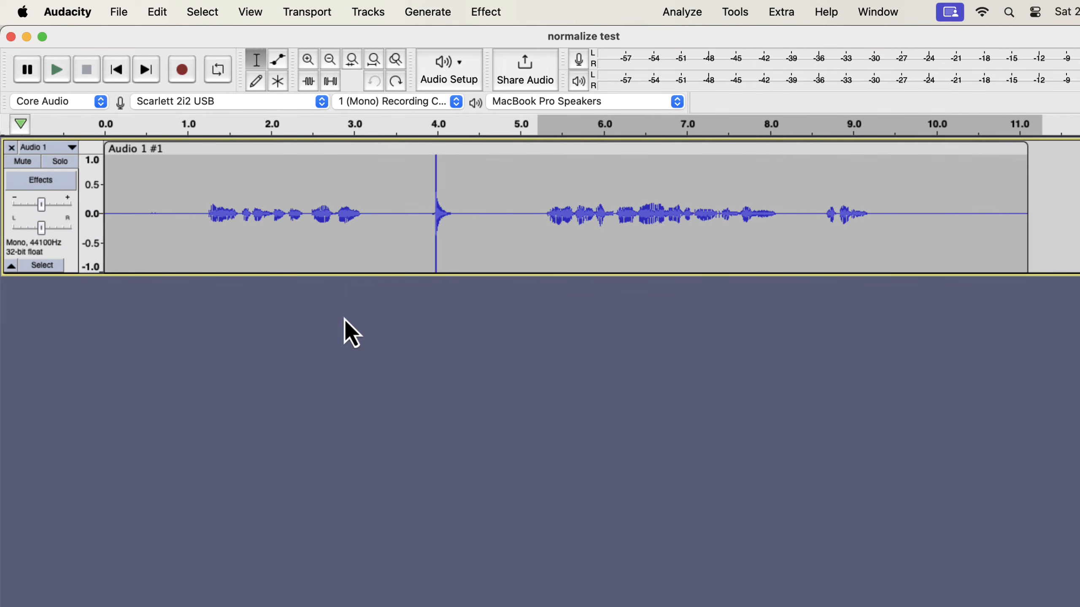
- Try normalizing the first spoken phrase, about 1.1 to 3.4 s, to a -3.0 dB peak, and undo it
drag(200, 193, 389, 218)
click(506, 13)
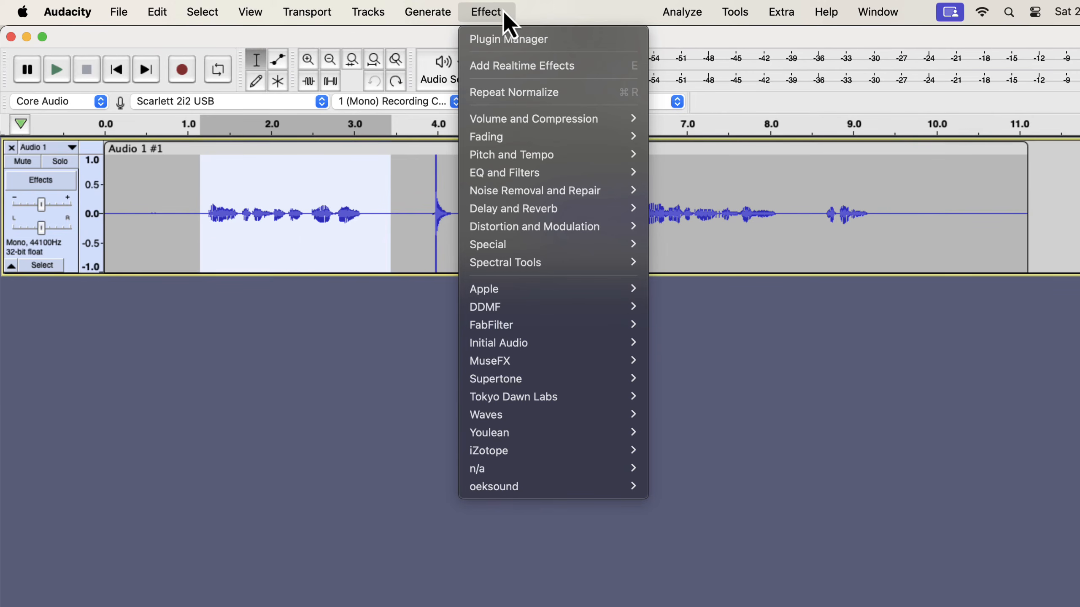
mouse_move(527, 120)
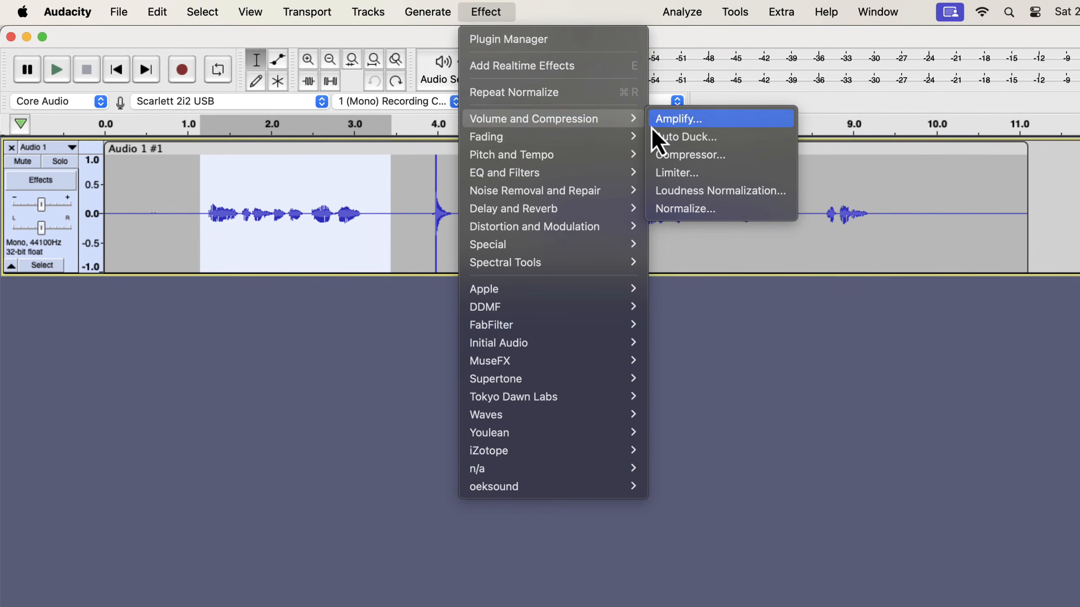
click(676, 212)
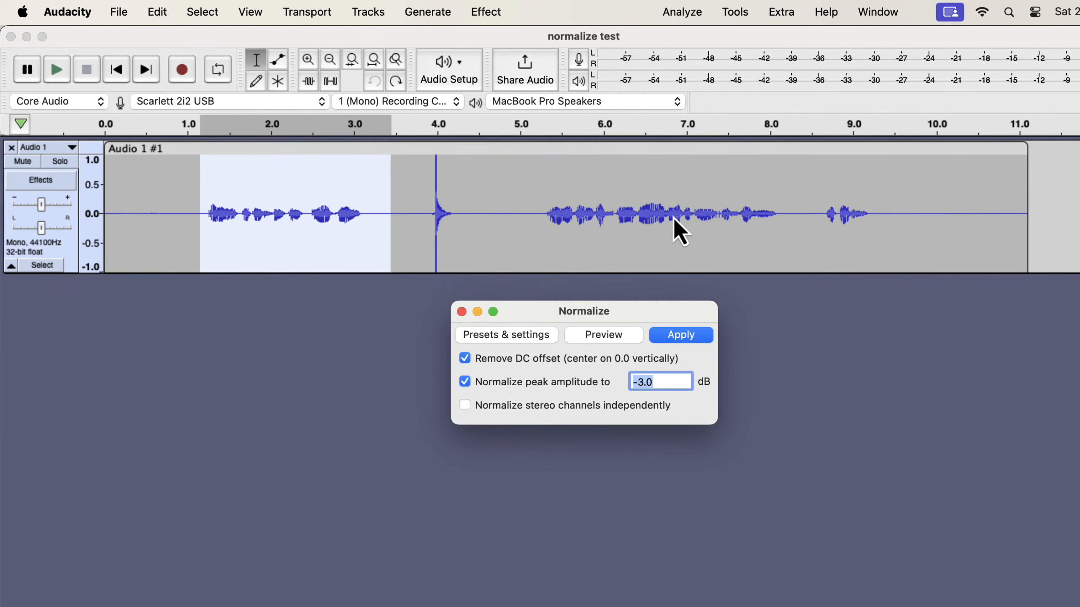
click(663, 339)
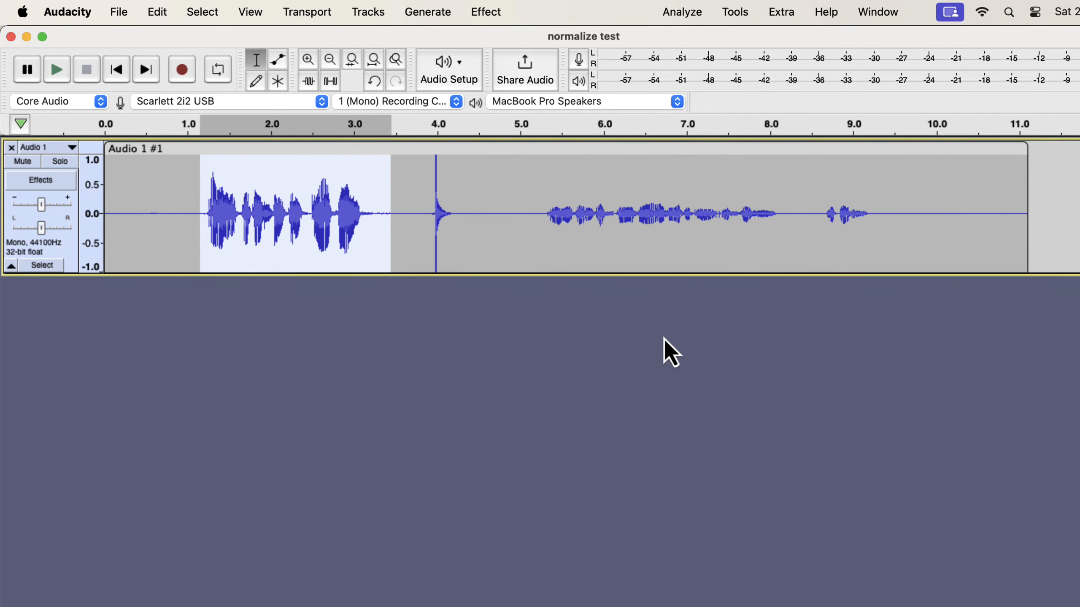
key(super+z)
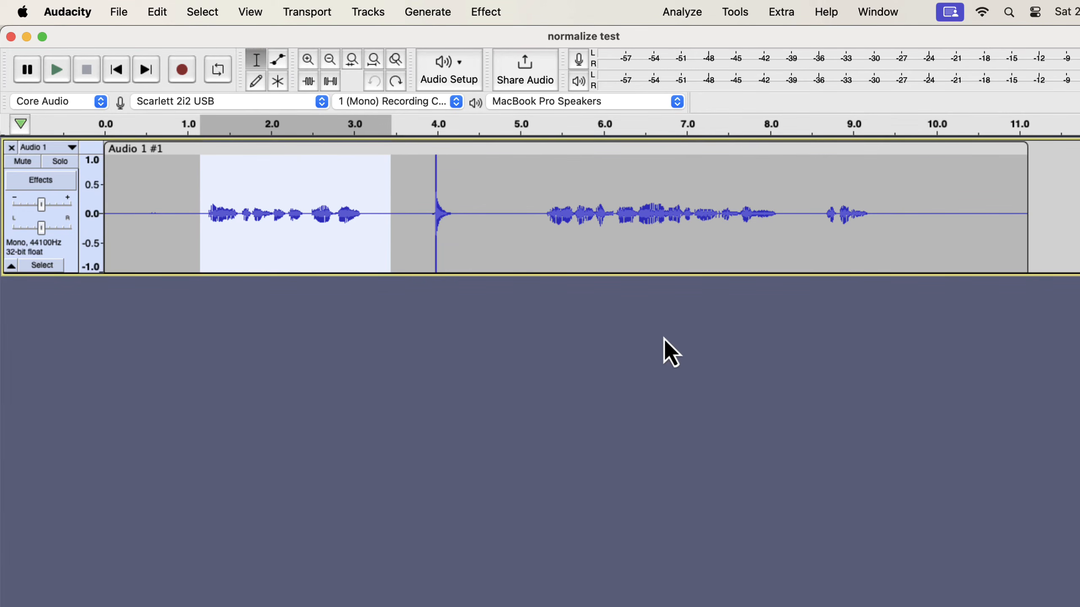
- Try compressing the whole track with a -12 dB threshold, 2:1 ratio and make-up gain for 0 dB, and undo it
click(664, 339)
double_click(467, 186)
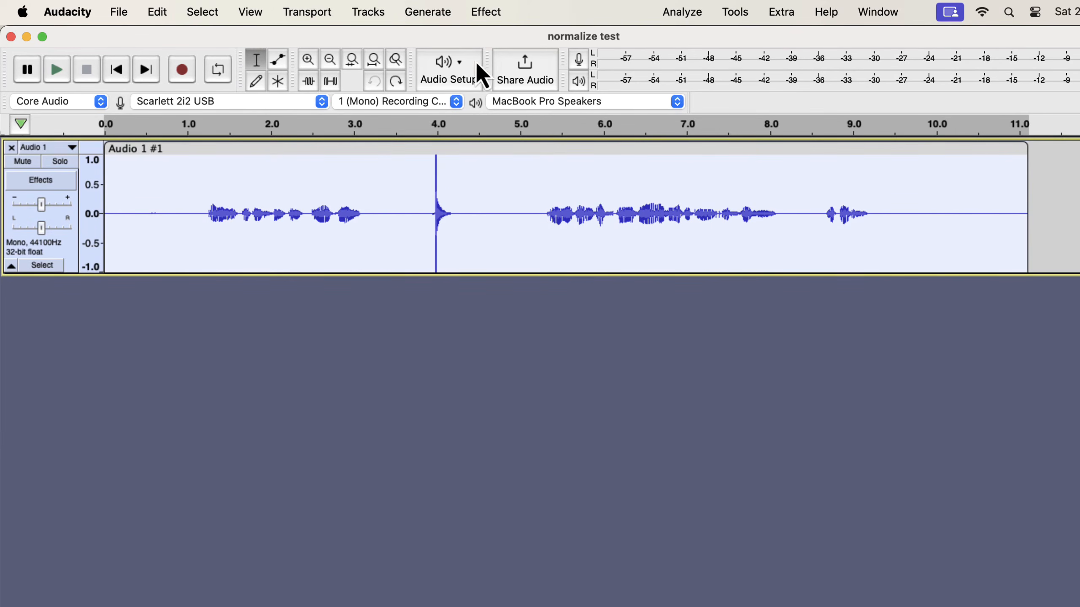
click(486, 12)
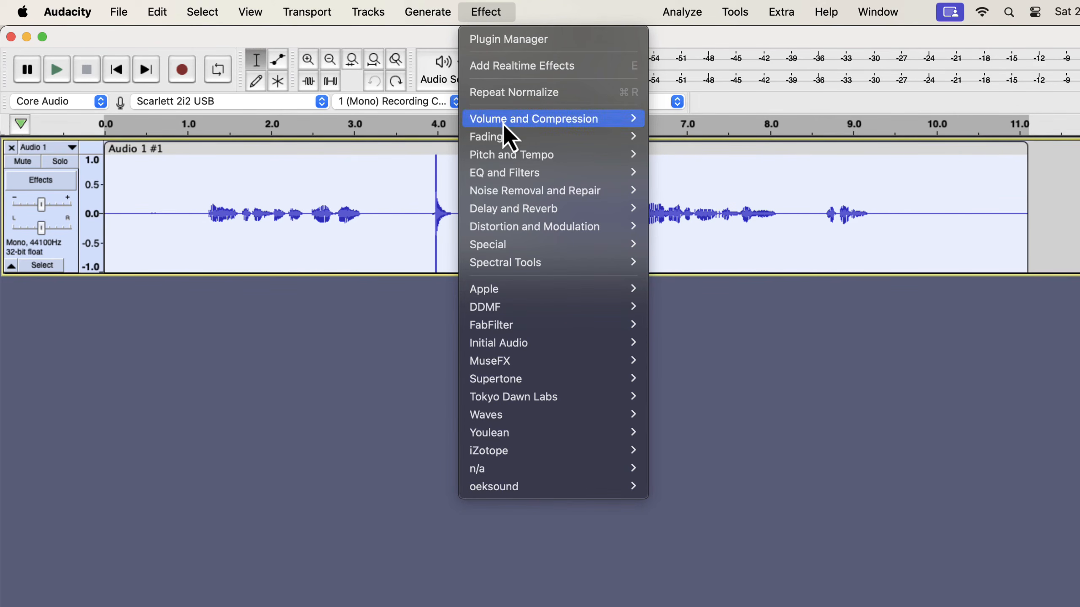
mouse_move(506, 123)
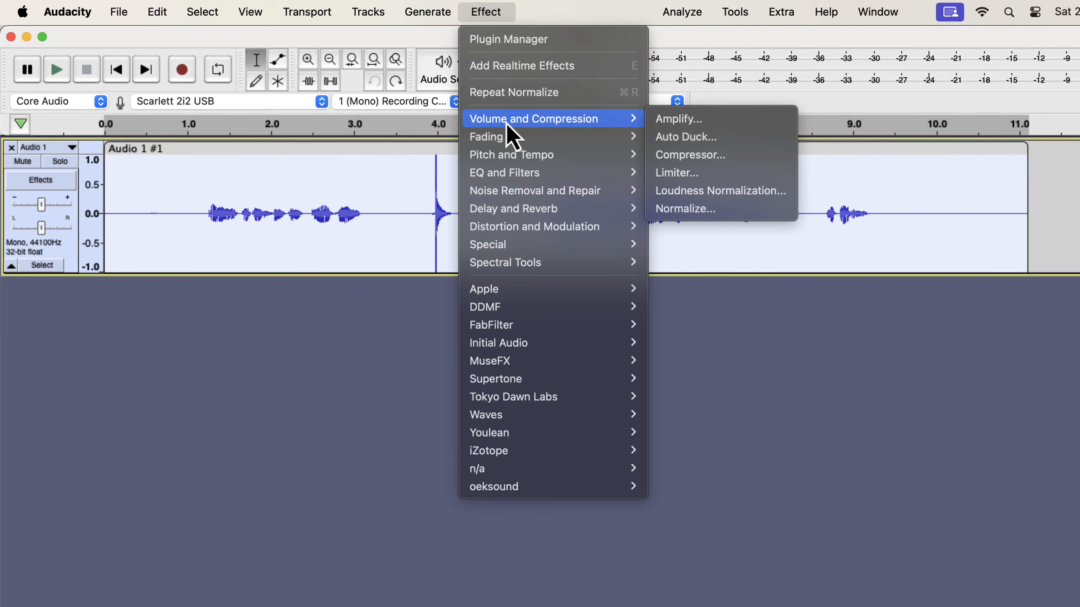
click(673, 155)
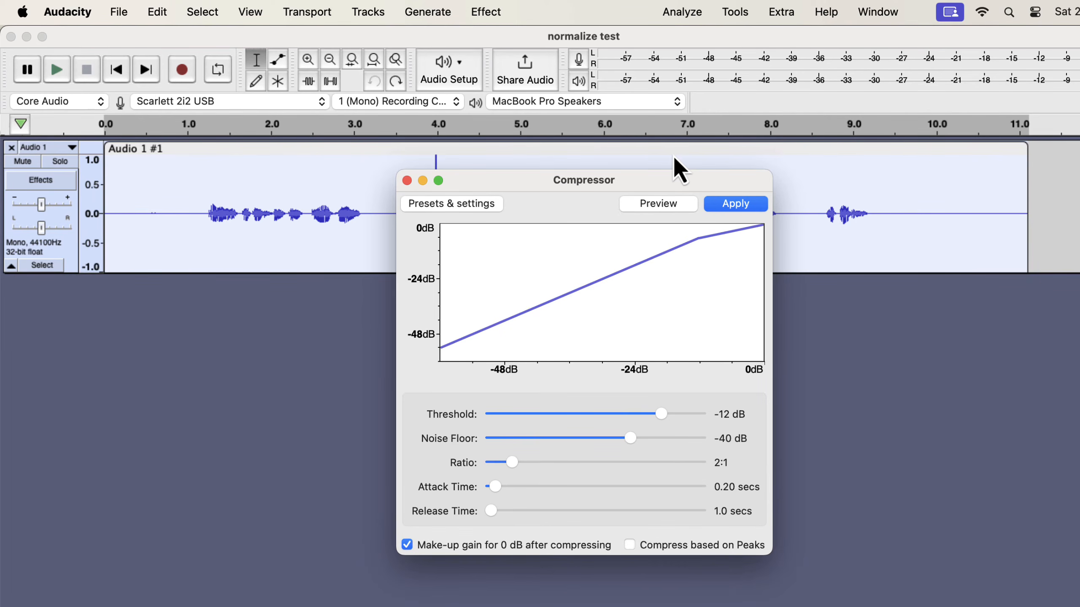
drag(653, 184, 571, 265)
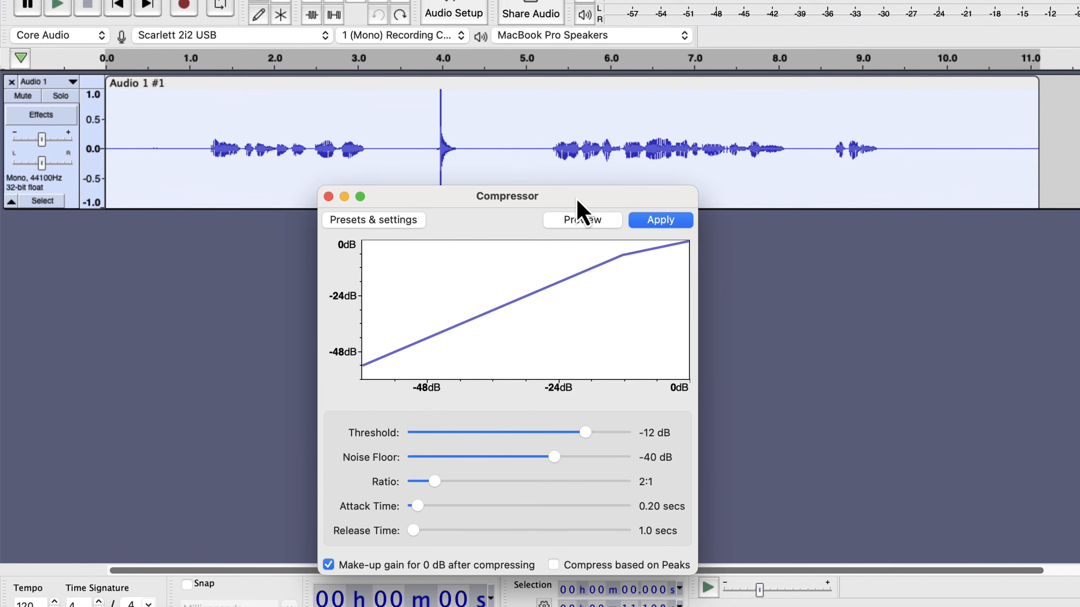
click(658, 222)
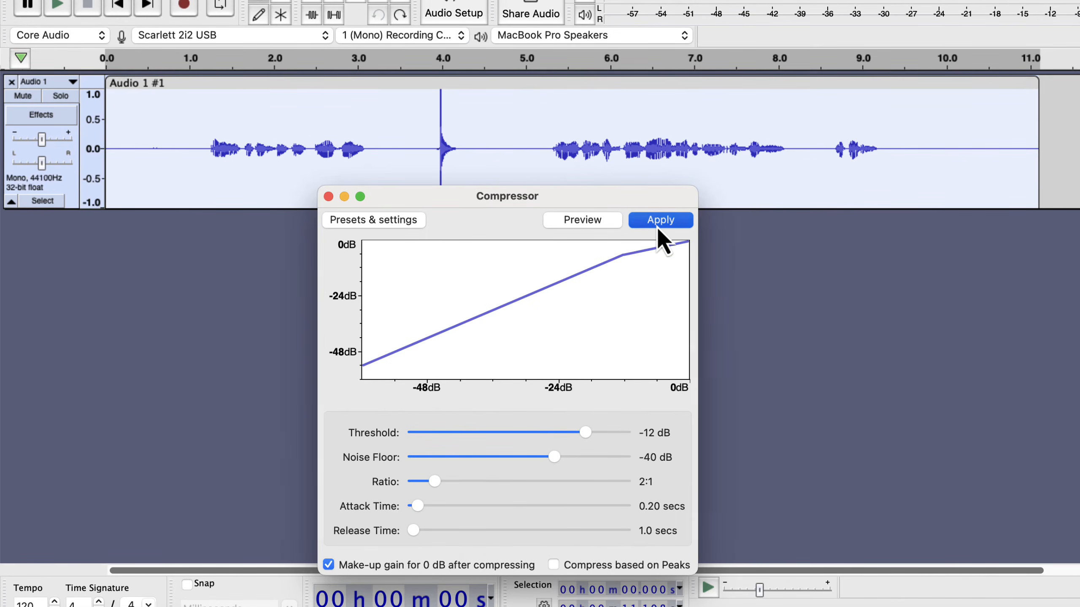
click(657, 225)
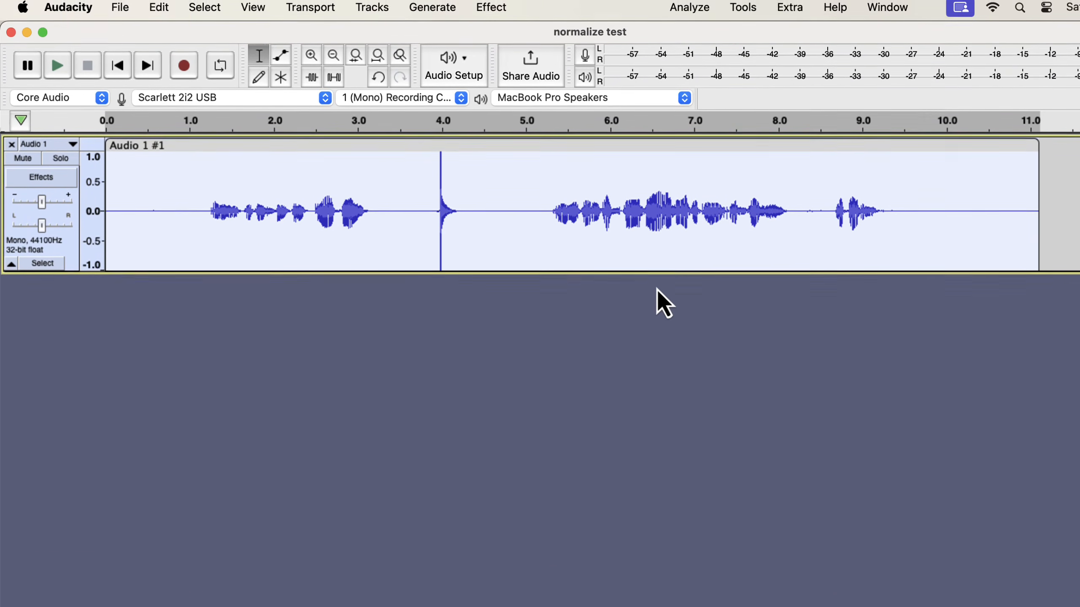
click(161, 12)
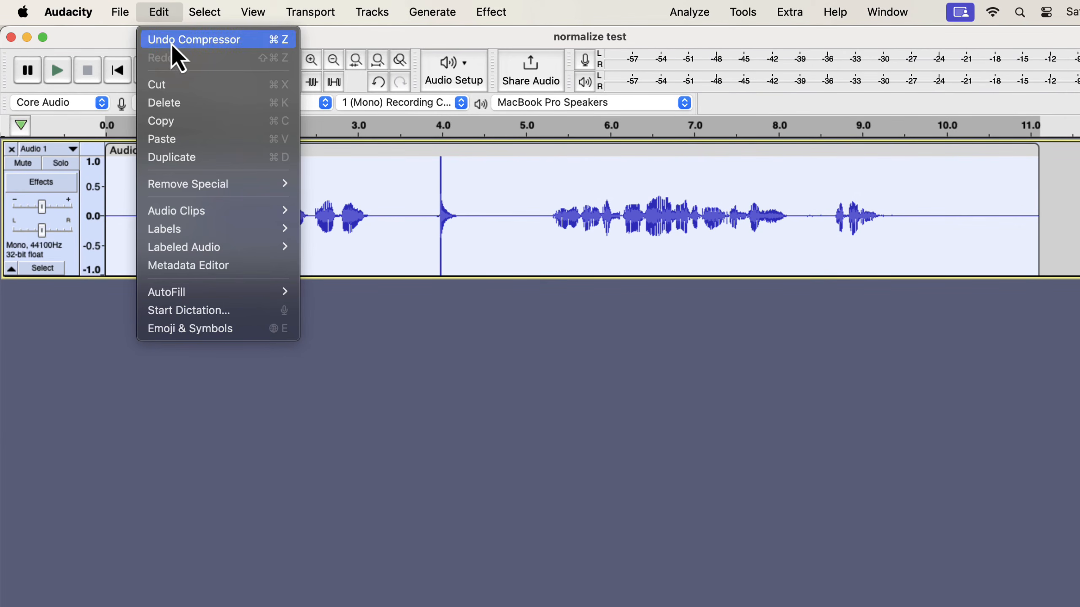
click(172, 42)
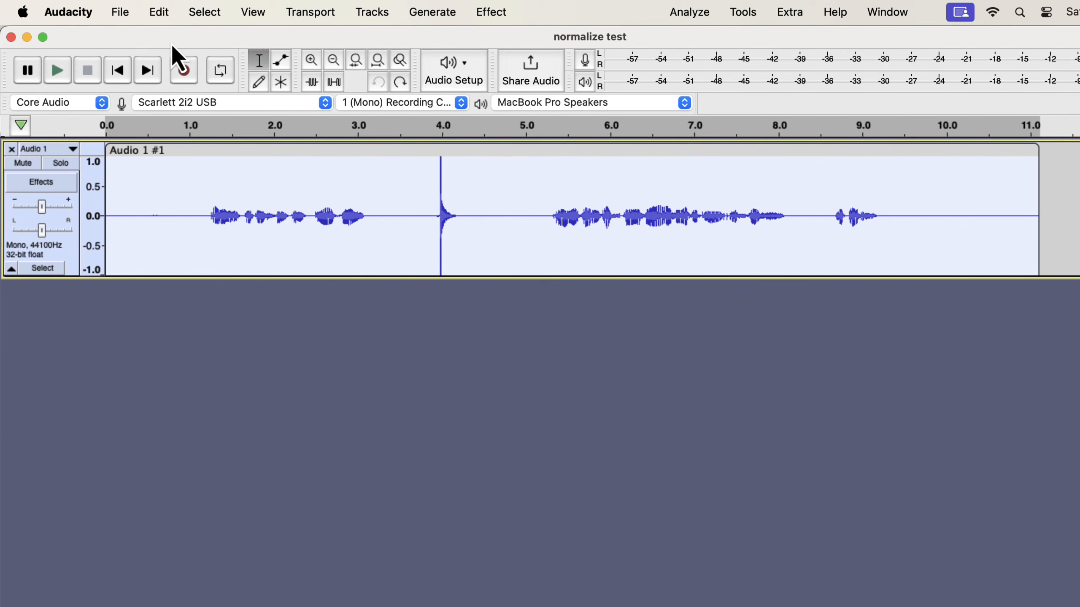
- Try compressing the whole track with a -28 dB threshold and a 3.8:1 ratio, and undo the effect
click(492, 13)
mouse_move(527, 113)
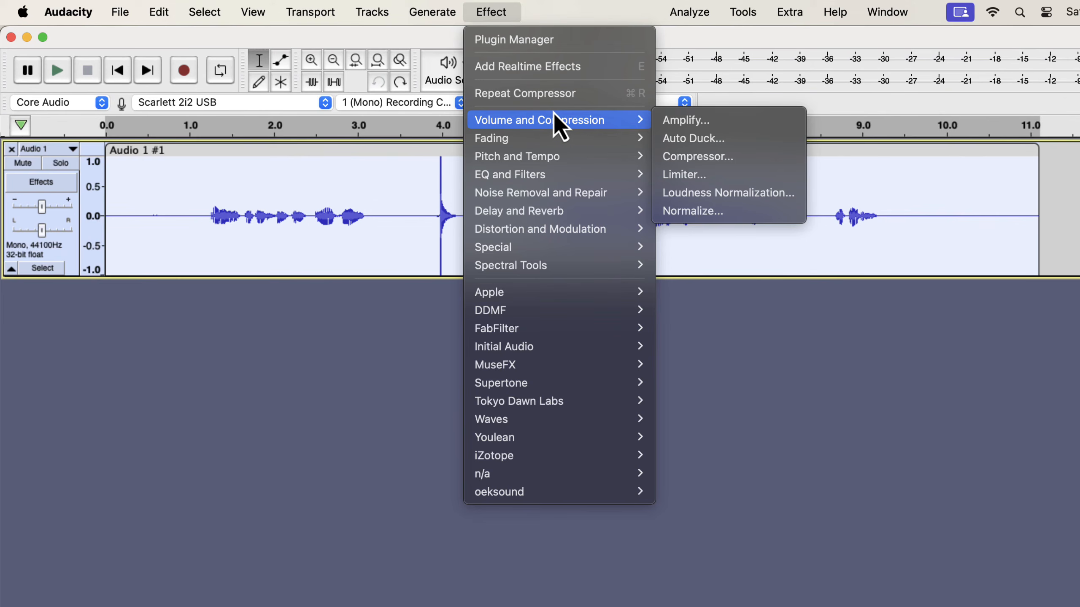
click(693, 161)
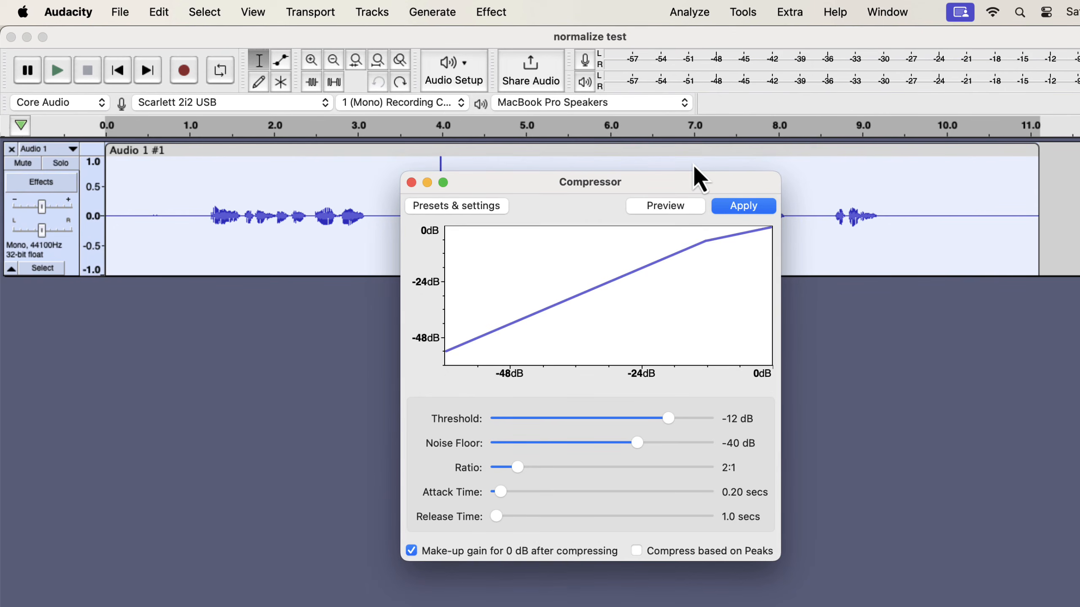
drag(671, 418, 611, 413)
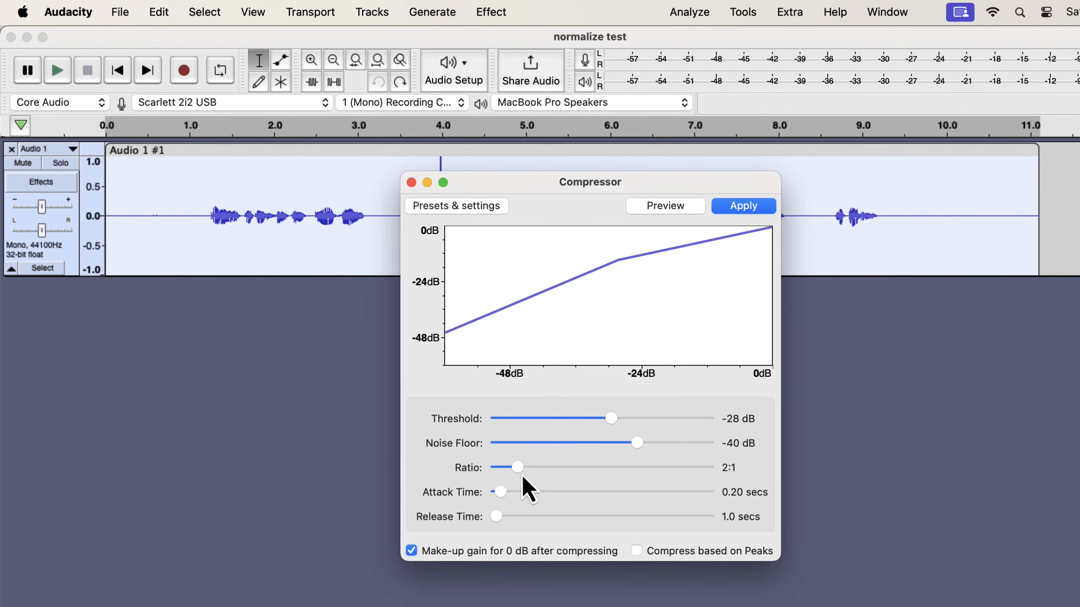
drag(522, 476, 562, 465)
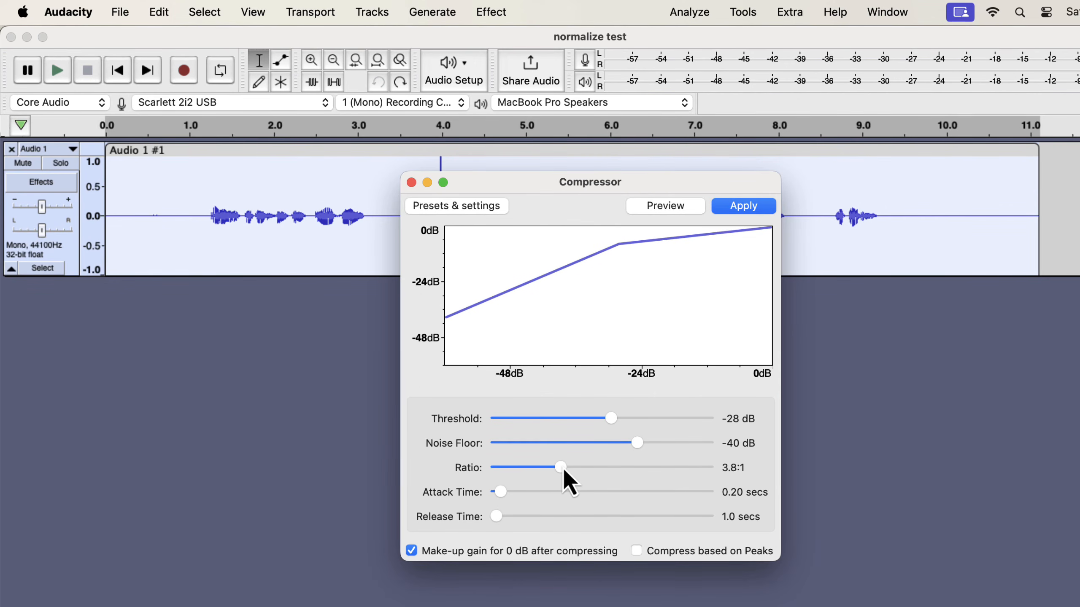
drag(588, 184, 442, 282)
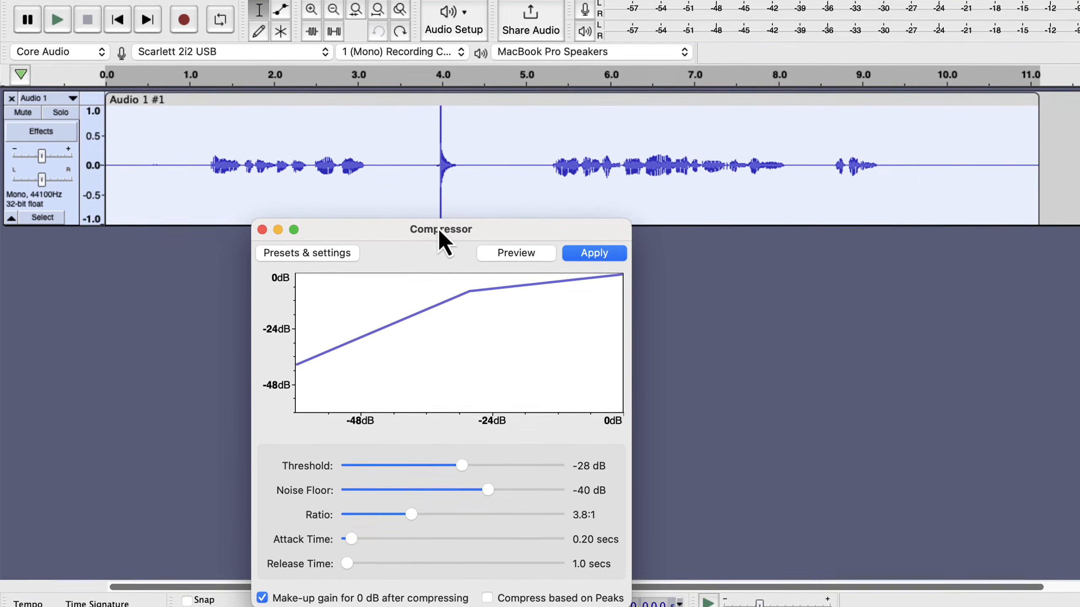
click(601, 253)
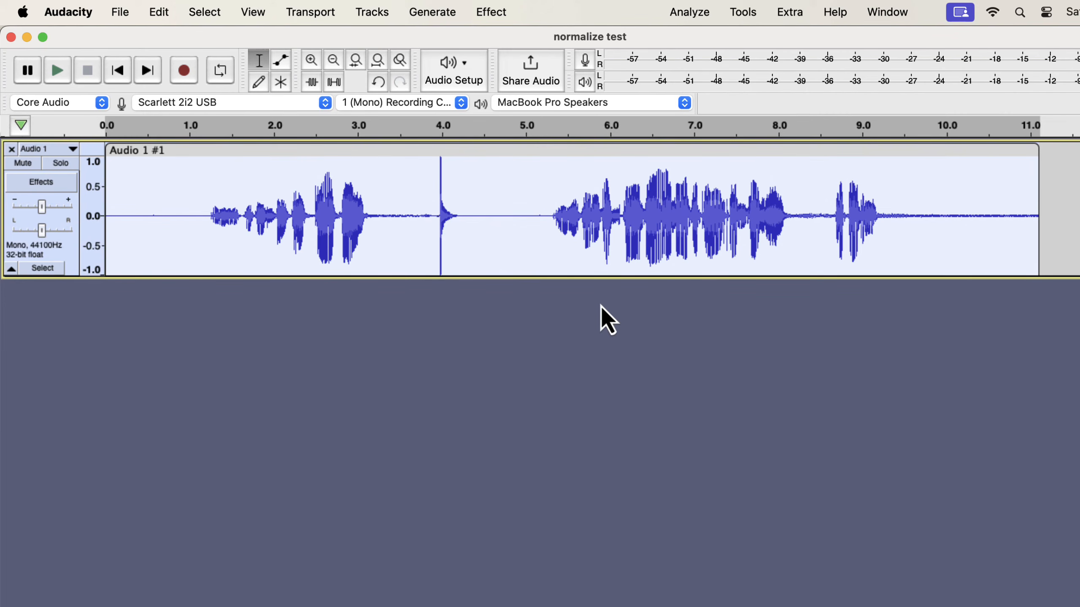
click(153, 12)
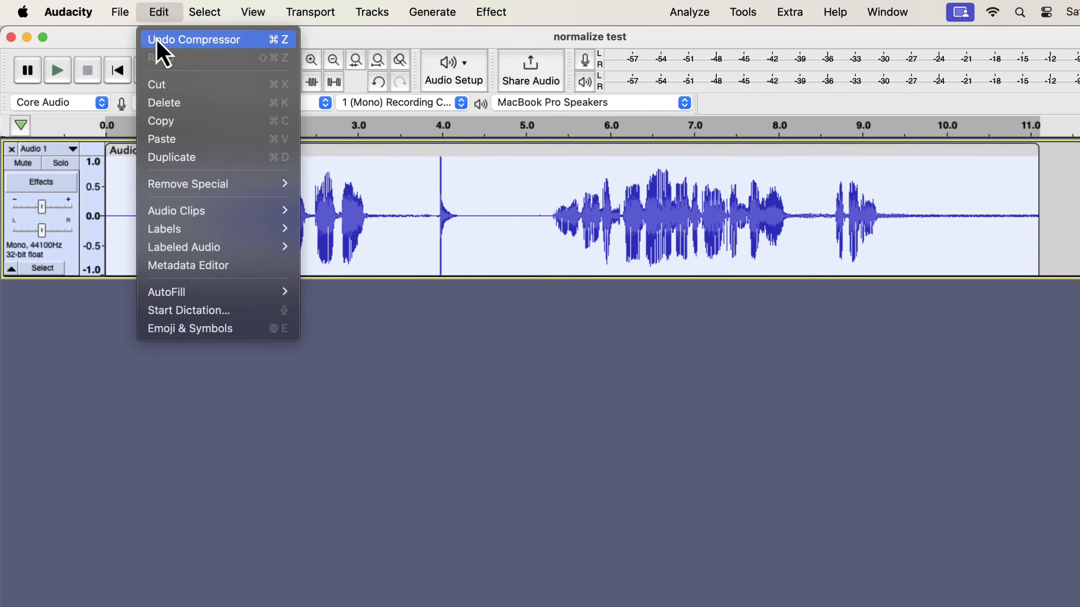
click(159, 40)
- Select the first spoken phrase, about 1.2 to 3.1 s, play it back to check its level, and clear the selection
click(251, 247)
click(210, 204)
drag(210, 204, 364, 219)
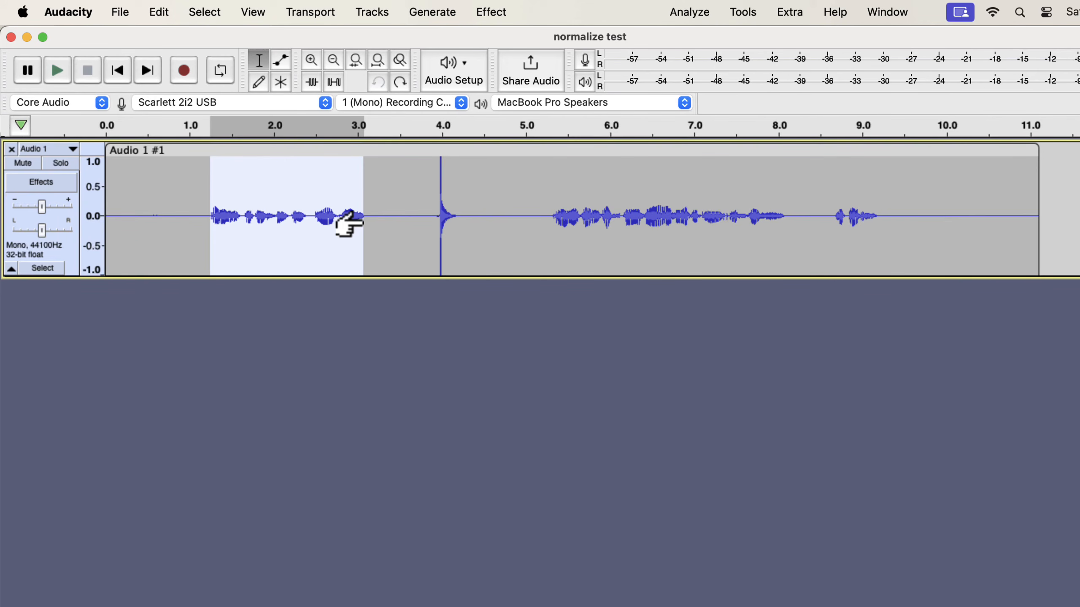
key(space)
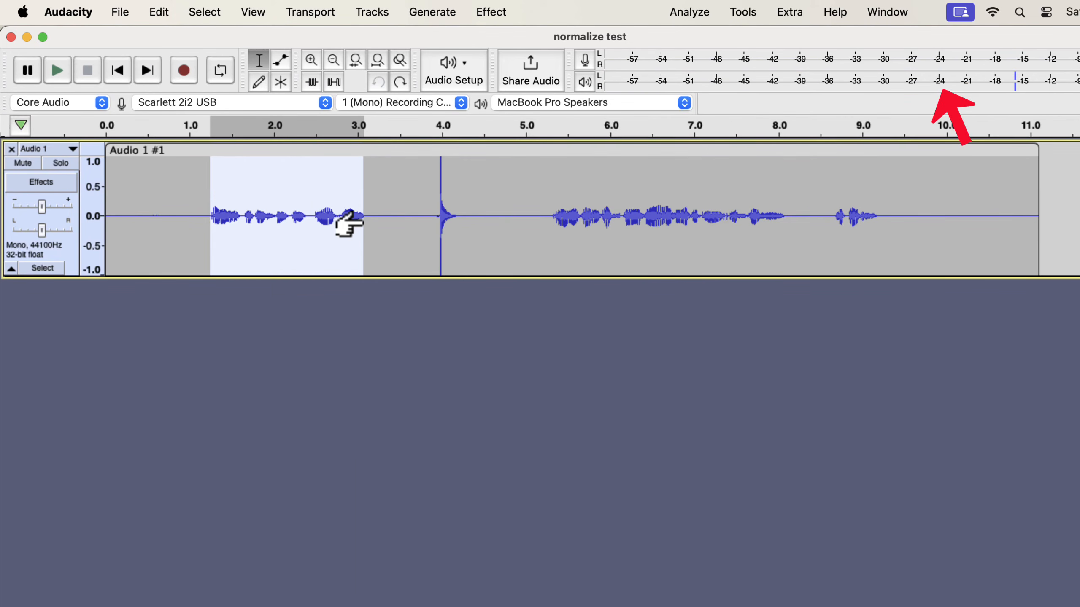
key(space)
key(space)
key(space)
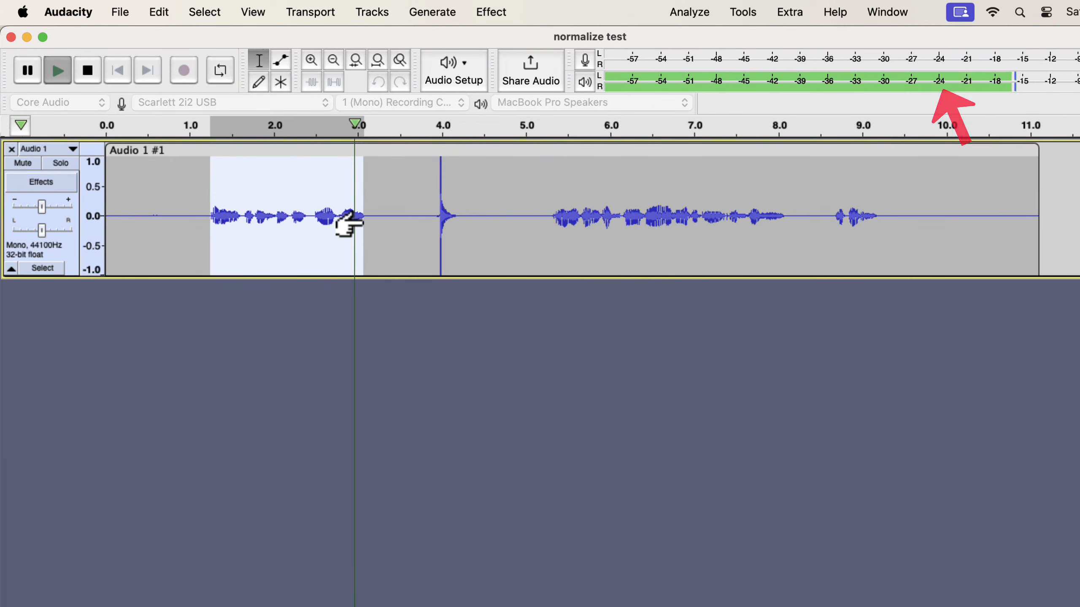
click(404, 201)
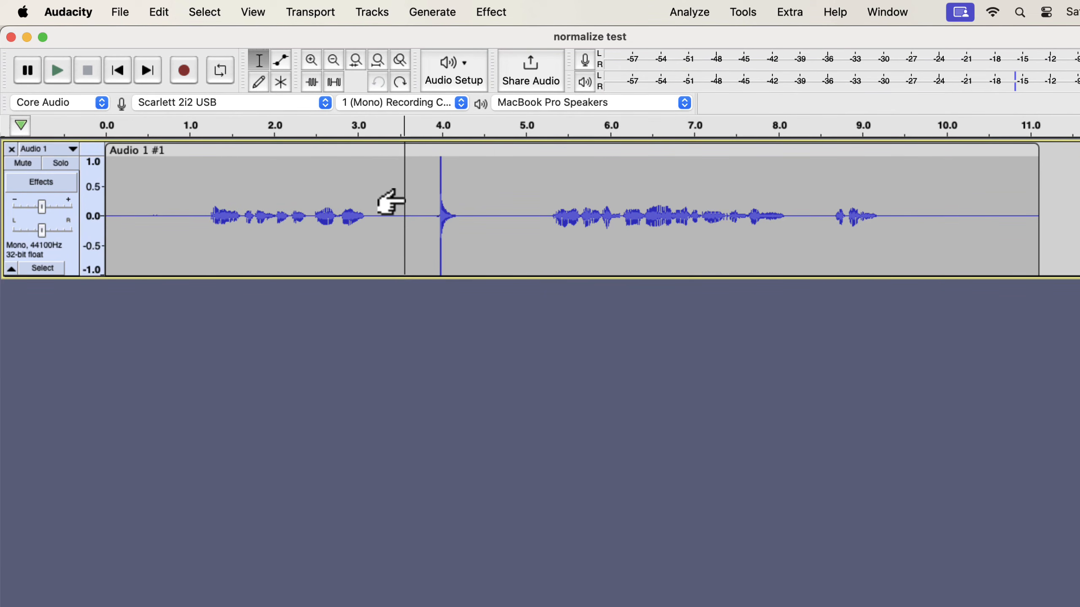
- Select the whole track, open the Compressor effect and restore its default settings
key(super+a)
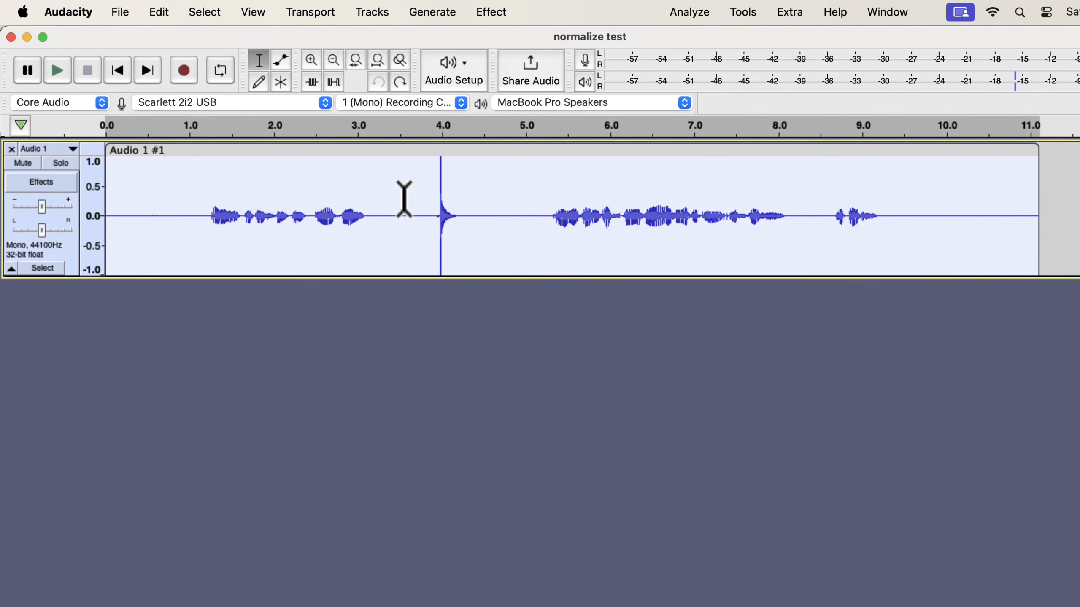
click(492, 12)
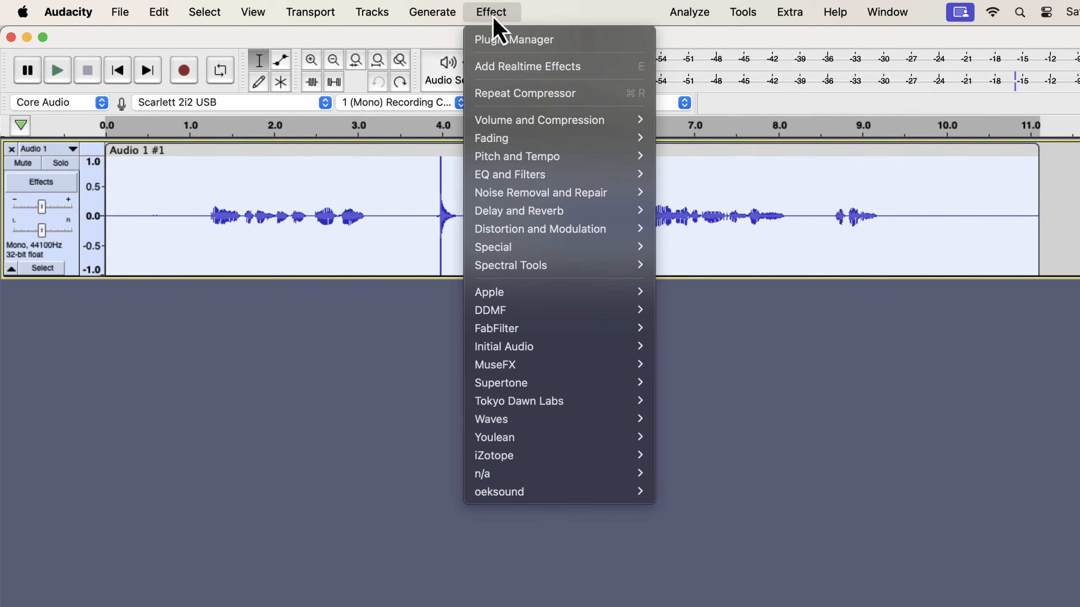
mouse_move(498, 116)
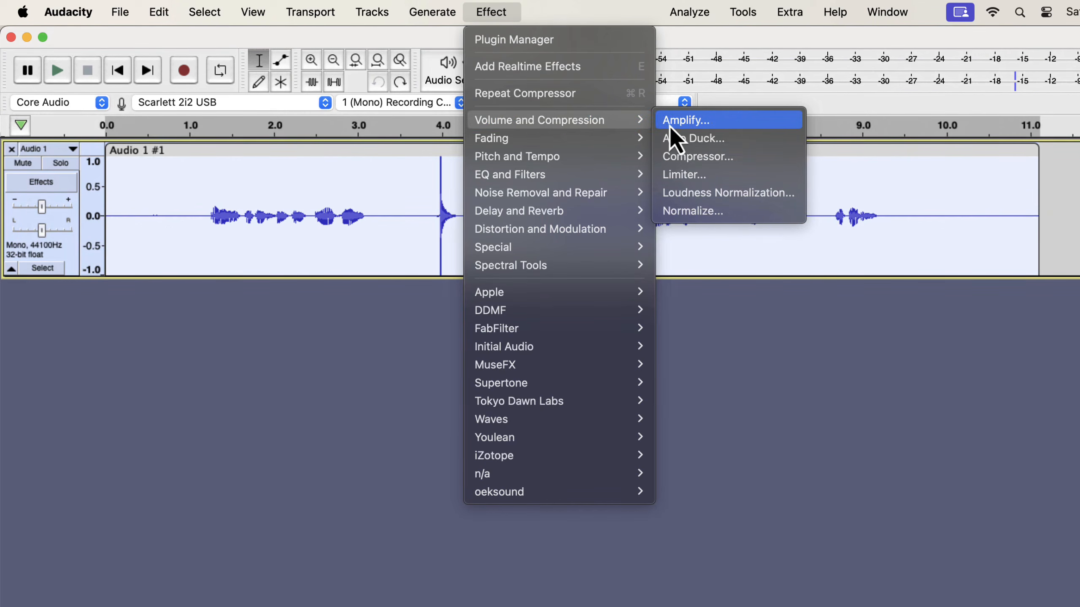
click(696, 159)
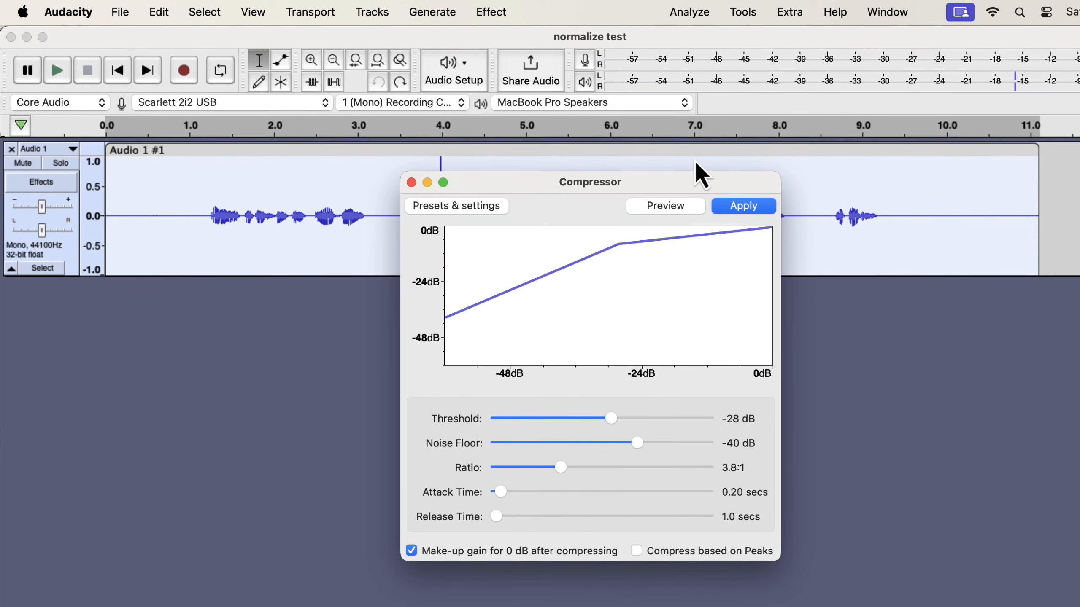
click(487, 207)
mouse_move(488, 286)
click(556, 284)
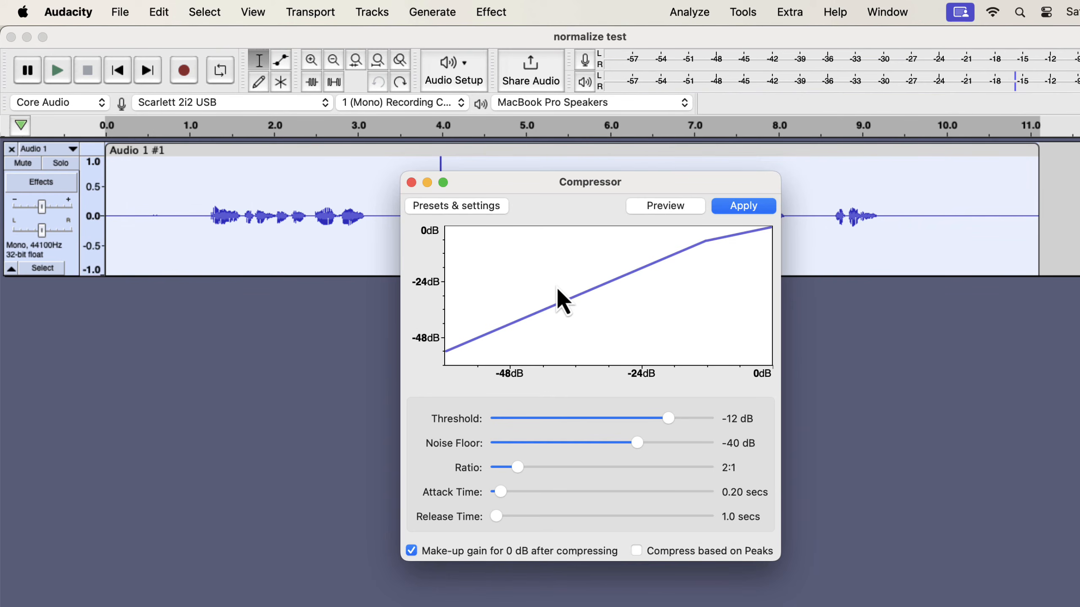
- Compress the whole track with a -28 dB threshold, a 4:1 ratio and Compress based on Peaks enabled
drag(598, 186, 503, 269)
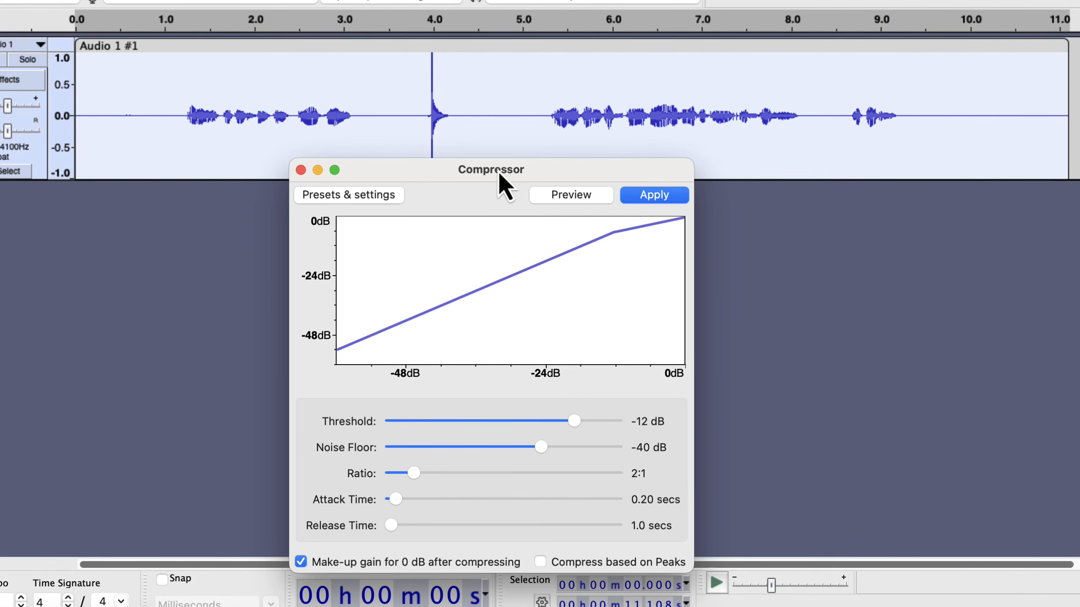
drag(574, 423, 512, 423)
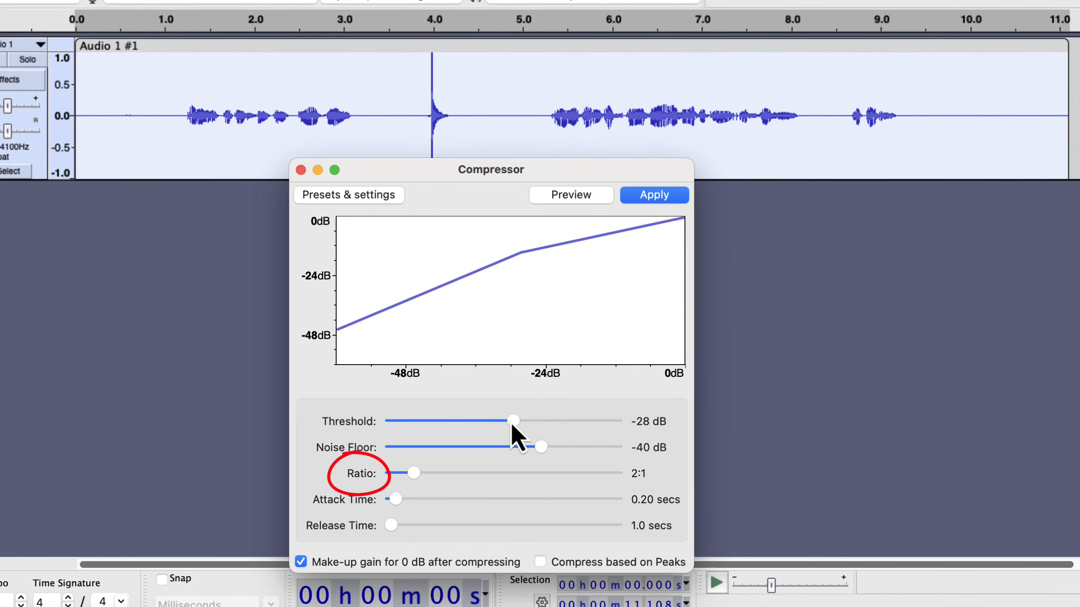
drag(414, 474, 464, 472)
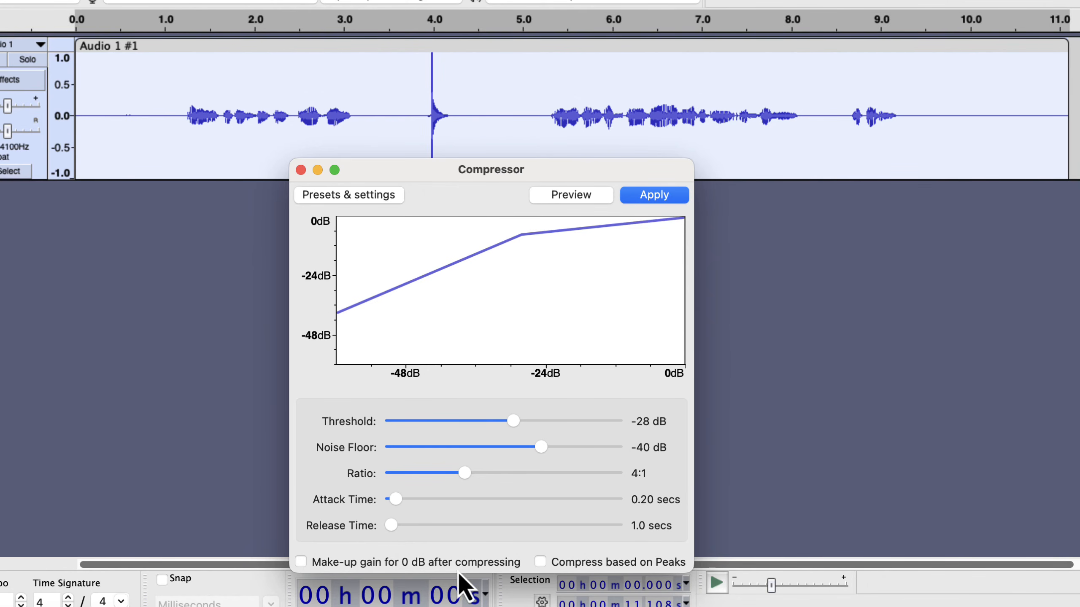
click(541, 563)
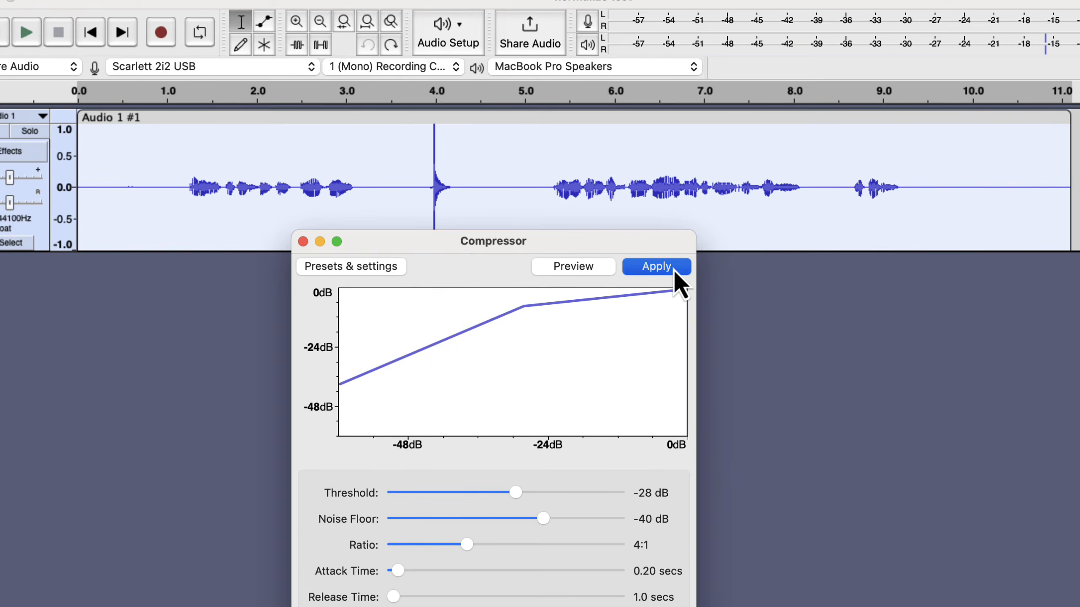
click(676, 272)
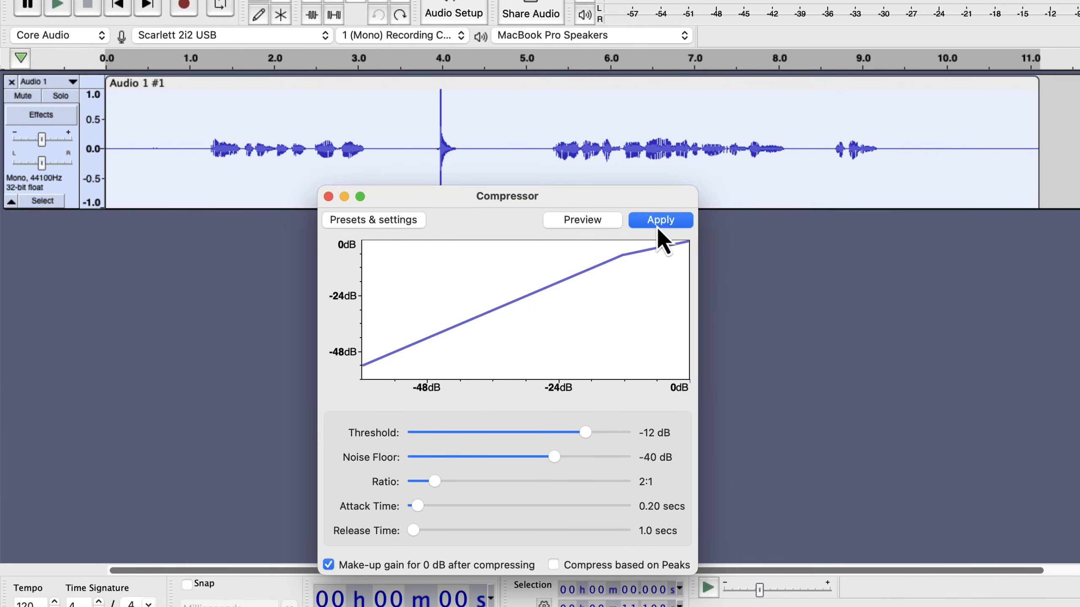
click(662, 269)
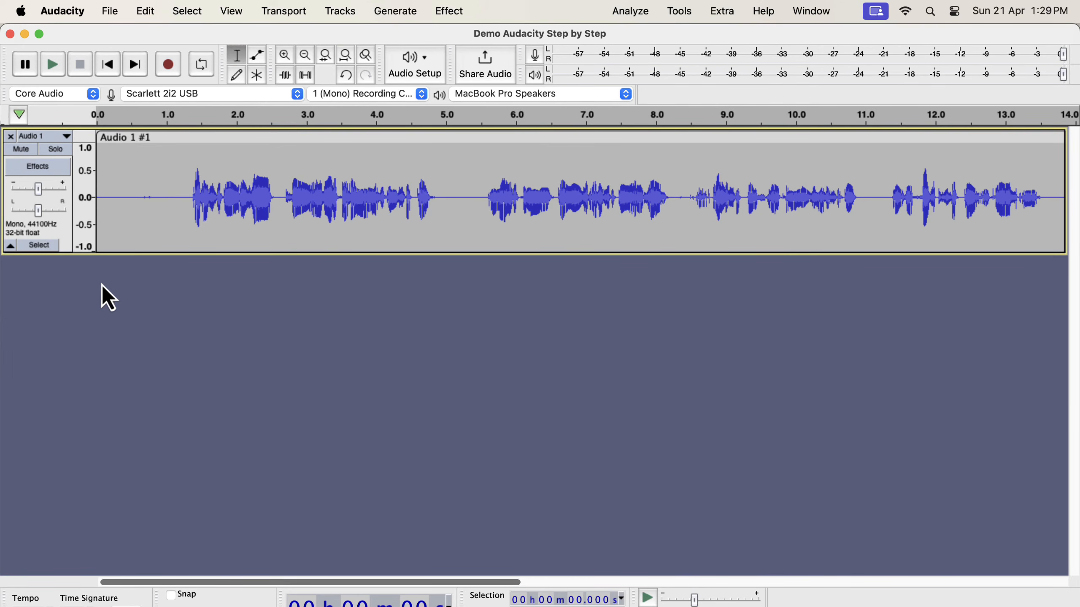
- In the Demo Audacity Step by Step project, mark the loud peaks at about 11.8 s and about 18.6 to 19.1 s
scroll(237, 193, right, 10)
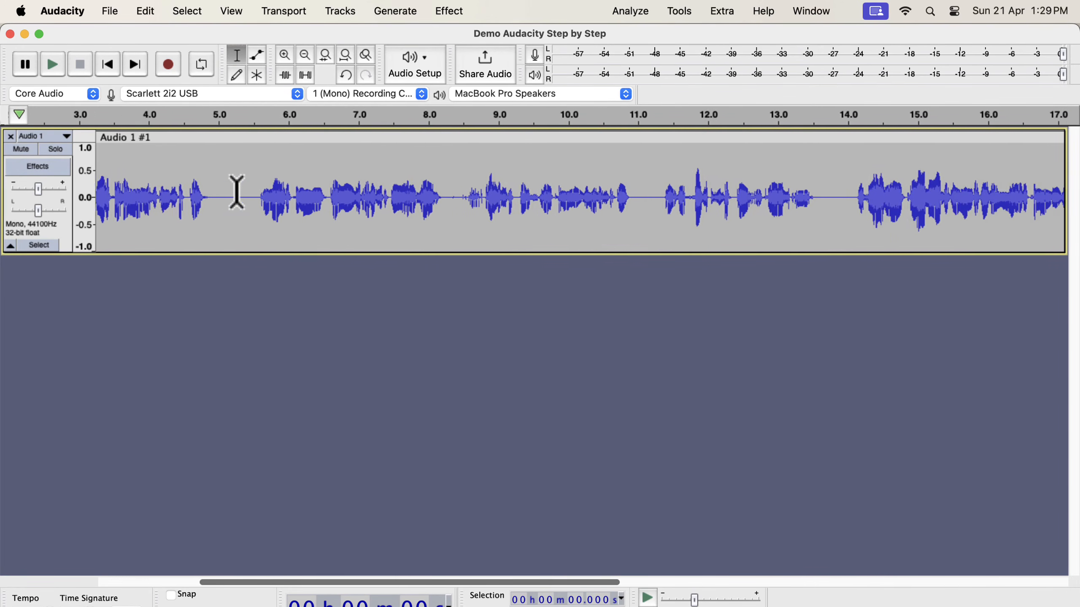
scroll(236, 193, right, 1)
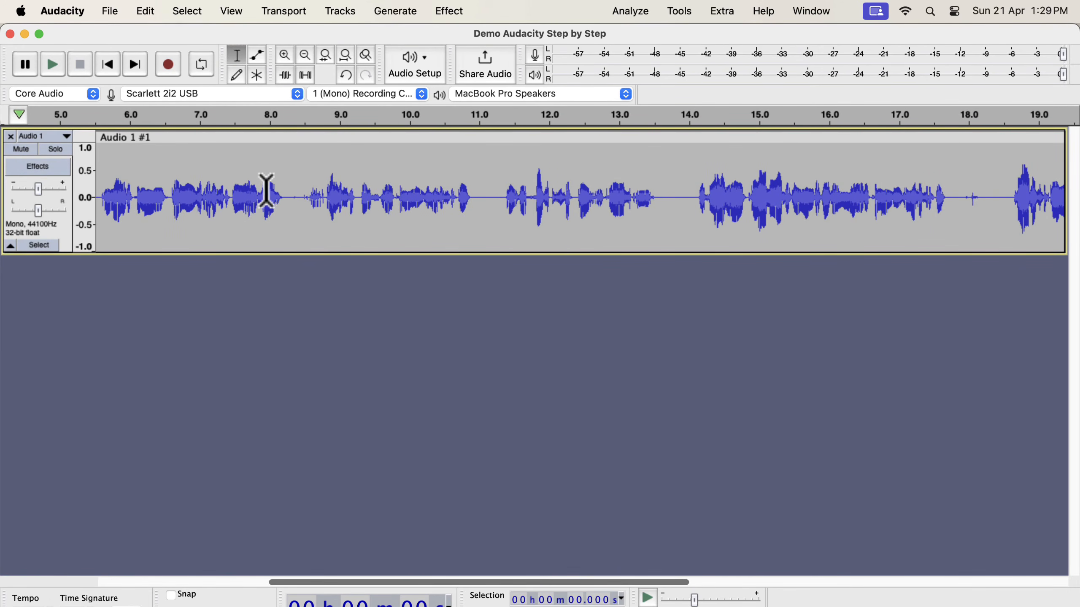
scroll(271, 189, right, 6)
scroll(271, 190, right, 2)
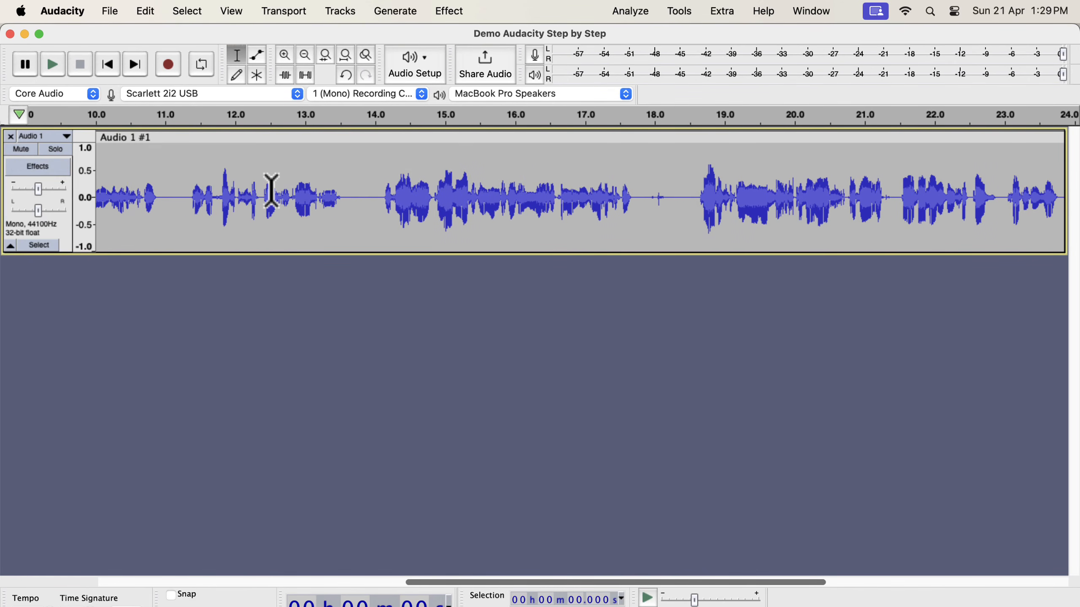
drag(222, 189, 231, 188)
mouse_move(695, 199)
mouse_down()
mouse_move(711, 197)
mouse_move(694, 198)
mouse_up()
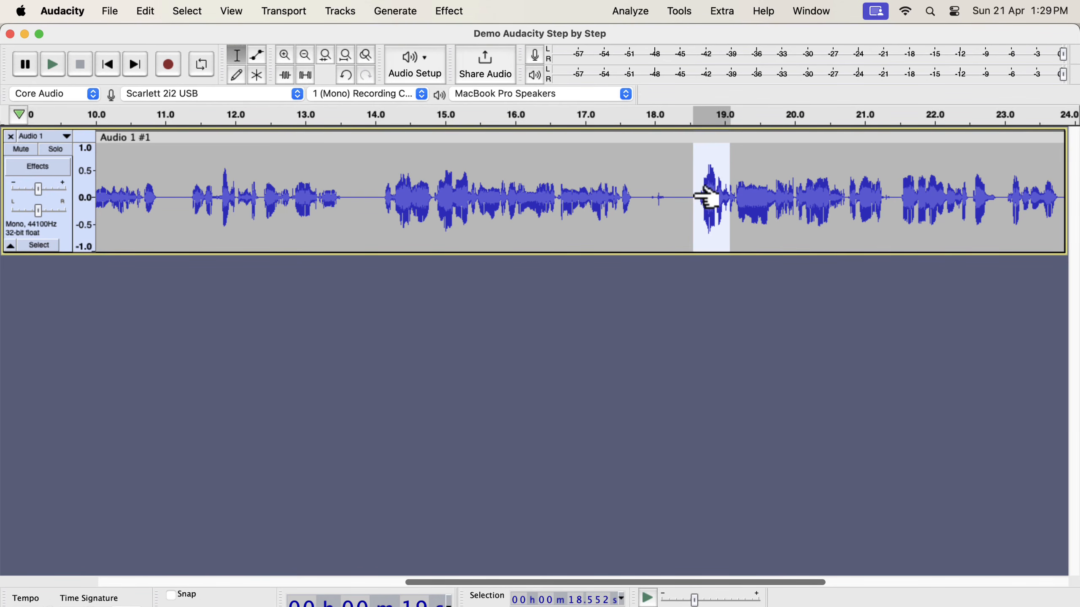
- Select the quiet passage from about 9.9 to 10.6 s and play it back to check its level
scroll(693, 195, right, 10)
scroll(693, 196, left, 15)
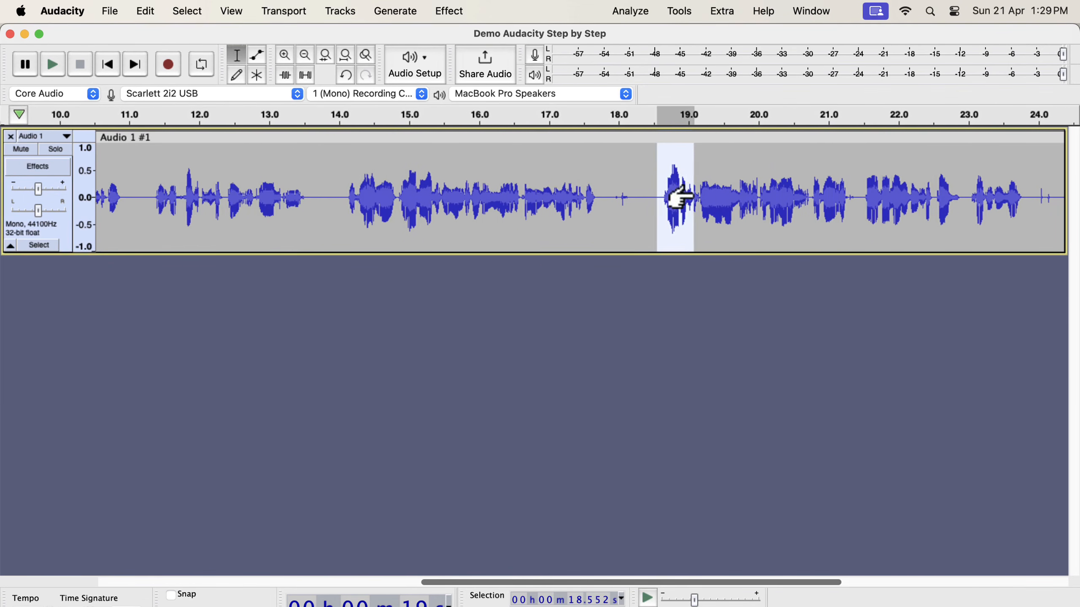
scroll(693, 195, left, 5)
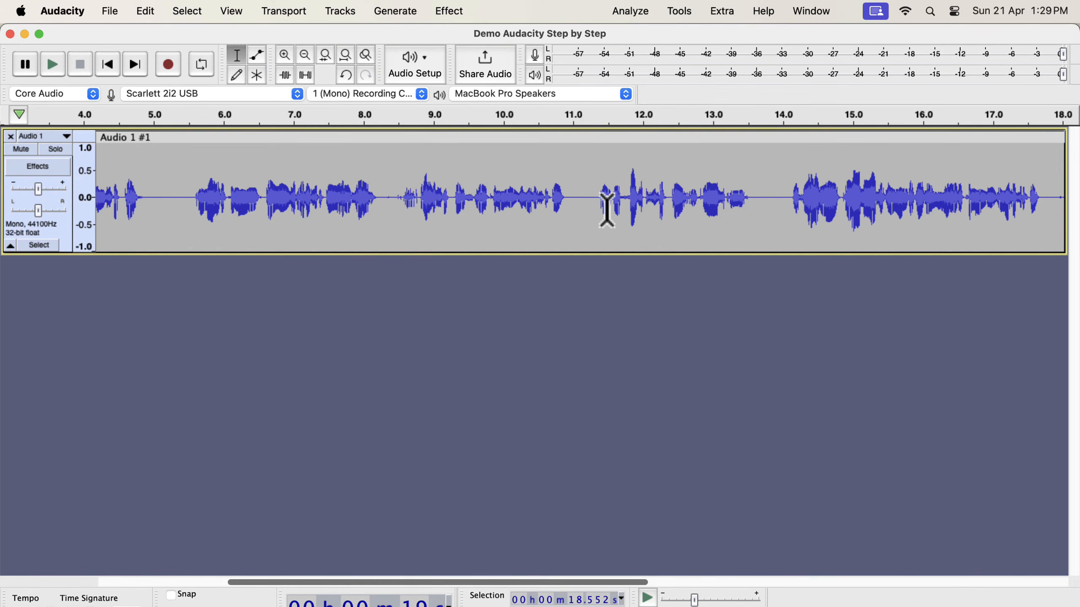
scroll(607, 210, left, 4)
scroll(607, 209, left, 1)
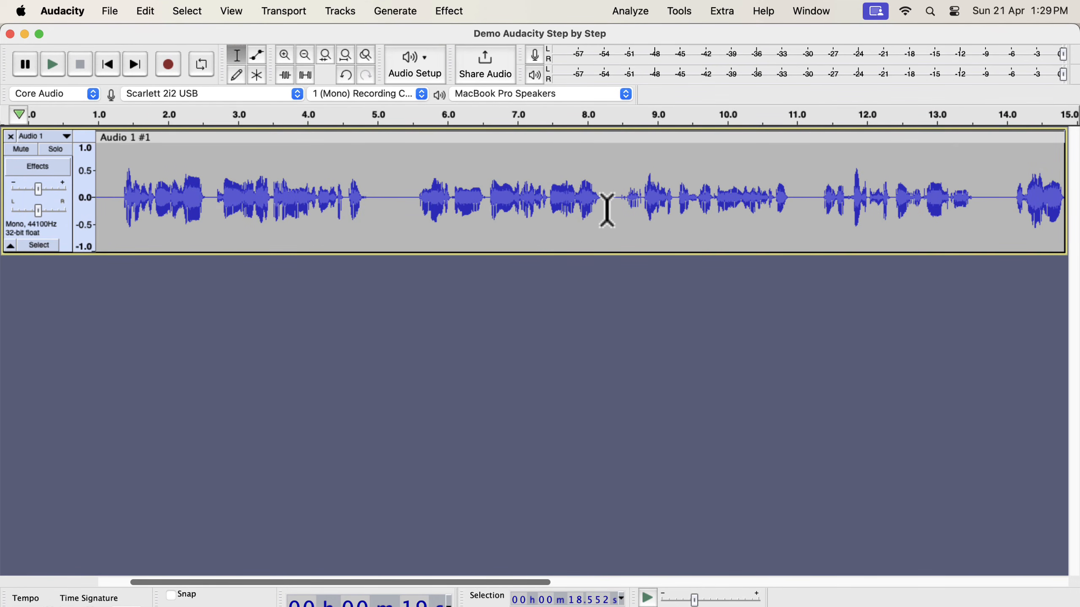
click(719, 191)
drag(728, 192, 766, 199)
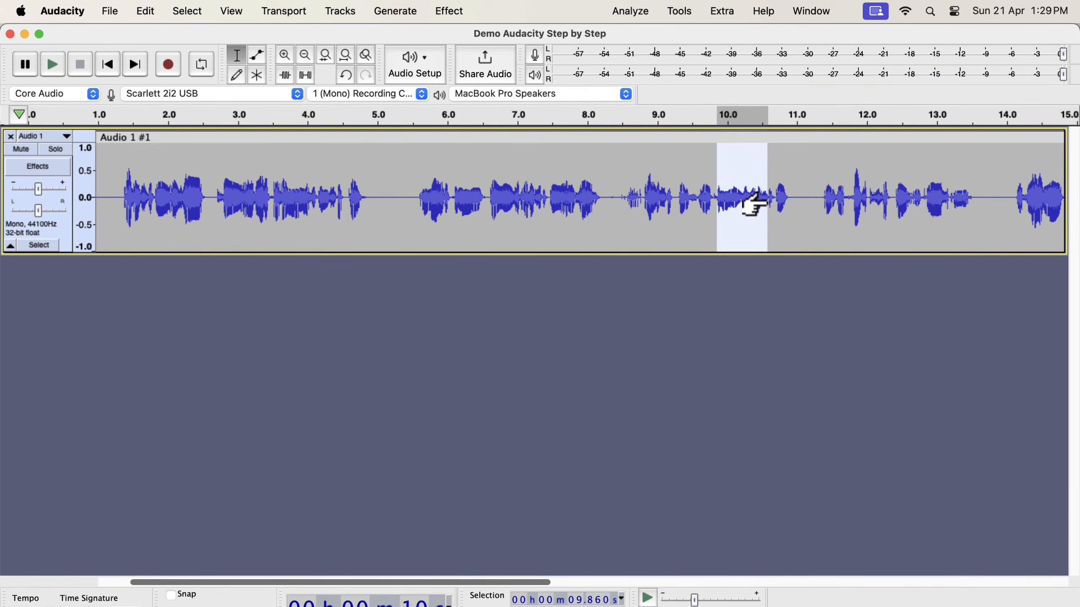
key(space)
key(space)
key(space)
- Select the whole track, open the Compressor effect and restore its factory default settings
double_click(544, 213)
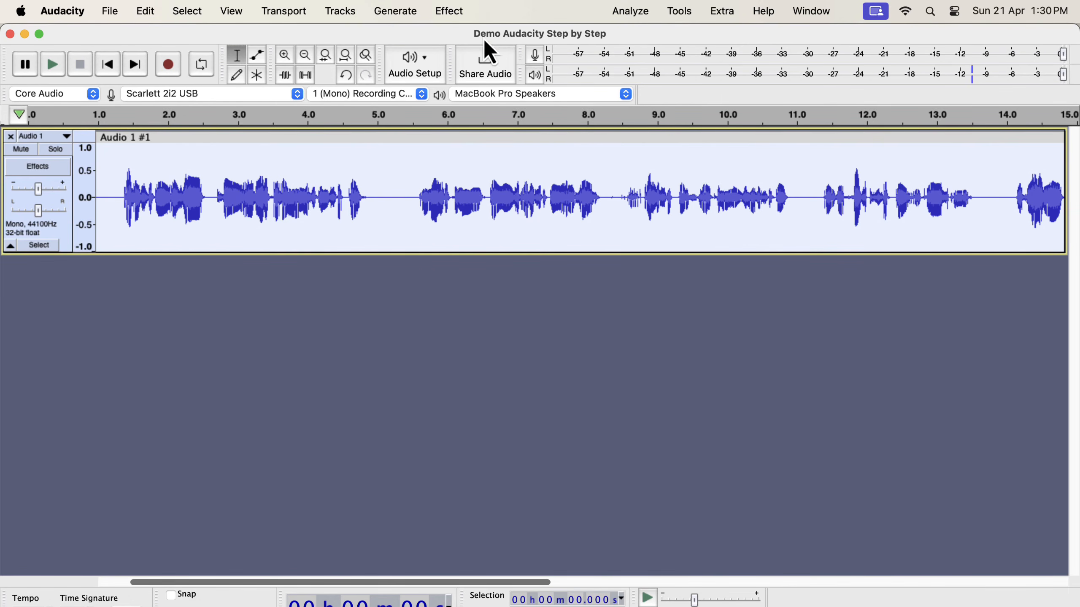
click(462, 16)
mouse_move(478, 108)
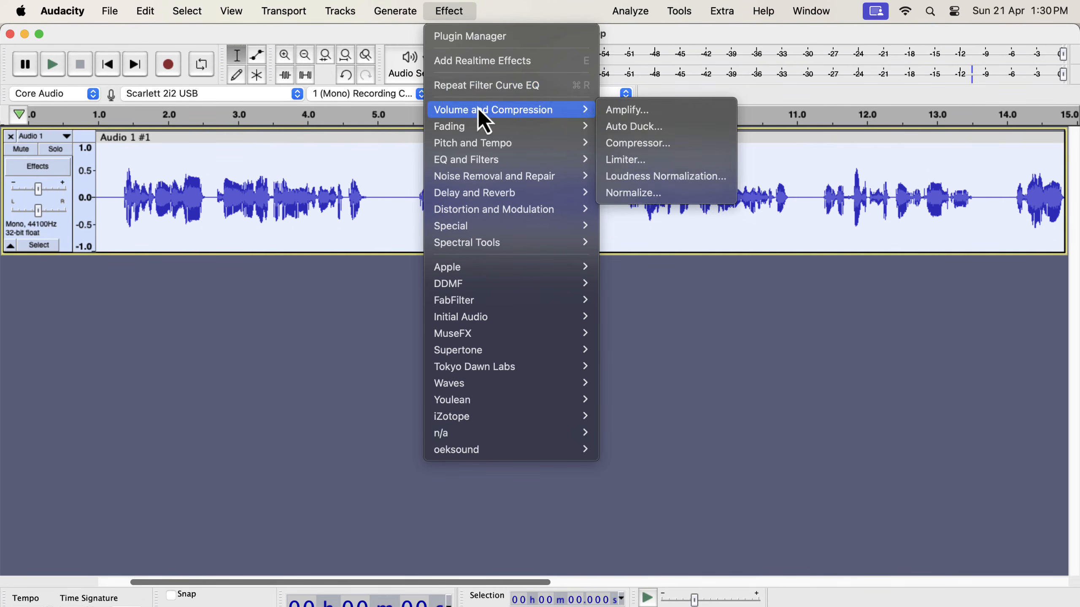
click(615, 144)
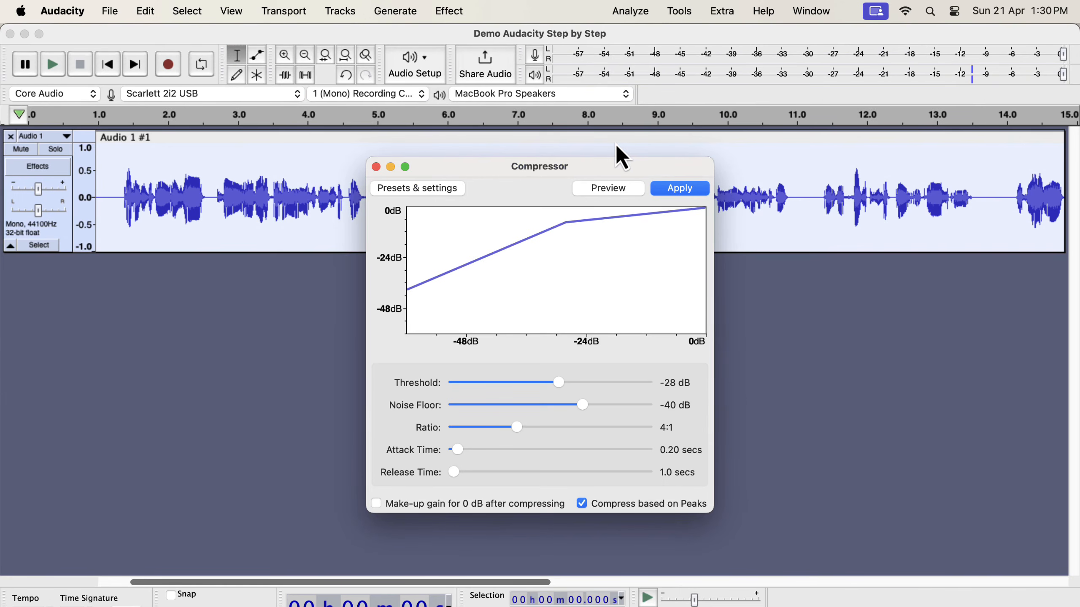
click(435, 193)
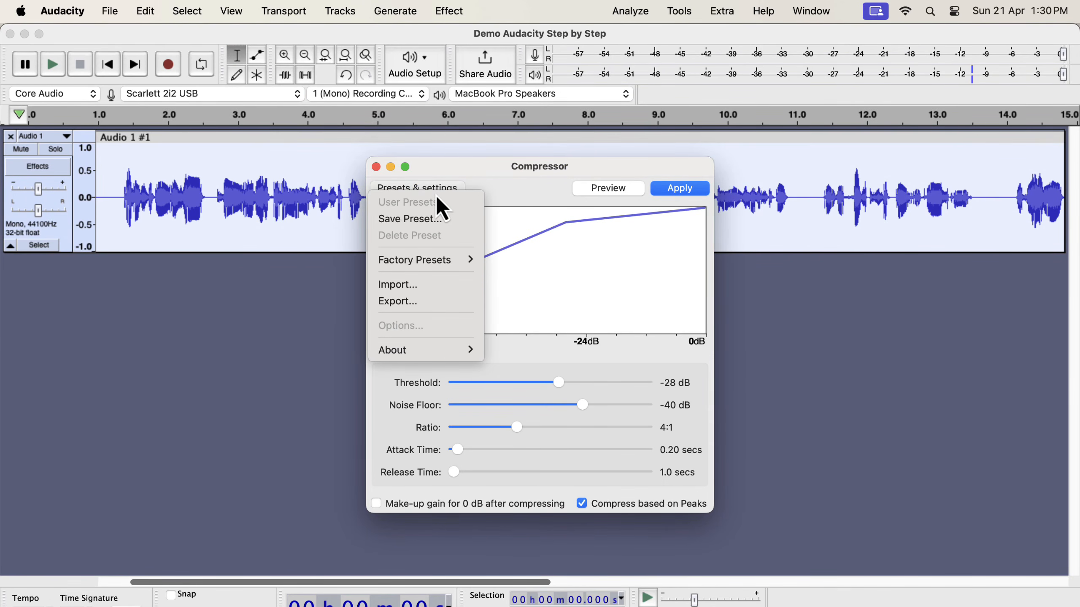
mouse_move(447, 261)
click(509, 271)
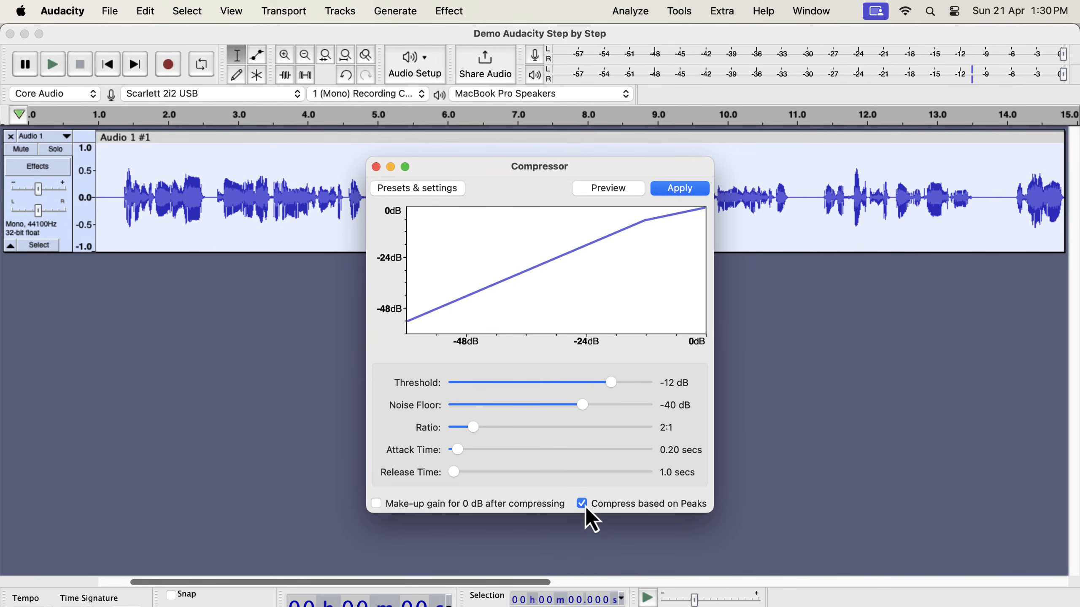
- Compress the whole track with a -15 dB threshold and a 3:1 ratio, keeping Compress based on Peaks enabled
drag(635, 385, 601, 389)
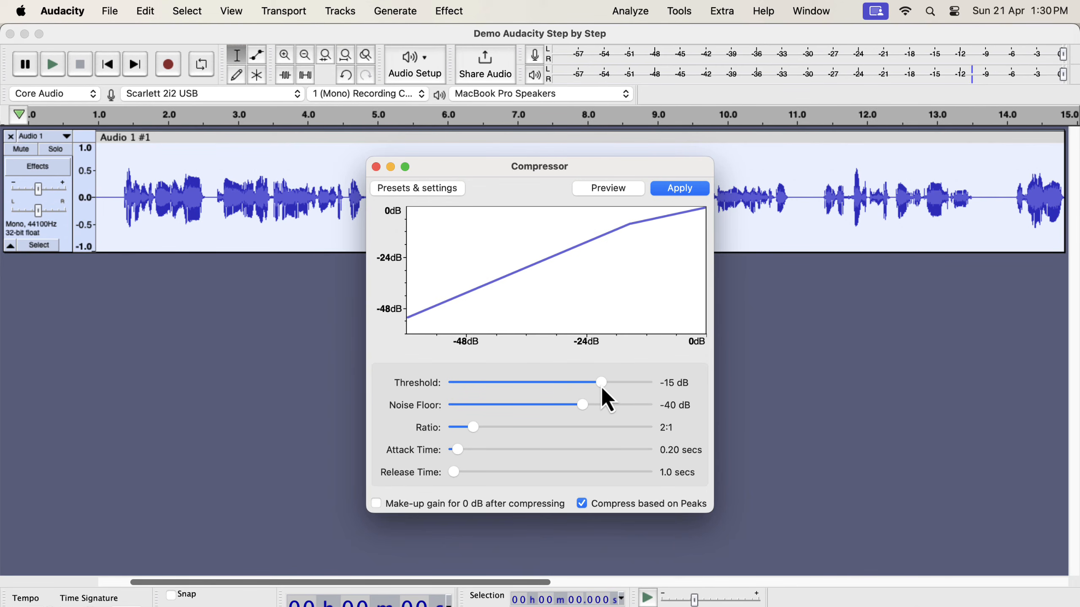
drag(472, 429, 494, 428)
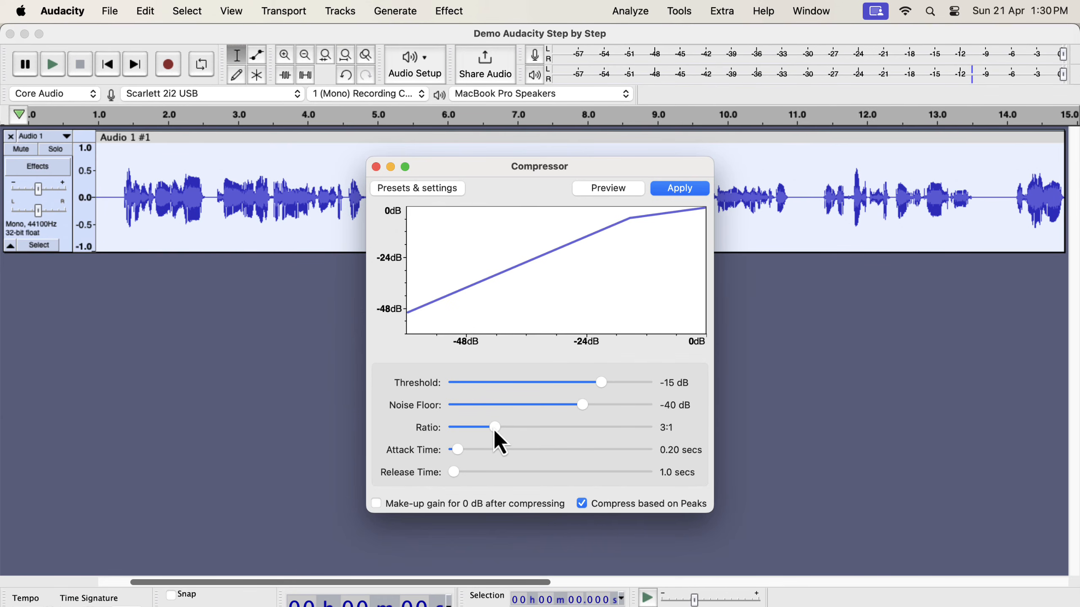
click(666, 191)
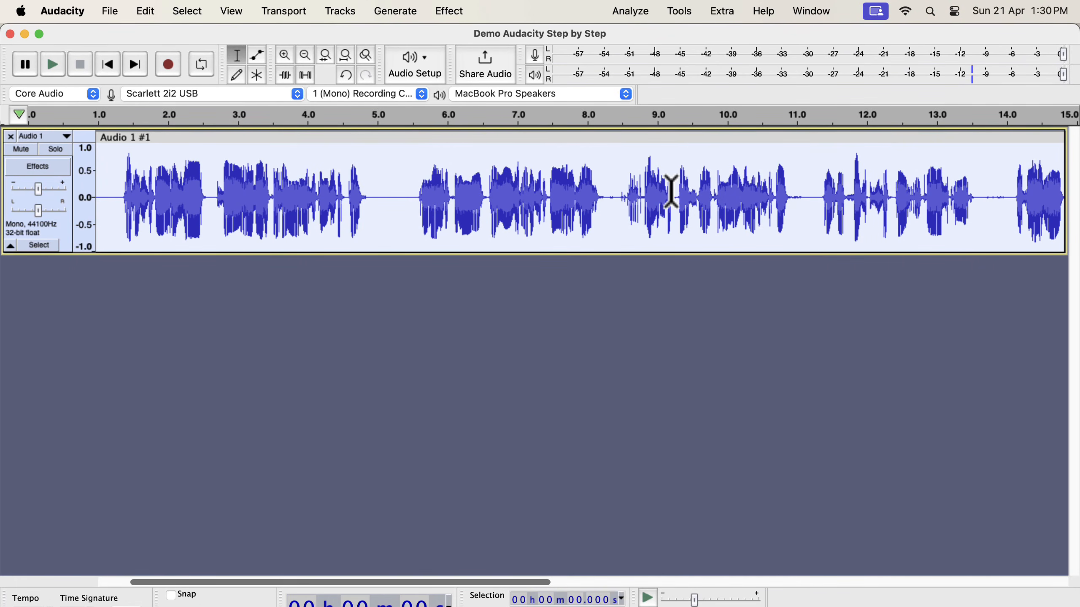
- Examine the compressed waveform along the track and play it back from about 0.9 s
scroll(672, 191, right, 10)
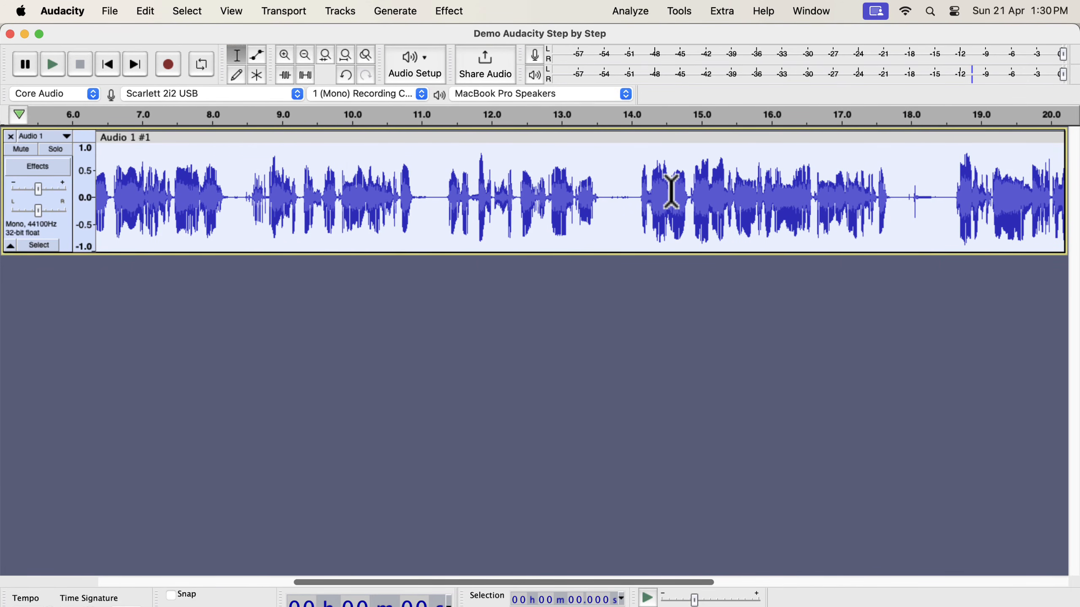
scroll(671, 191, right, 5)
scroll(671, 191, left, 9)
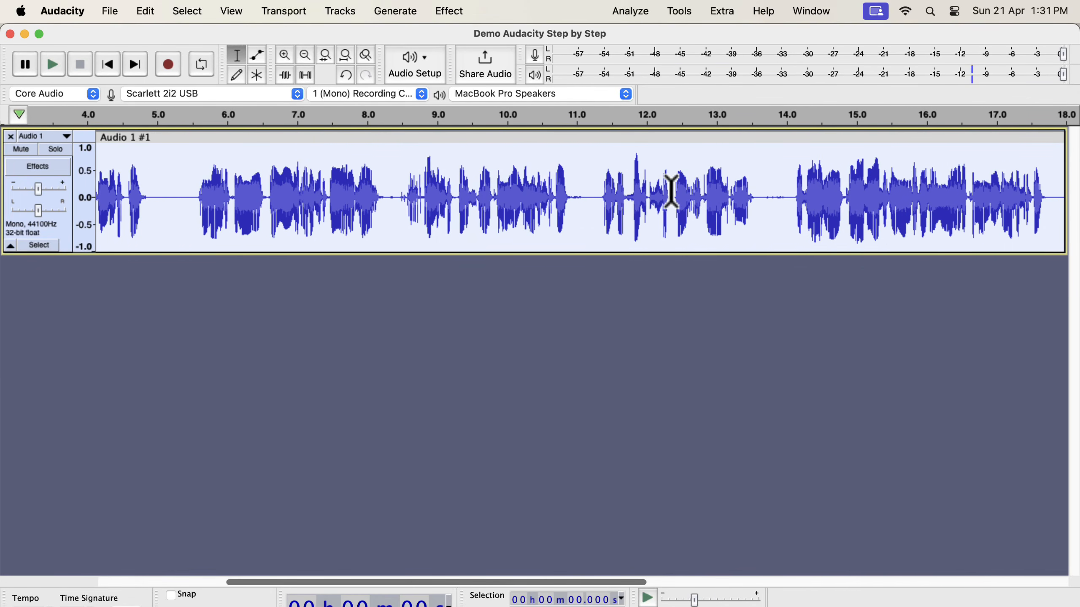
scroll(672, 191, left, 4)
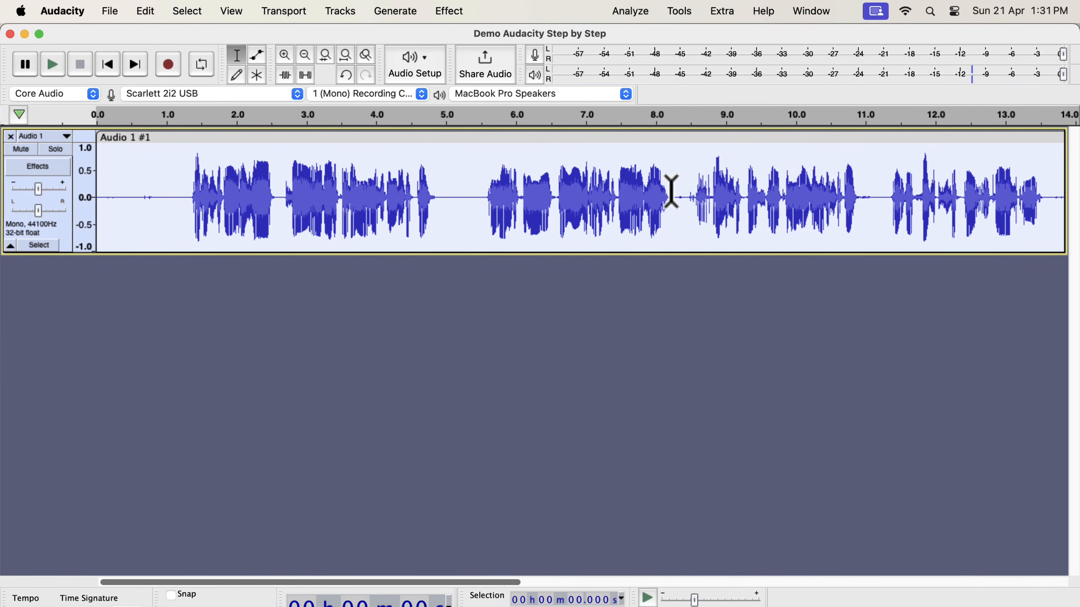
click(162, 181)
key(space)
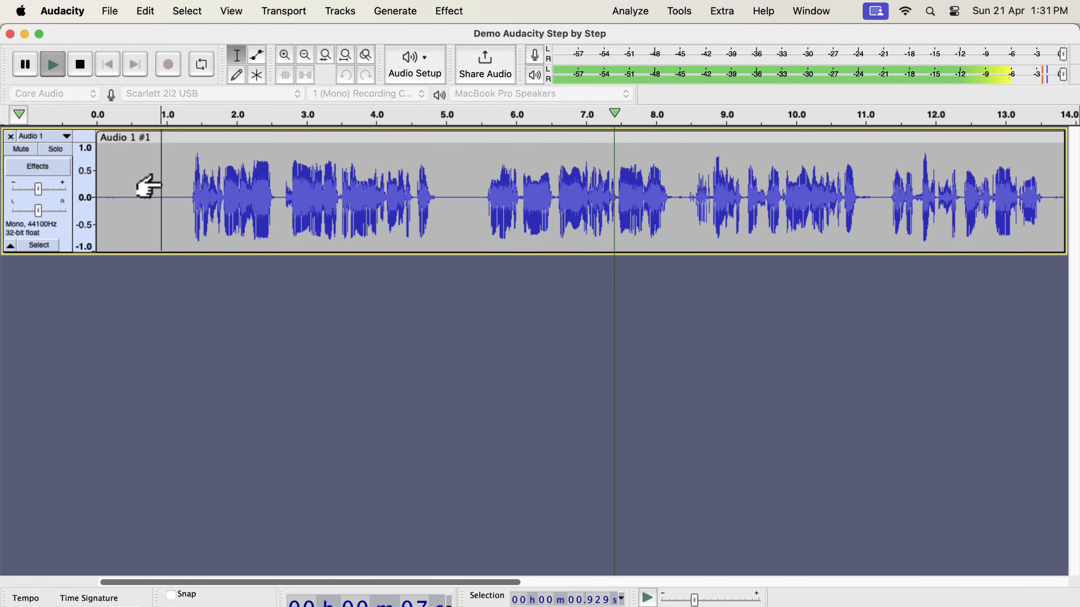
key(space)
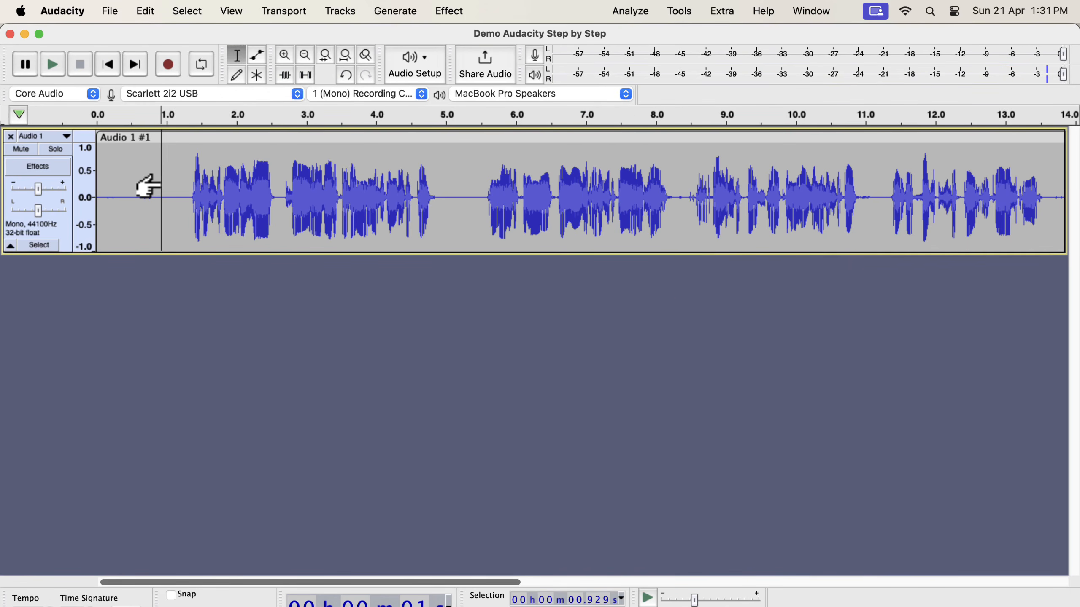
- Select the whole track and apply the Normalize effect to it
double_click(227, 194)
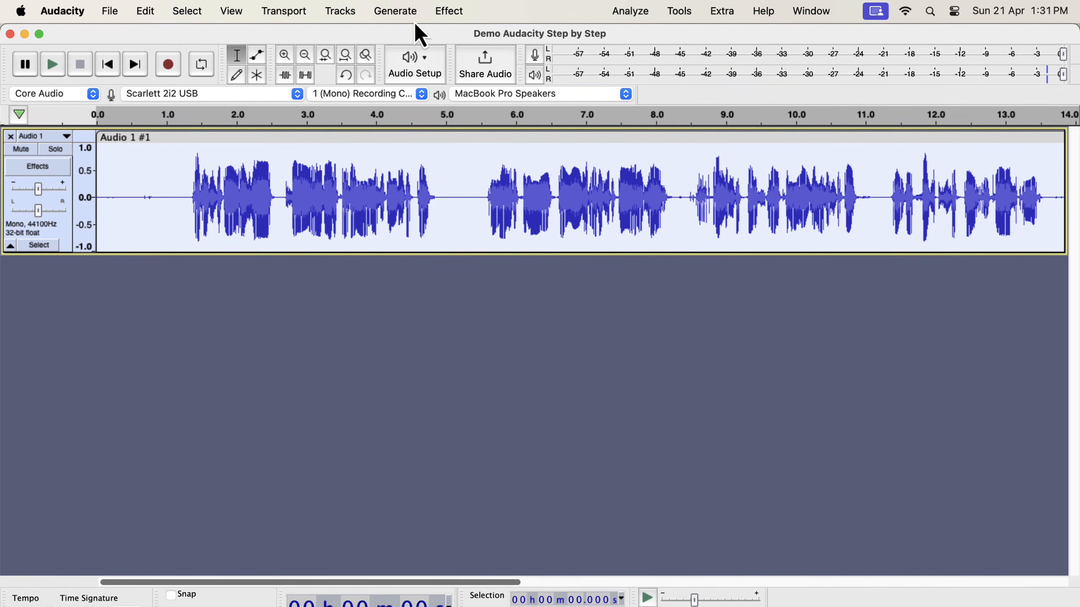
click(438, 12)
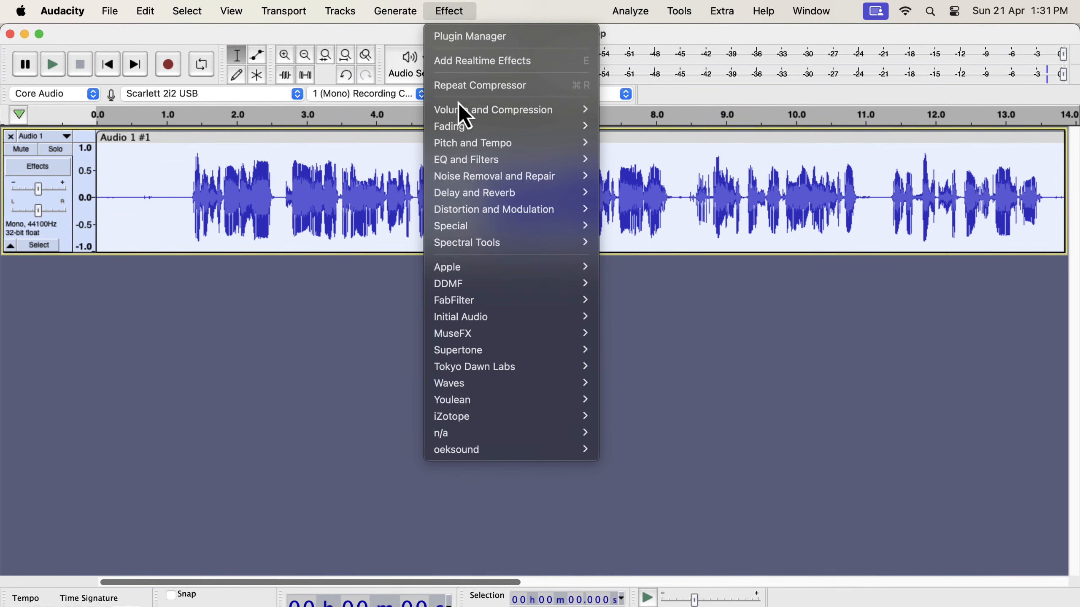
mouse_move(463, 109)
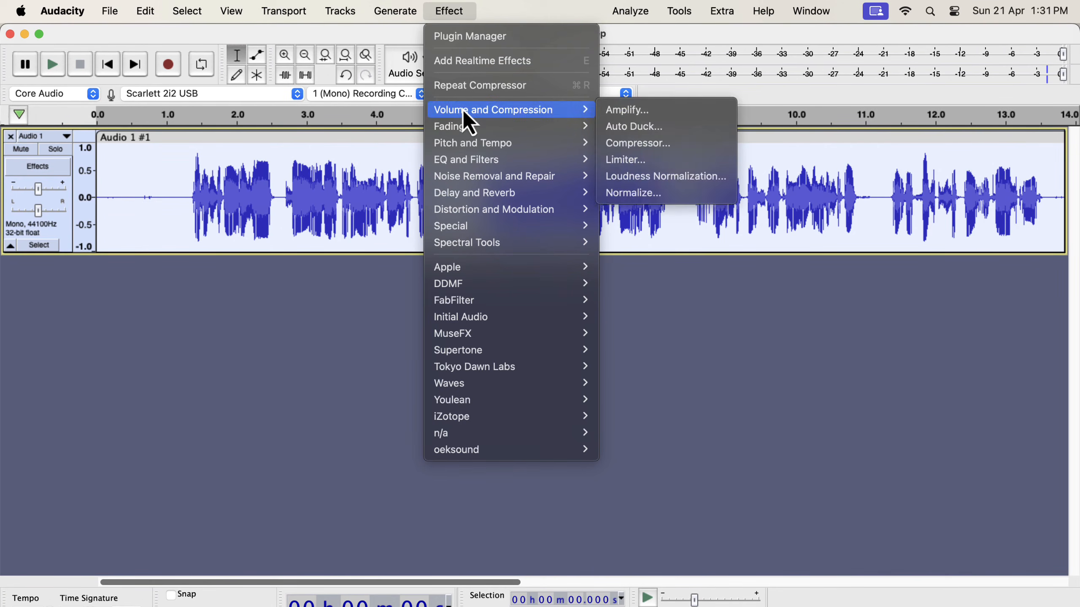
click(622, 194)
click(620, 310)
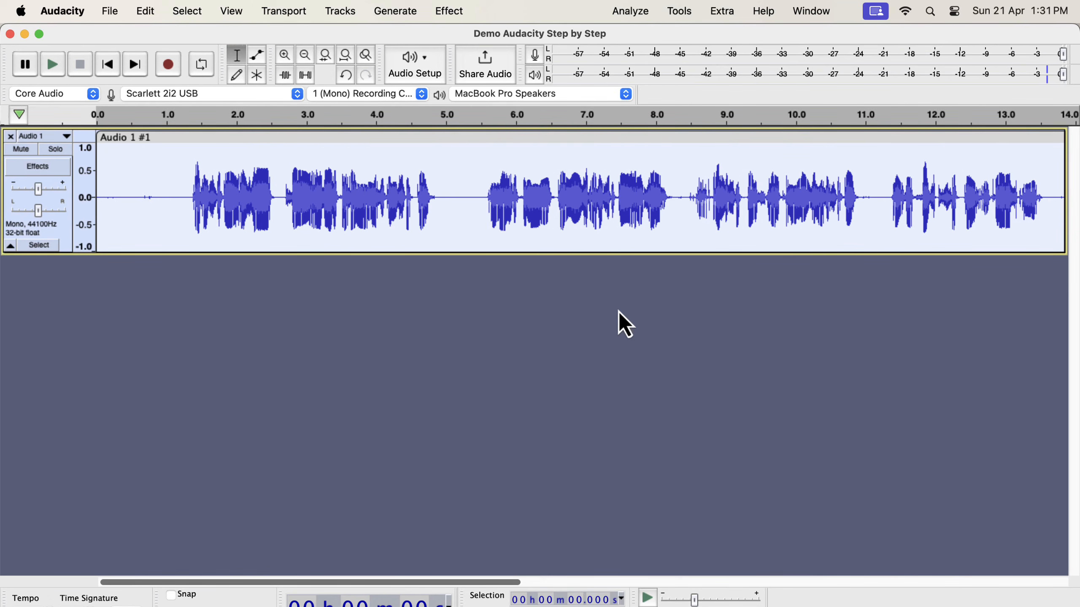
- Play the normalized track from about 1 s through its last phrase, then return to the early part of the recording
click(165, 185)
key(space)
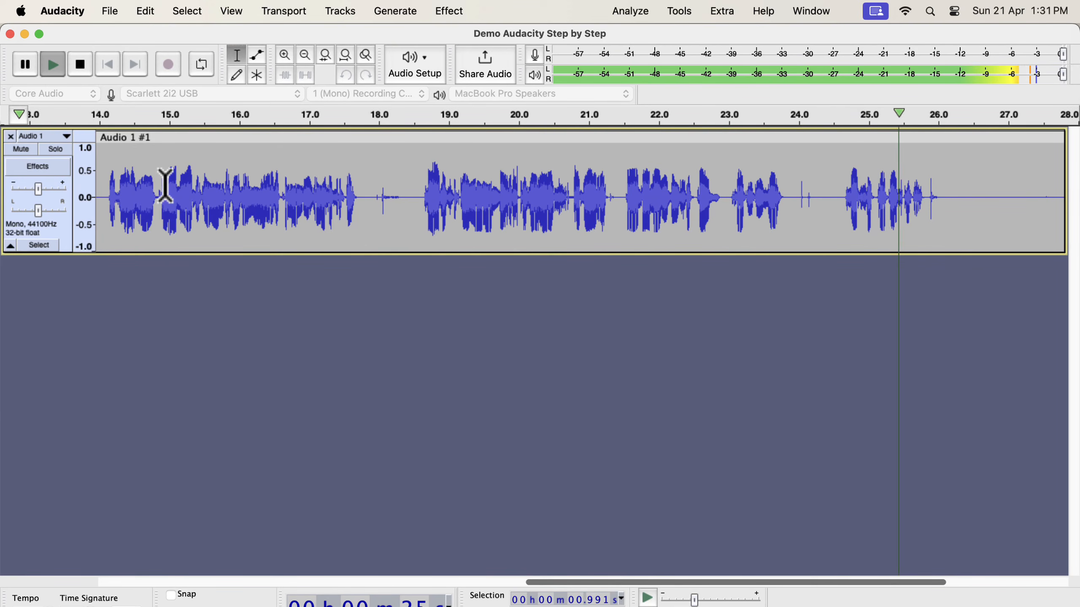
key(space)
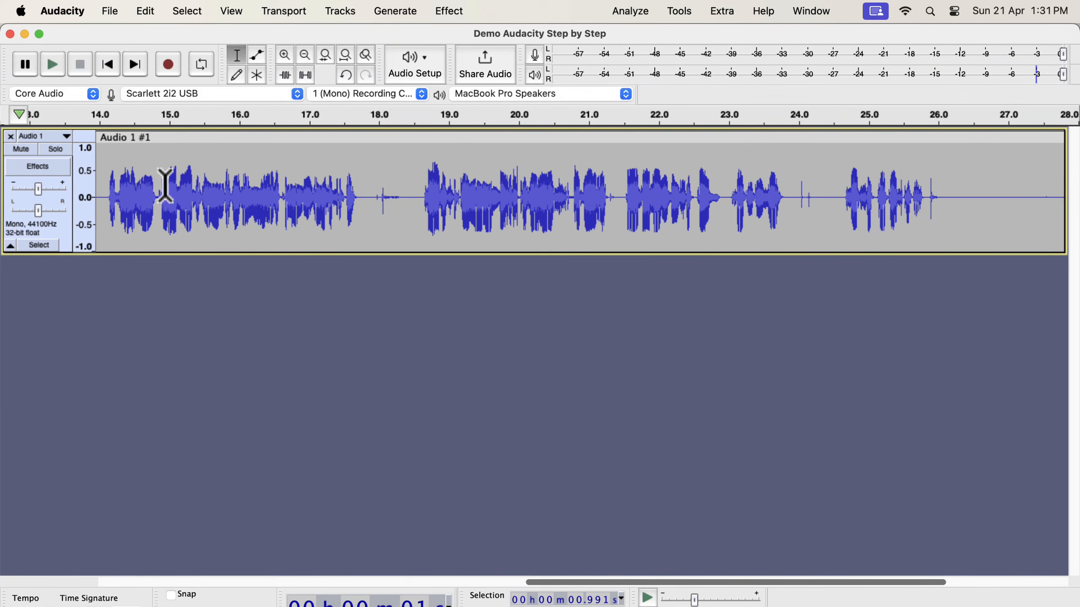
scroll(146, 187, left, 10)
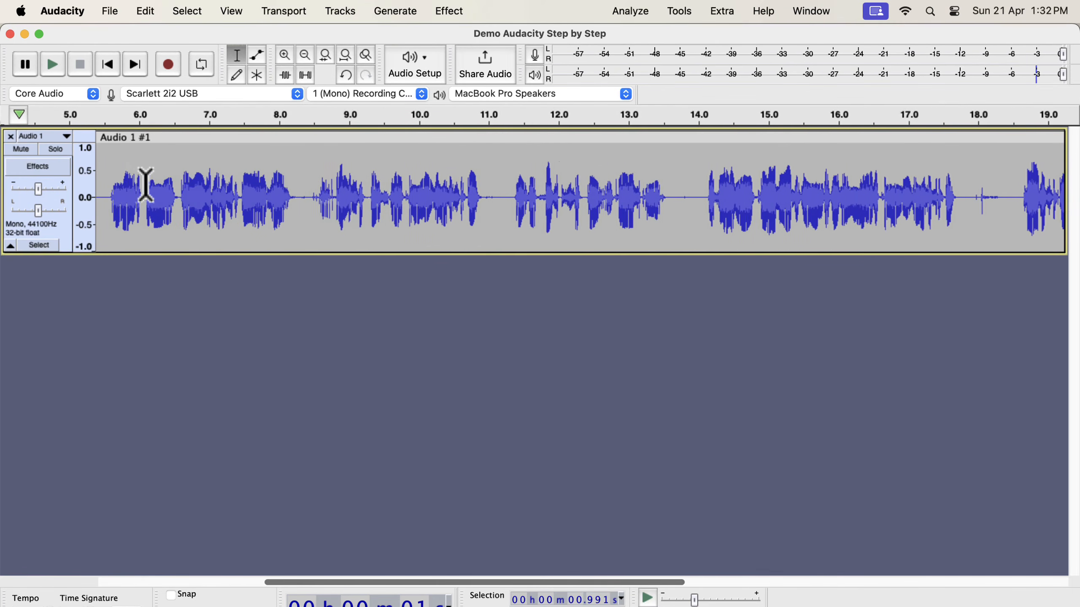
scroll(146, 186, left, 2)
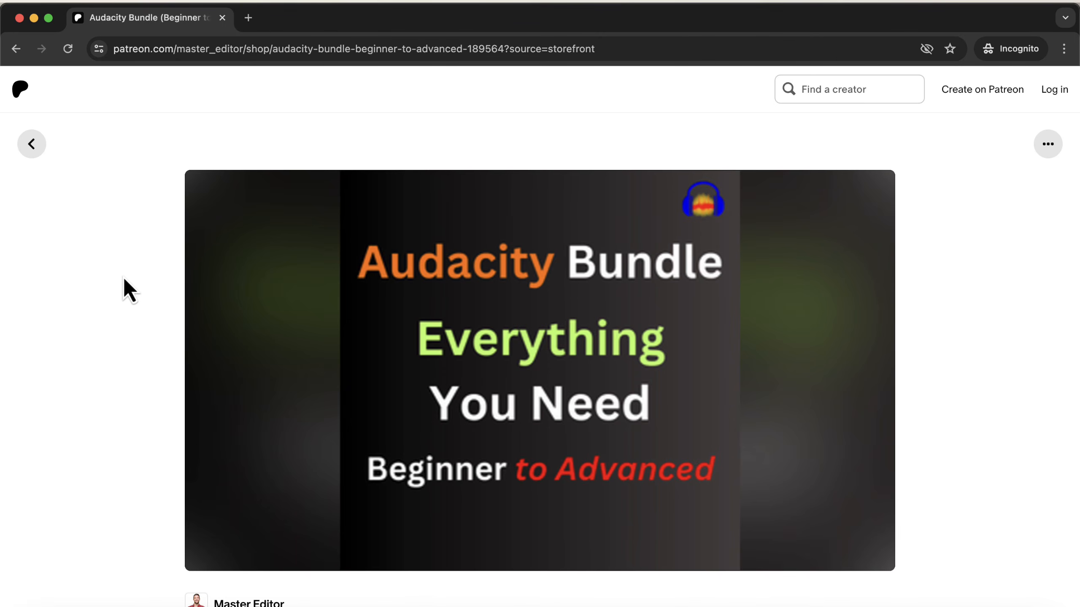
- Read through the Audacity Bundle (Beginner to Advanced) page on Patreon, including its contents and file details
scroll(123, 279, down, 5)
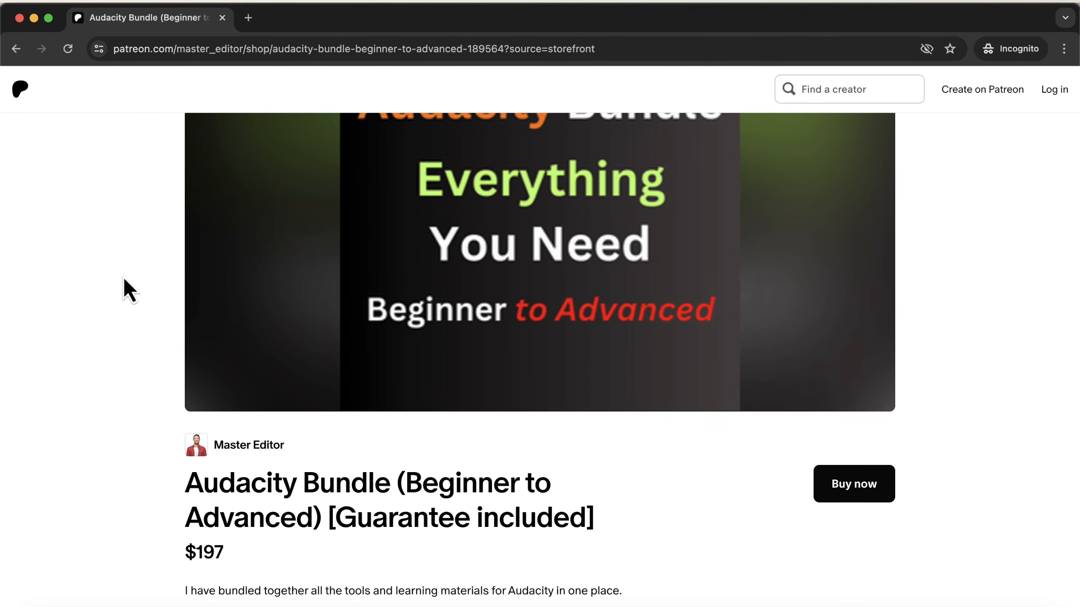
scroll(123, 279, down, 6)
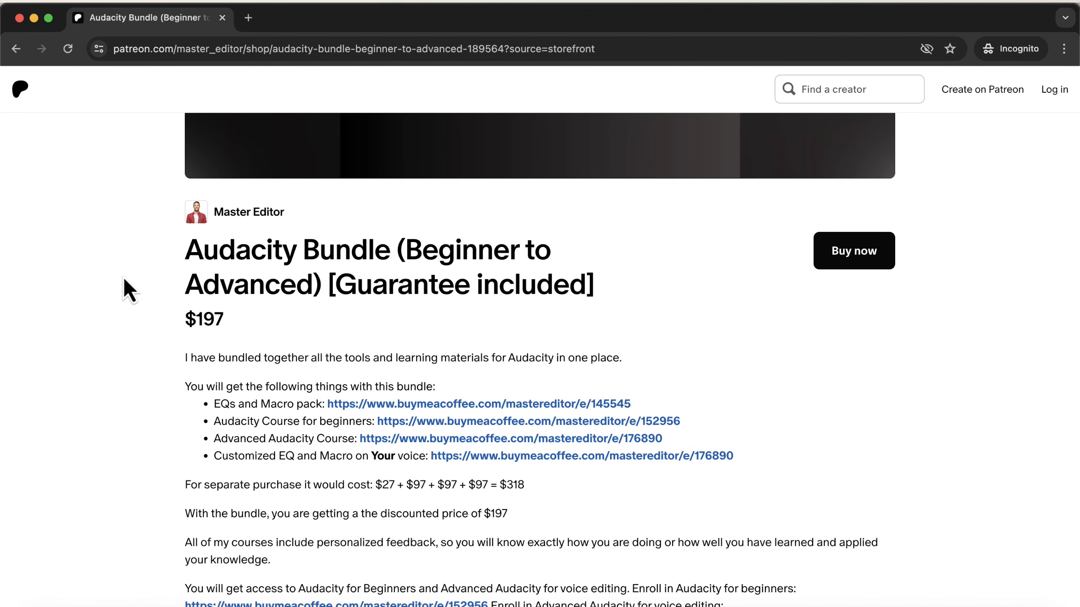
scroll(124, 279, down, 15)
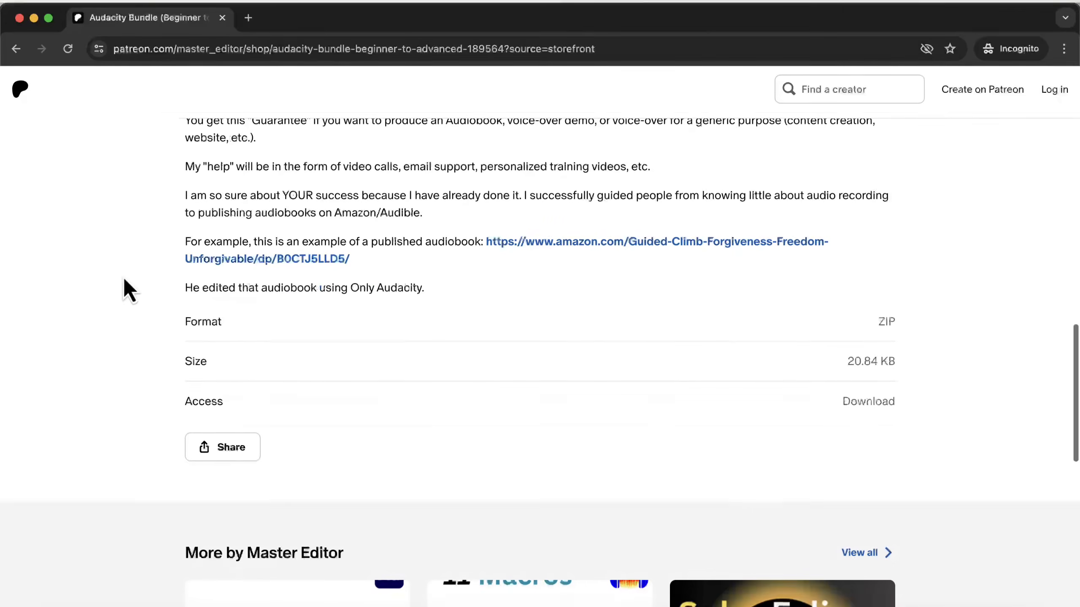
scroll(123, 276, down, 2)
scroll(124, 280, down, 5)
- Switch back to Audacity and start exporting the audio to the computer
key(ctrl+Right)
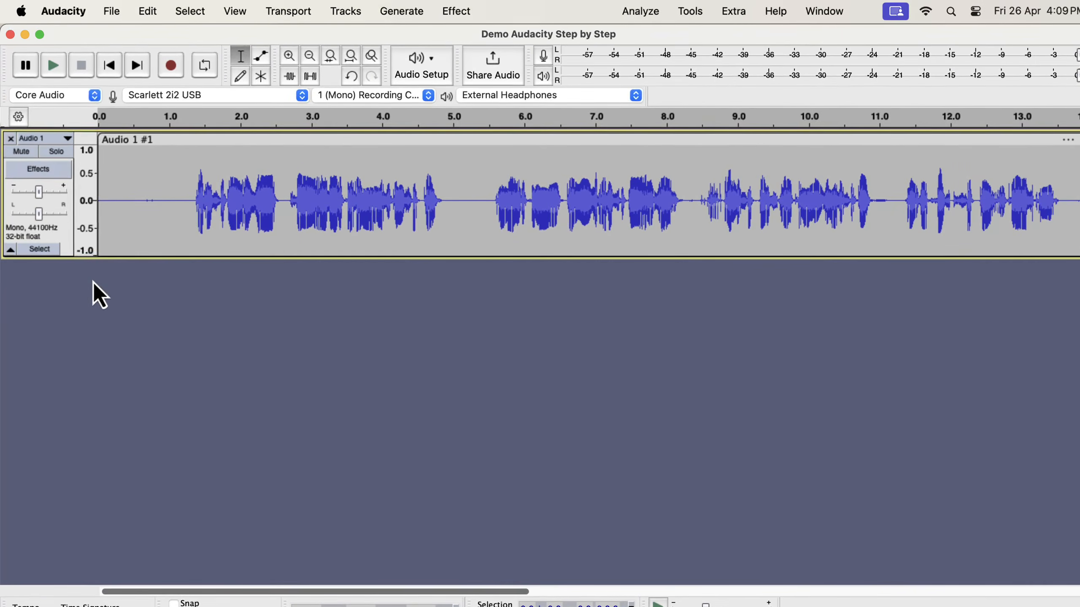
click(116, 12)
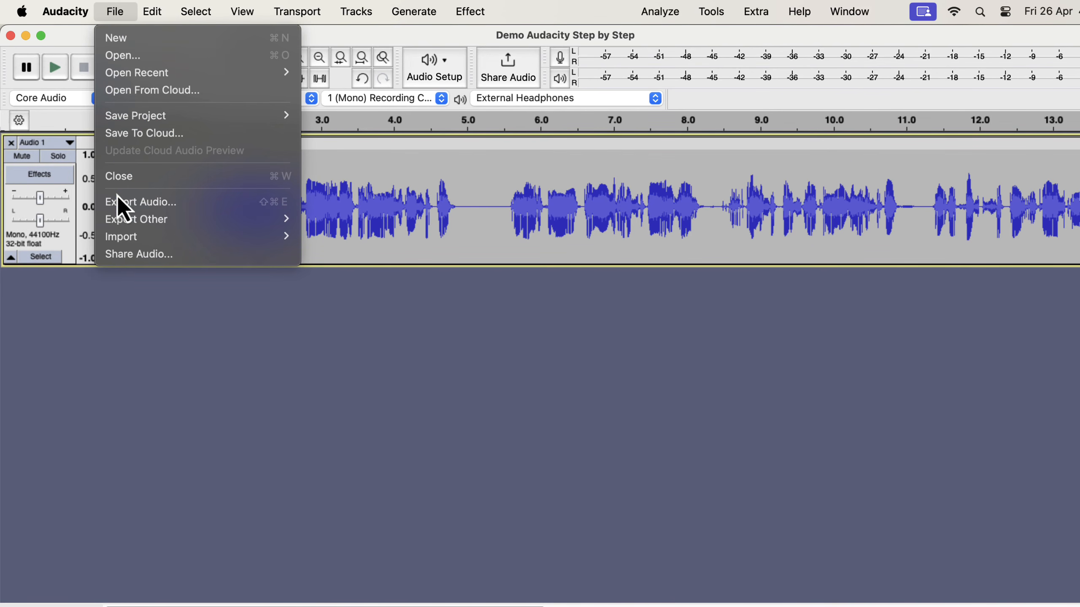
click(201, 204)
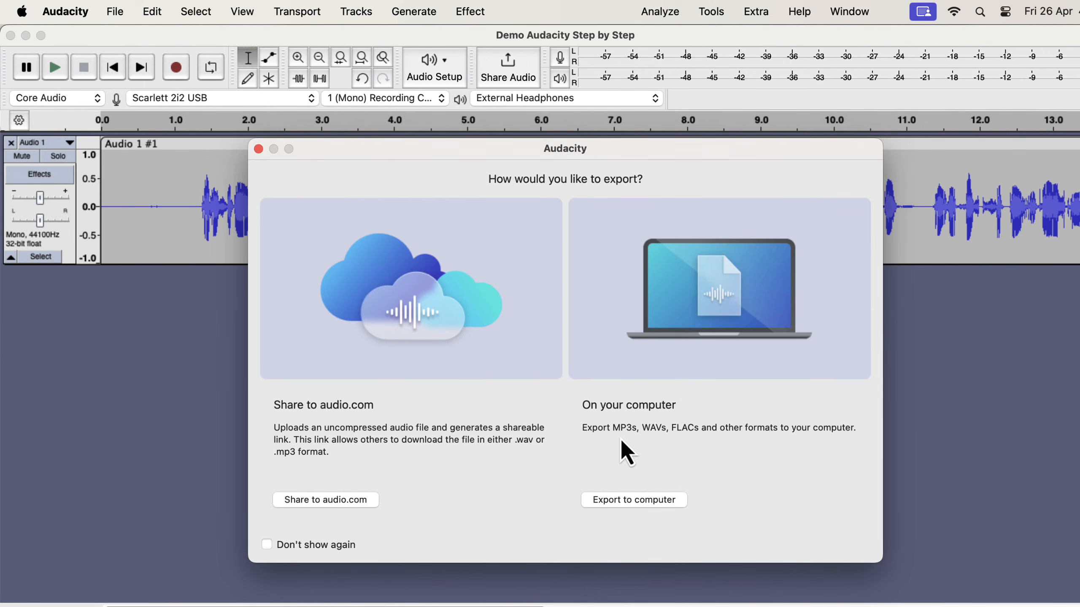
click(670, 501)
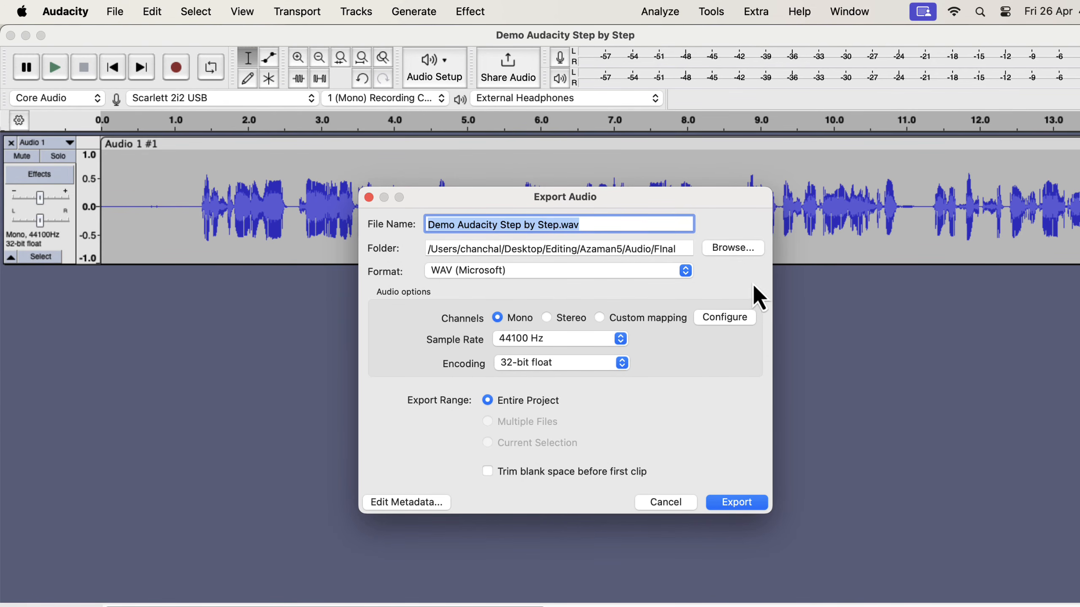
- Set the export destination to the Desktop's Sample recording folder and name the file Audacity Export Test
click(740, 253)
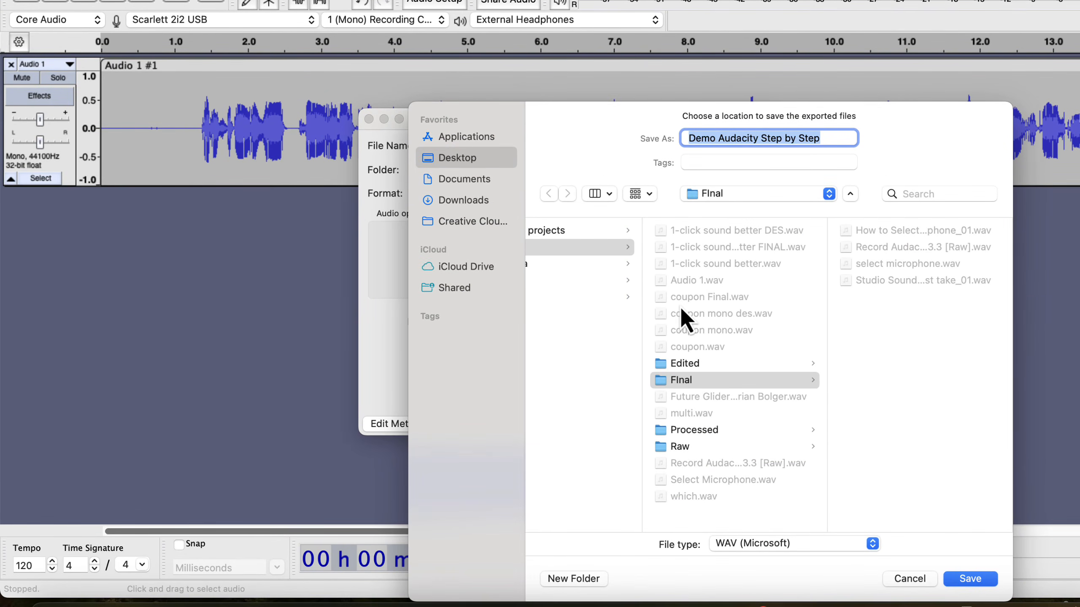
scroll(679, 331, left, 3)
scroll(680, 305, left, 5)
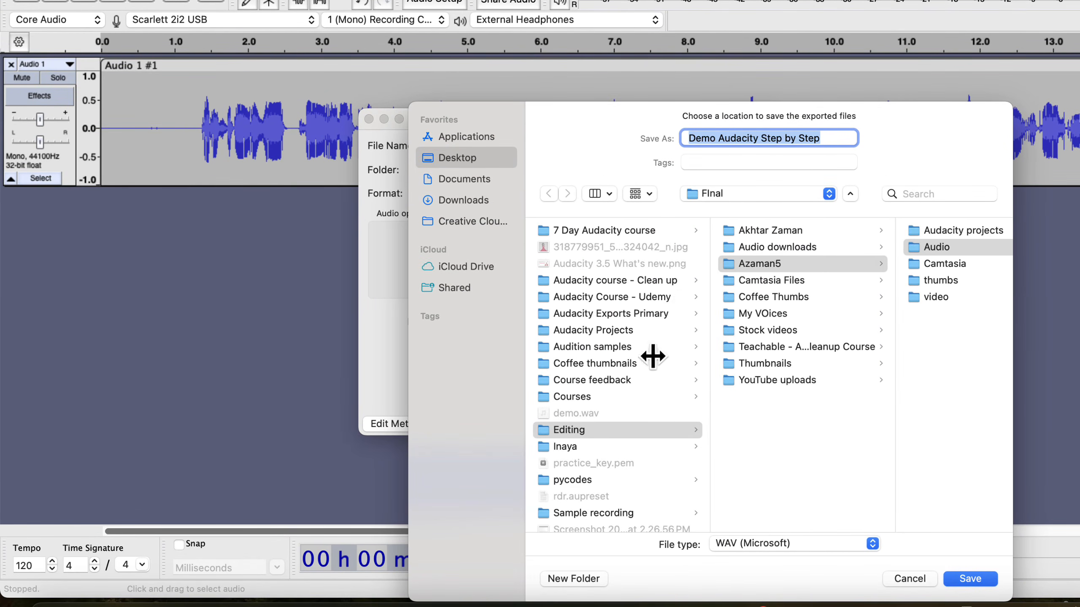
click(601, 512)
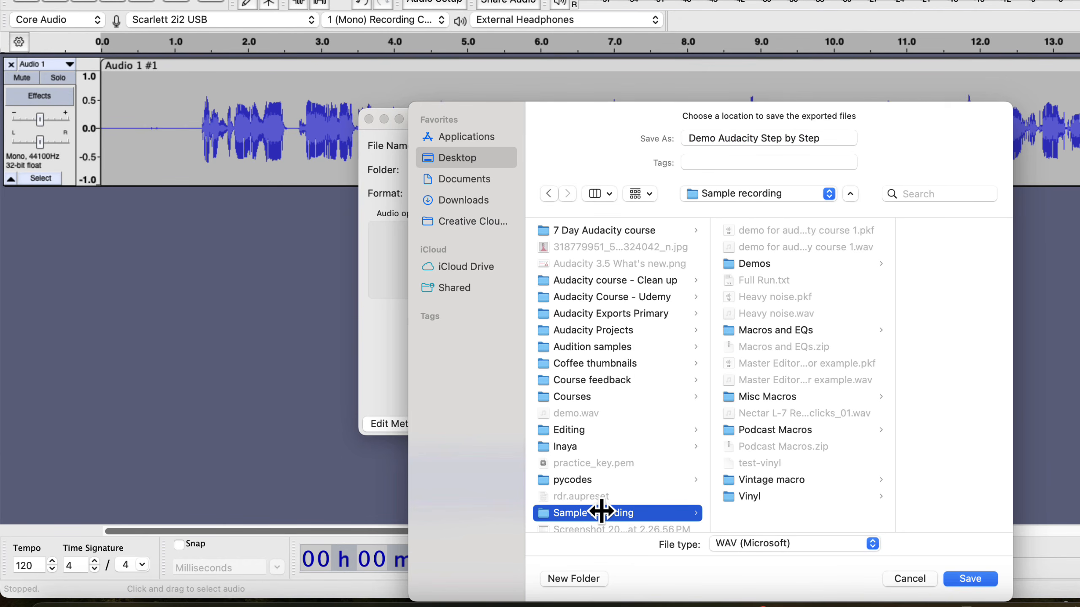
triple_click(791, 138)
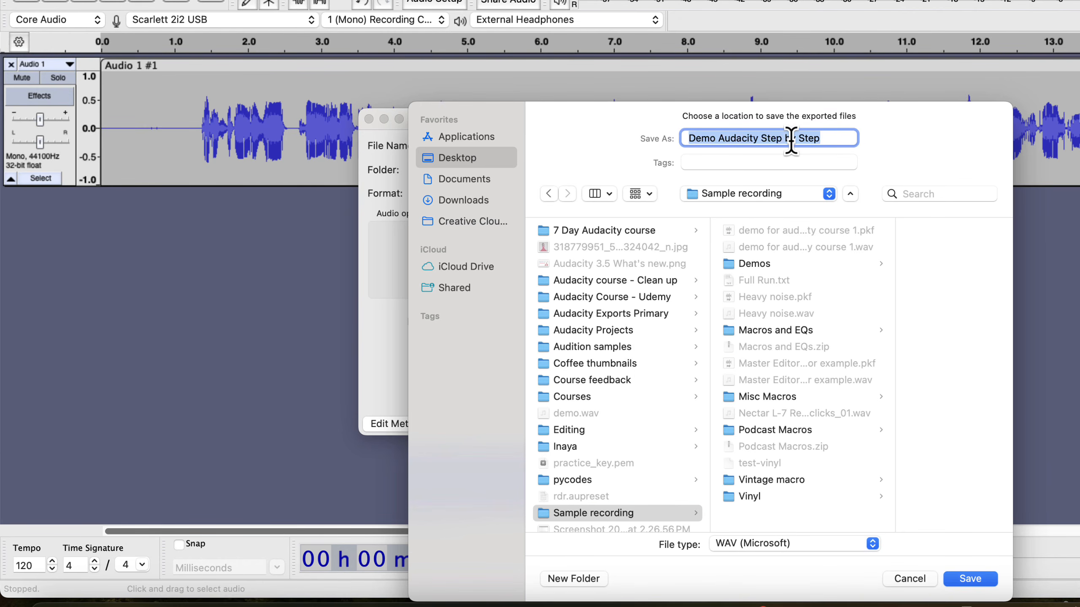
text(Audacity Export Test)
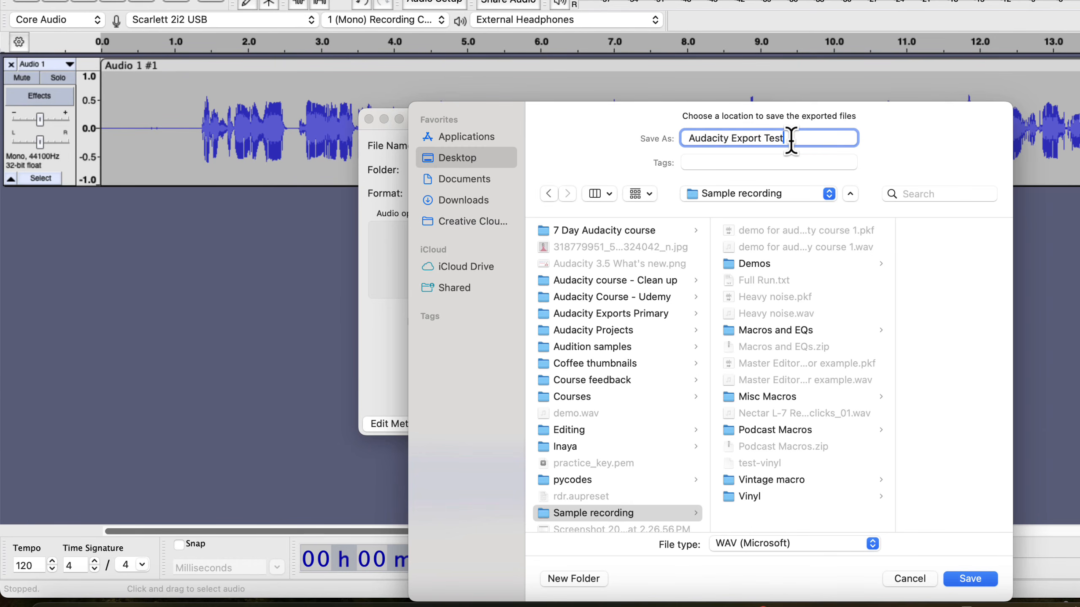
click(967, 577)
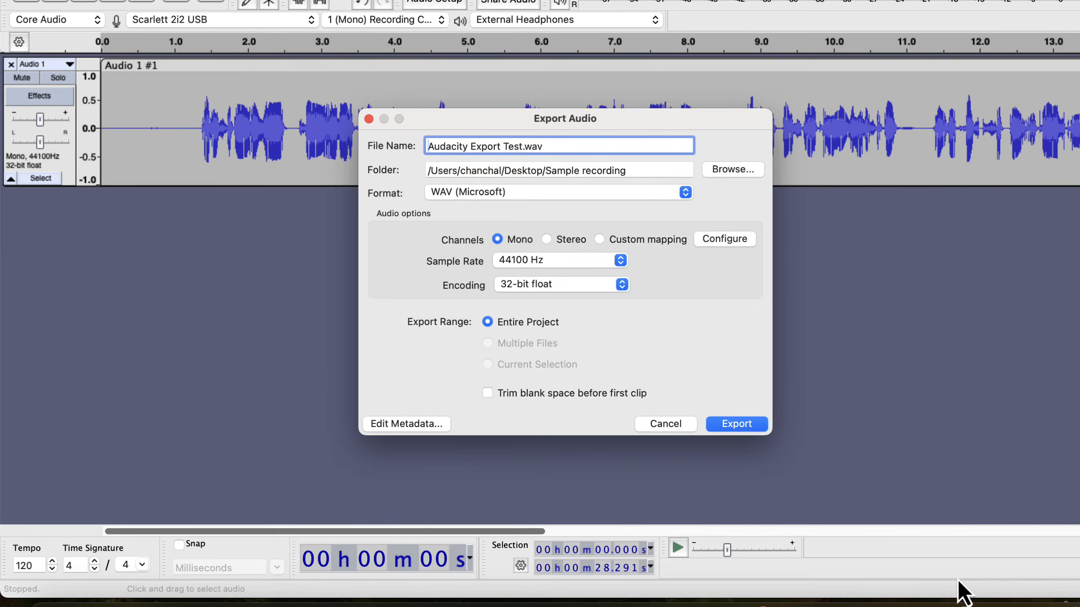
- Switch the export format to MP3 and back to WAV (Microsoft), and export the entire project
click(601, 199)
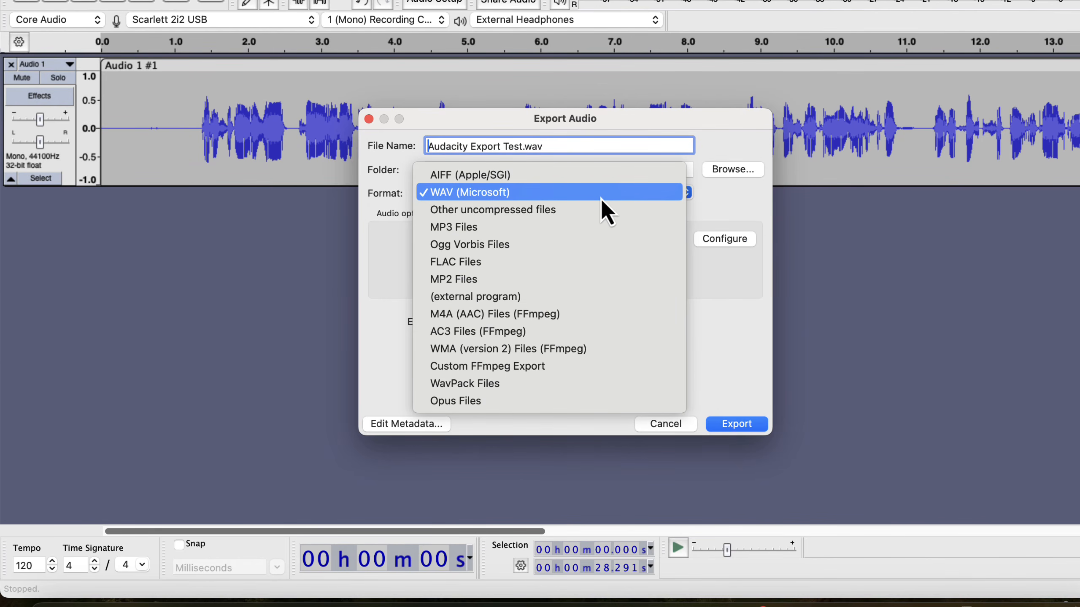
click(568, 227)
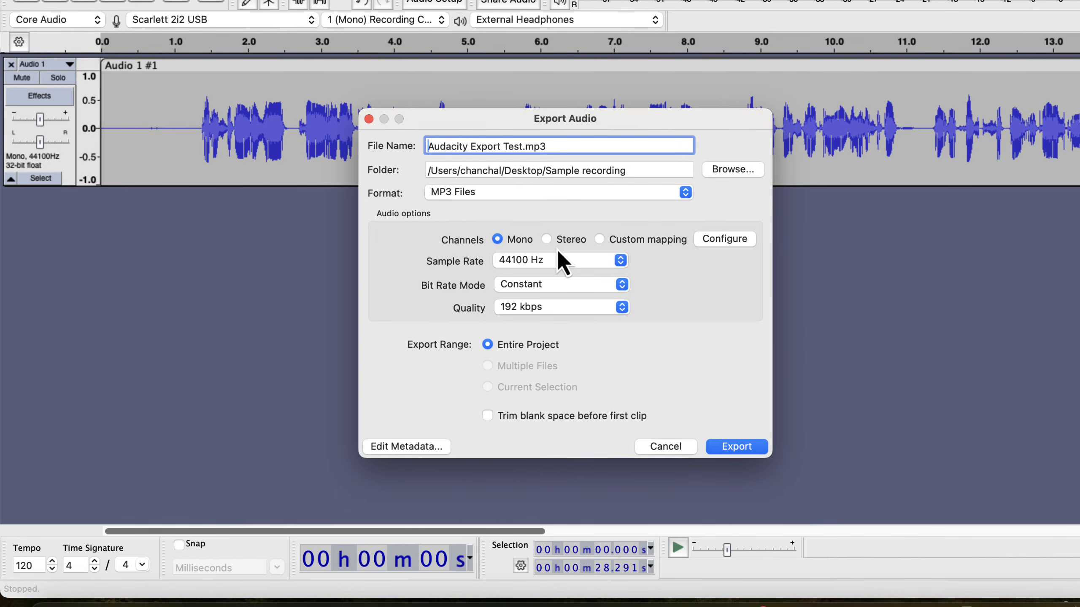
click(527, 189)
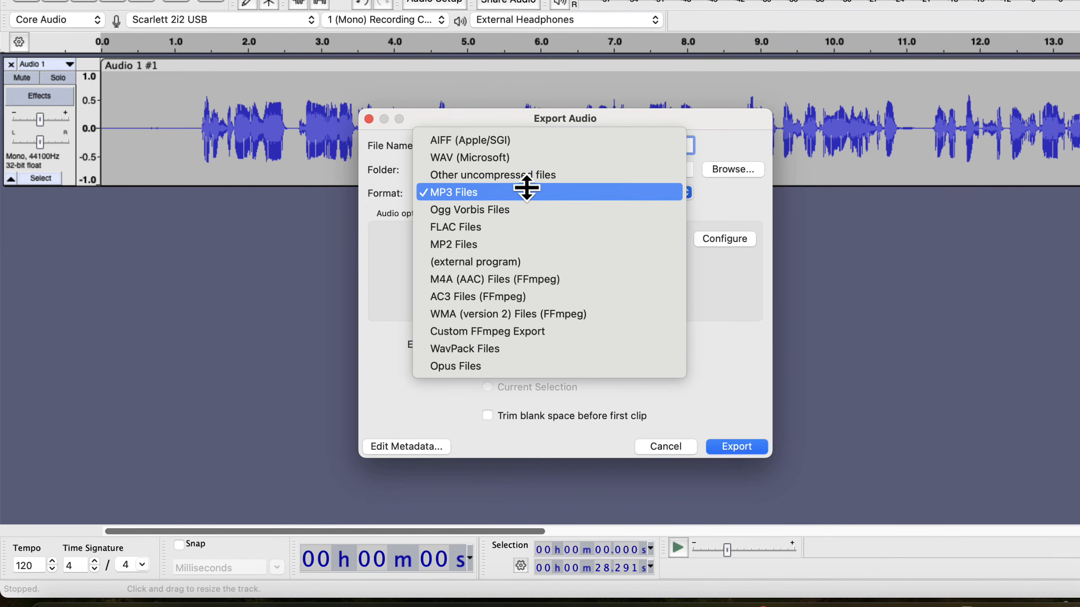
click(516, 158)
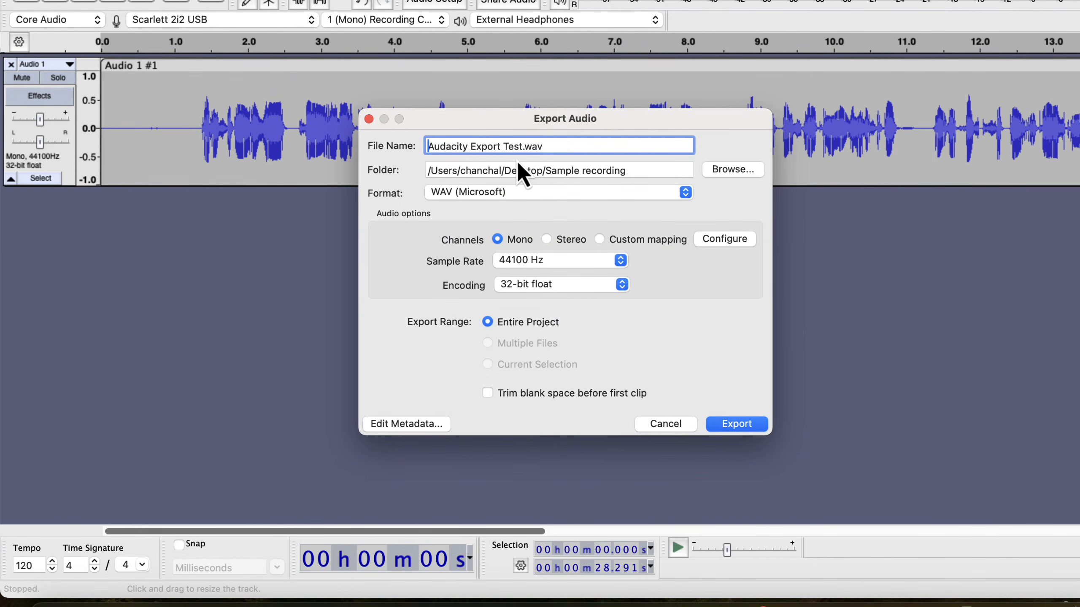
click(720, 421)
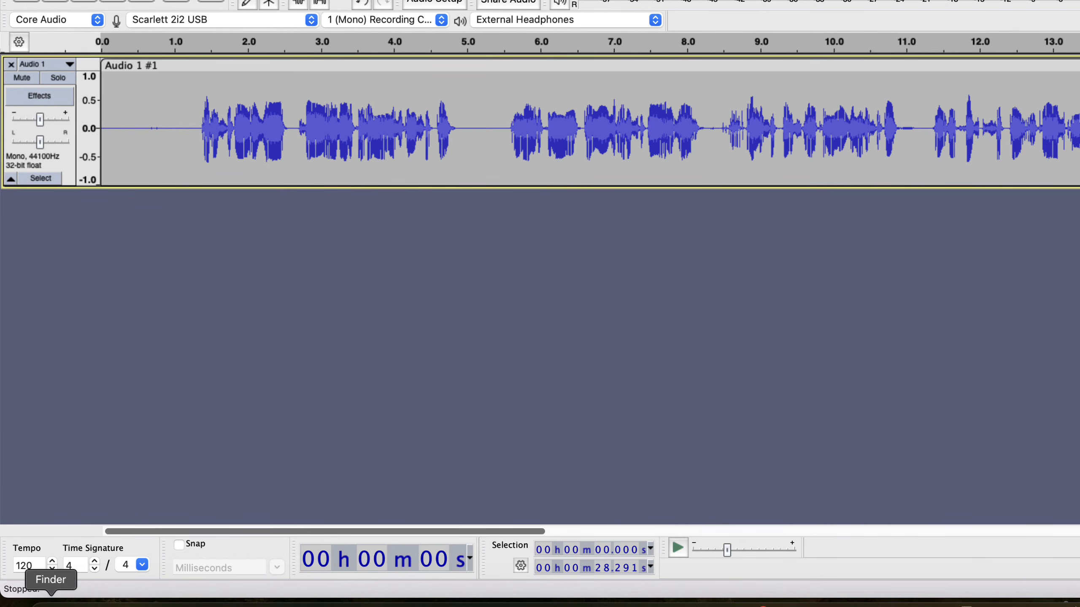
- Import the exported Audacity Export Test.wav from the Sample recording folder in Finder into the Audacity project as a second track
click(51, 602)
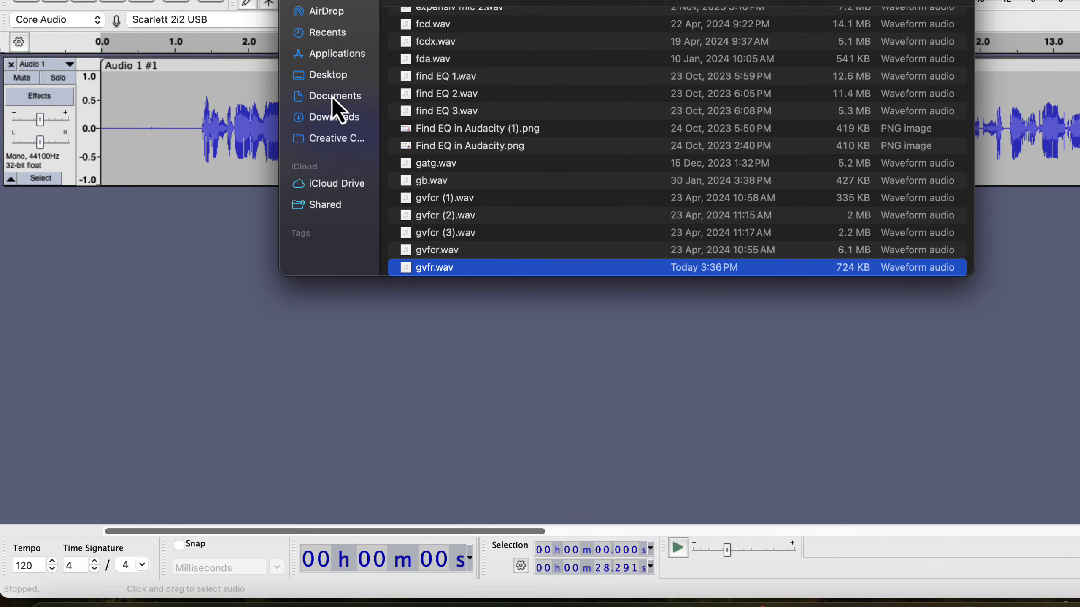
click(333, 75)
double_click(924, 140)
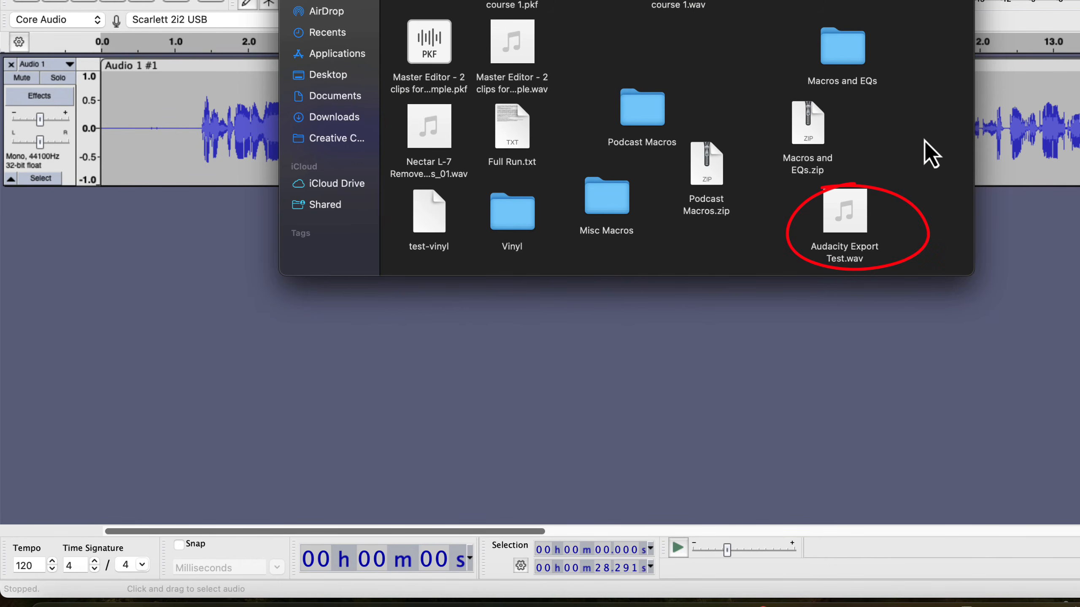
click(836, 260)
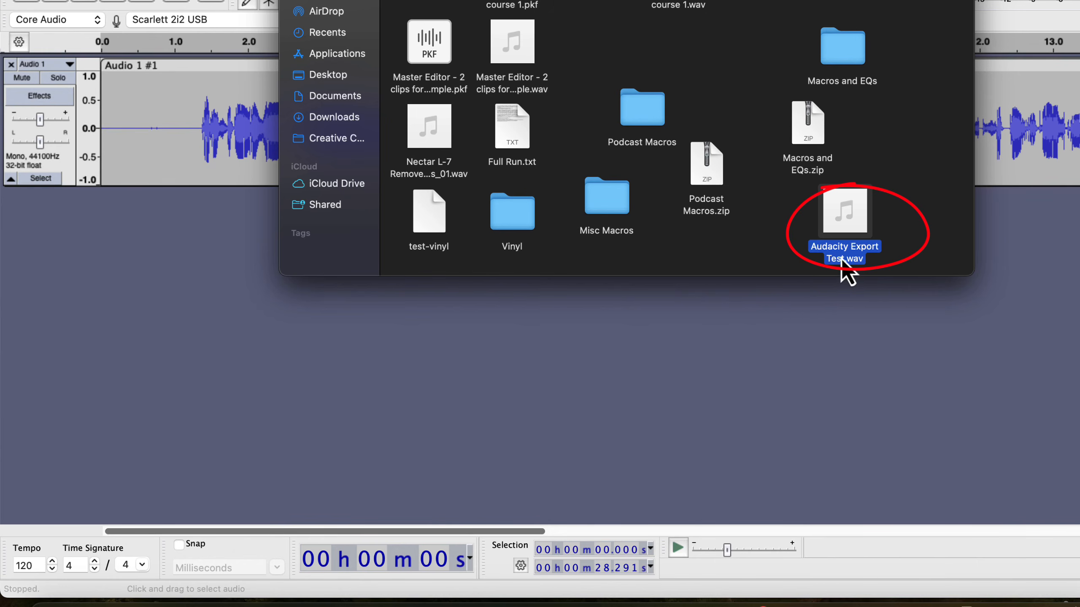
drag(845, 255, 184, 280)
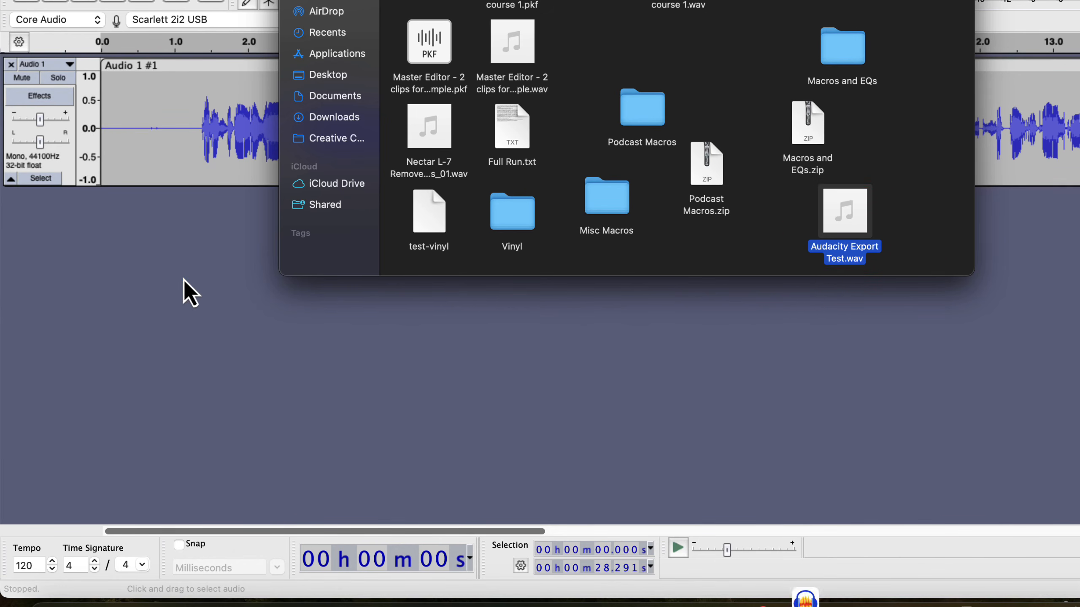
click(184, 280)
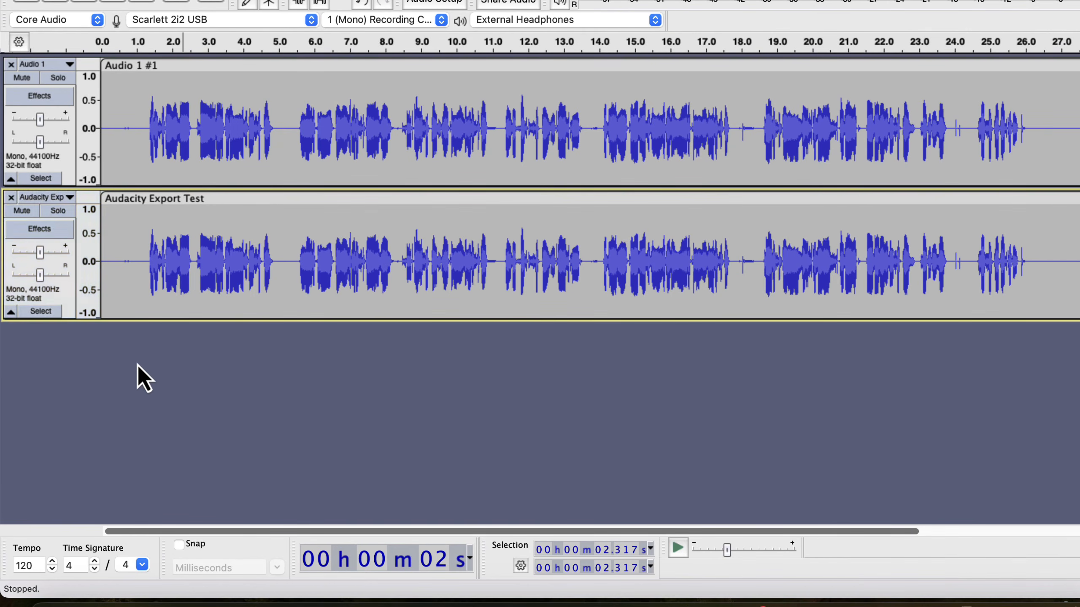
click(133, 237)
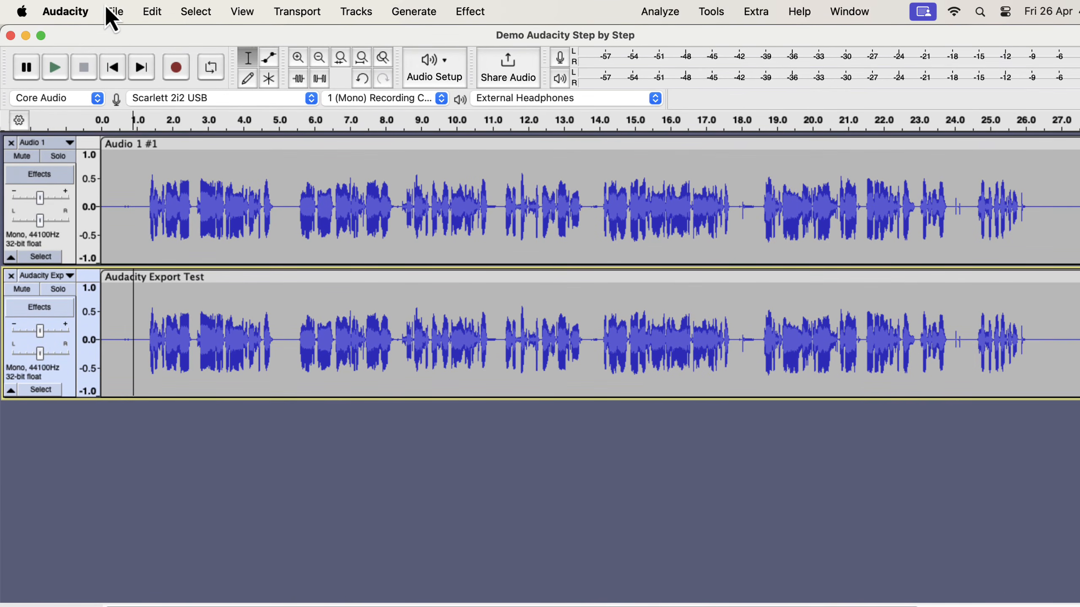
click(109, 11)
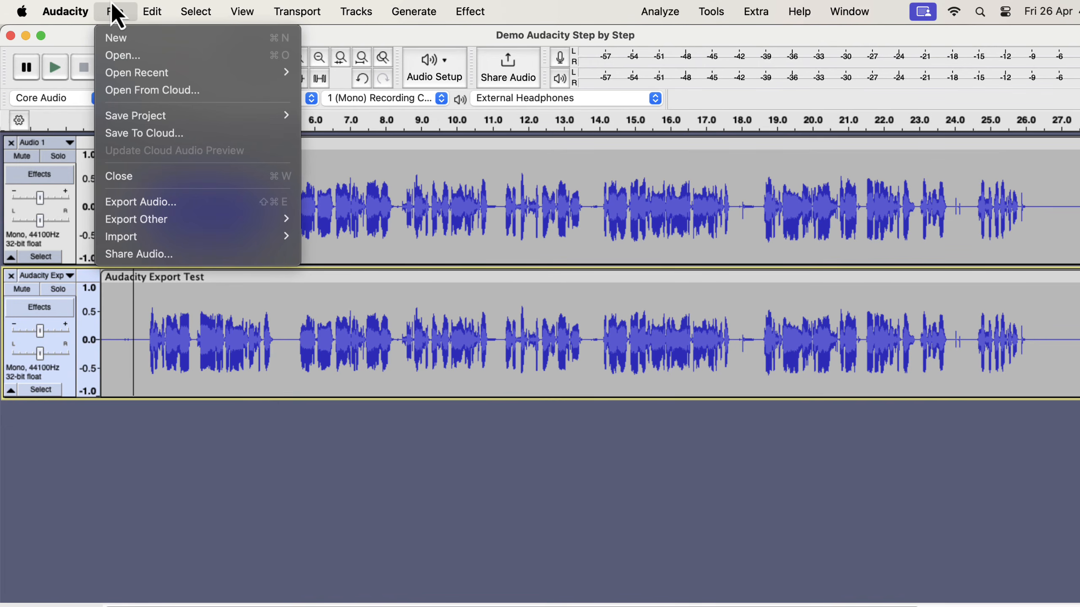
click(121, 203)
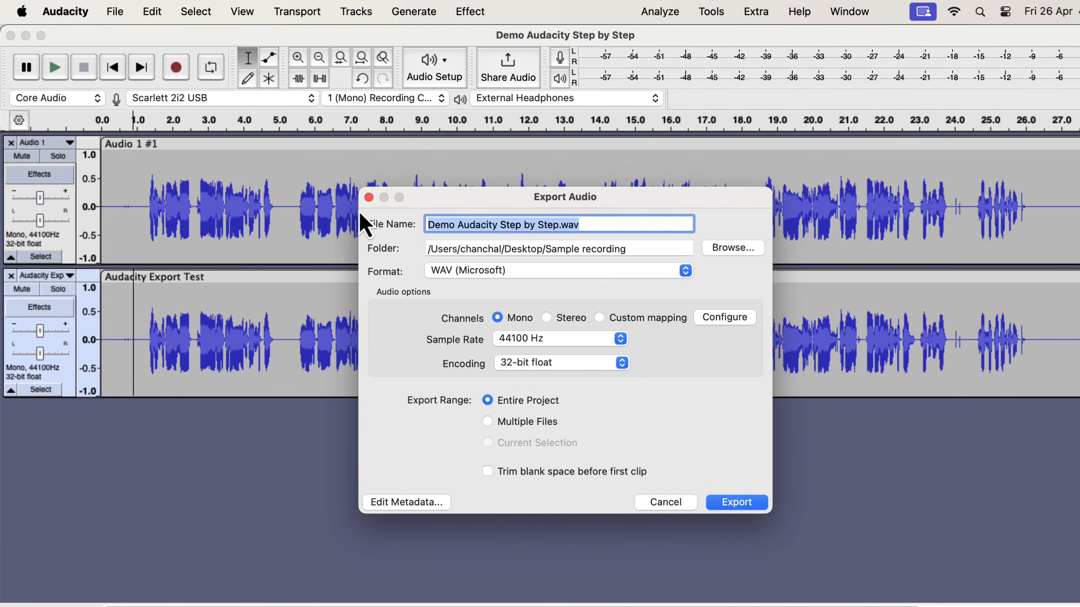
click(369, 198)
- Enable showing the 'How would you like to export?' dialog in the Cloud preferences
click(78, 11)
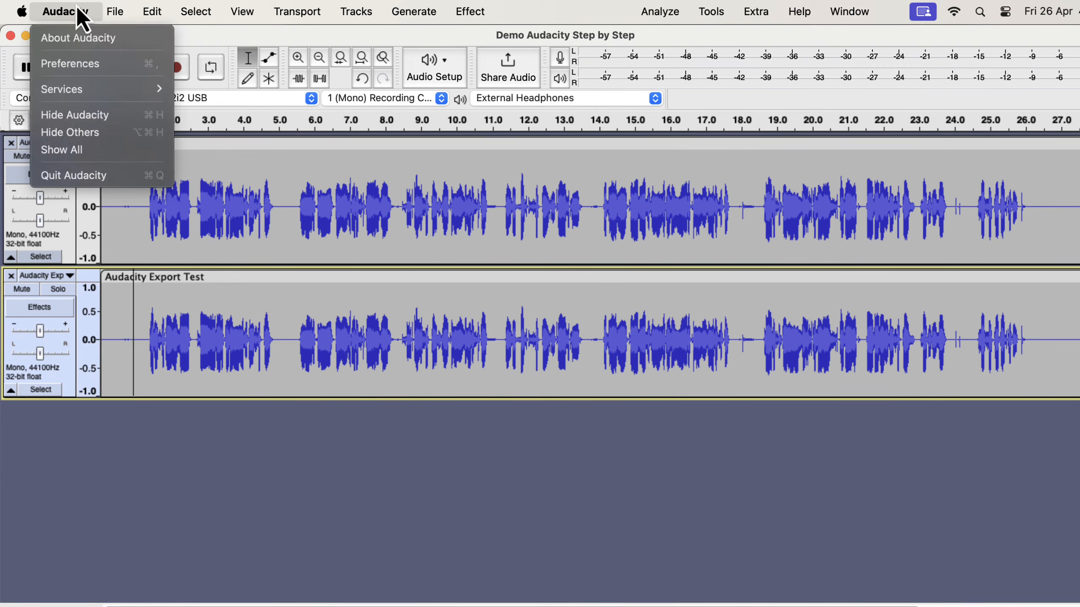
click(73, 68)
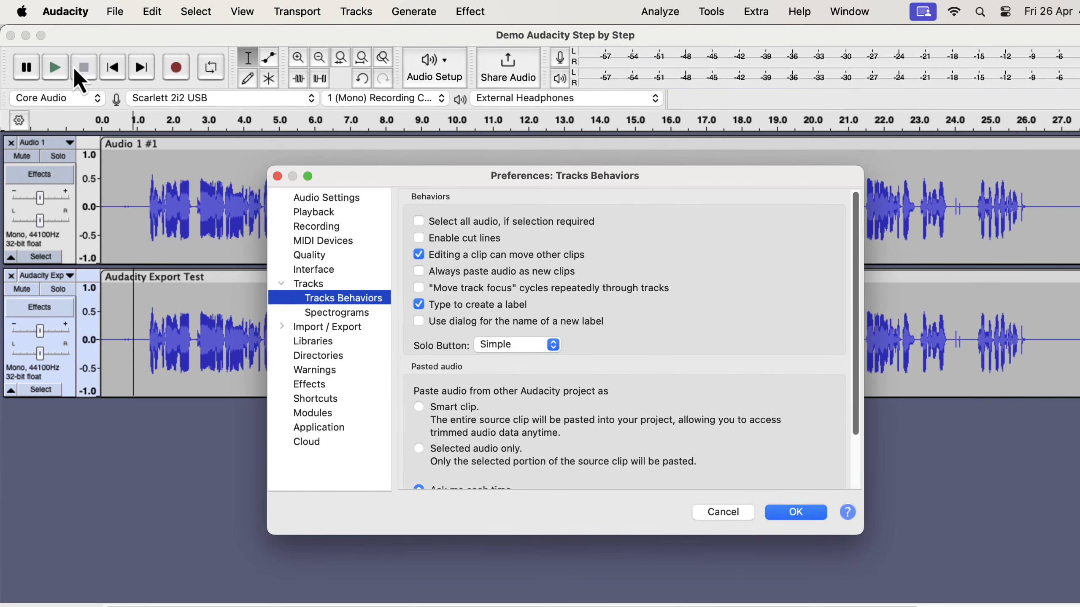
click(300, 443)
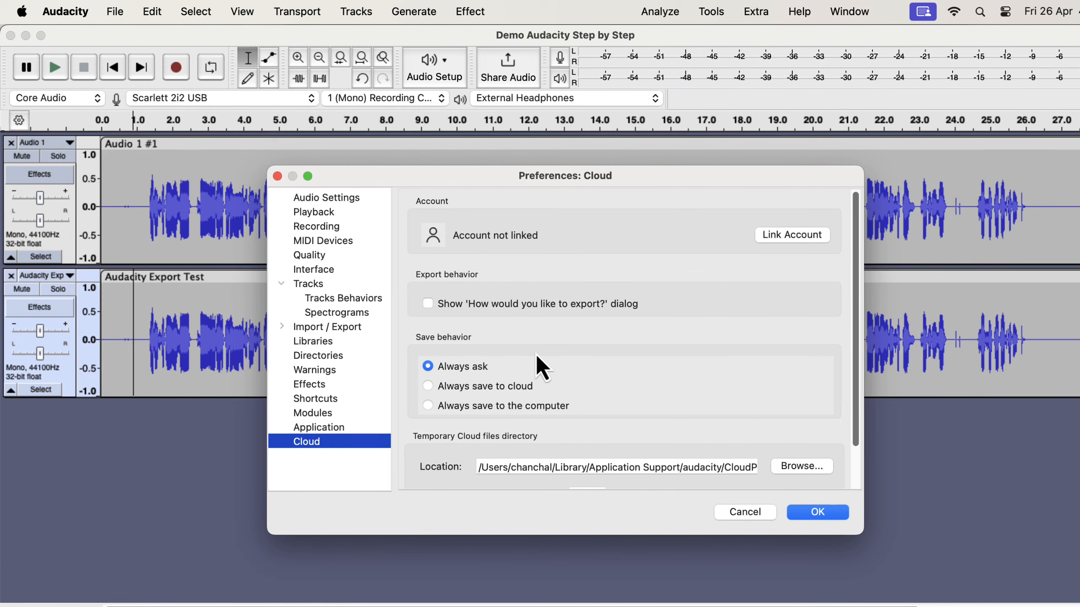
click(428, 304)
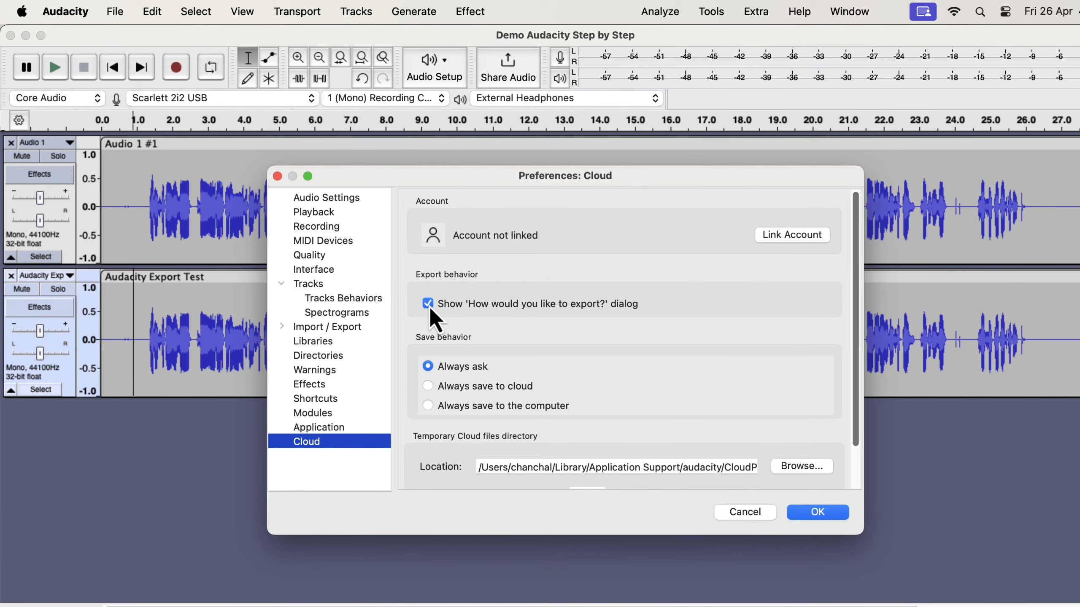
click(811, 513)
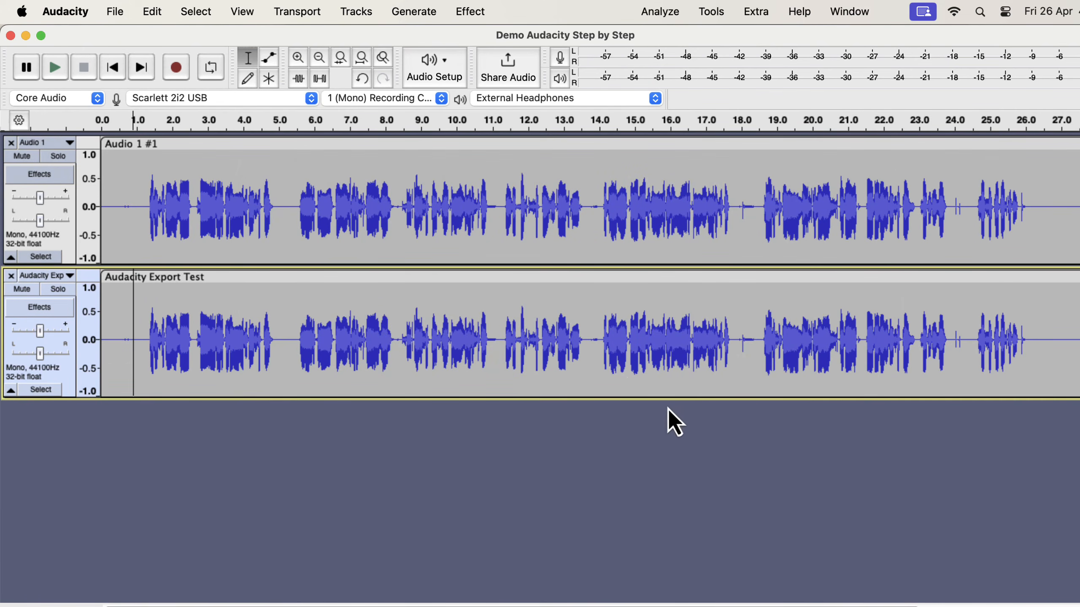
click(115, 12)
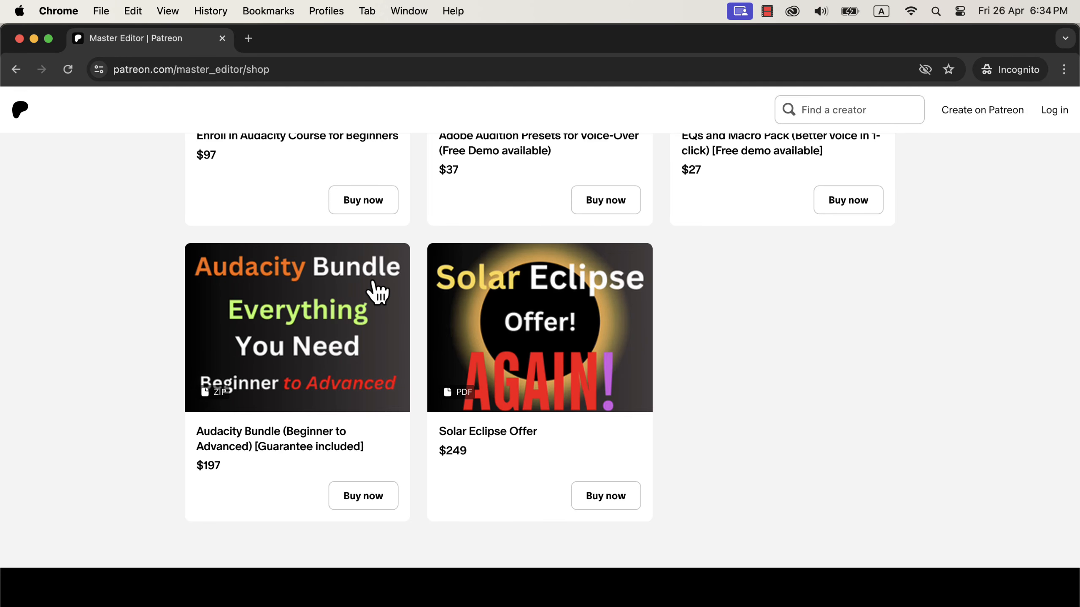
- Open the Solar Eclipse Offer page in the Patreon shop and read its pricing and file details
click(465, 319)
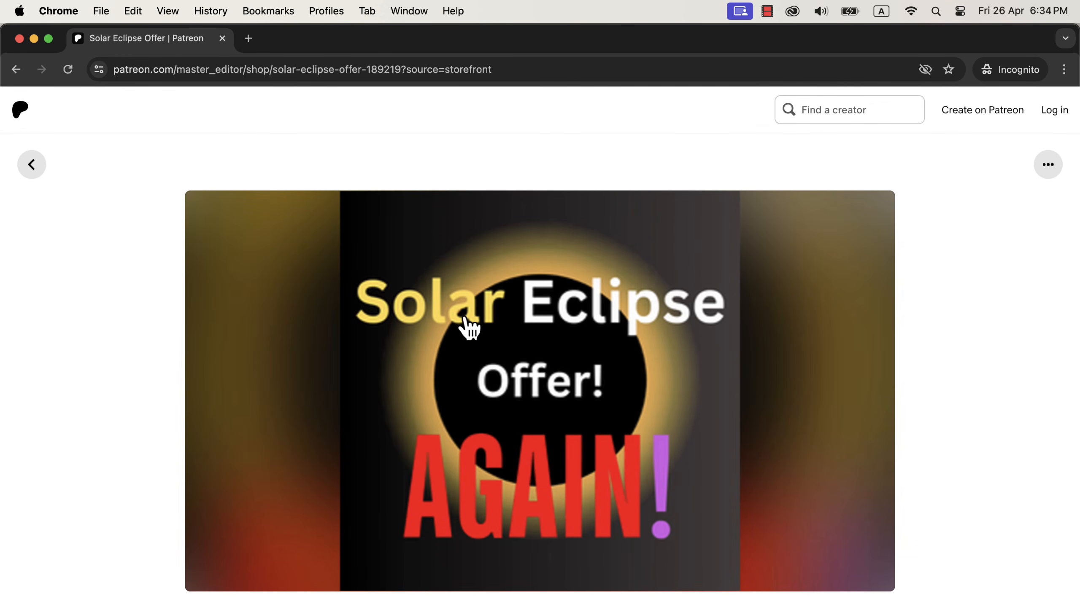
scroll(465, 320, down, 10)
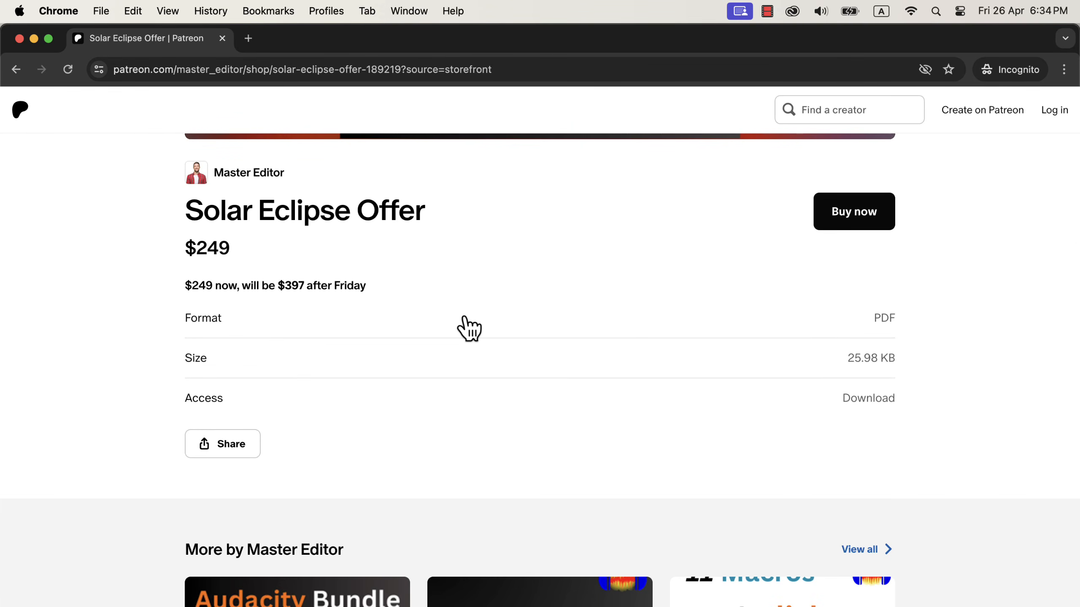
drag(279, 286, 378, 295)
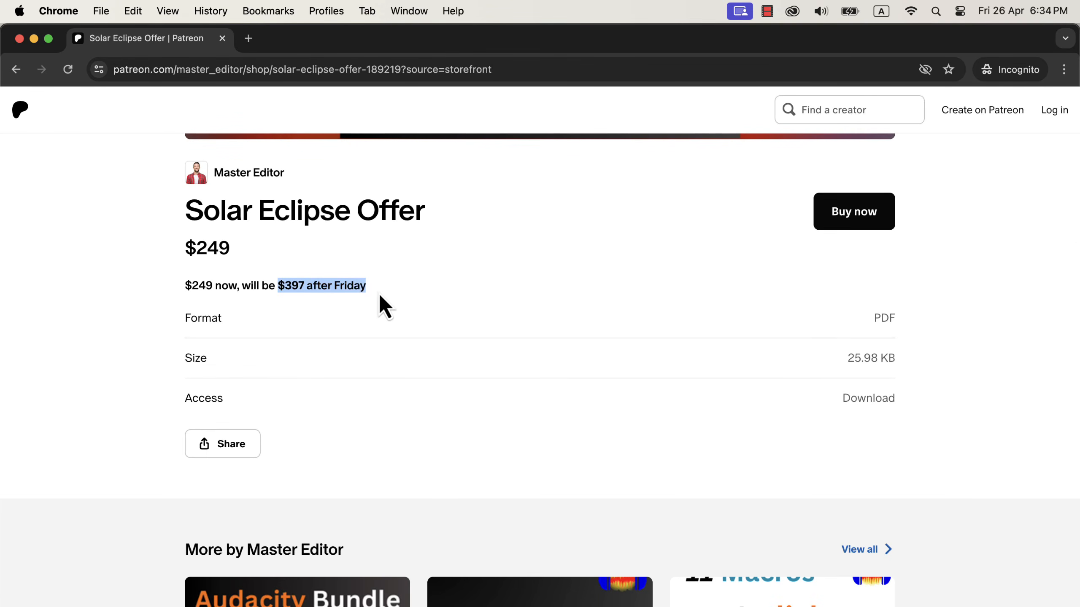